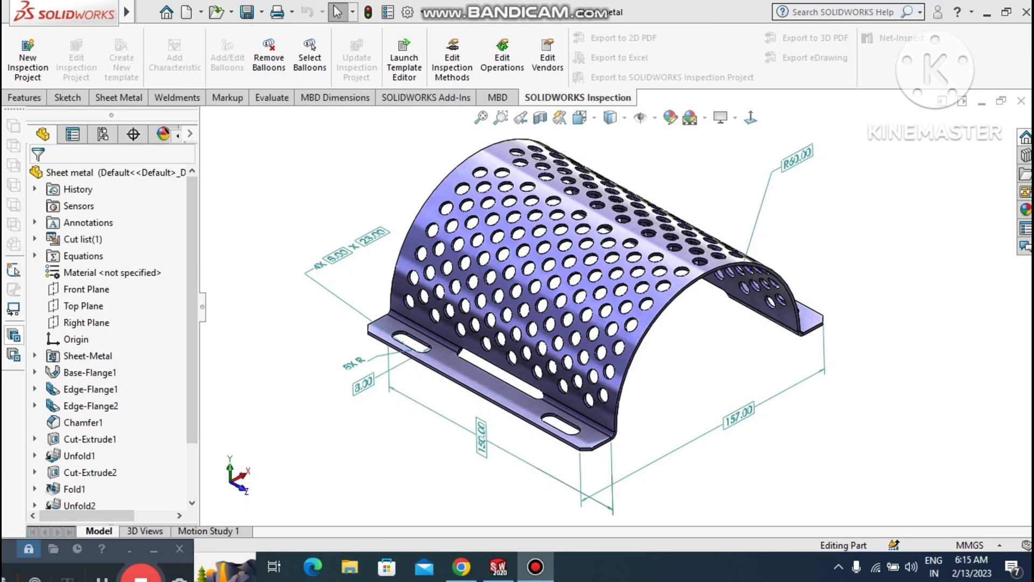
Step: Examine the finished perforated half-round sheet metal cover from all sides, including its underside and slotted flanges
scroll(619, 295, "up", 2)
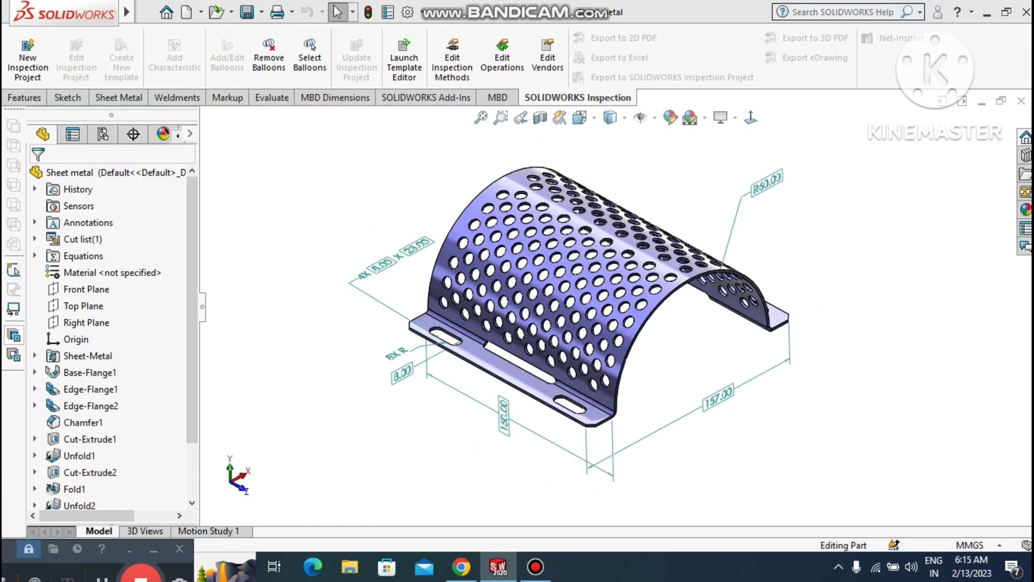
right_click(819, 259)
right_click(834, 253)
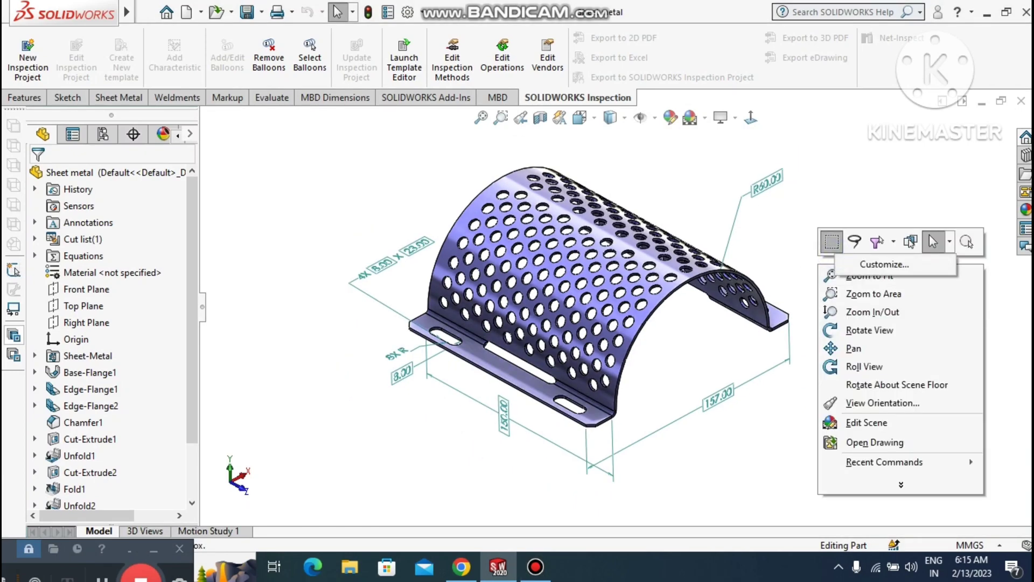
left_click(858, 313)
right_click(841, 266)
left_click(868, 312)
left_click_drag(868, 312, 760, 323)
right_click(861, 264)
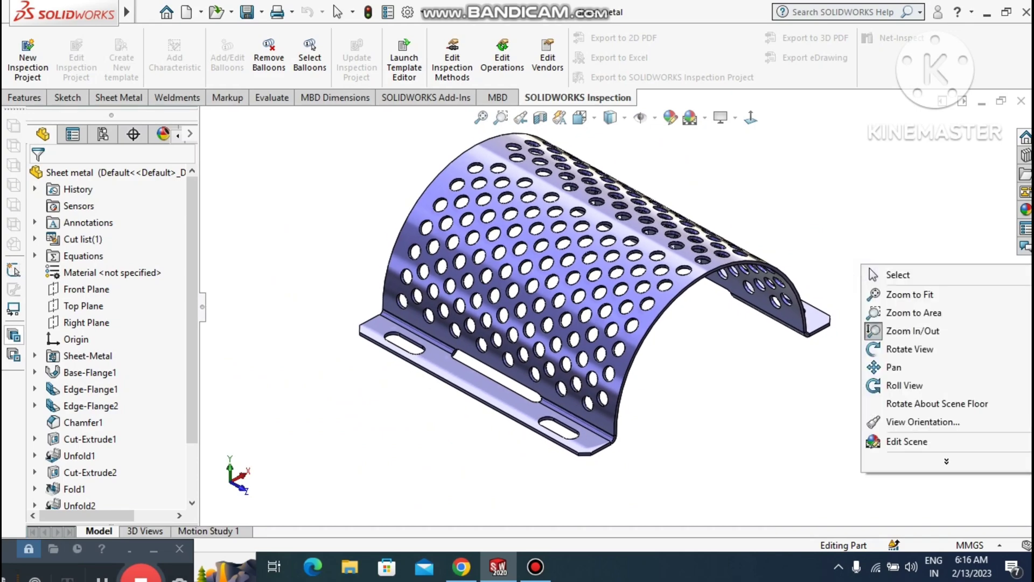
left_click(895, 347)
left_click_drag(700, 345, 636, 280)
key("Down")
key("Down")
key("Down")
key("Down")
key("Down")
key("Down")
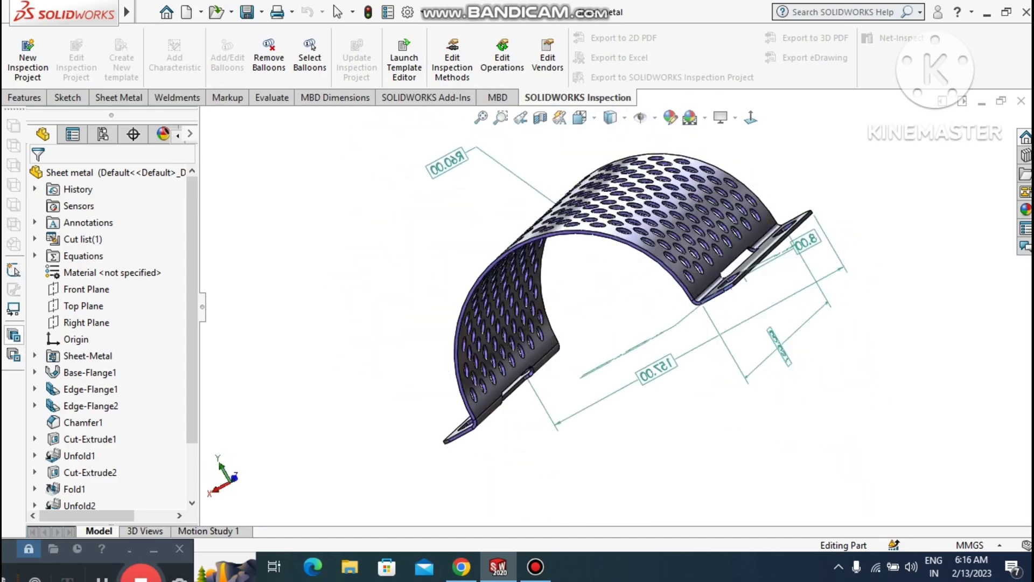
key("Down")
key("Down")
key("Down")
key("Down")
key("Down")
key("Down")
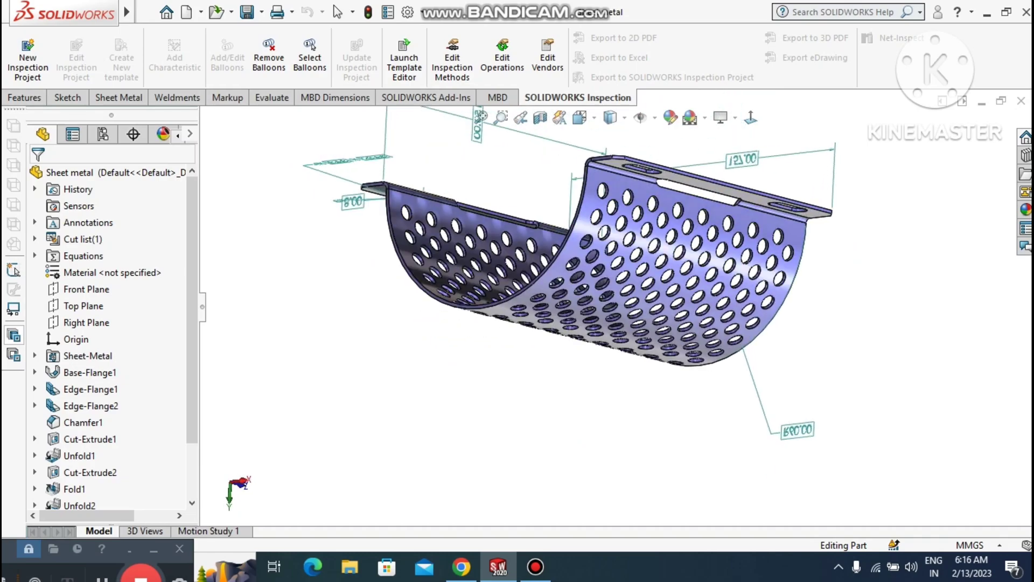
key("Down")
key("Down")
key("Down")
key("Down")
key("Down")
key("Down")
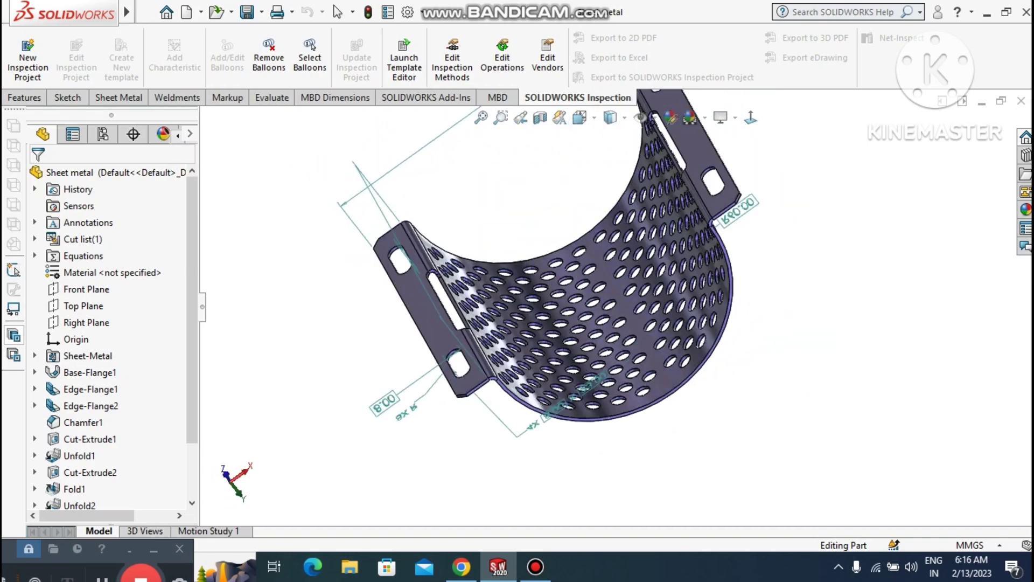
key("Down")
key("Down")
key("Down")
key("Down")
key("Down")
key("Down")
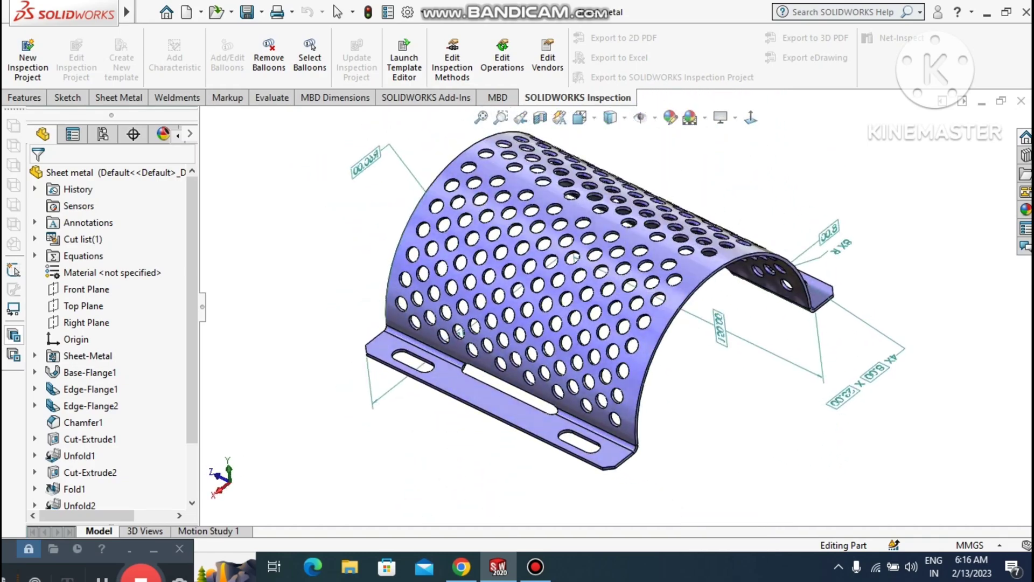
key("Right")
key("Left")
key("Left")
key("Right")
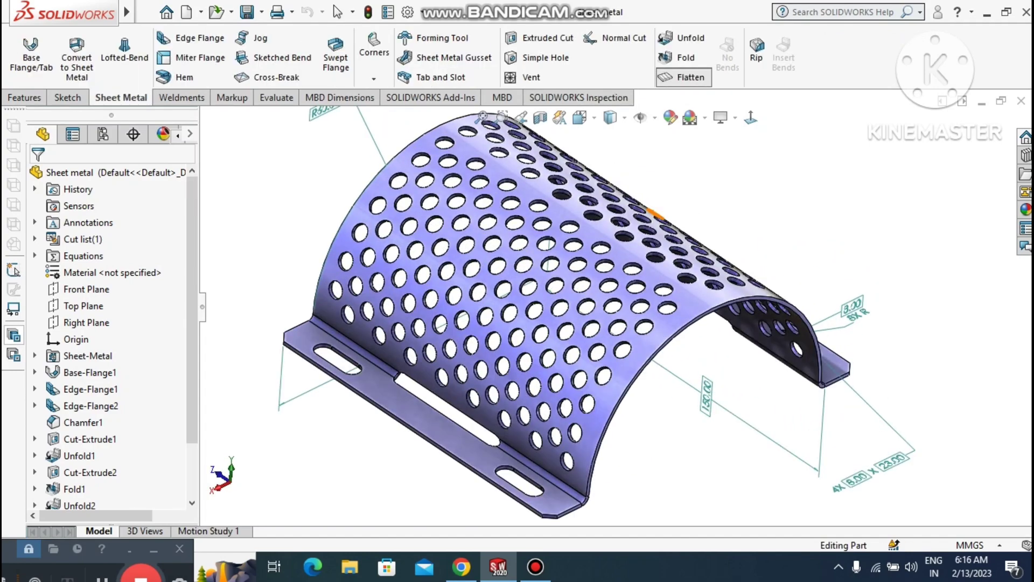
Step: Flatten the sheet metal part and view the large face of its flat pattern straight on
left_click(684, 77)
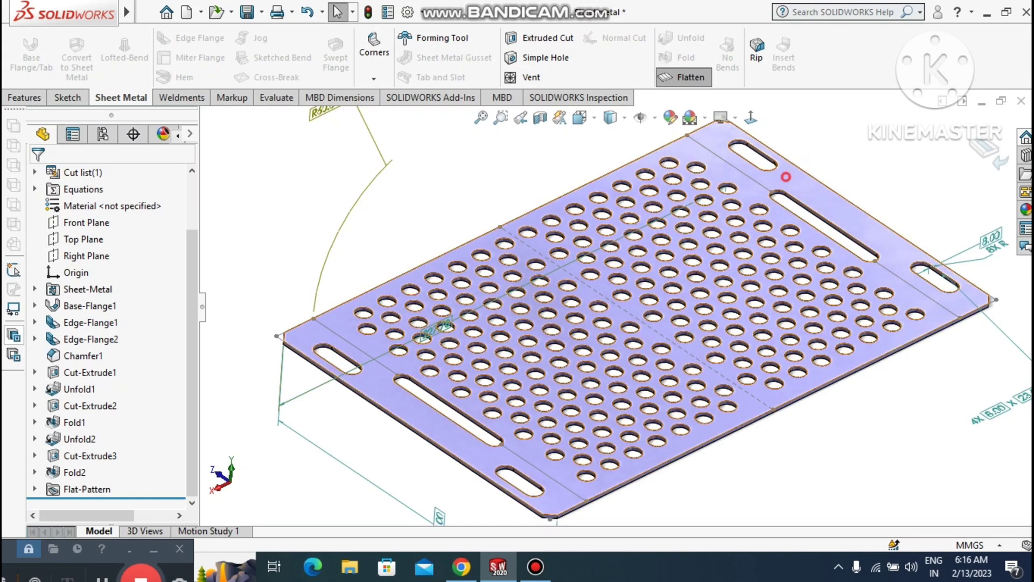
left_click(785, 175)
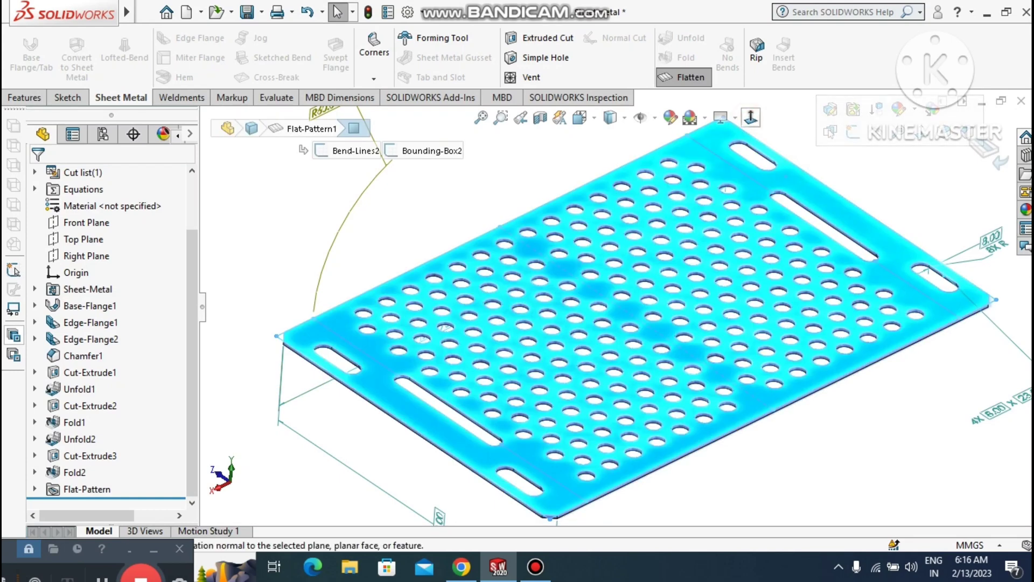
left_click(751, 116)
left_click(911, 235)
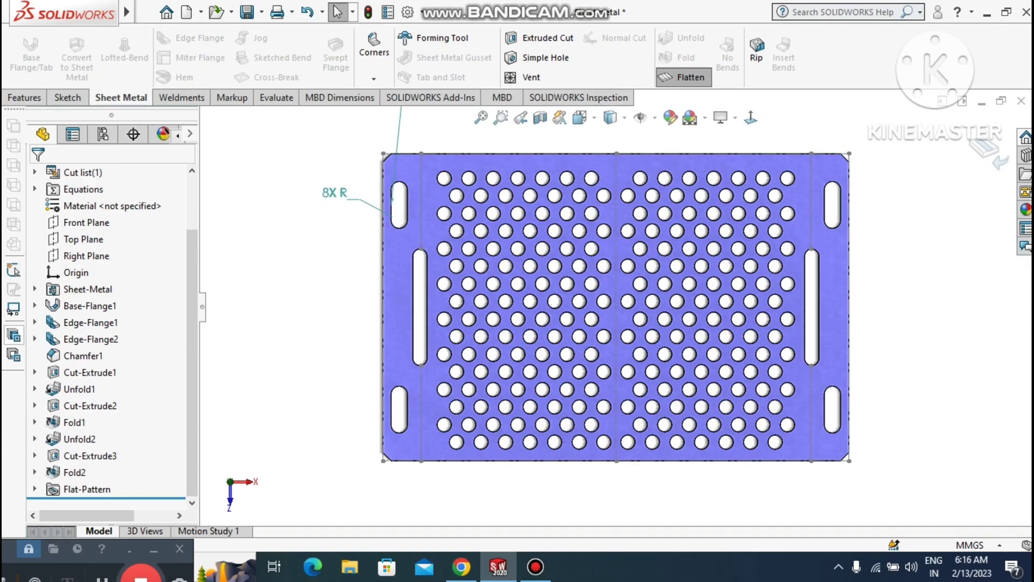
key("z")
scroll(632, 205, "down", 2)
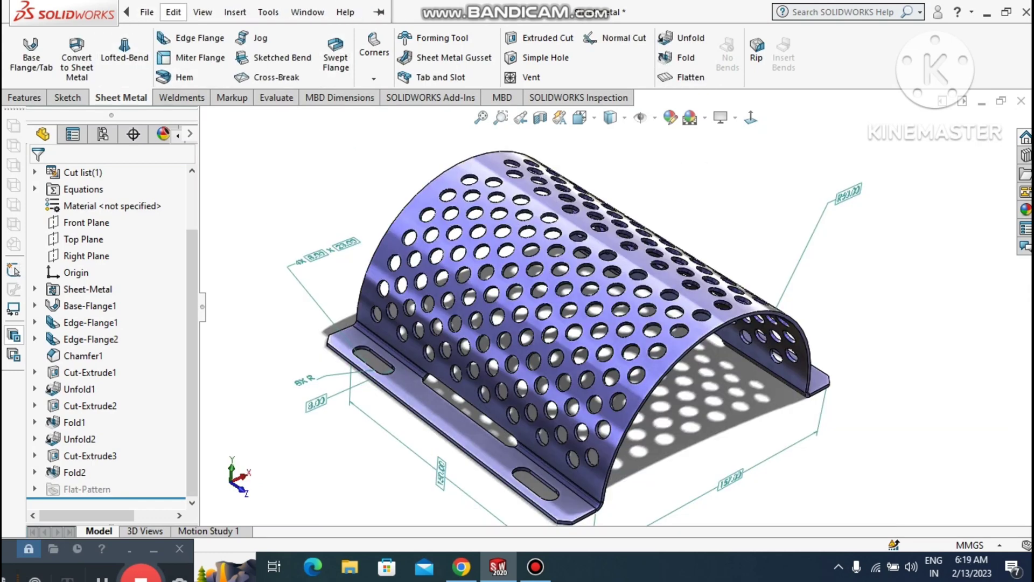
Step: Create a new part document and apply a plain white scene to its background
left_click(146, 12)
left_click(171, 35)
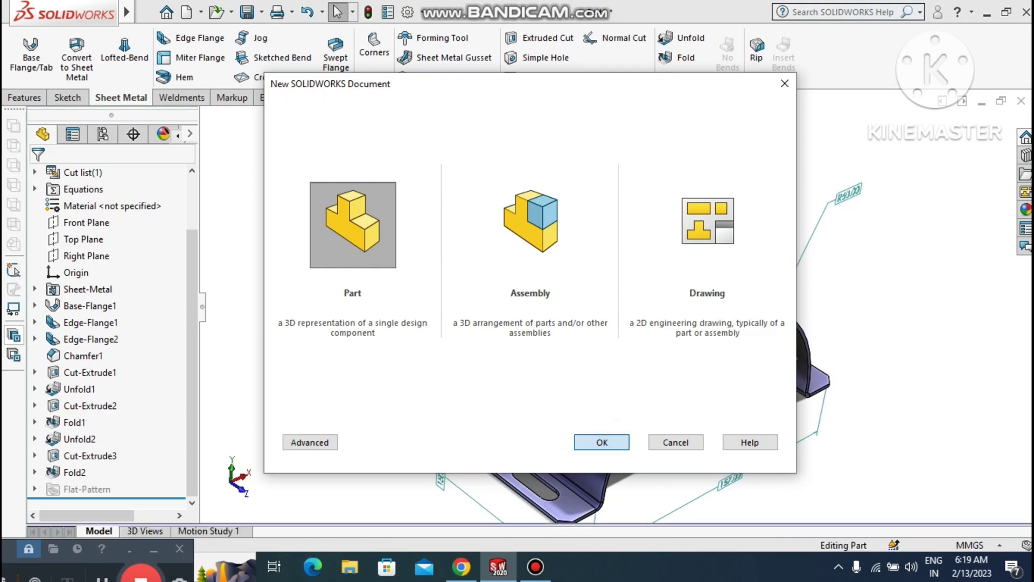
left_click(602, 442)
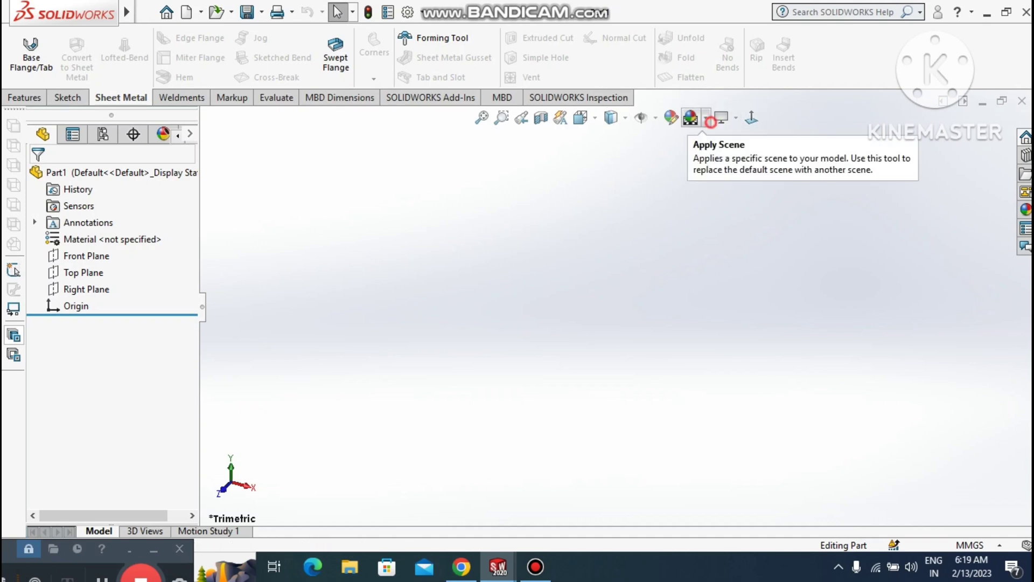
left_click(705, 118)
left_click(716, 155)
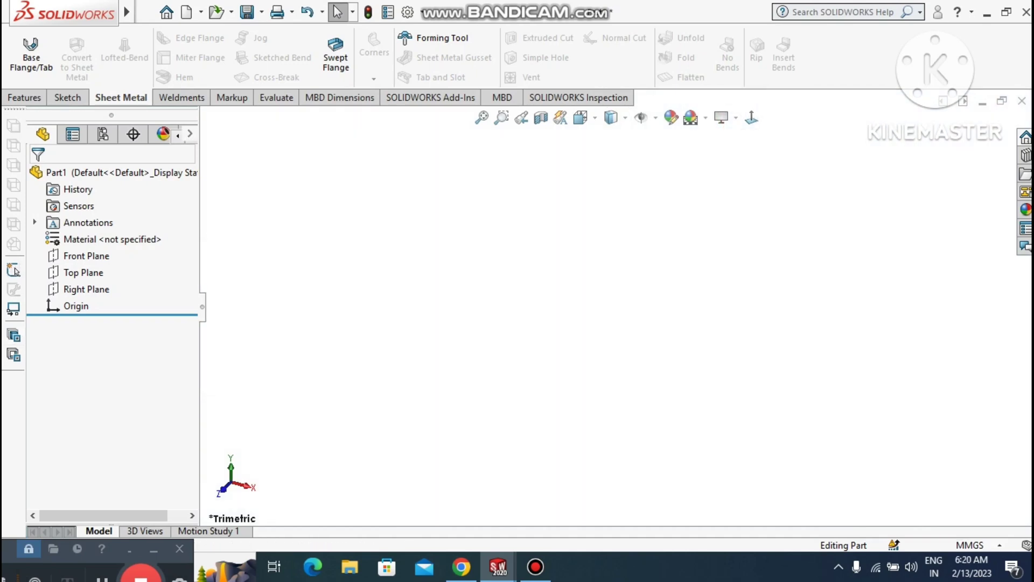
Step: Start a sketch on the Front Plane and draw a horizontal construction line from the origin in the positive X direction
right_click(81, 258)
left_click(87, 233)
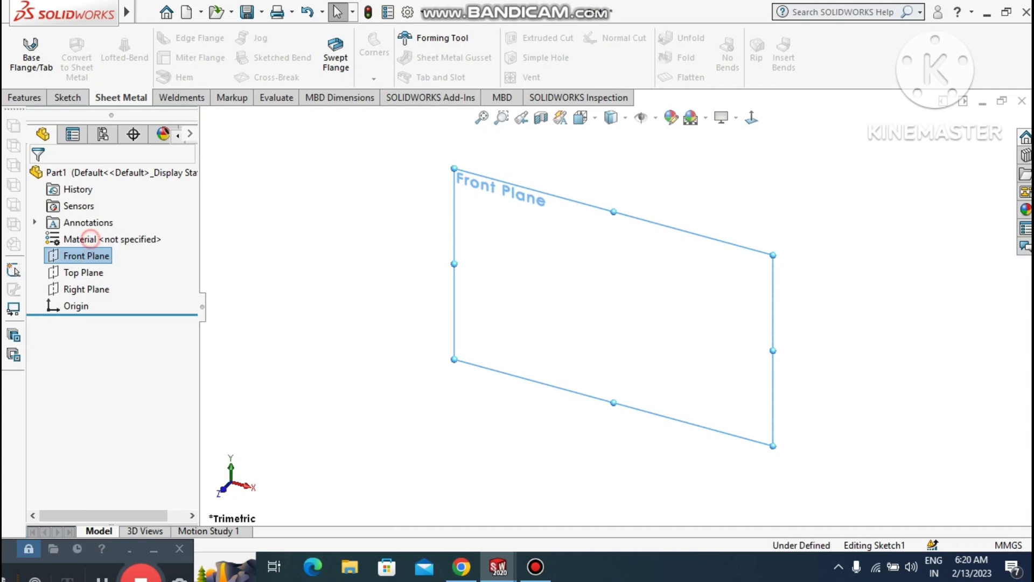
left_click(323, 219)
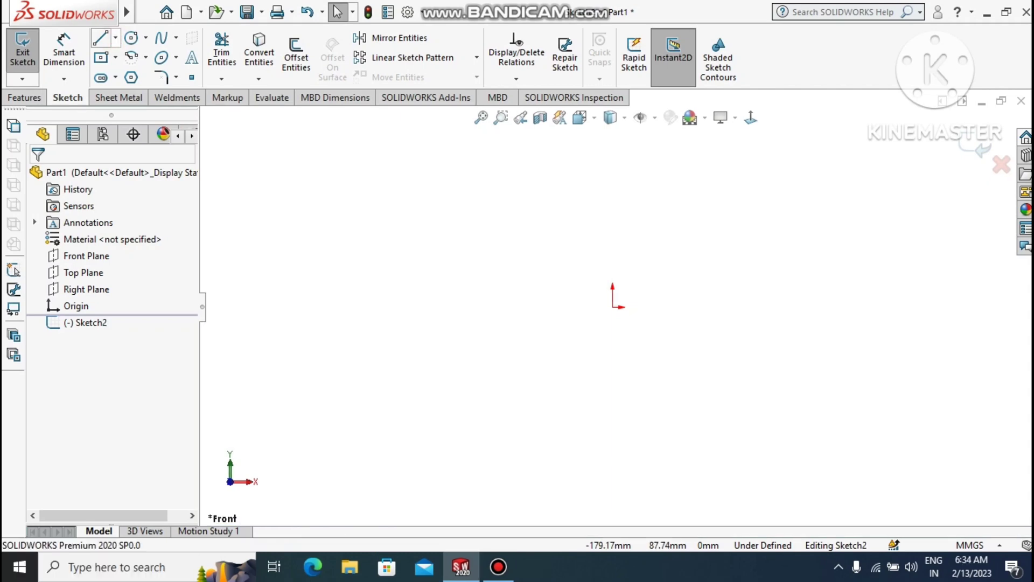
left_click(116, 38)
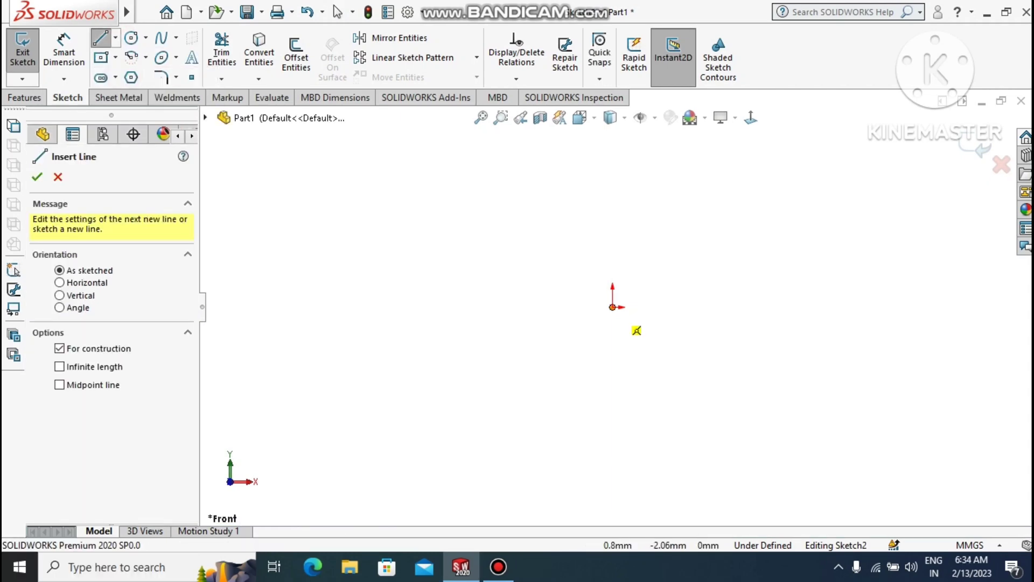
left_click(614, 306)
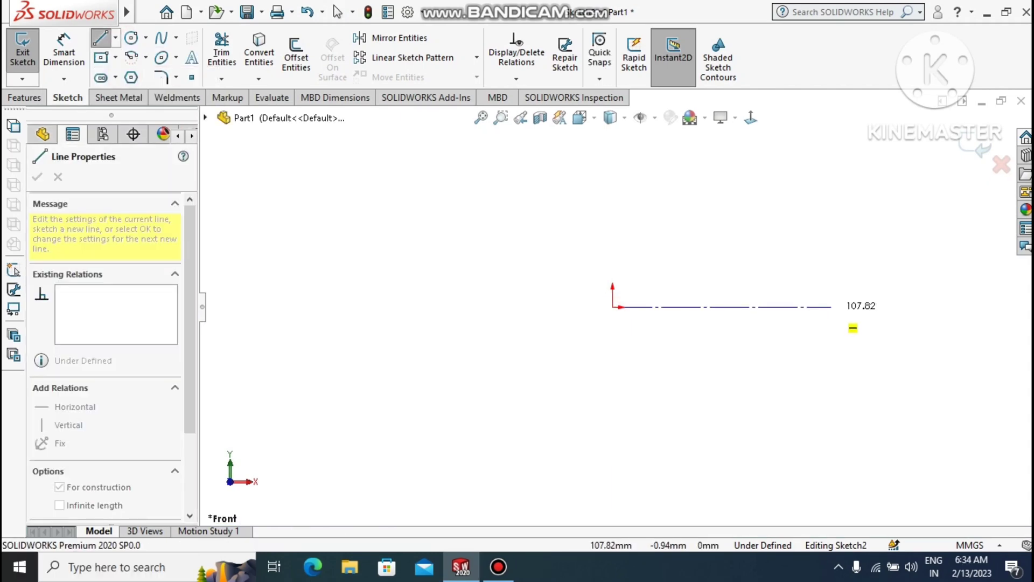
left_click(850, 307)
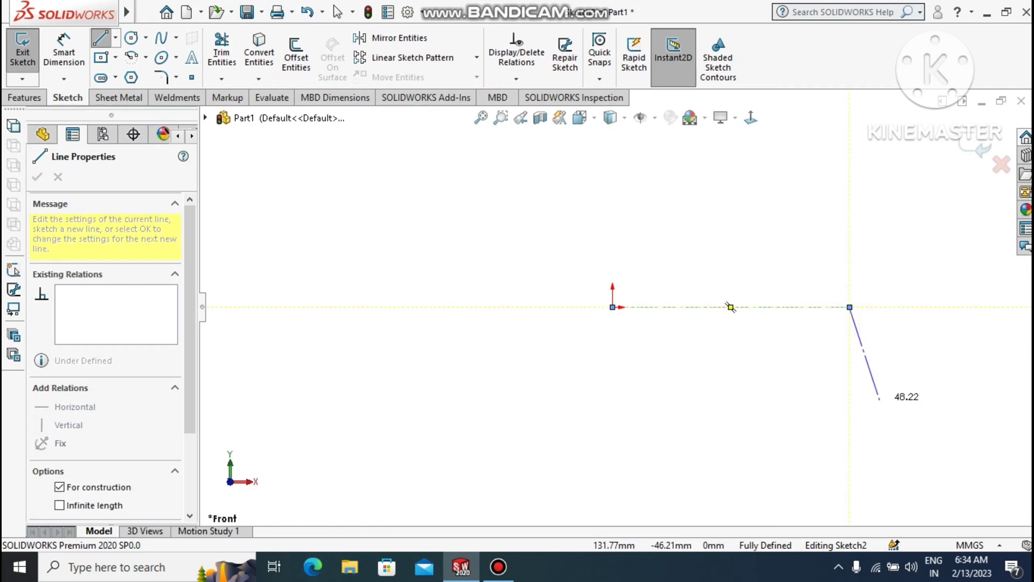
key("Escape")
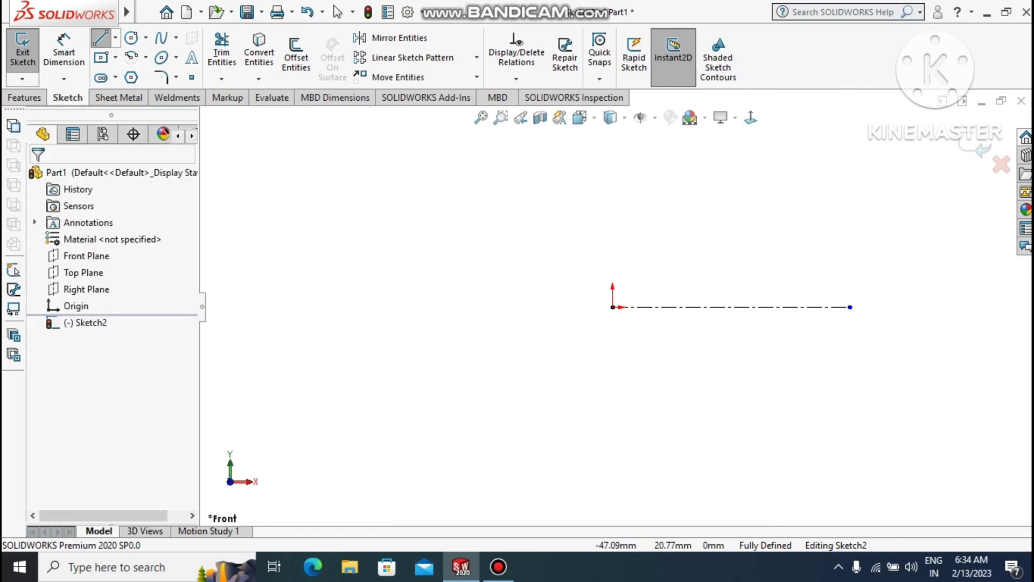
Step: Draw a vertical construction line about 75 mm long upward from the origin
left_click(114, 38)
left_click(116, 74)
scroll(753, 275, "down", 1)
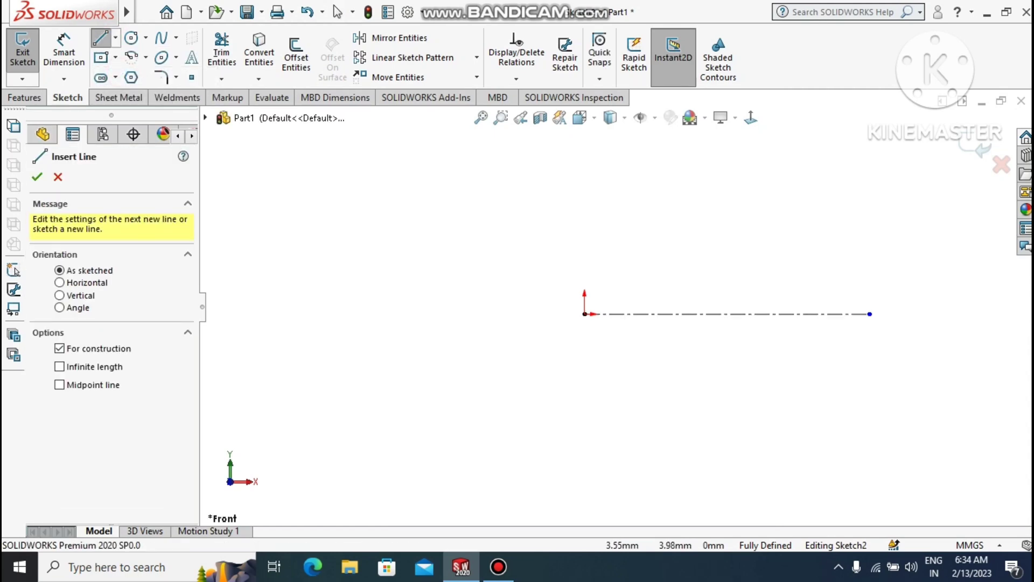
left_click(584, 313)
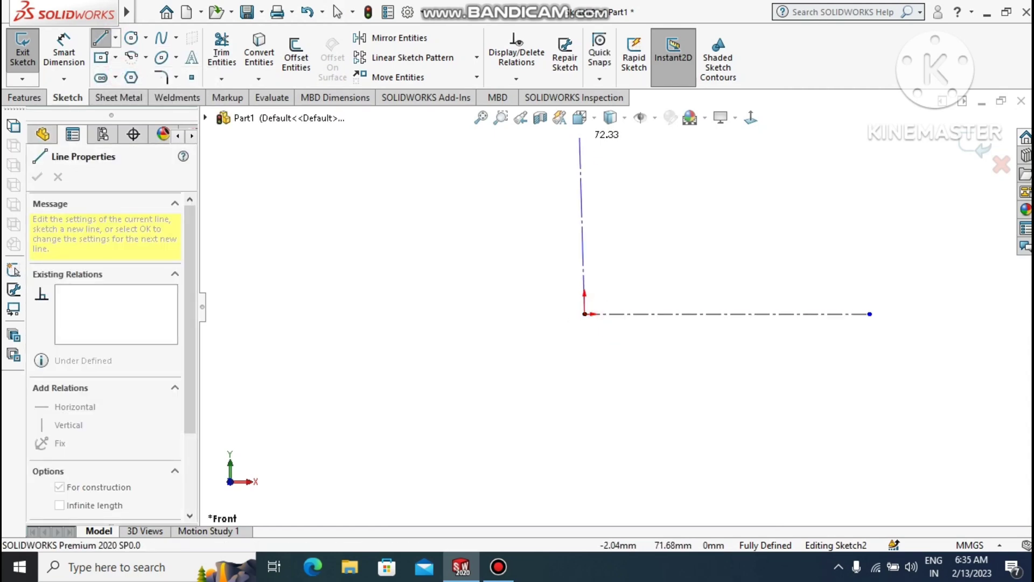
left_click(585, 131)
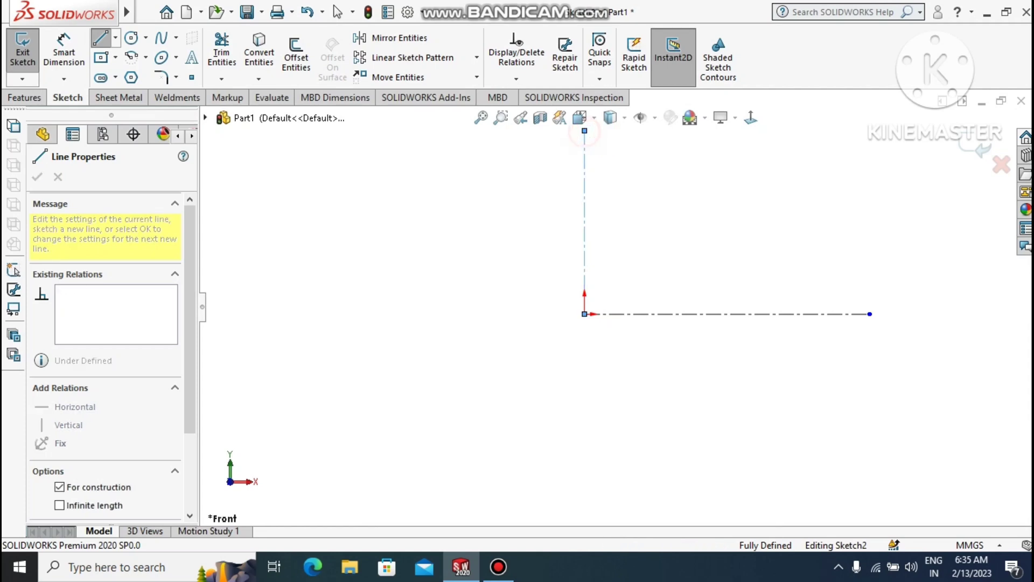
key("Escape")
key("Escape")
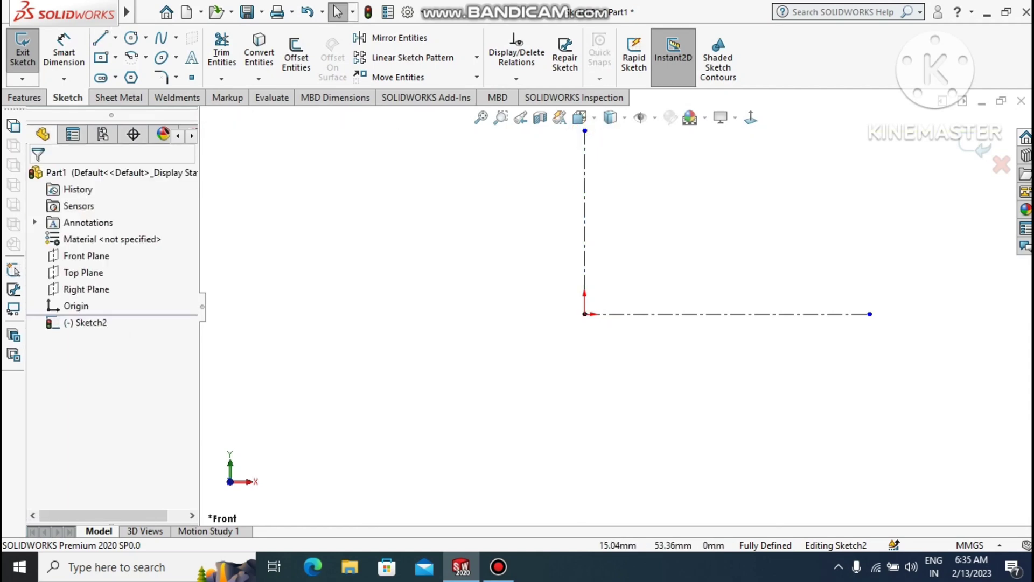
scroll(652, 190, "down", 1)
scroll(649, 191, "up", 1)
left_click(579, 190)
left_click(579, 190)
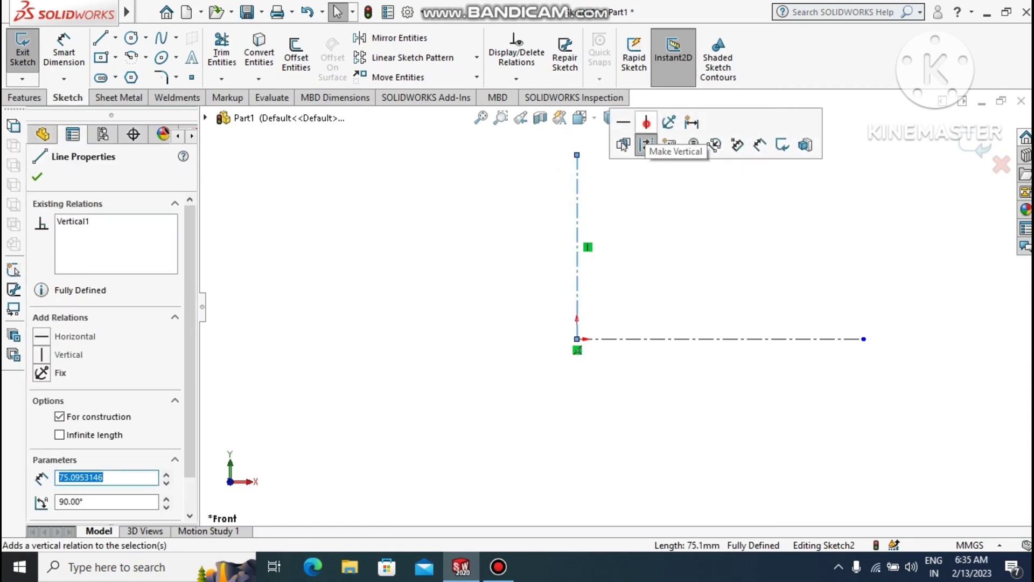
left_click(656, 257)
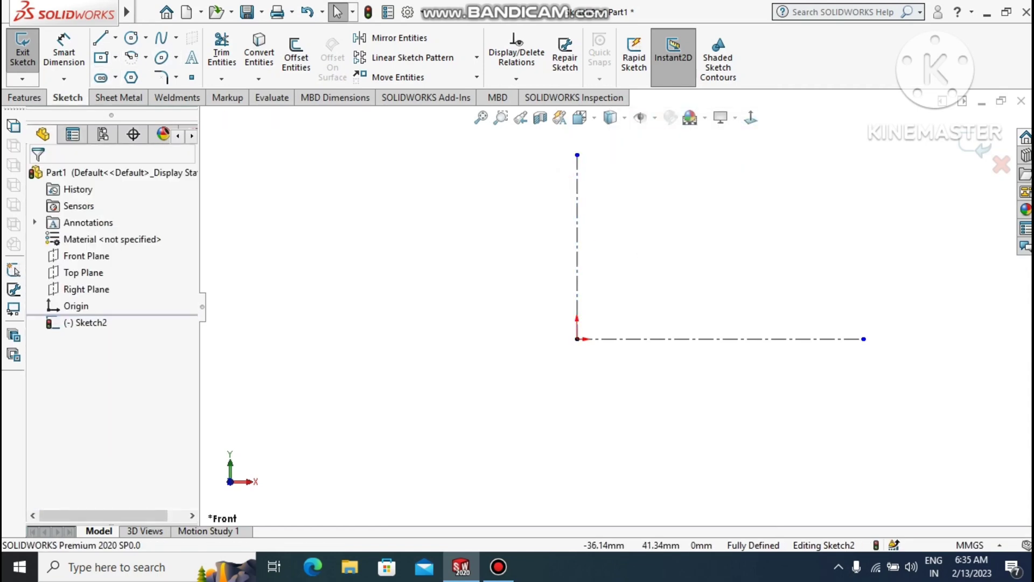
Step: Draw a roughly semicircular centerpoint arc centred on the origin, arching over the horizontal construction line
left_click(145, 57)
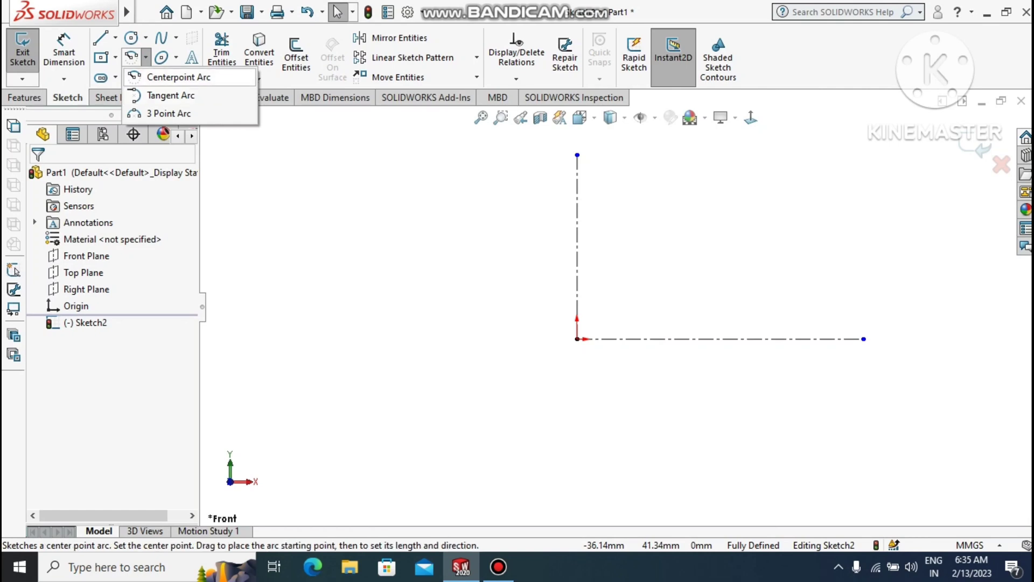
left_click(172, 77)
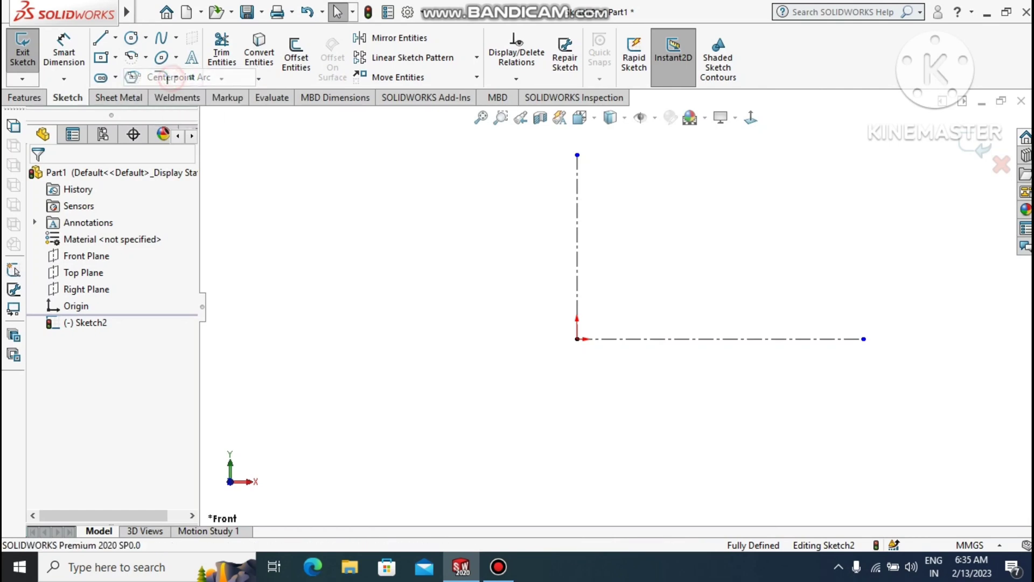
left_click(577, 339)
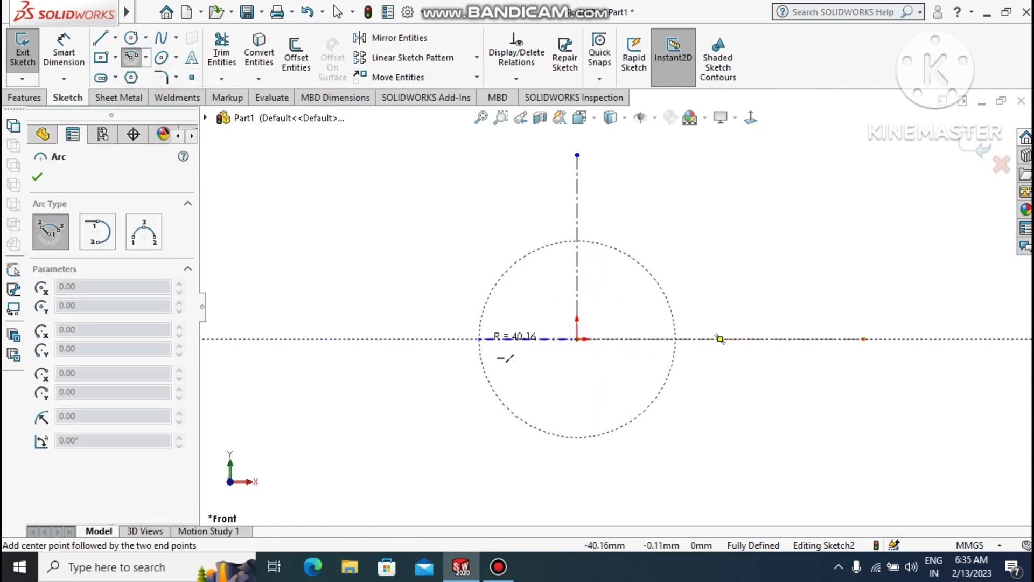
left_click(443, 339)
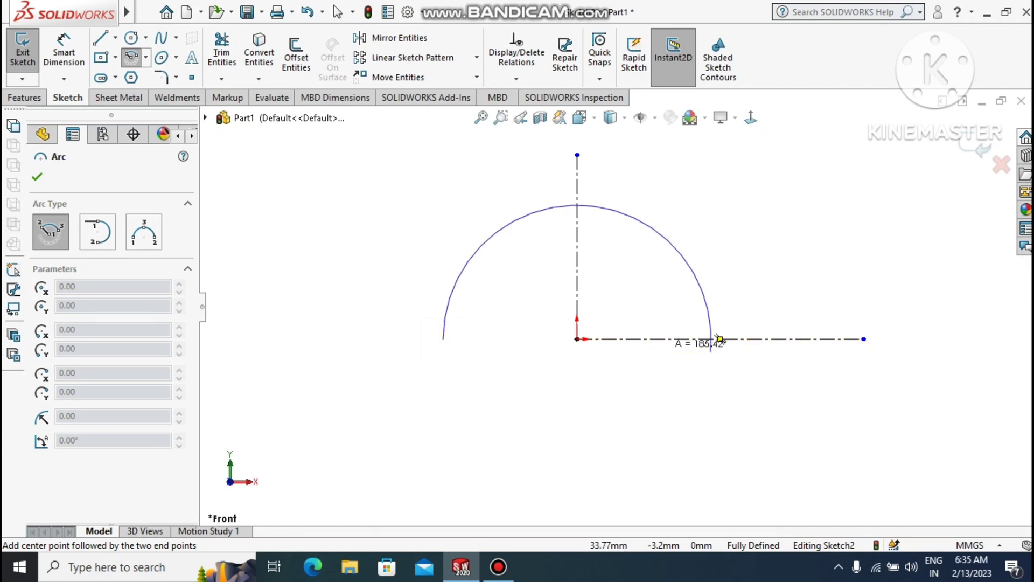
left_click(711, 339)
key("Escape")
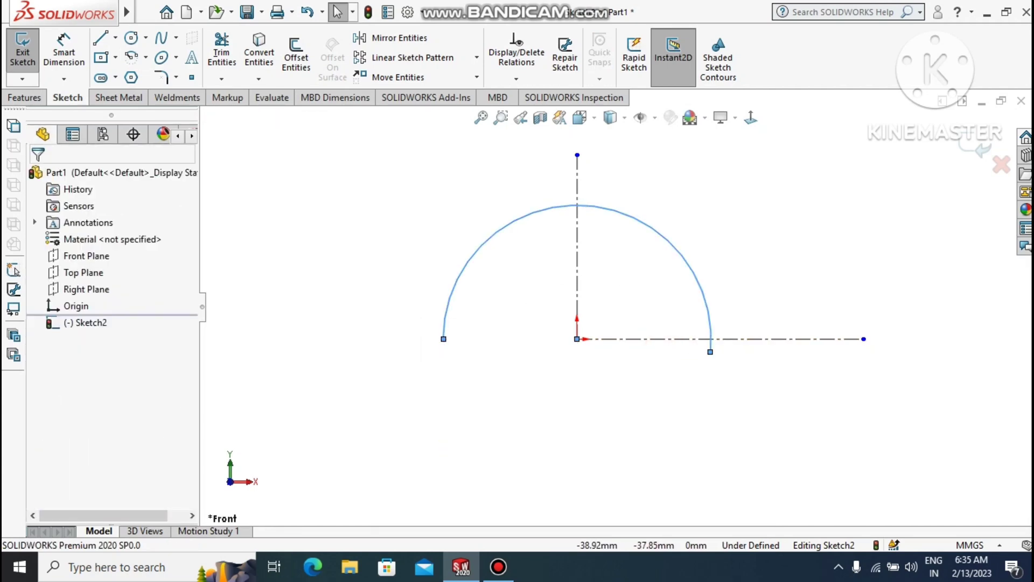
key("Escape")
Step: Make the arc's endpoint on the positive X side coincident with the horizontal construction line
scroll(663, 399, "down", 1)
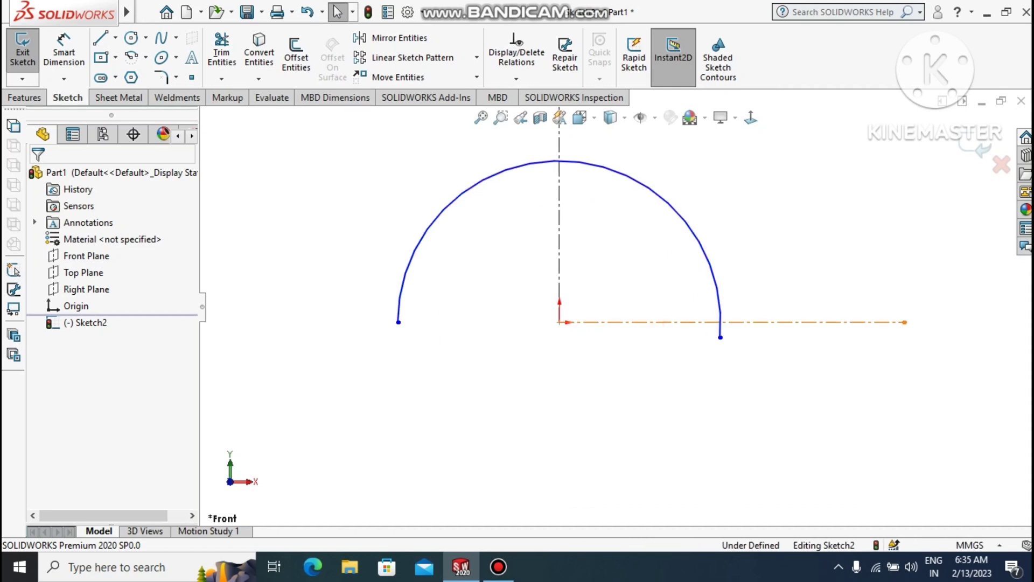
left_click(651, 323)
left_click(720, 337, "ctrl")
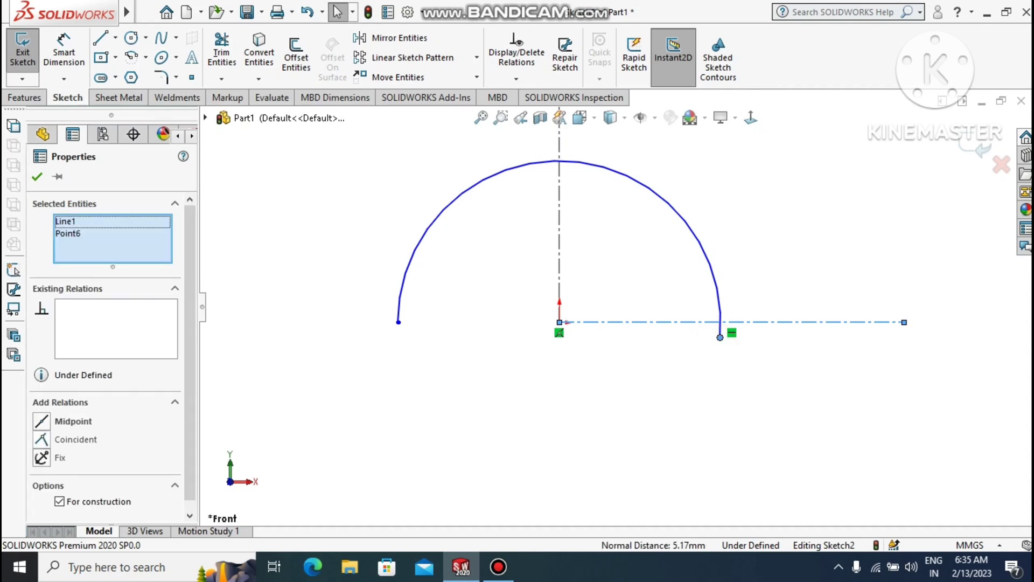
left_click(41, 439)
left_click(481, 460)
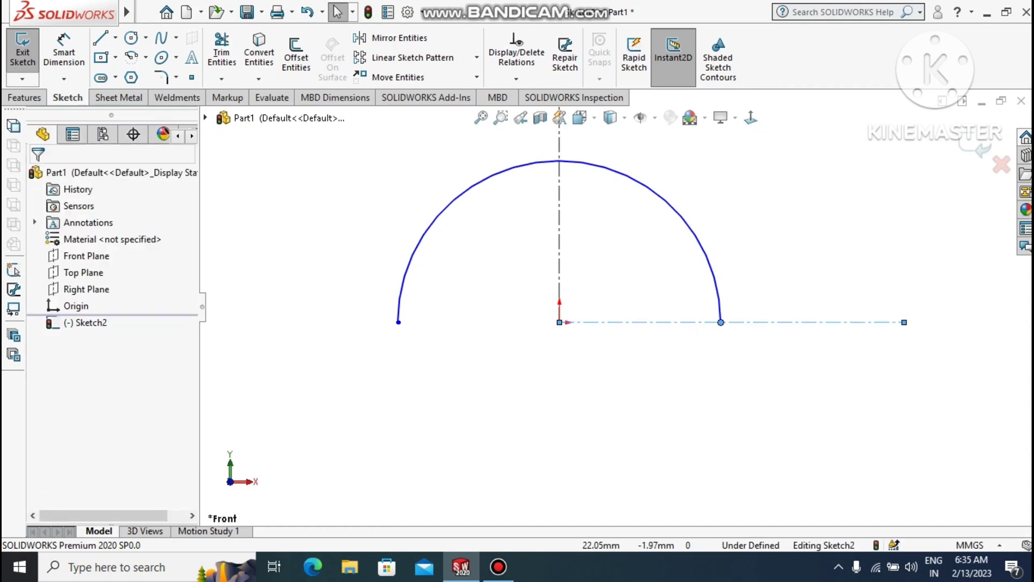
Step: Make the arc's endpoint on the negative X side coincident with the horizontal construction line
left_click(731, 322)
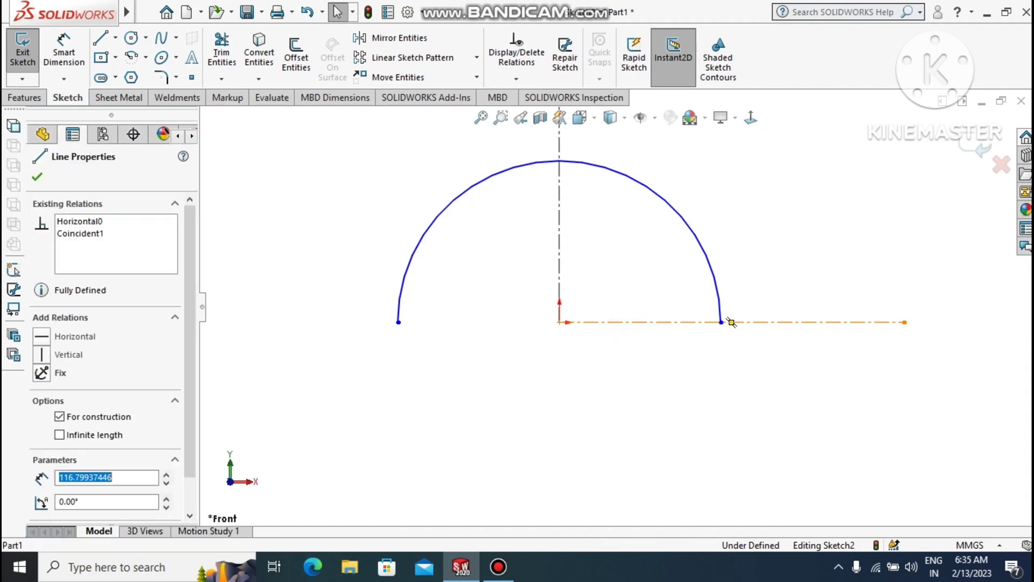
left_click(398, 322, "ctrl")
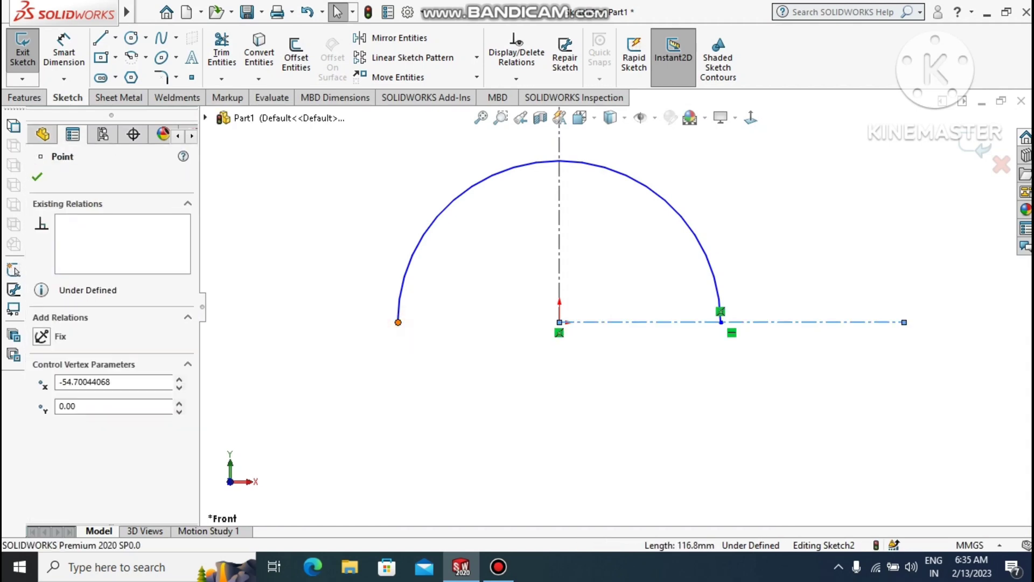
left_click(42, 440)
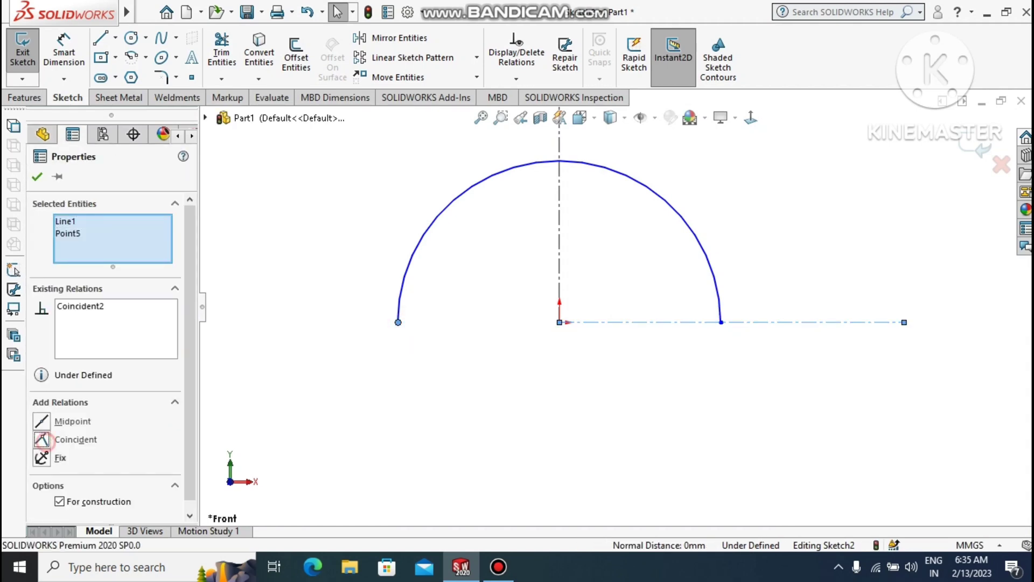
left_click(460, 404)
Step: Dimension the arc's radius and set it to 60 mm
scroll(459, 404, "up", 3)
left_click(64, 50)
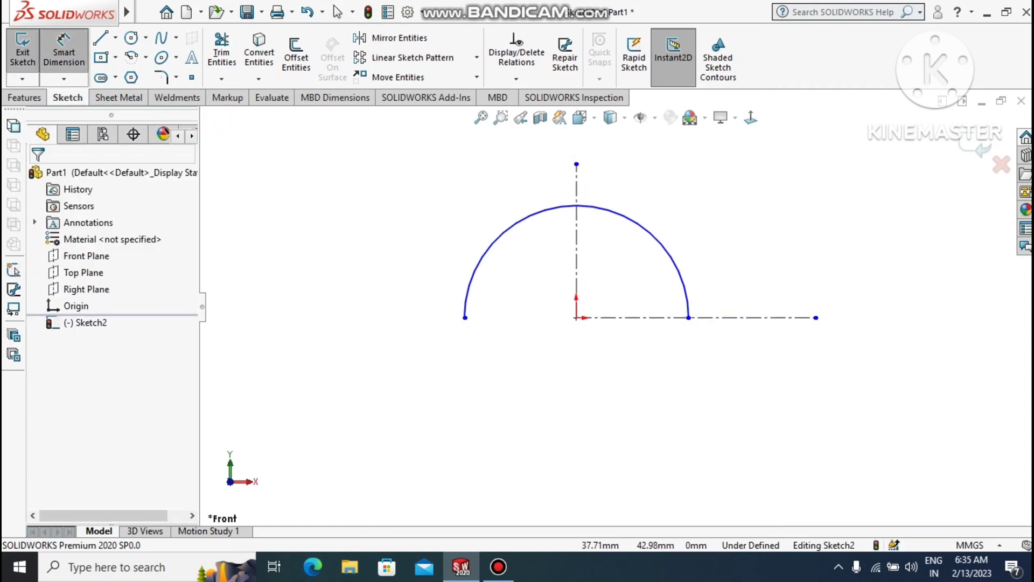
left_click(650, 229)
left_click(729, 175)
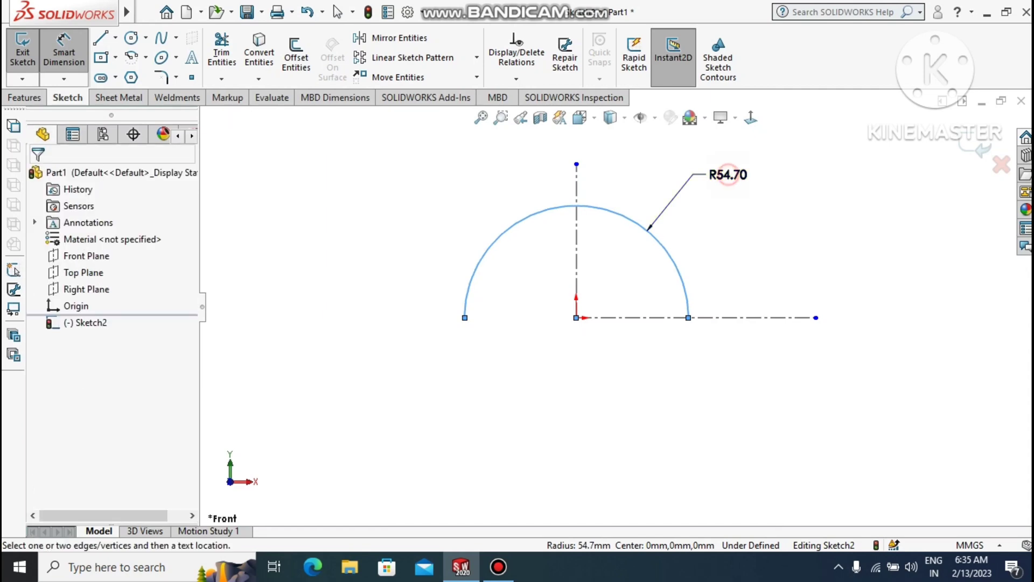
type("60")
key("Return")
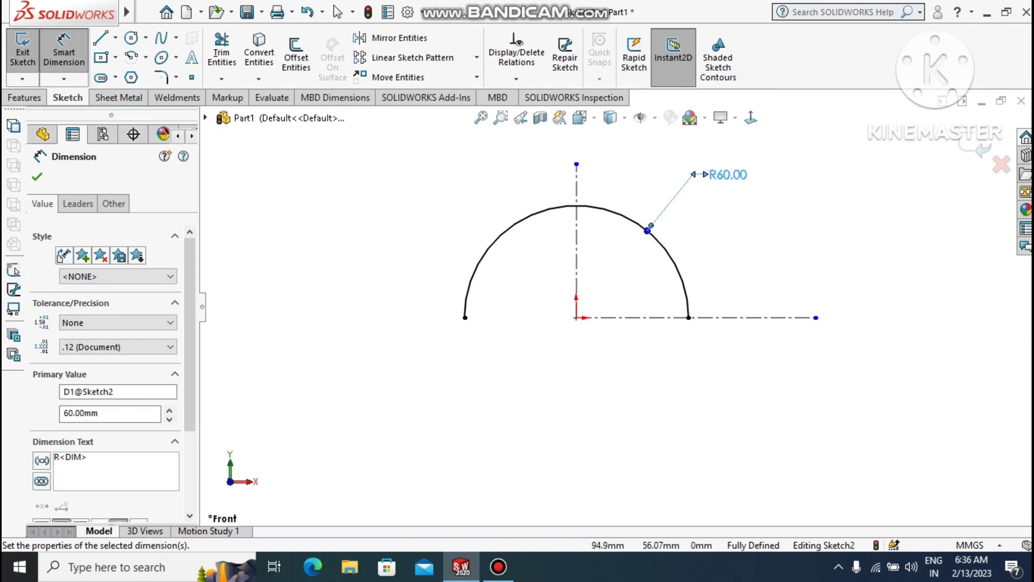
key("Escape")
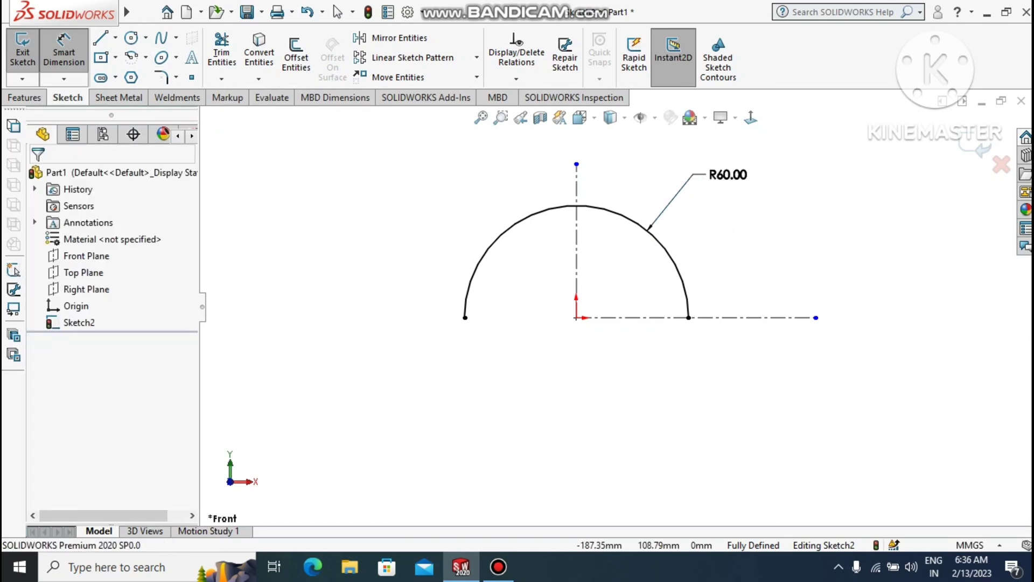
Step: Create a sheet metal base flange from the arc sketch with a blind depth of 150 mm
left_click(17, 99)
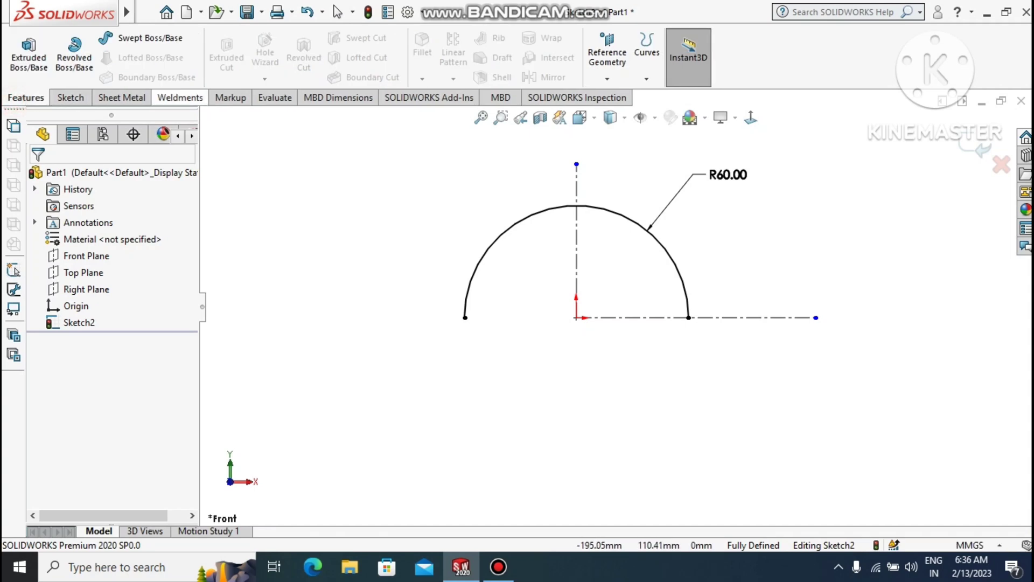
left_click(121, 97)
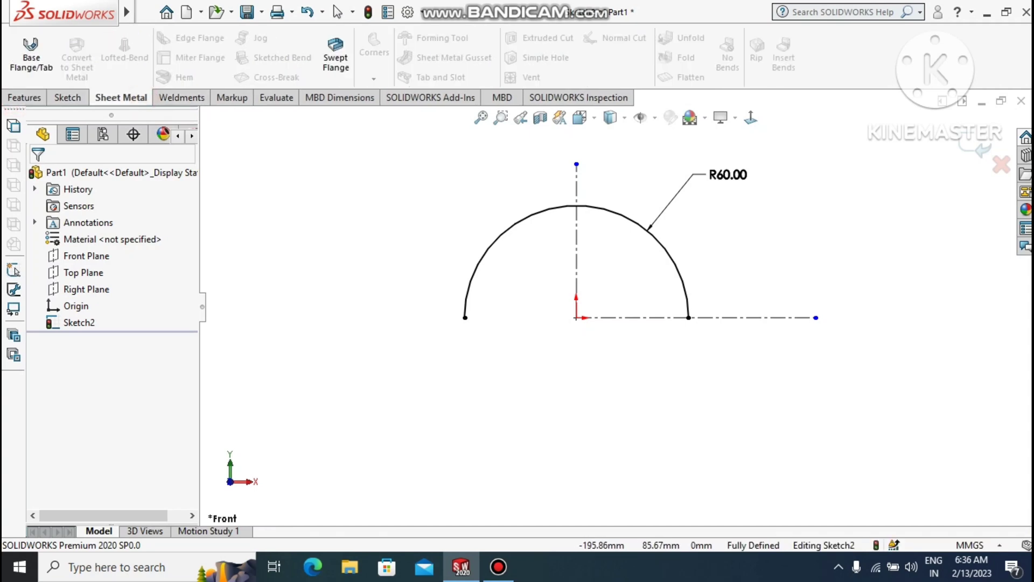
left_click(32, 54)
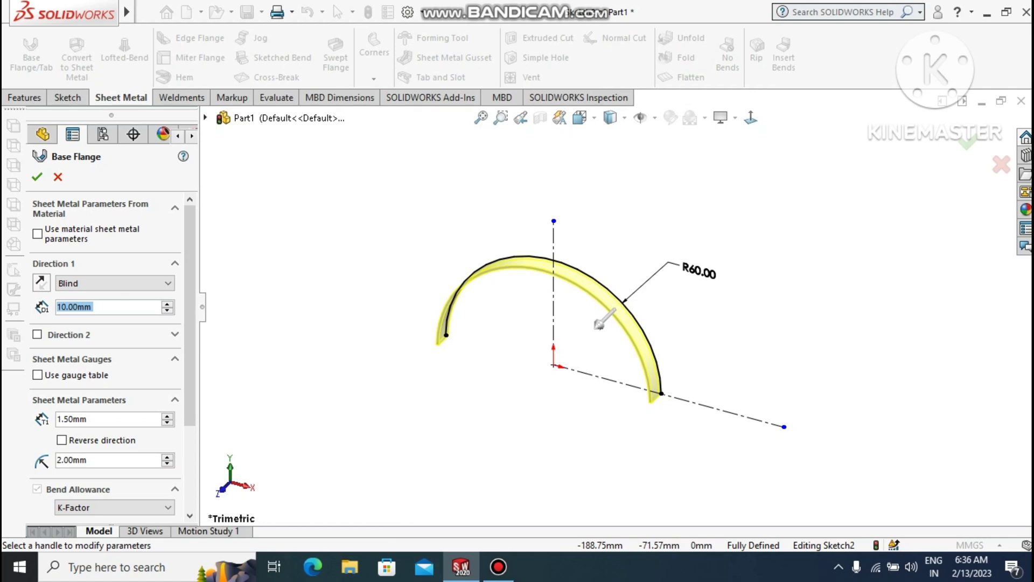
type("150")
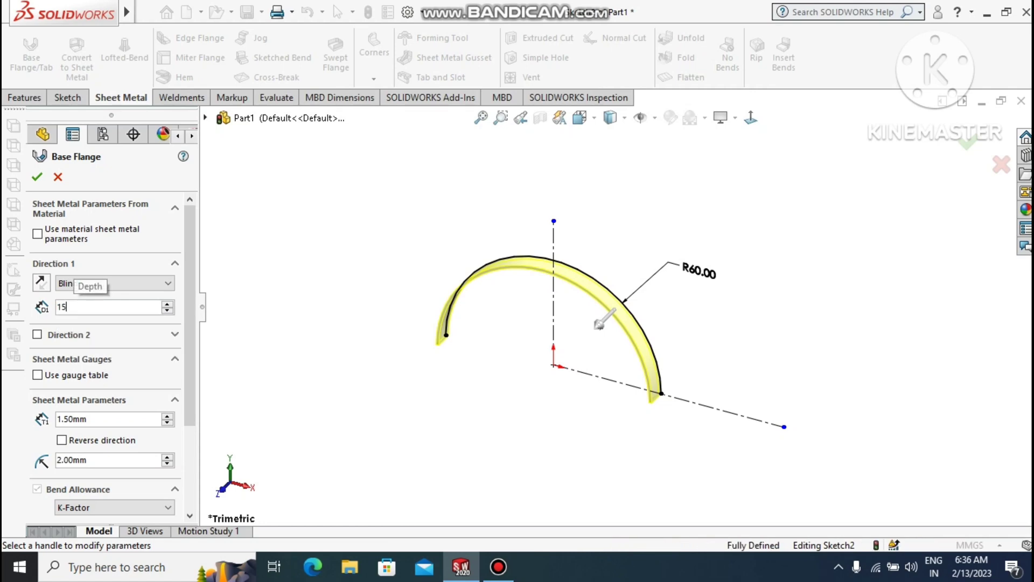
key("Return")
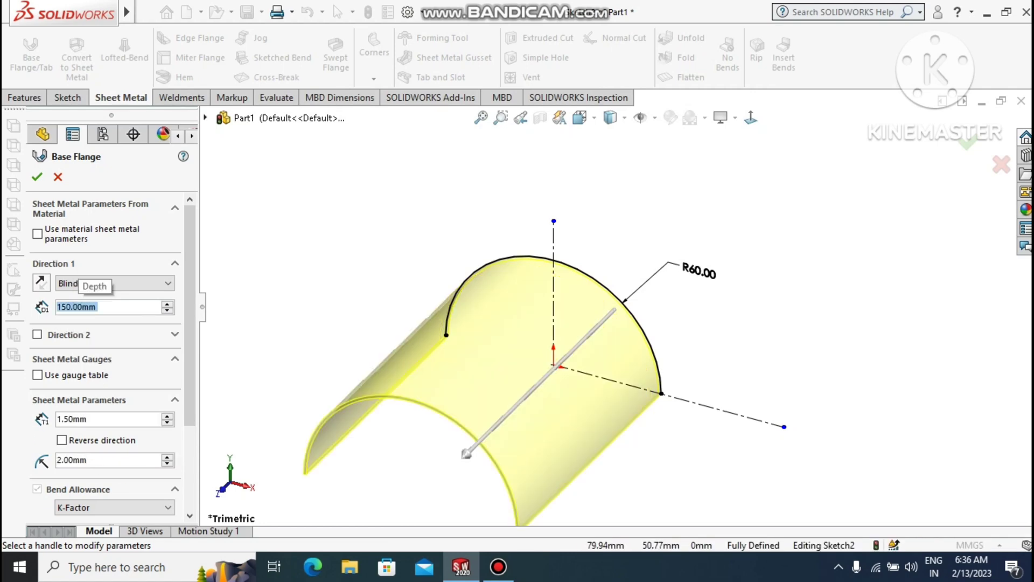
scroll(619, 310, "up", 3)
scroll(474, 463, "down", 3)
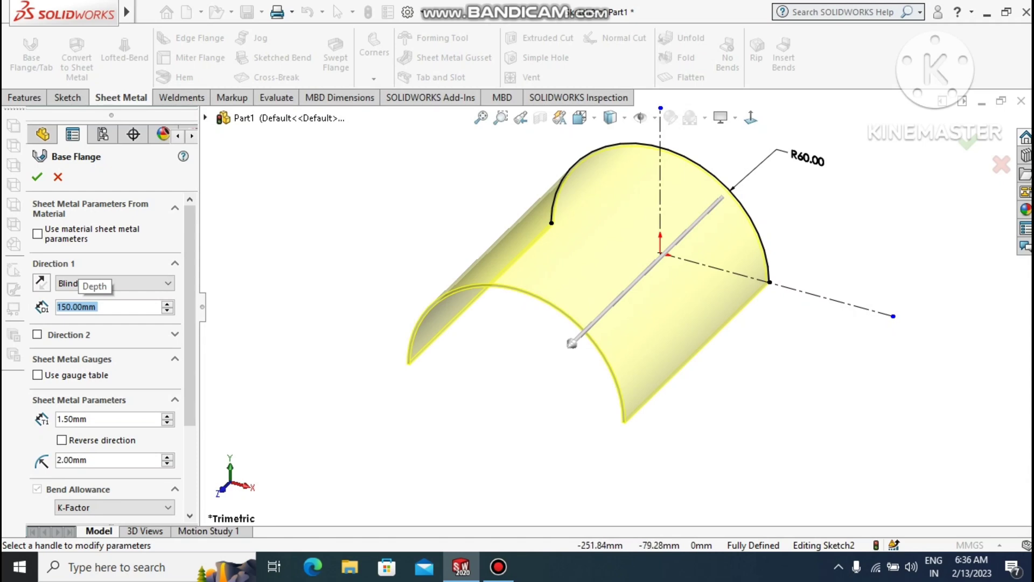
scroll(80, 280, "down", 4)
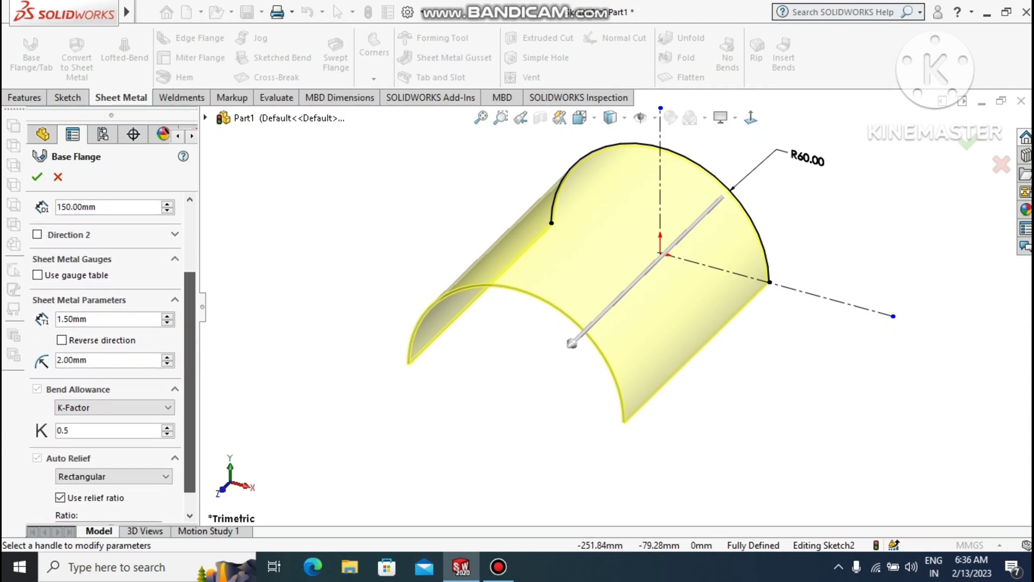
scroll(102, 355, "down", 1)
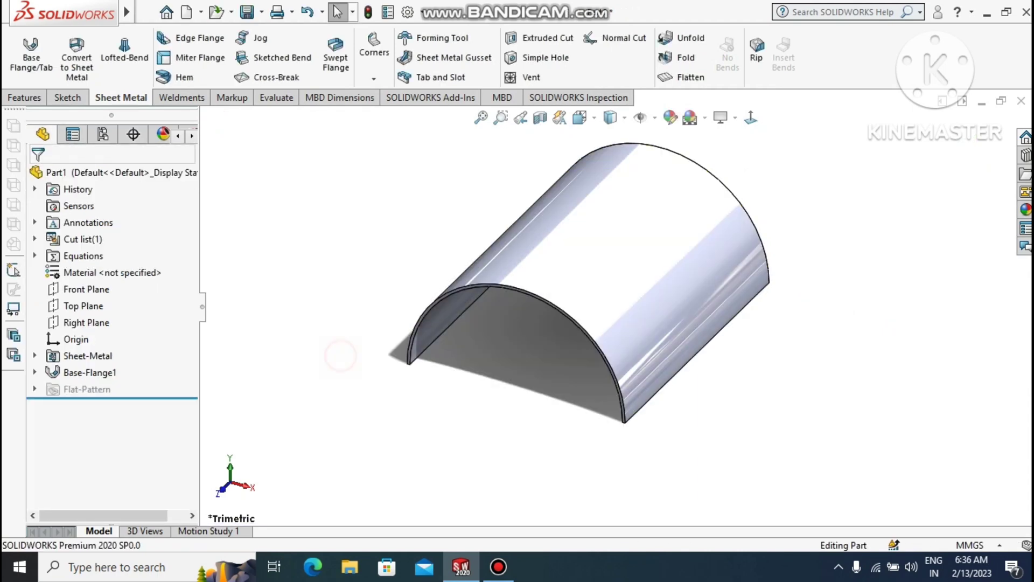
Step: Apply the brushed chromium metal appearance to the whole part
scroll(606, 282, "up", 1)
scroll(620, 248, "down", 2)
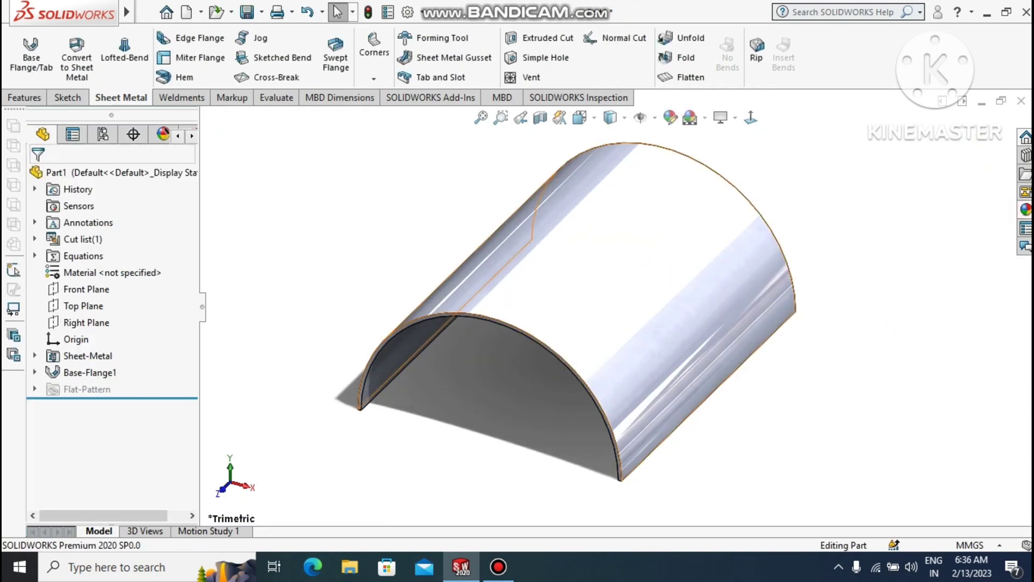
left_click(1026, 209)
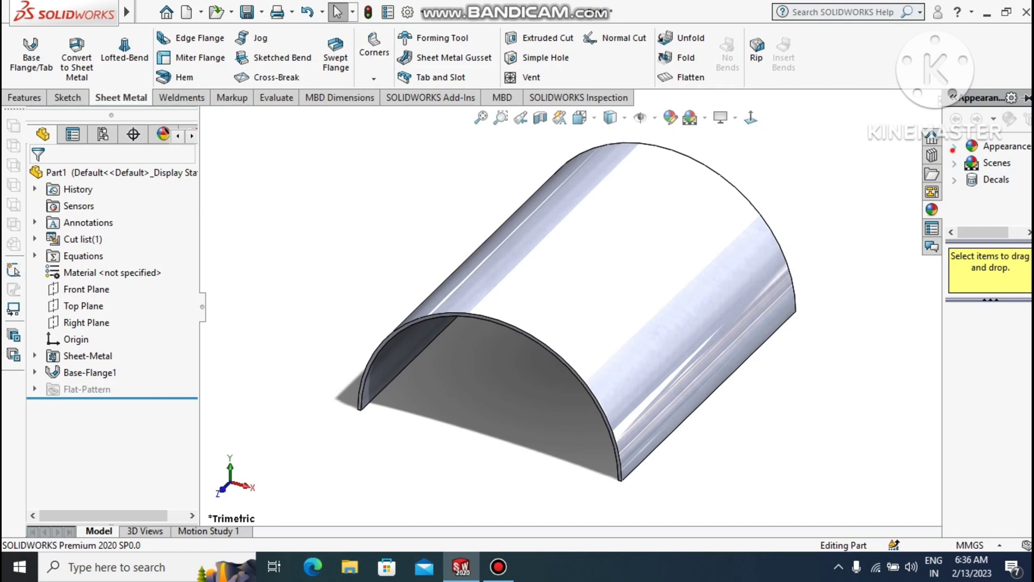
left_click(955, 146)
left_click(973, 180)
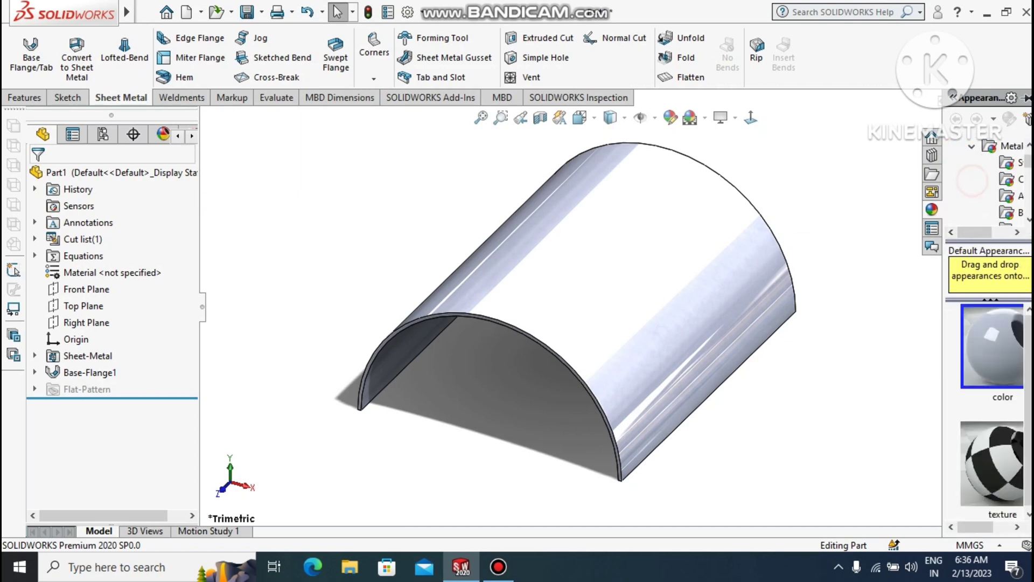
left_click(1008, 179)
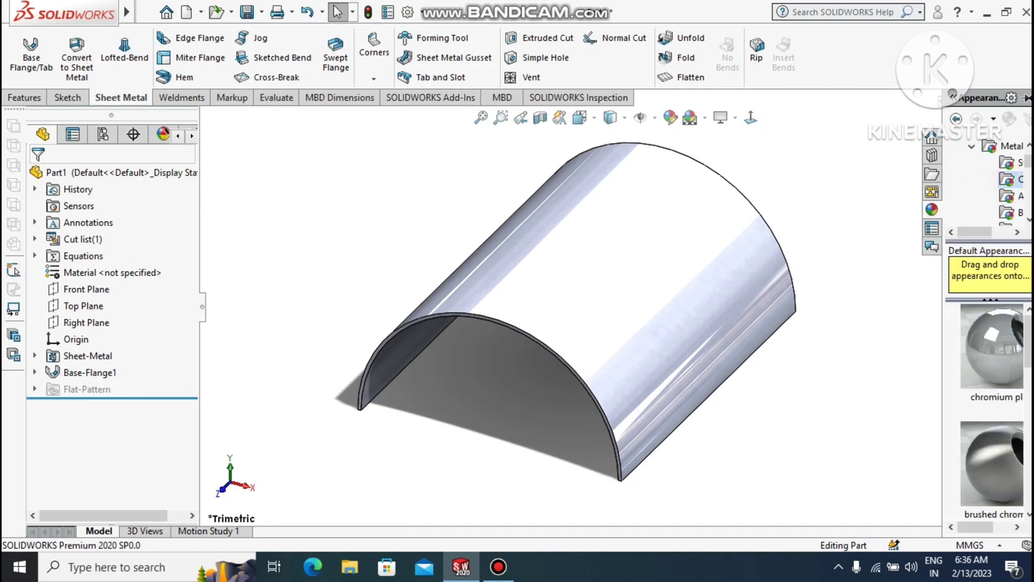
scroll(992, 410, "down", 1)
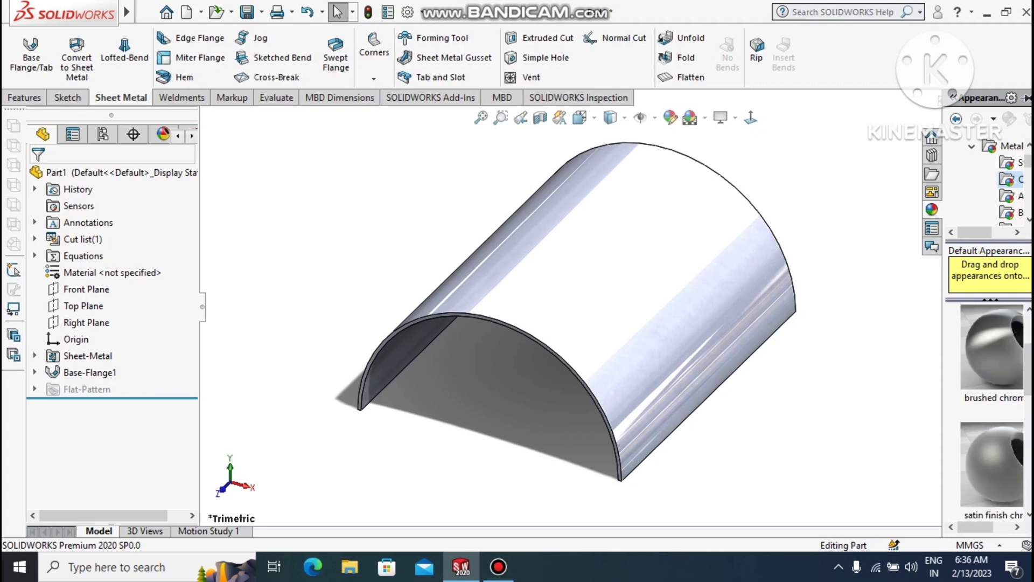
left_click_drag(992, 345, 844, 394)
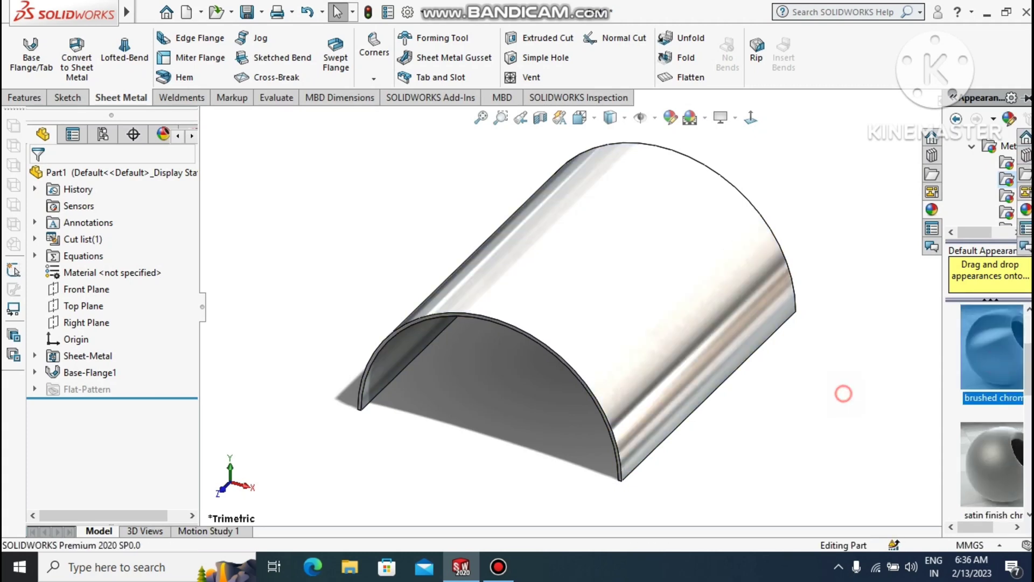
Step: Edit the part's brushed chromium appearance and change its colour to pure blue from the standard swatches
left_click(163, 133)
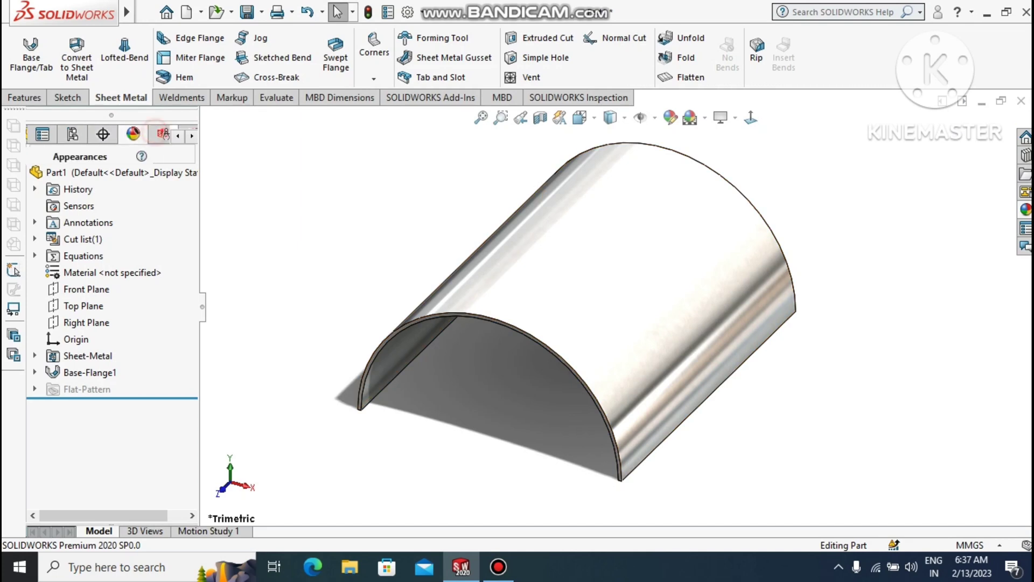
double_click(110, 223)
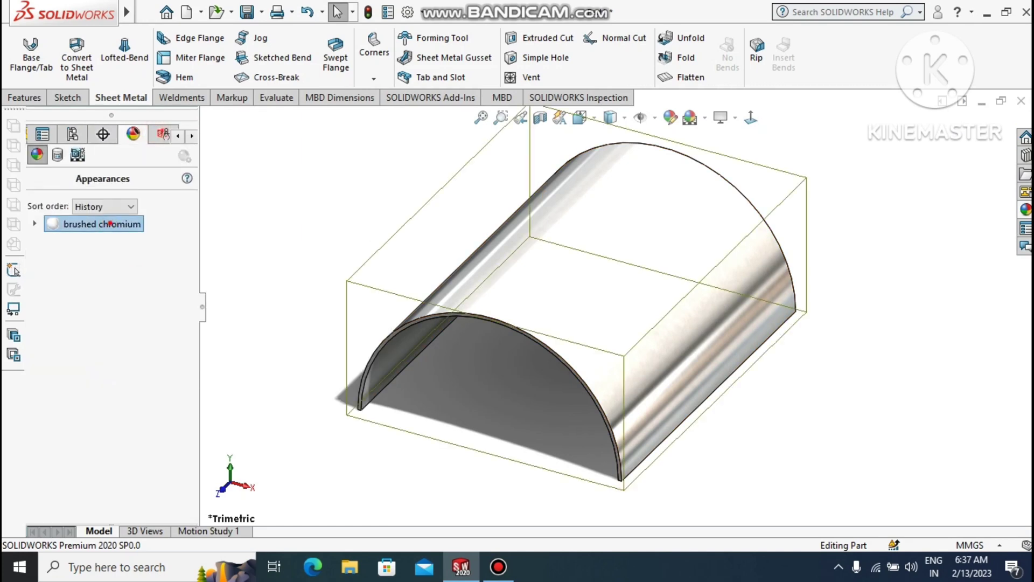
double_click(102, 223)
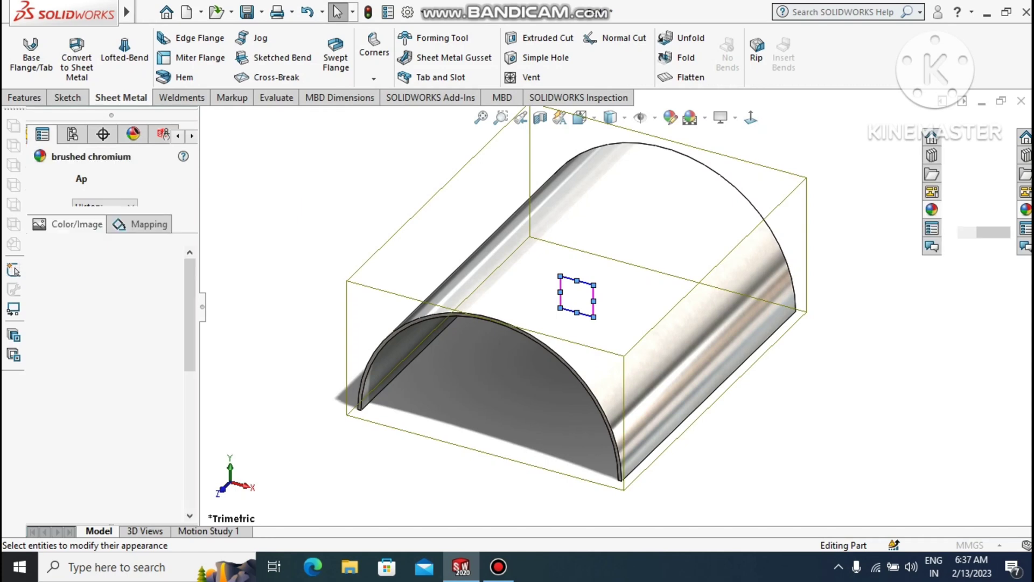
scroll(112, 383, "down", 2)
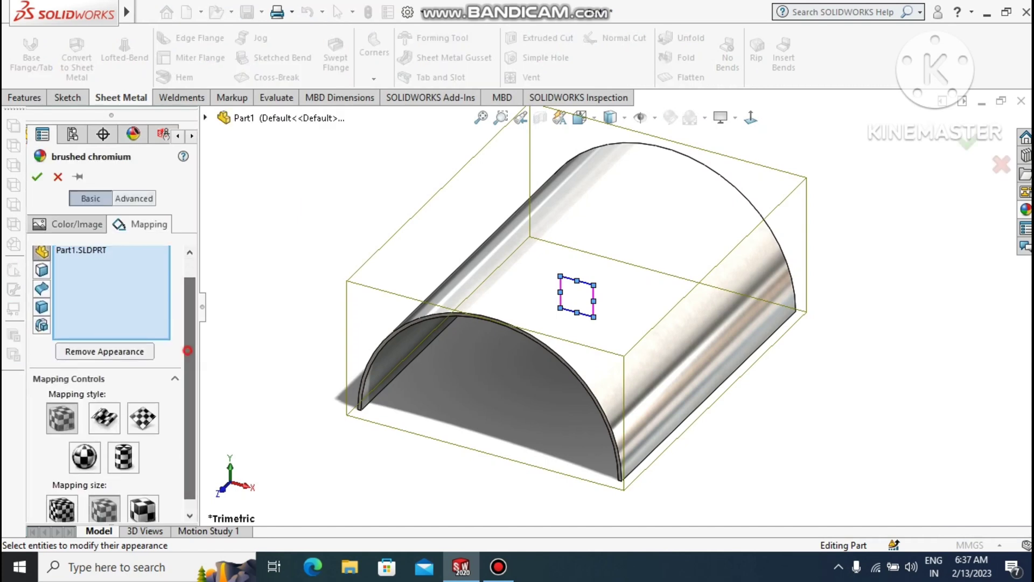
left_click(76, 224)
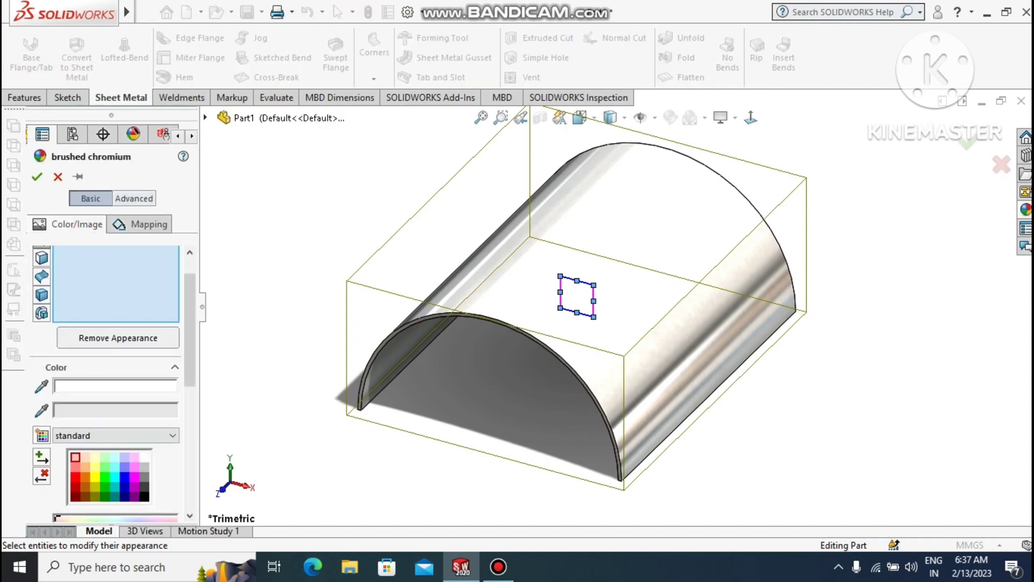
left_click(125, 466)
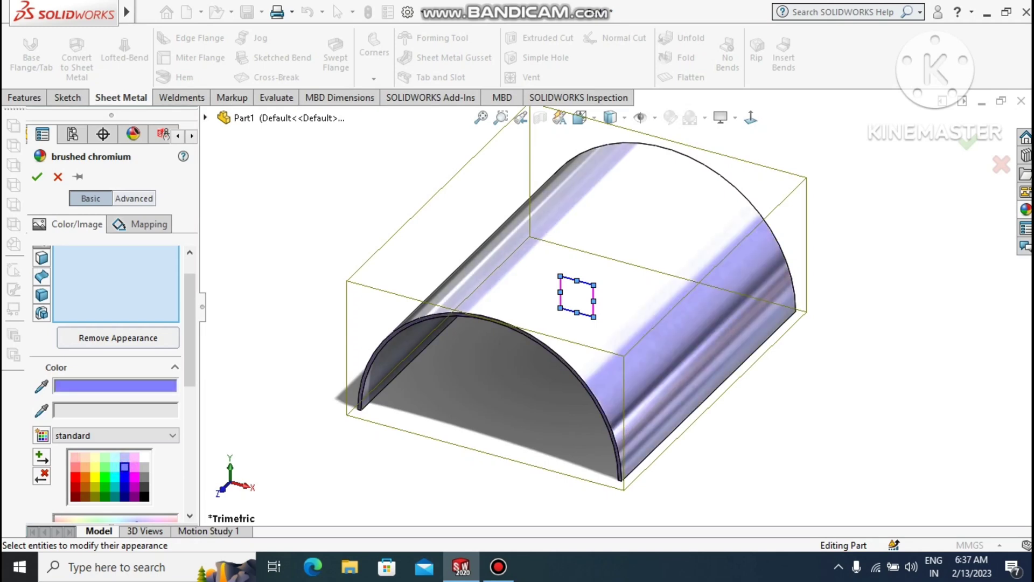
left_click(124, 477)
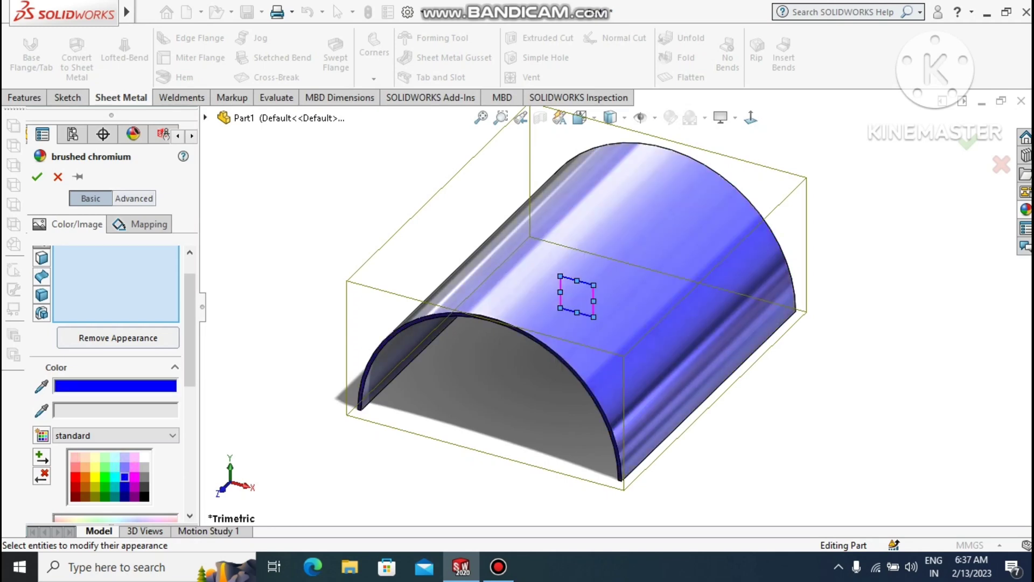
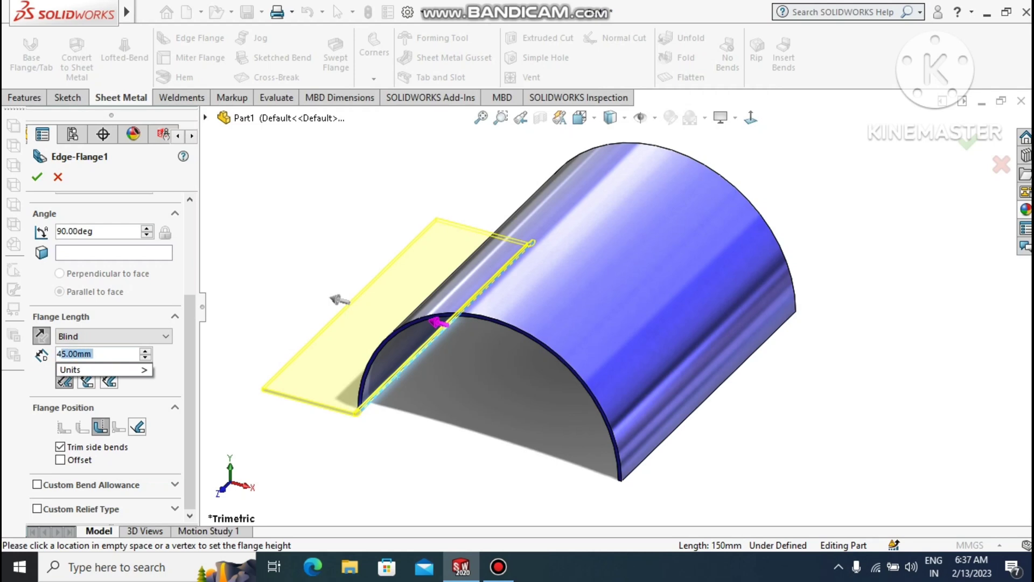
Step: Set the edge flange on the half-round's negative X lower edge to a blind length of 20 mm and finish it
left_click(100, 353)
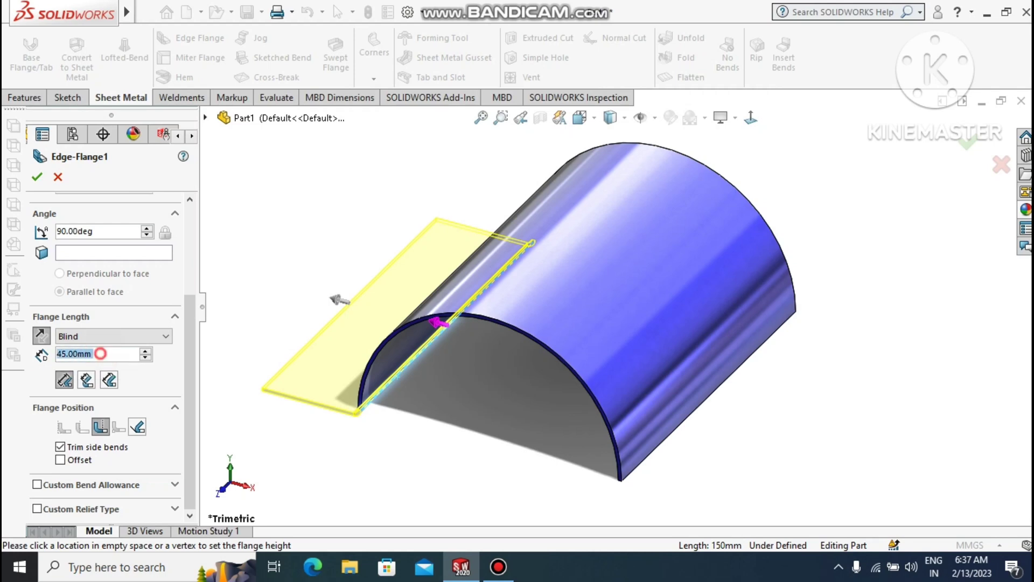
left_click(106, 358)
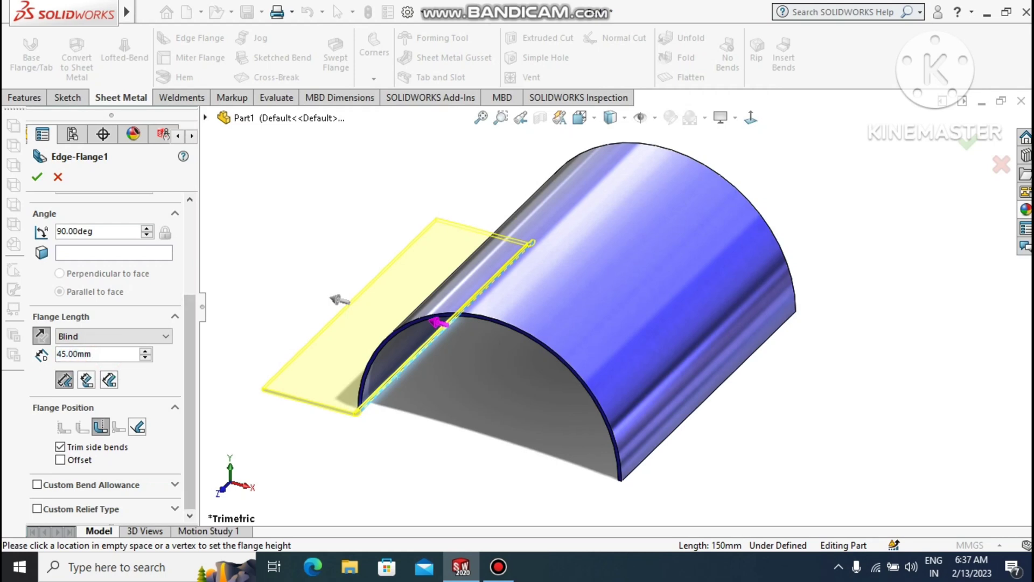
left_click(97, 351)
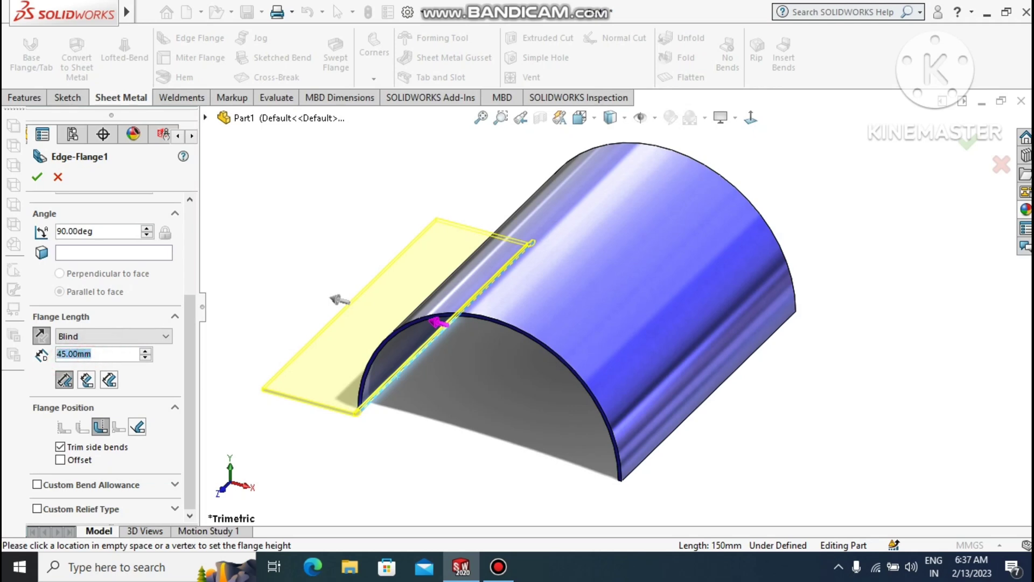
type("1")
key("BackSpace")
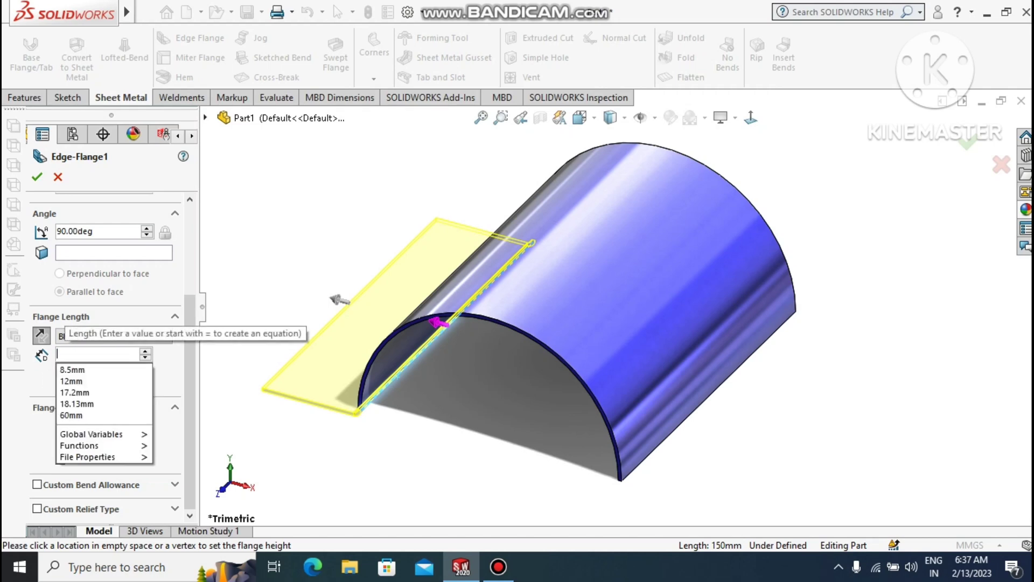
type("20")
key("Return")
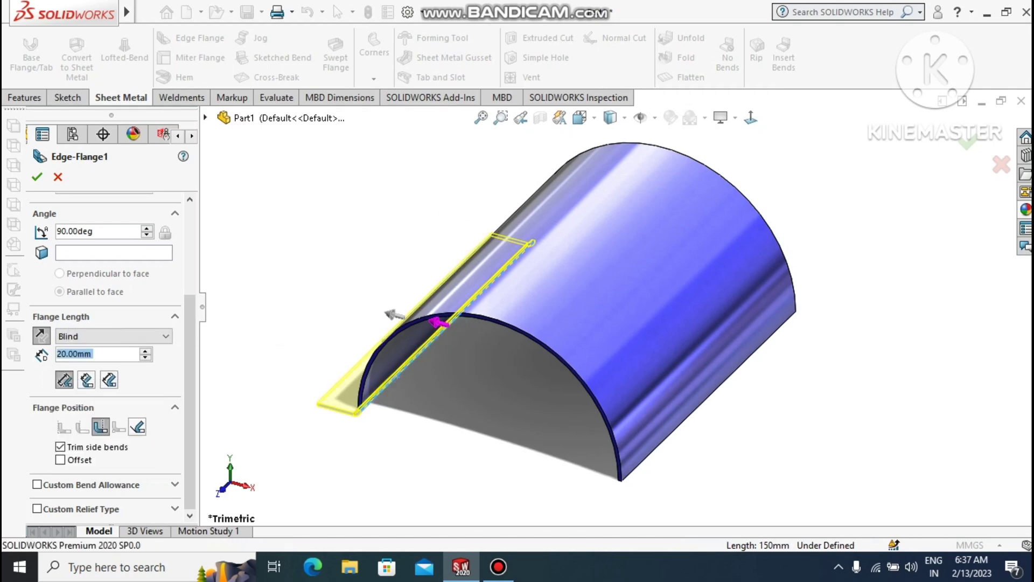
key("Return")
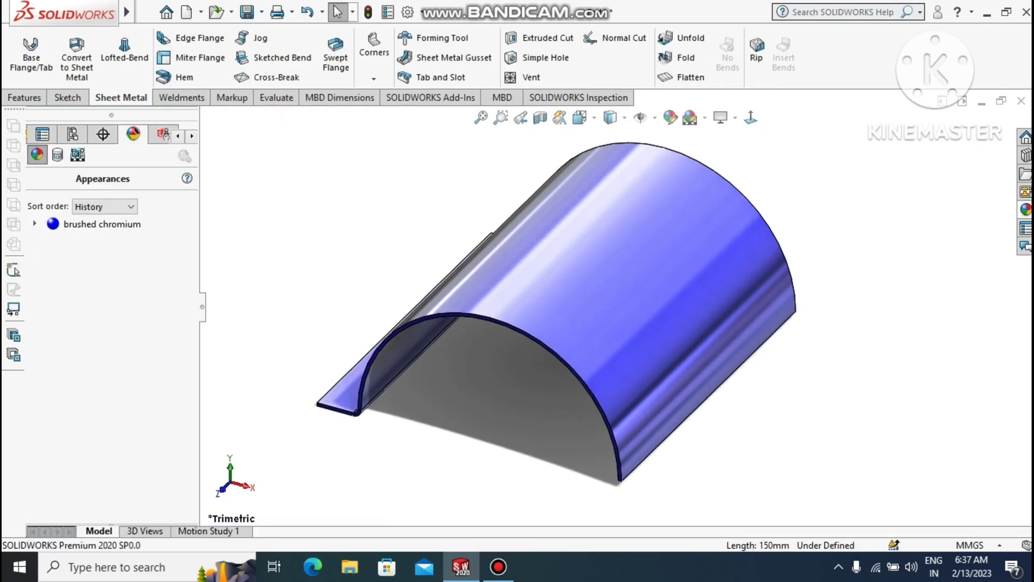
Step: Change the part's brushed chromium appearance to a lighter violet-blue from the standard swatches
scroll(608, 304, "up", 1)
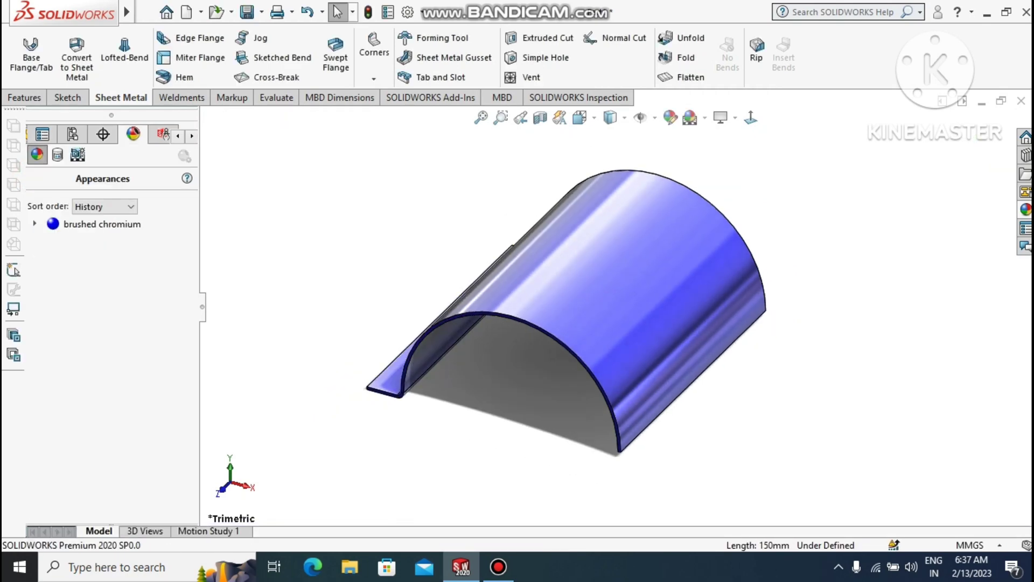
scroll(608, 304, "up", 2)
middle_click_drag(608, 305, 700, 320)
scroll(586, 329, "down", 1)
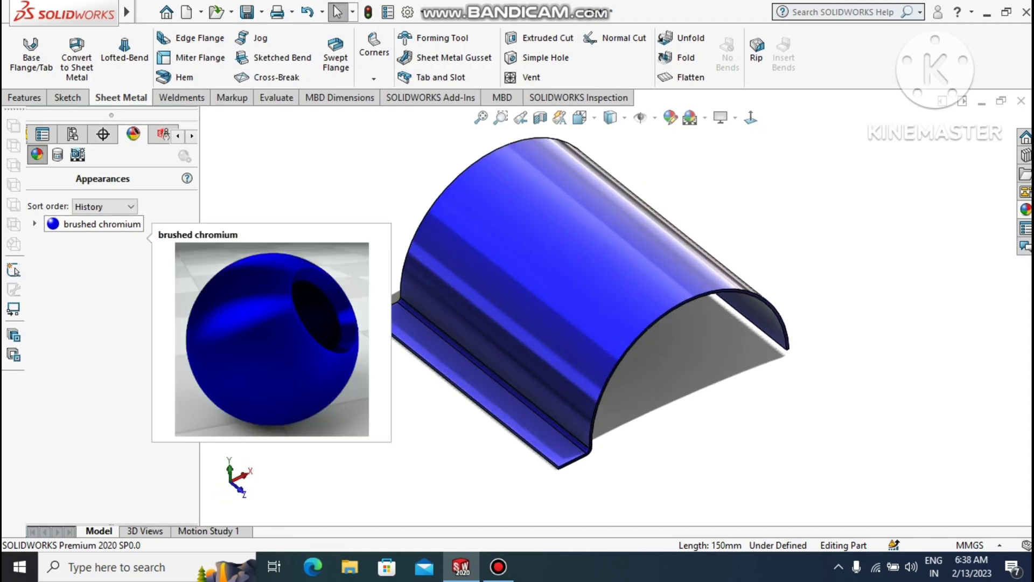
left_click(102, 223)
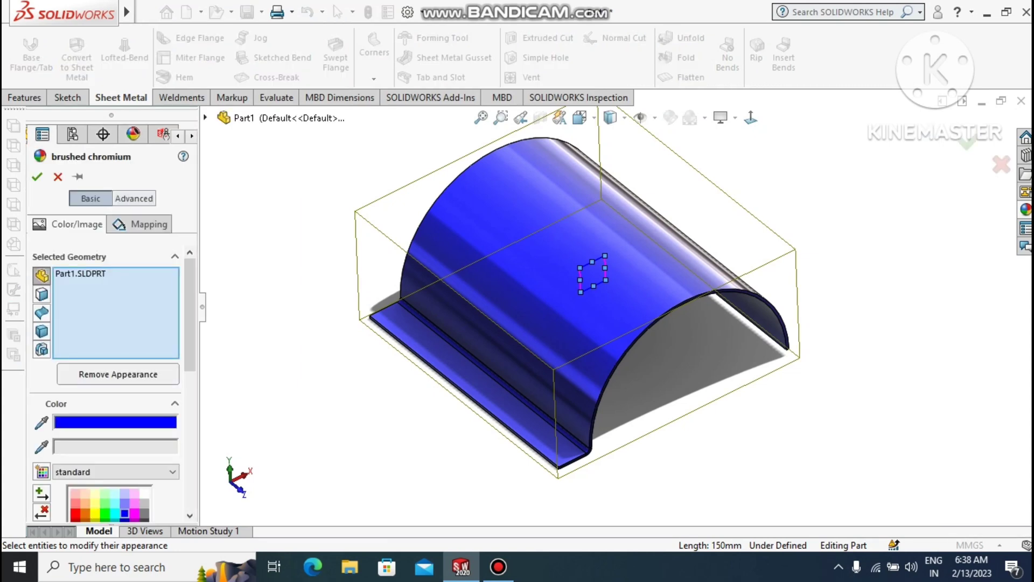
left_click(124, 503)
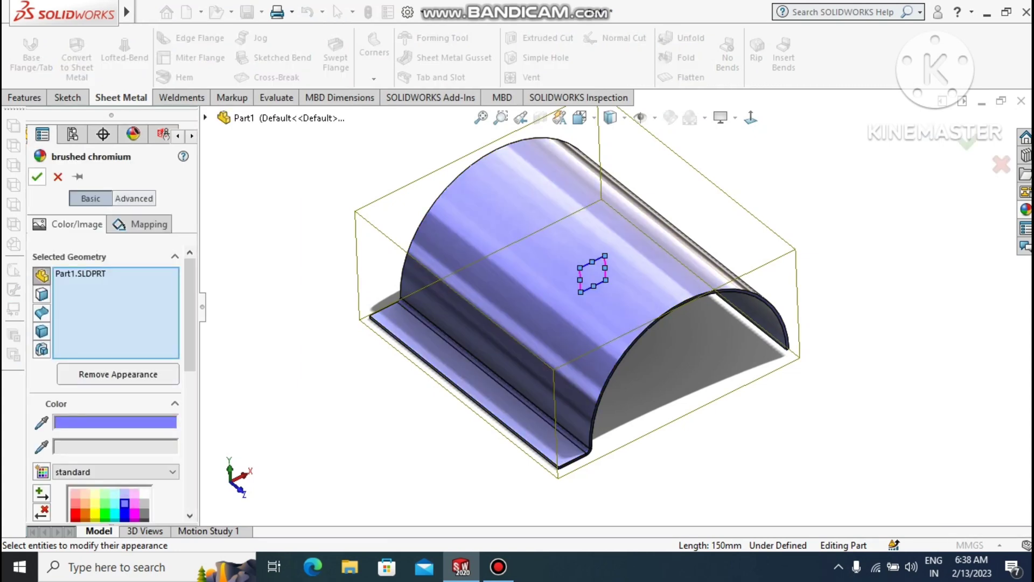
left_click(37, 176)
Step: Start an edge flange on the half-round's positive X lower edge and place it outward, about 32 mm long
scroll(566, 270, "down", 3)
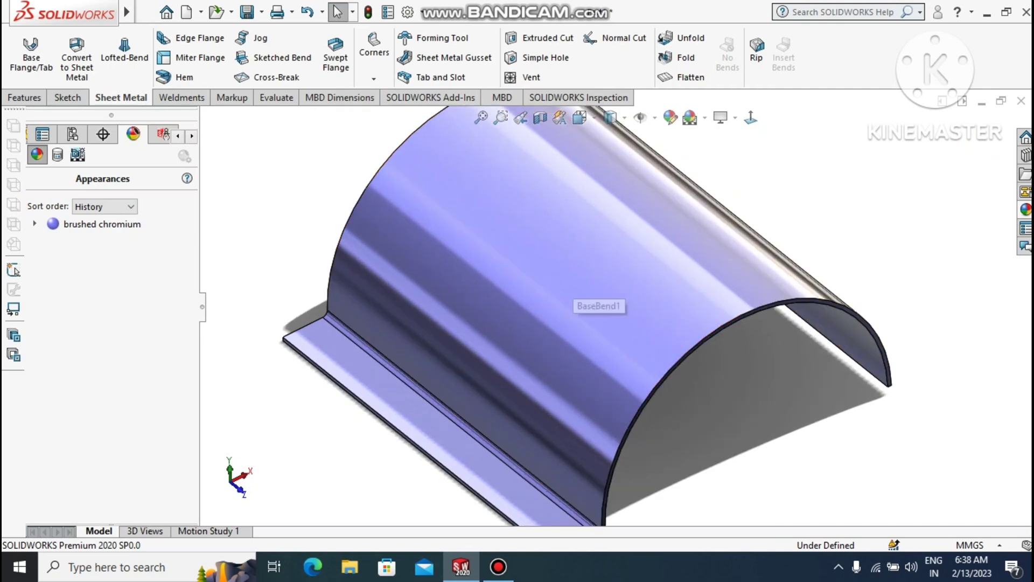
scroll(593, 302, "up", 1)
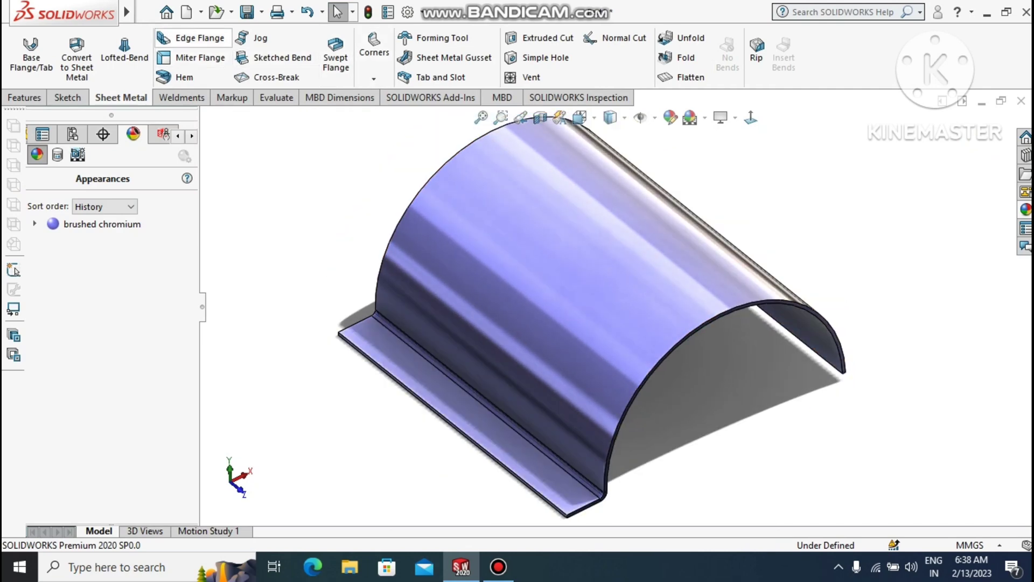
left_click(194, 37)
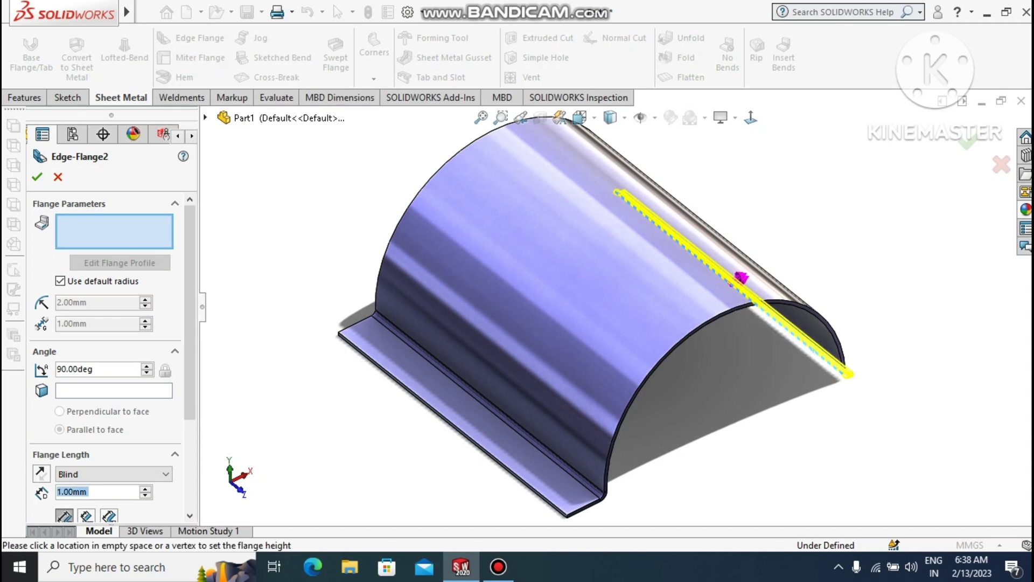
left_click(722, 281)
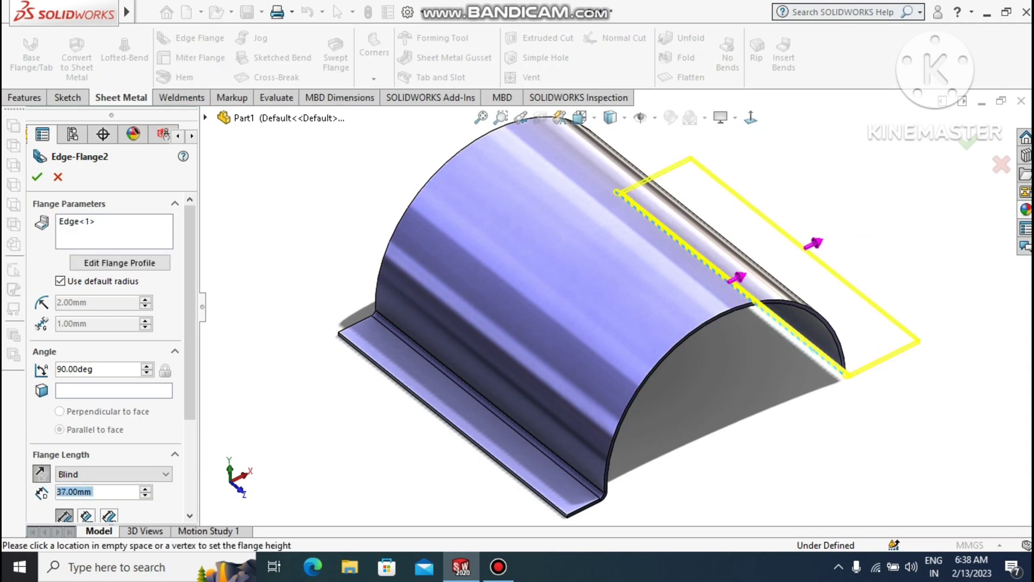
left_click(843, 351)
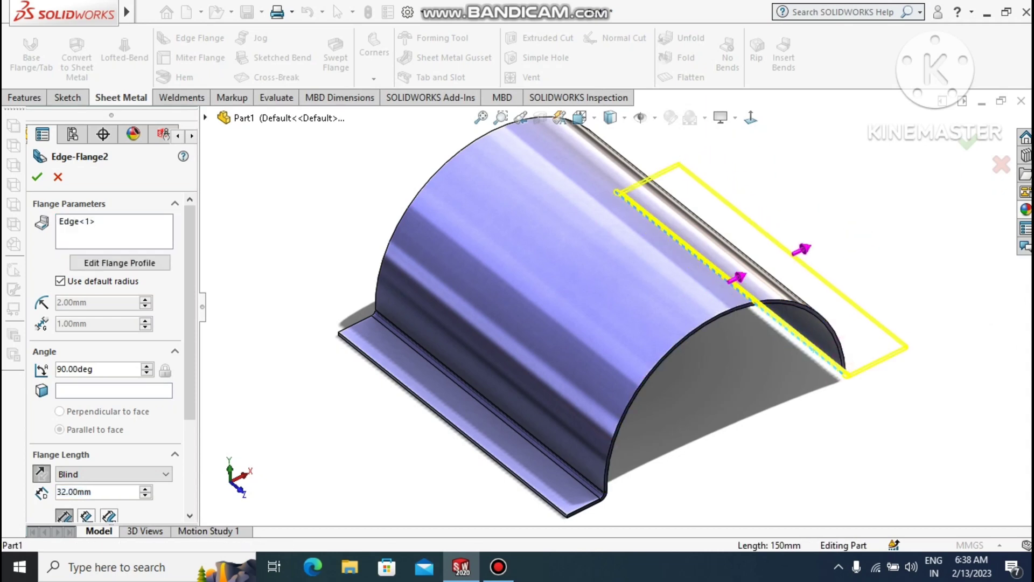
Step: Set the positive X edge flange to a blind length of 20 mm and finish it
scroll(108, 356, "down", 3)
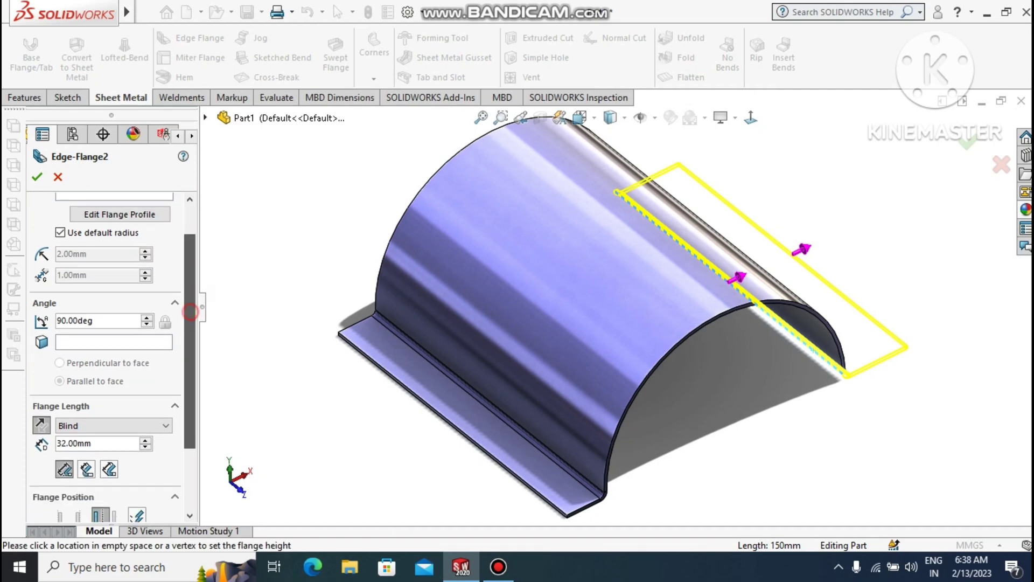
right_click(60, 403)
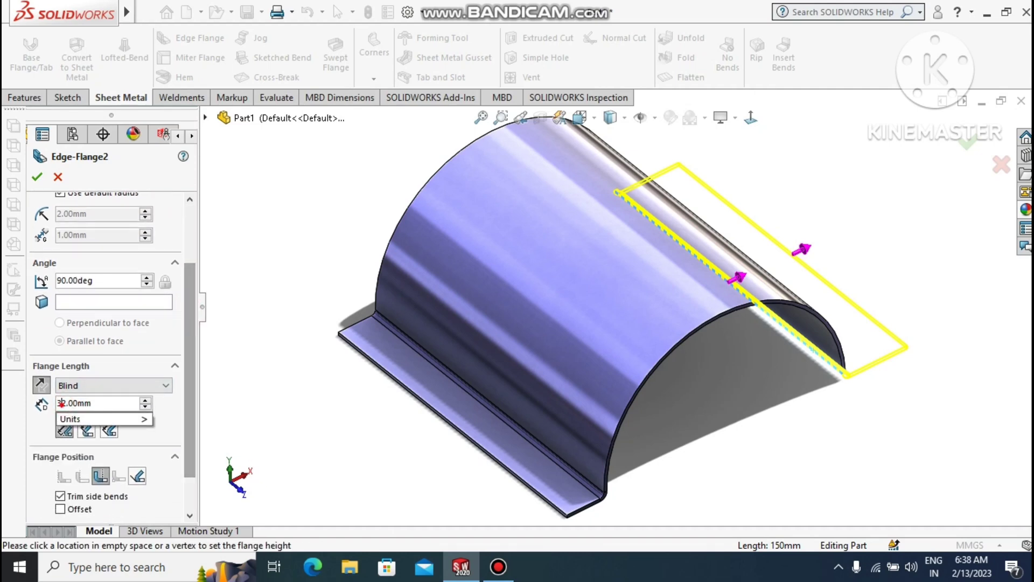
left_click_drag(63, 404, 104, 406)
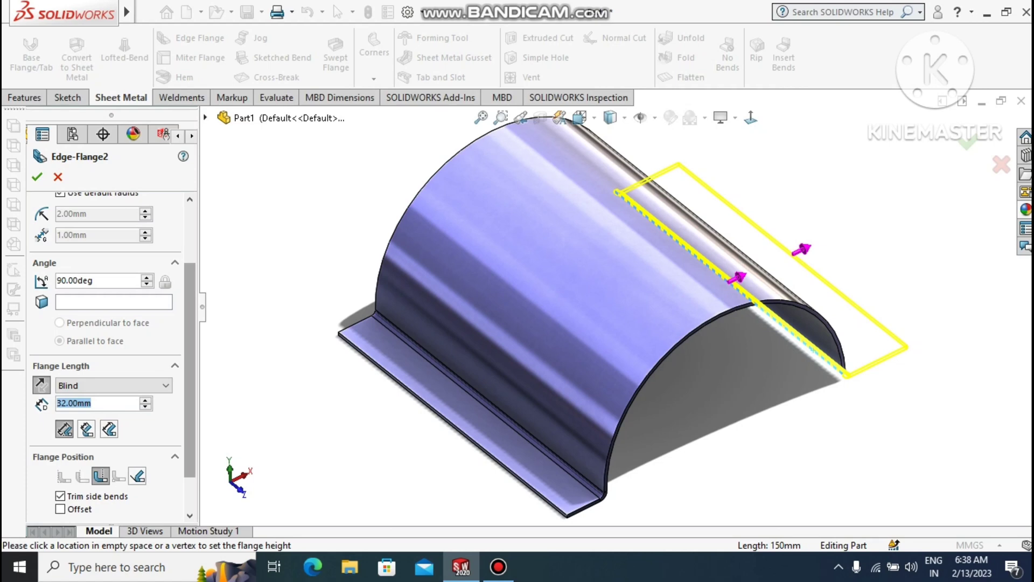
type("20")
key("Return")
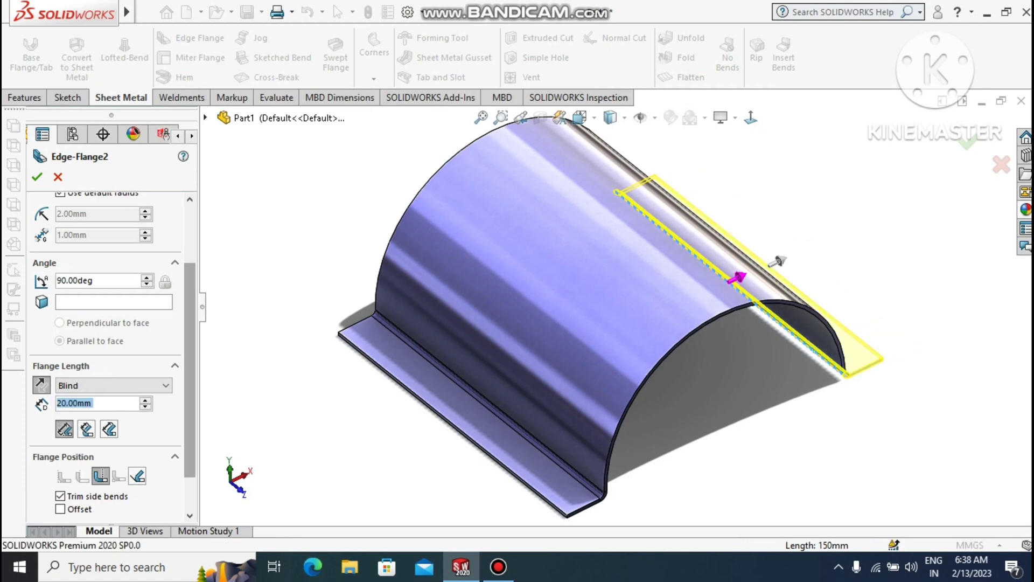
left_click_drag(189, 346, 189, 377)
scroll(107, 355, "up", 3)
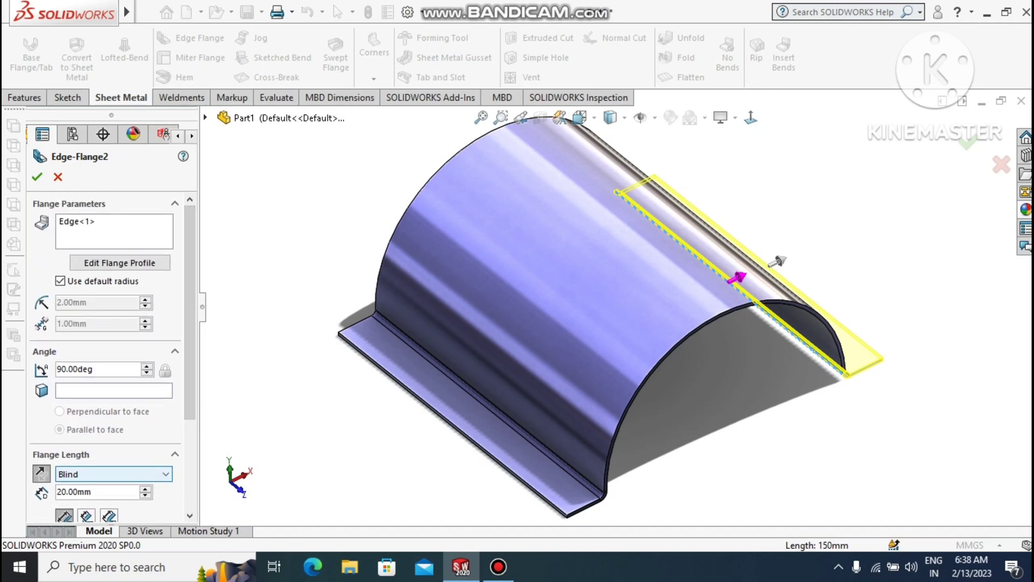
key("Return")
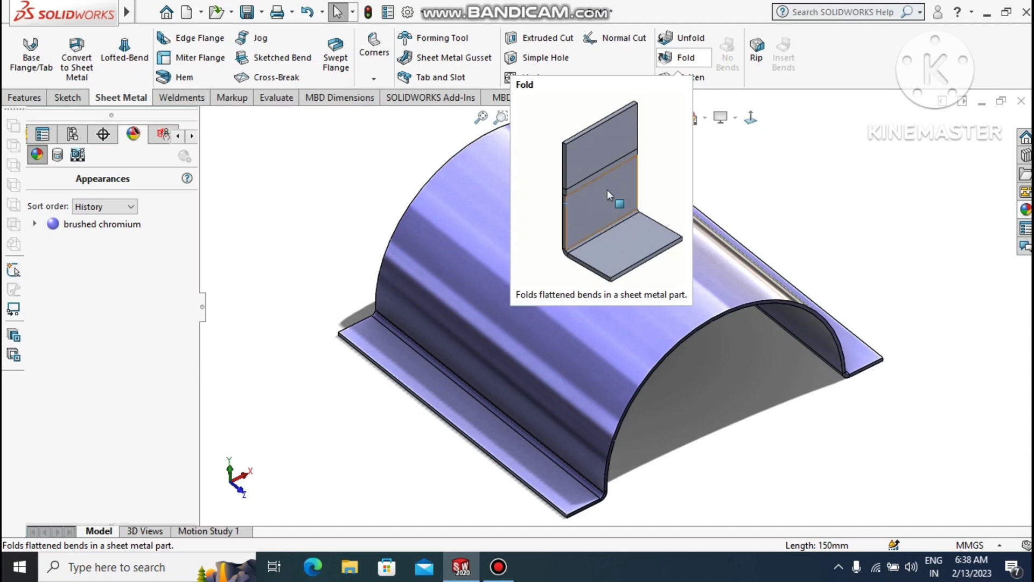
Step: Start a sketch on the top face of the negative X flange and view it straight on
right_click(460, 399)
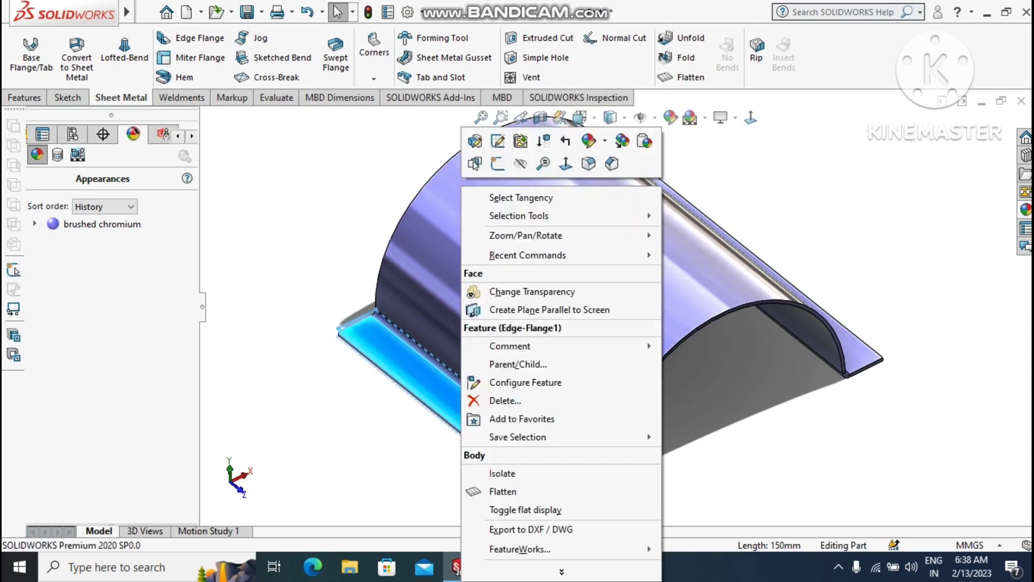
left_click(508, 158)
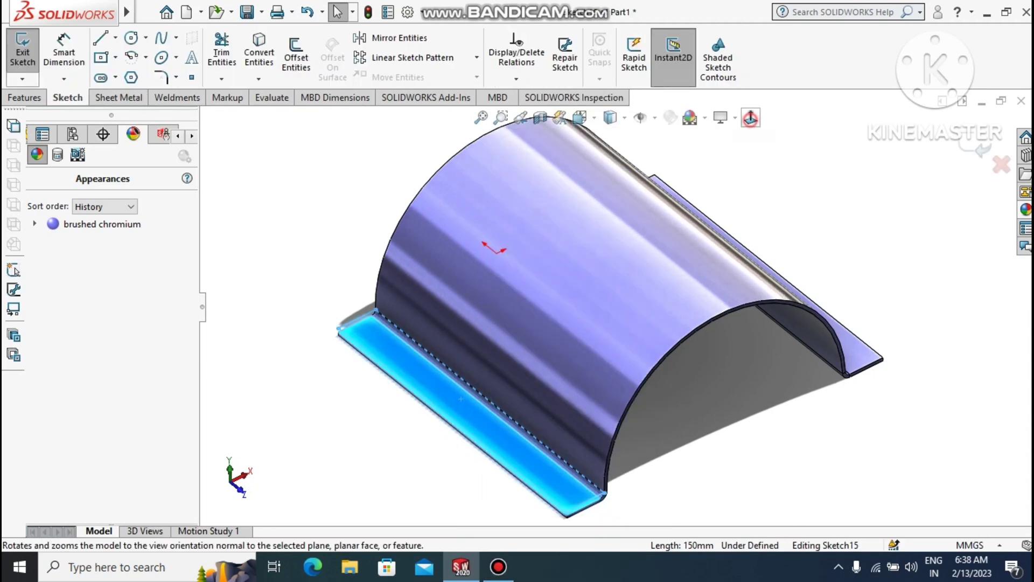
left_click(751, 117)
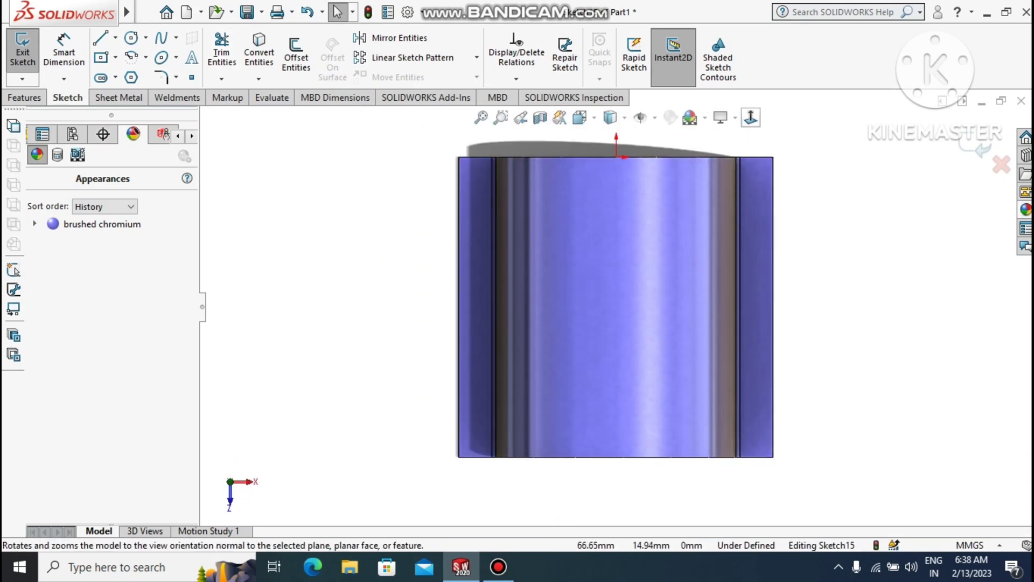
Step: Turn off shadows in shaded mode and ambient occlusion for the model display
left_click(733, 117)
left_click(743, 156)
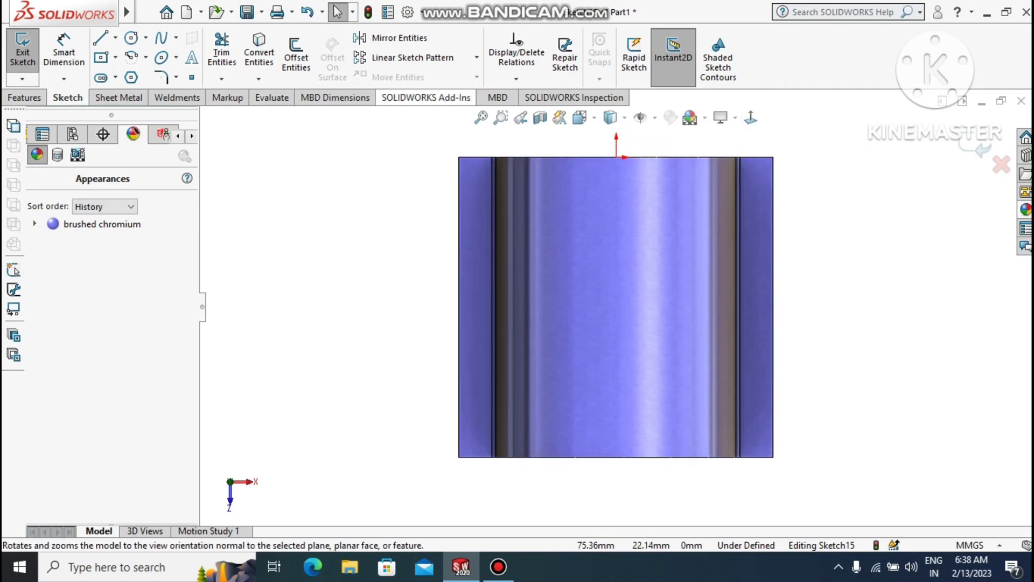
left_click(733, 117)
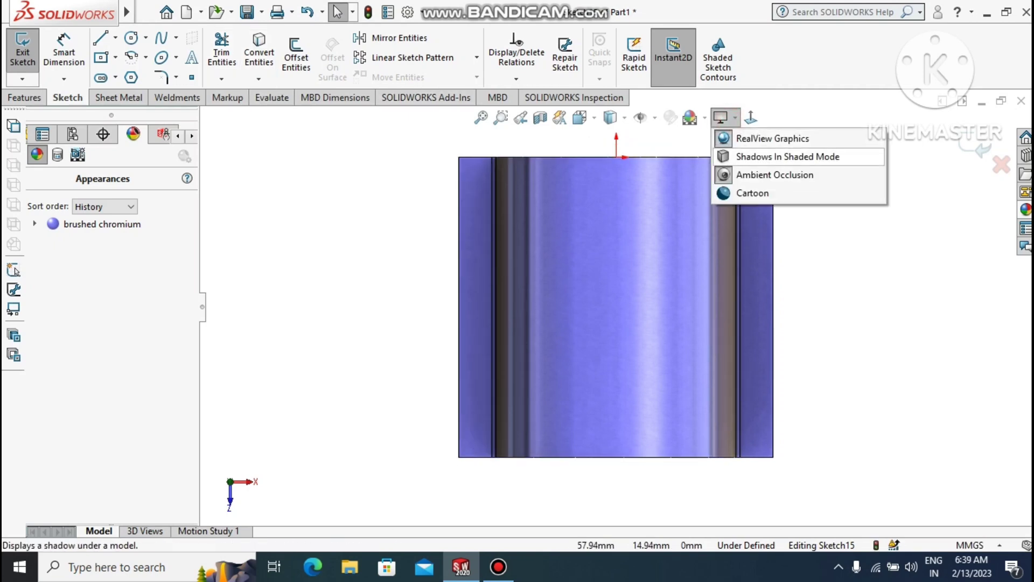
left_click(749, 173)
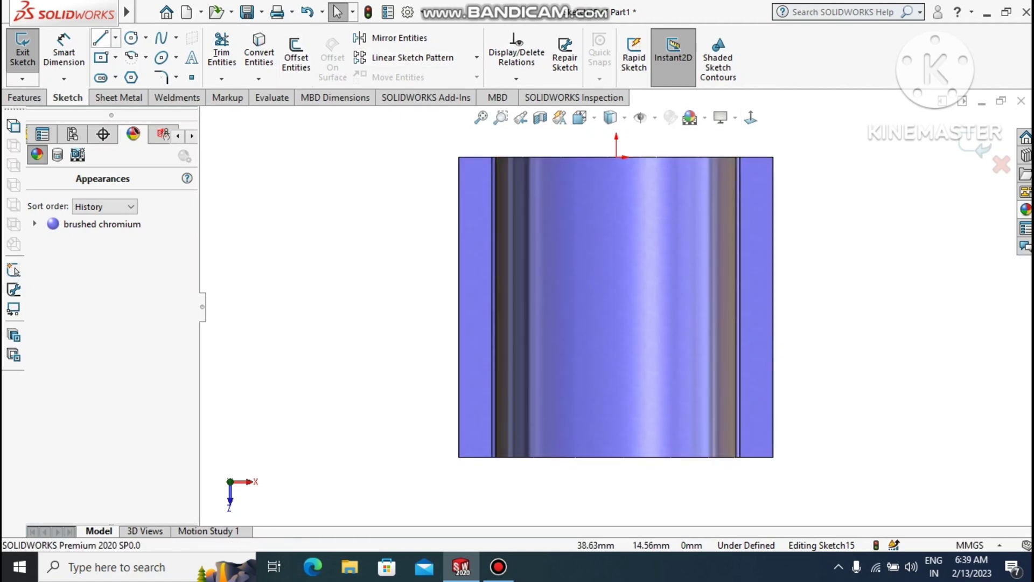
Step: Sketch a vertical centerline from the origin to the midpoint of the cover's opposite end edge
left_click(115, 38)
left_click(137, 74)
left_click(616, 157)
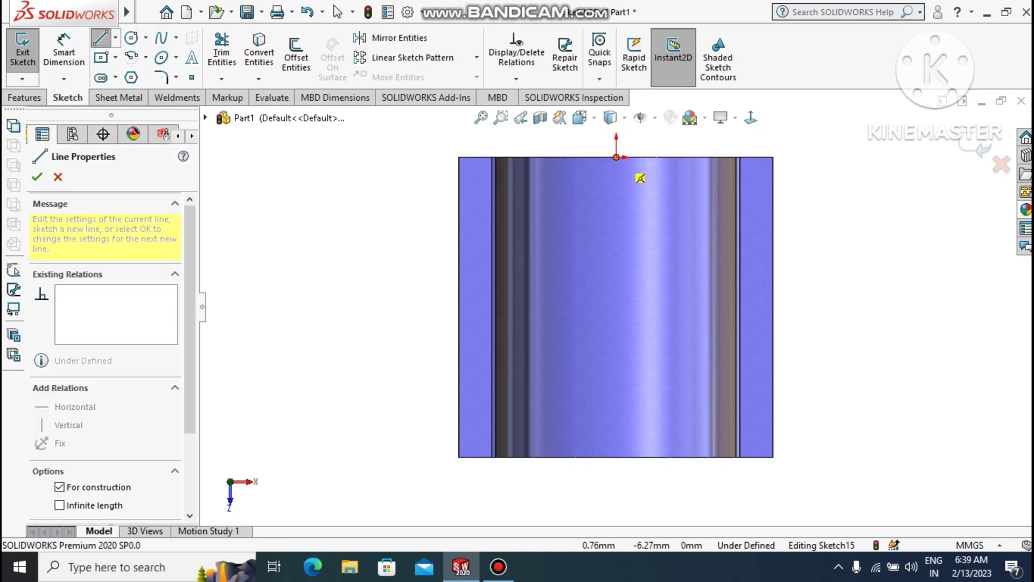
left_click(616, 457)
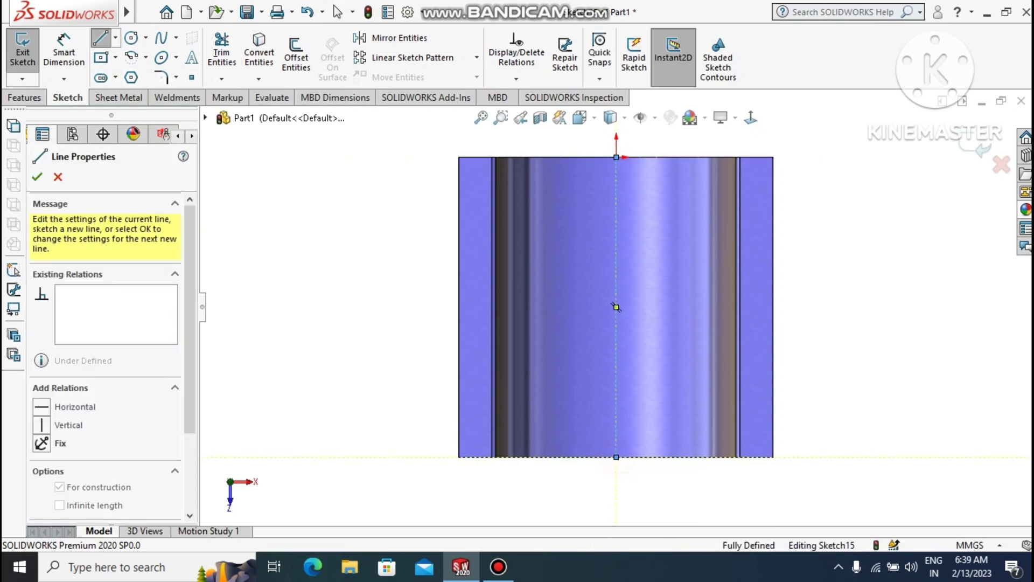
key("Escape")
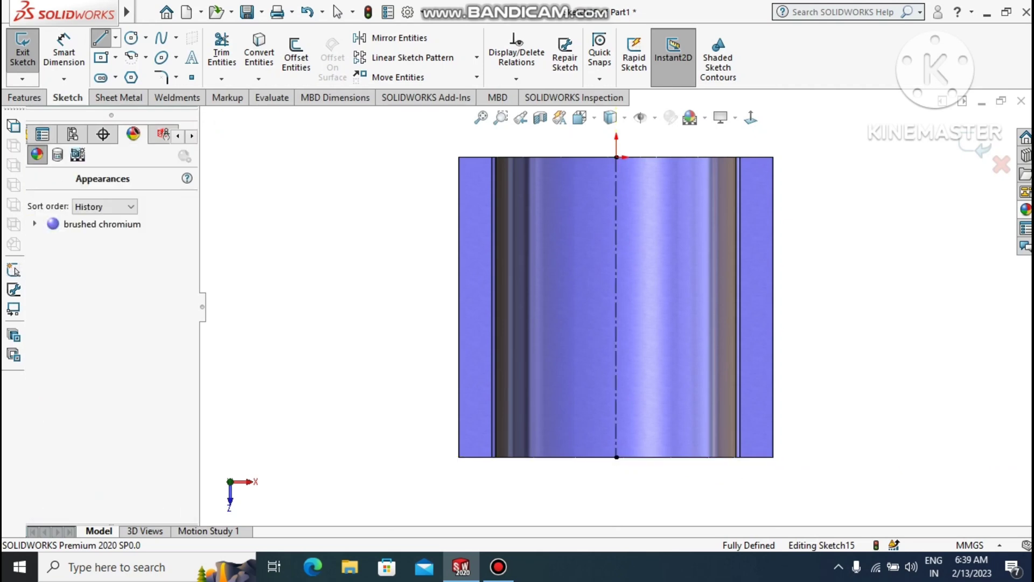
Step: Sketch a vertical centerpoint straight slot near the origin end of the negative X flange, about 23 mm between arc centres and 9 mm wide
scroll(478, 167, "down", 1)
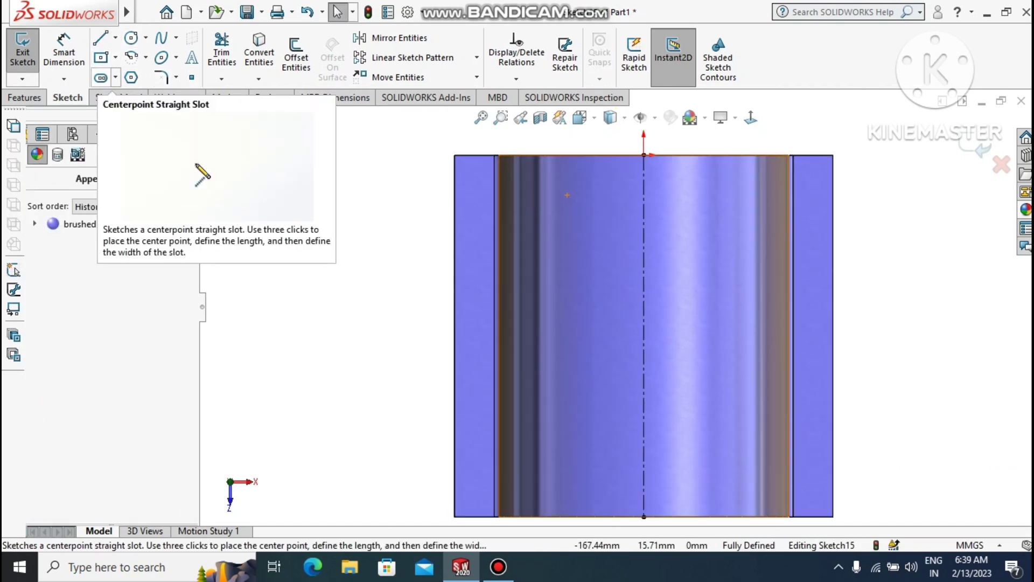
left_click(115, 77)
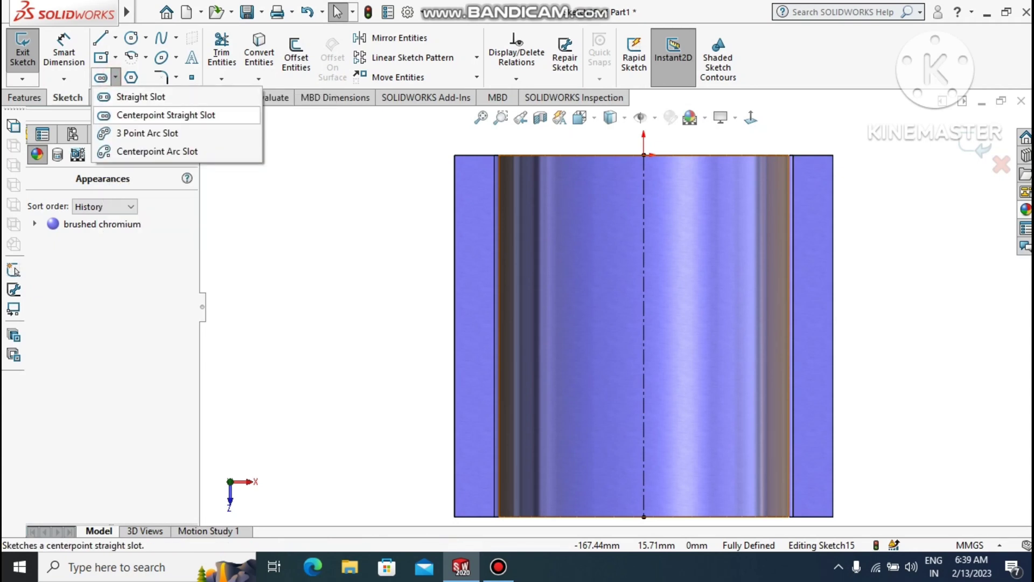
left_click(165, 115)
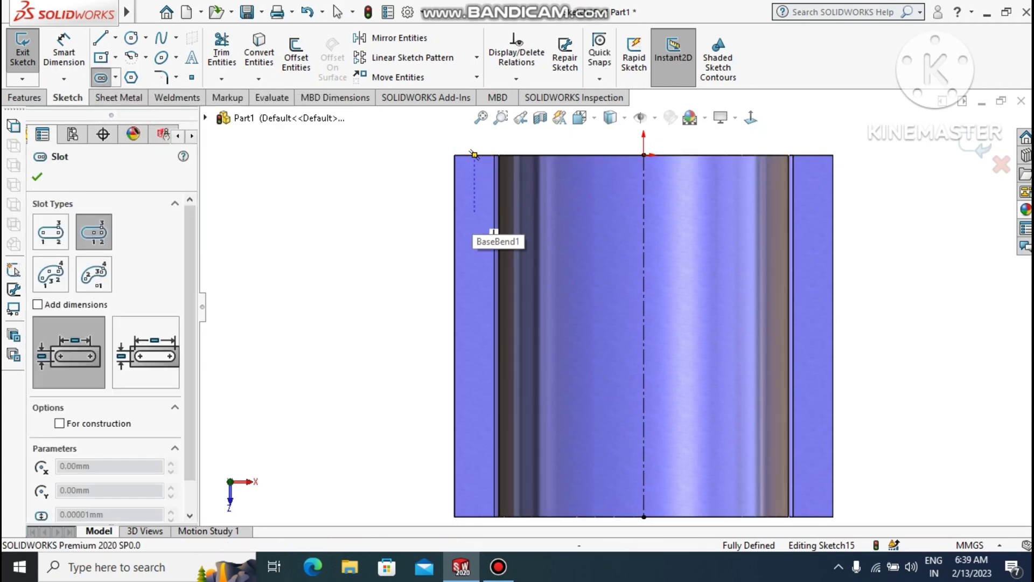
left_click(474, 223)
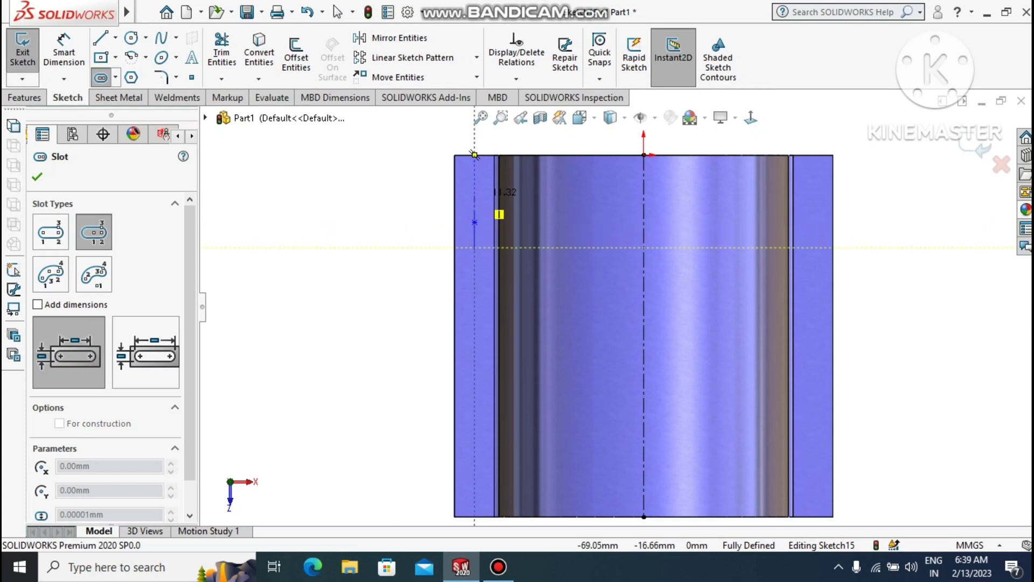
left_click(474, 195)
left_click(473, 183)
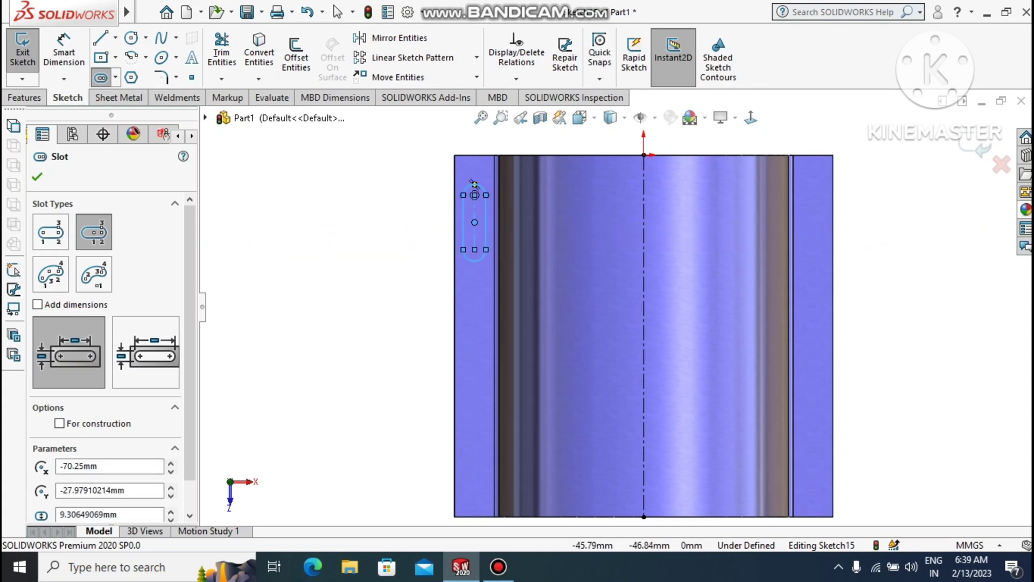
key("Escape")
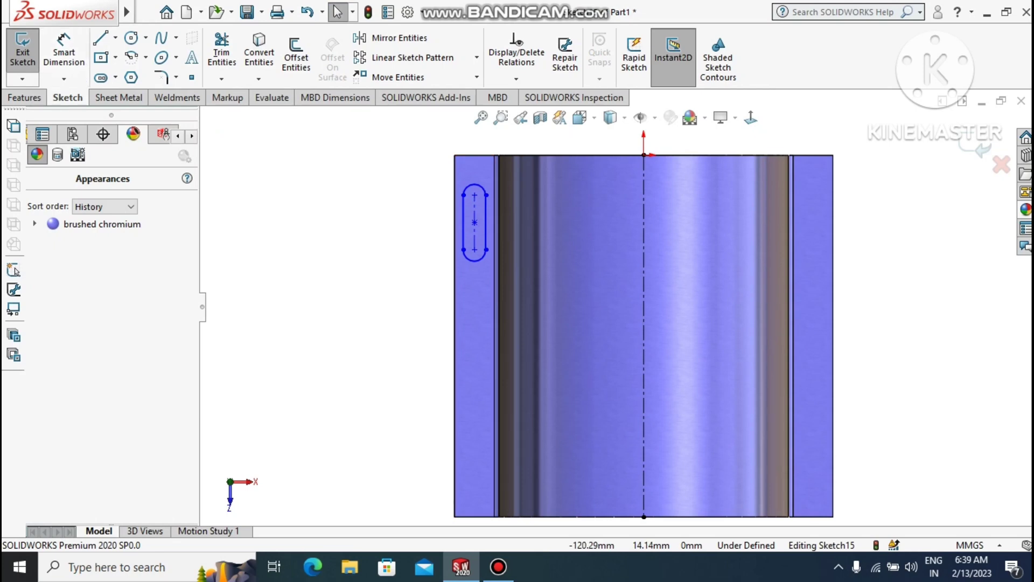
Step: Dimension the straight side of the slot to 15 mm
left_click(64, 45)
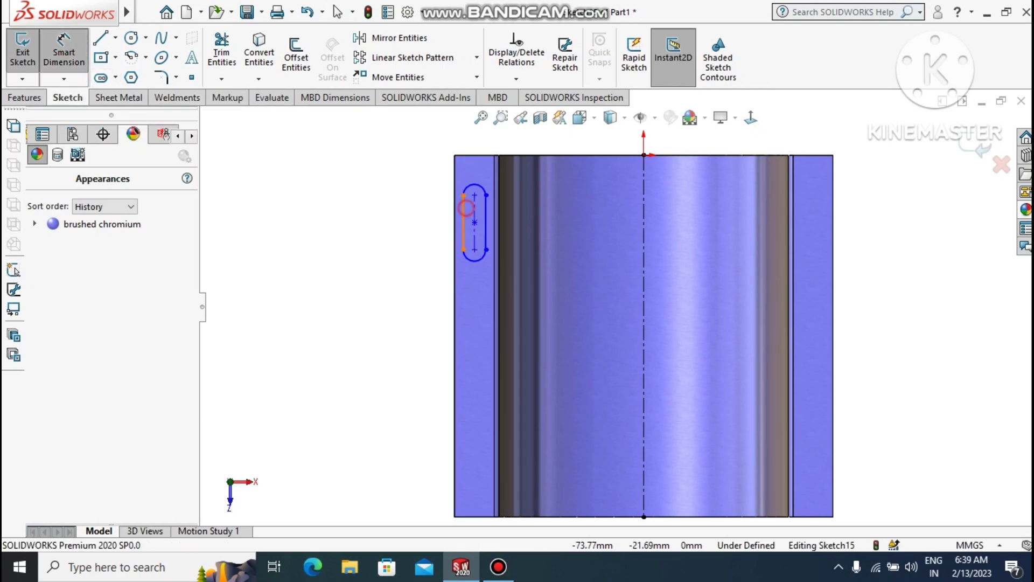
left_click(467, 208)
left_click(375, 221)
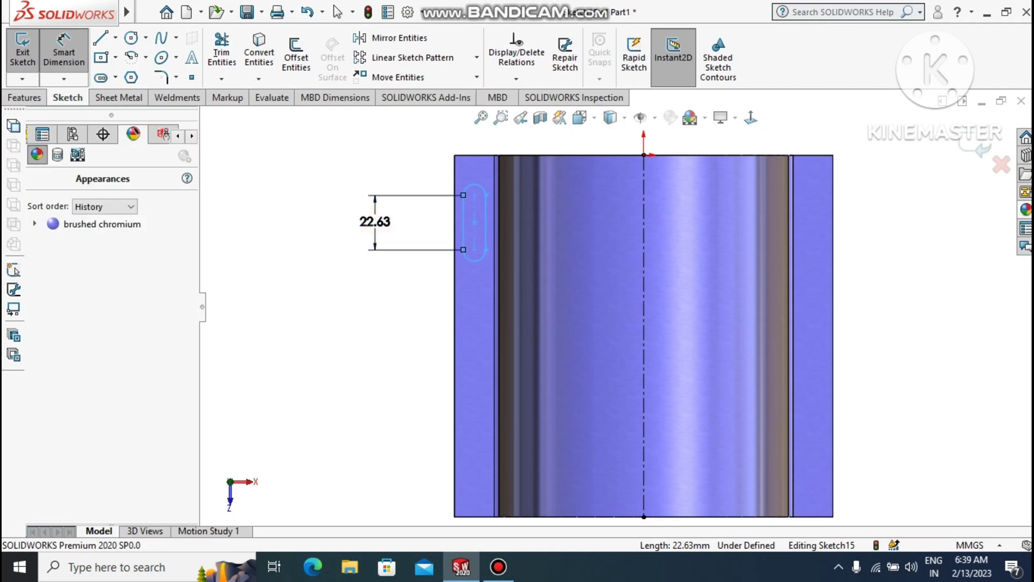
key("Return")
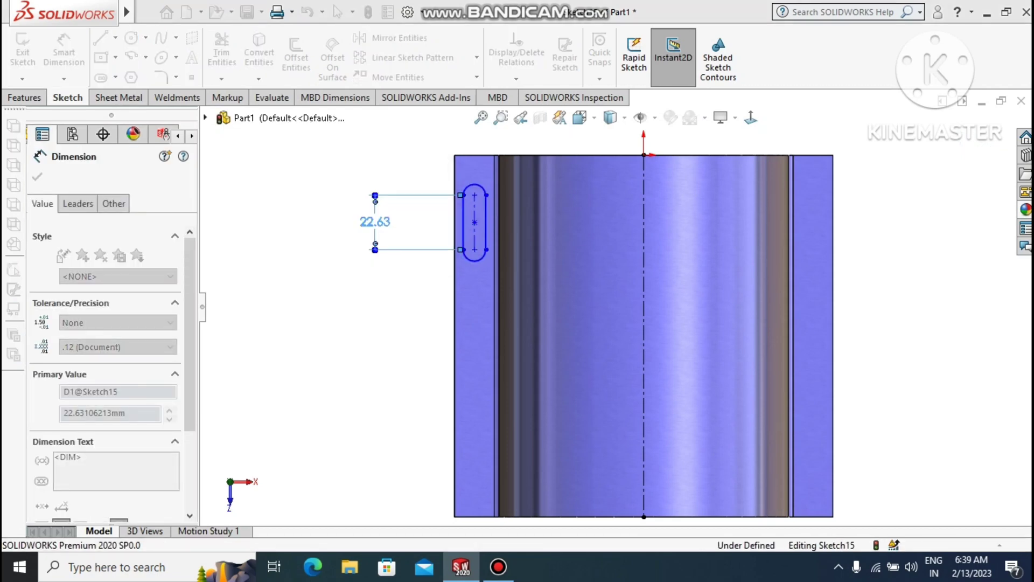
type("15")
key("Return")
Step: Dimension the slot's width to 8 mm
left_click(362, 311)
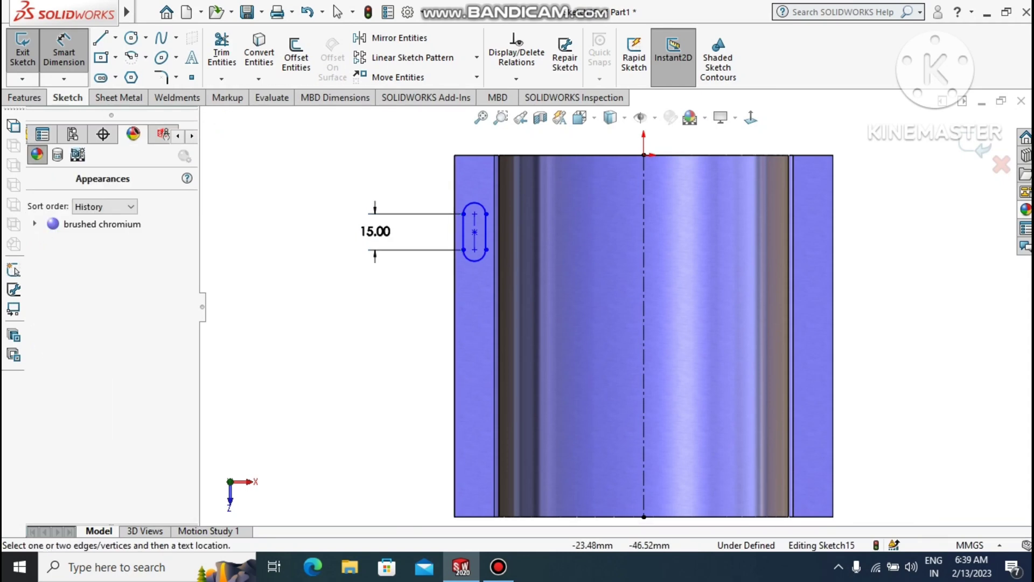
left_click(463, 250)
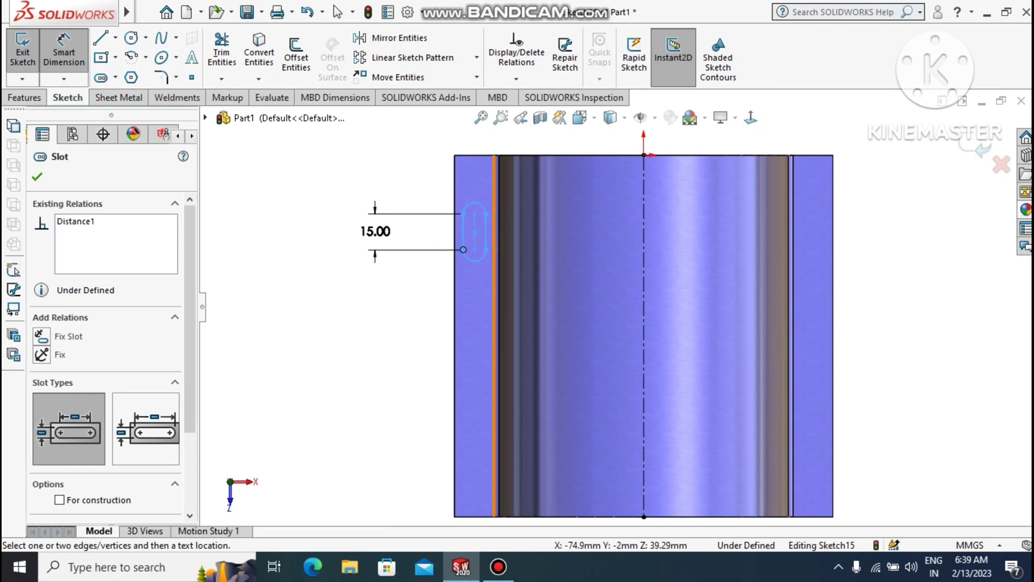
left_click(486, 249)
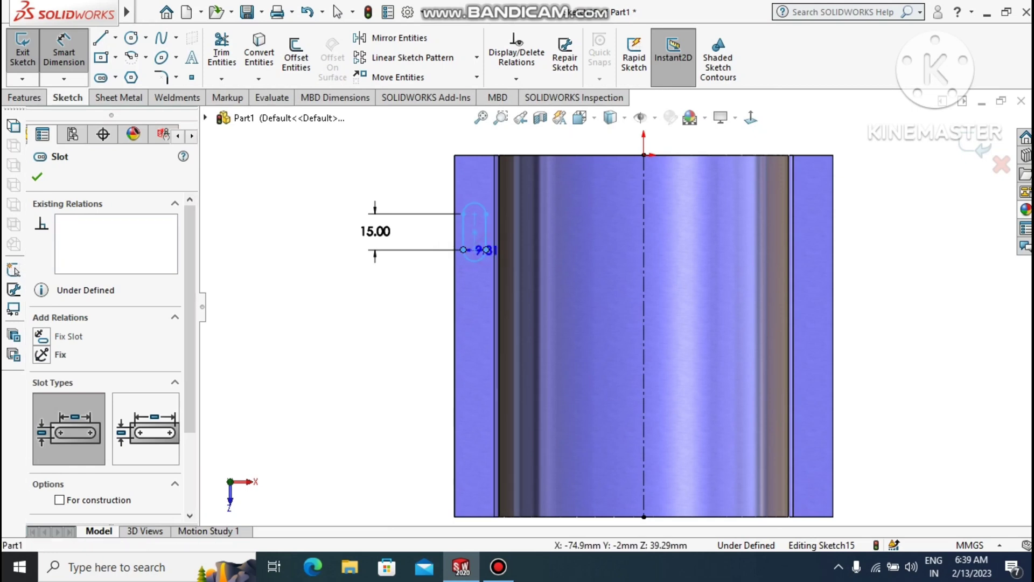
left_click(373, 303)
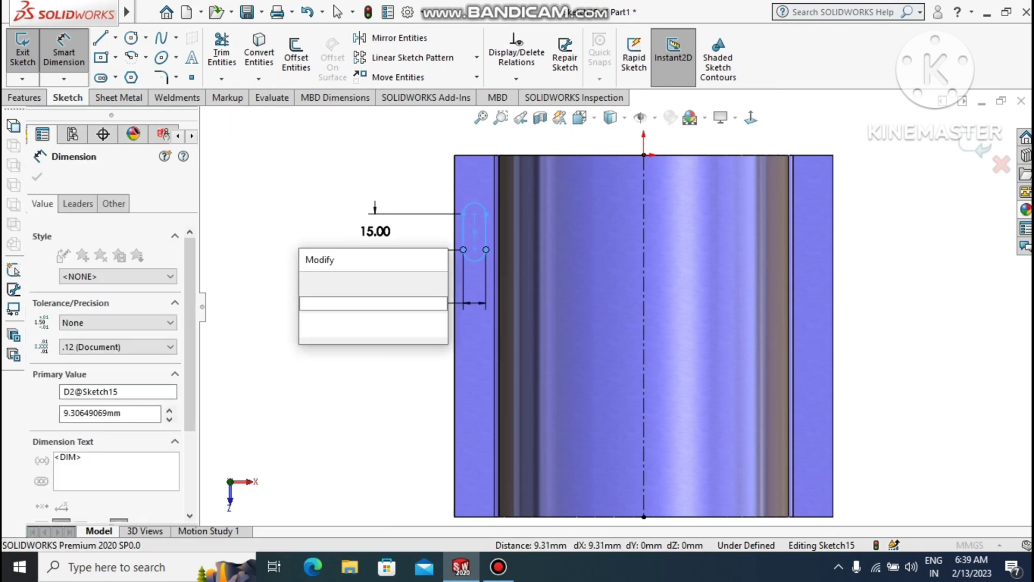
key("Return")
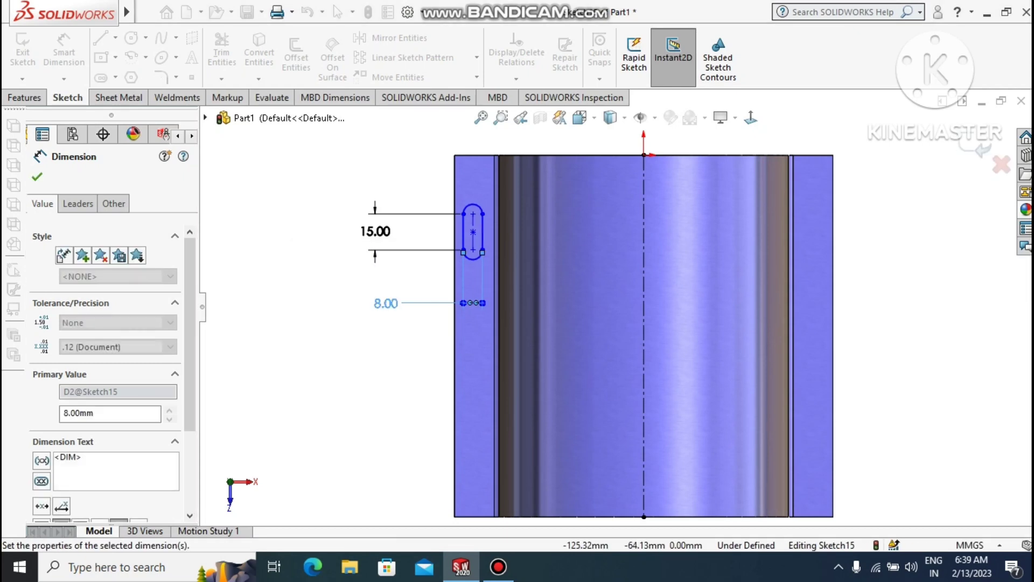
left_click(322, 308)
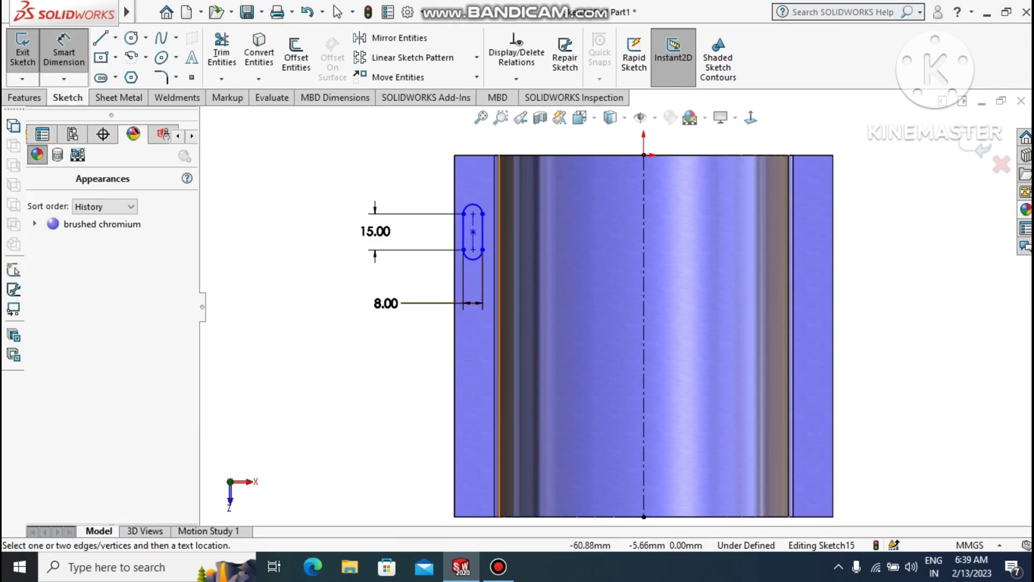
Step: Dimension the slot's centre 25 mm from the flange's end edge on the origin side
left_click(473, 232)
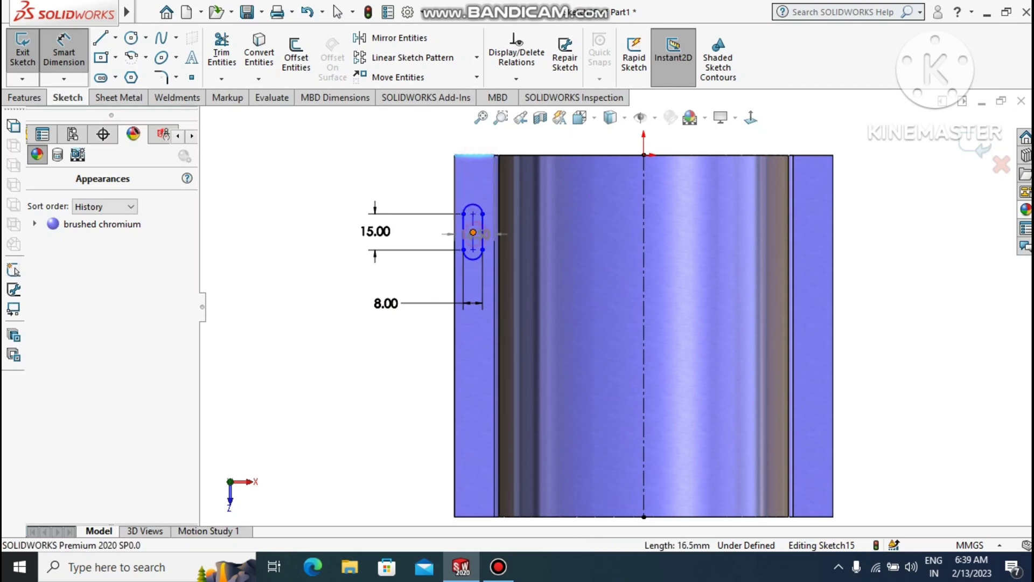
left_click(298, 189)
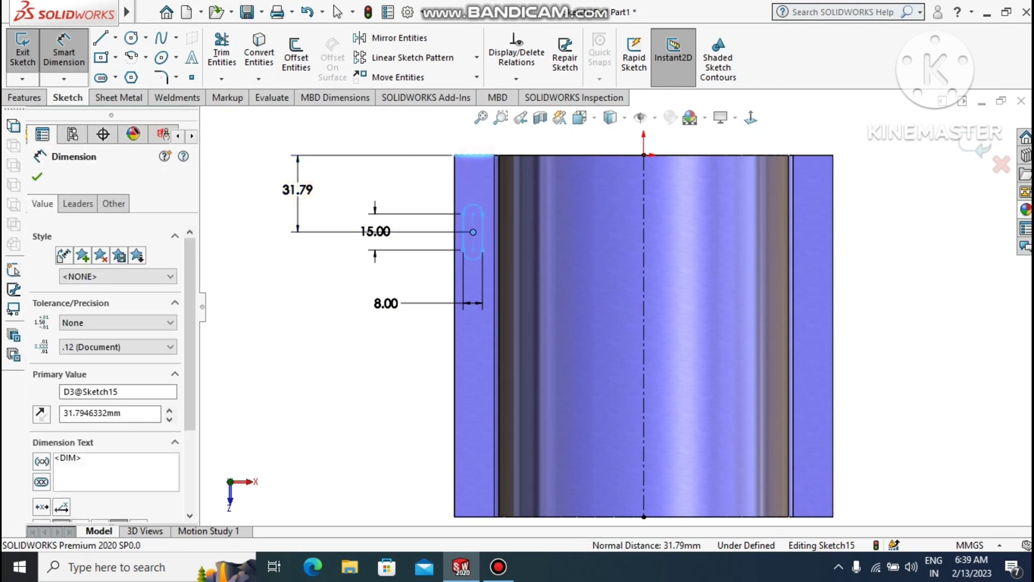
type("25")
key("Return")
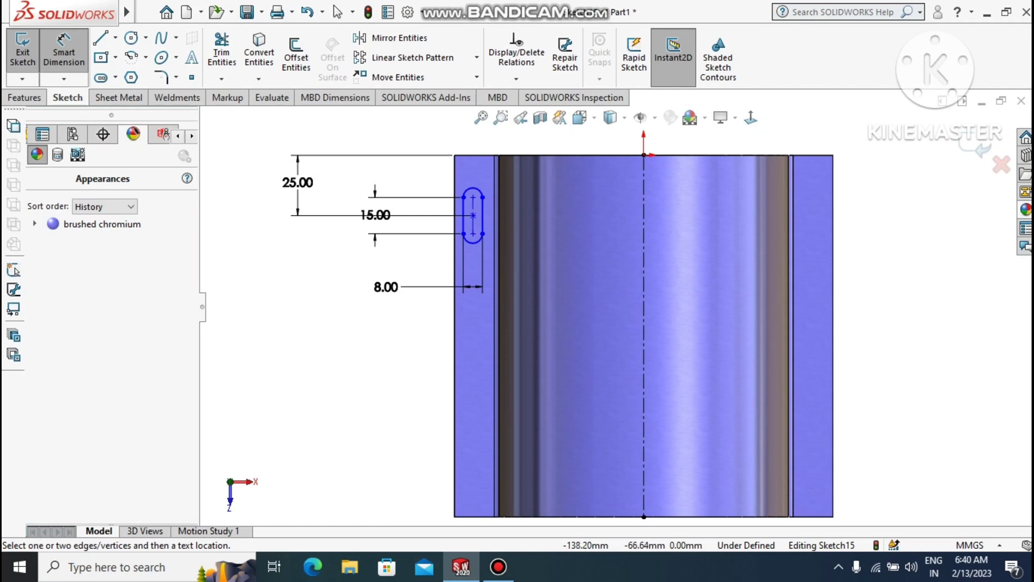
Step: Dimension the slot's centre 8 mm from the outer long edge of the negative X flange
left_click(473, 215)
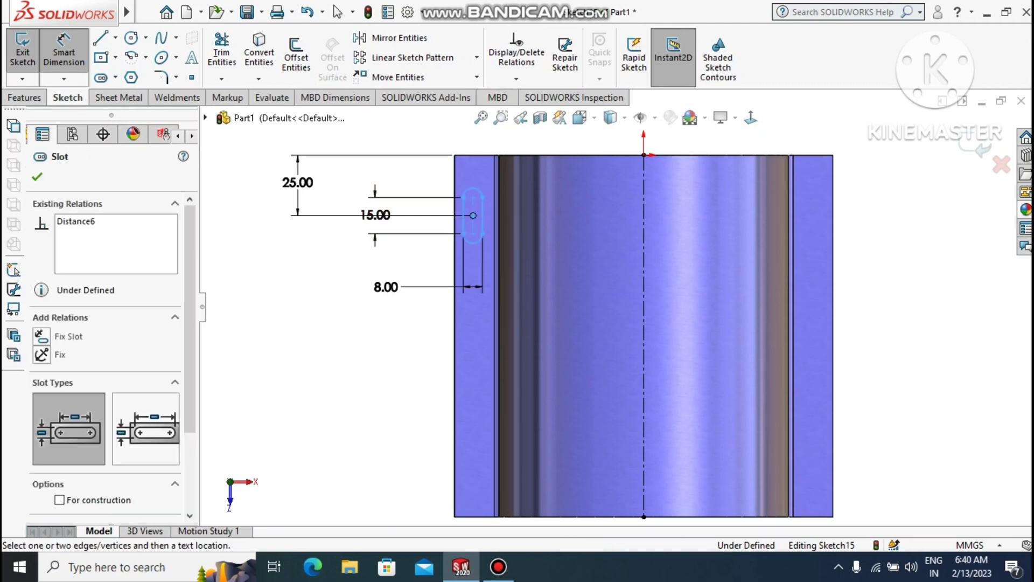
left_click(455, 253)
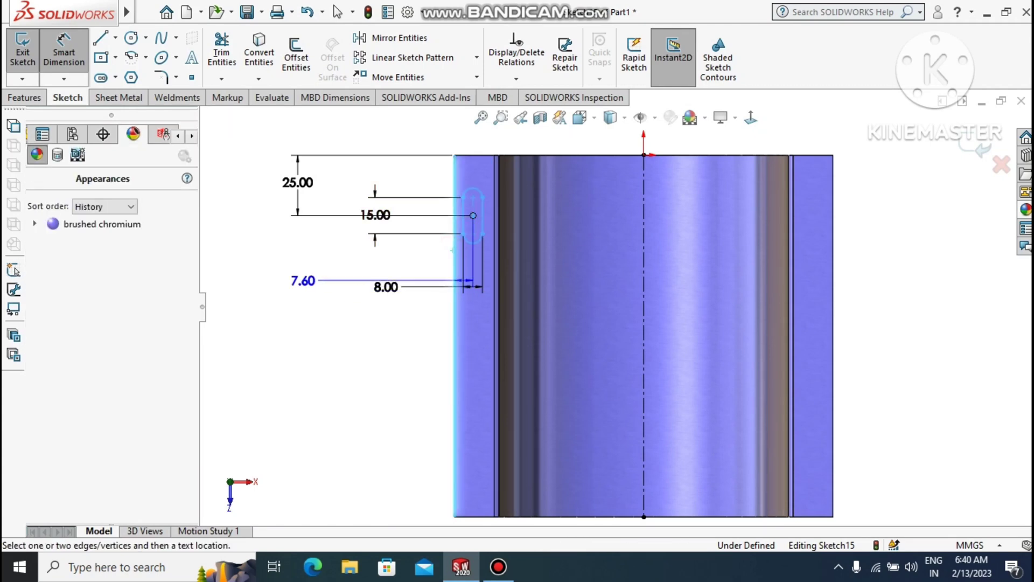
left_click(294, 262)
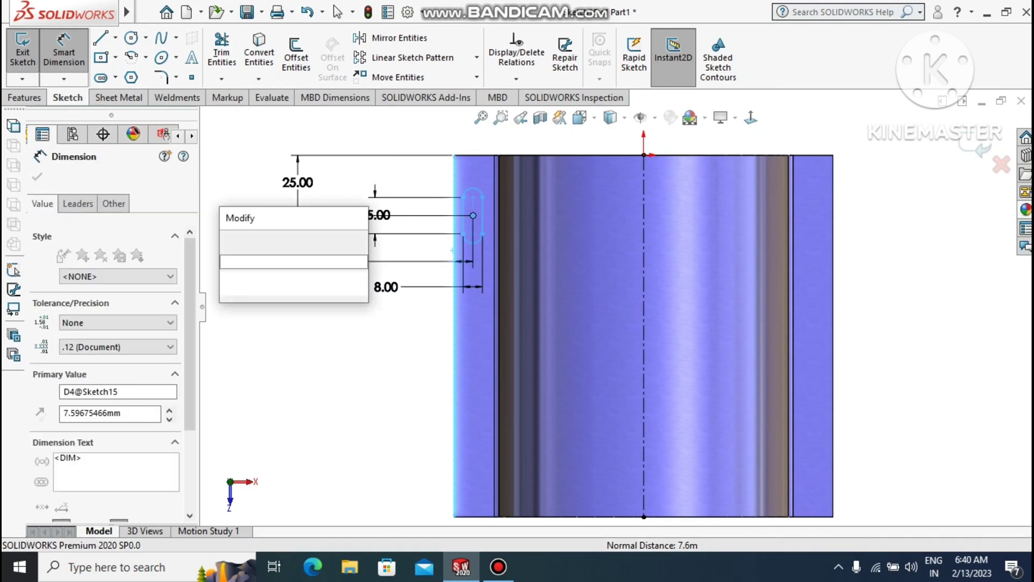
type("8")
key("Return")
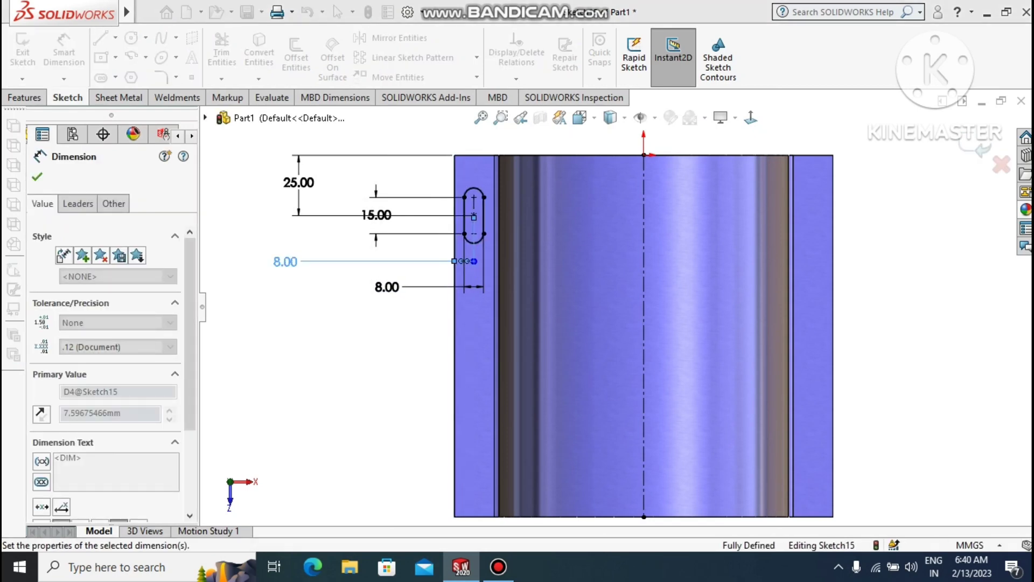
left_click(348, 353)
key("z")
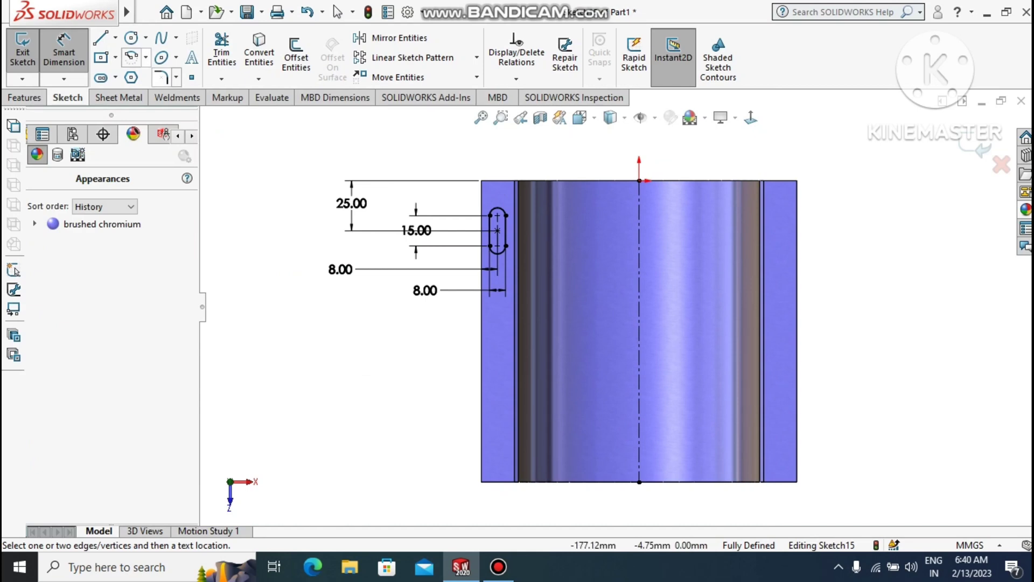
Step: Sketch a horizontal centerline from the vertical centerline's midpoint to beyond the outer edge of the negative X flange
left_click(115, 38)
left_click(138, 71)
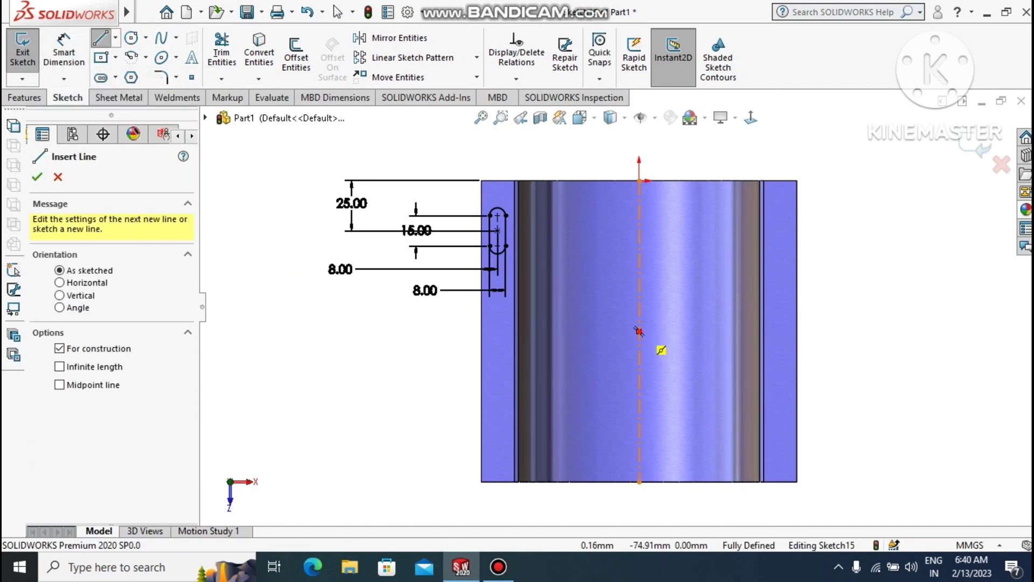
left_click(639, 330)
left_click(410, 331)
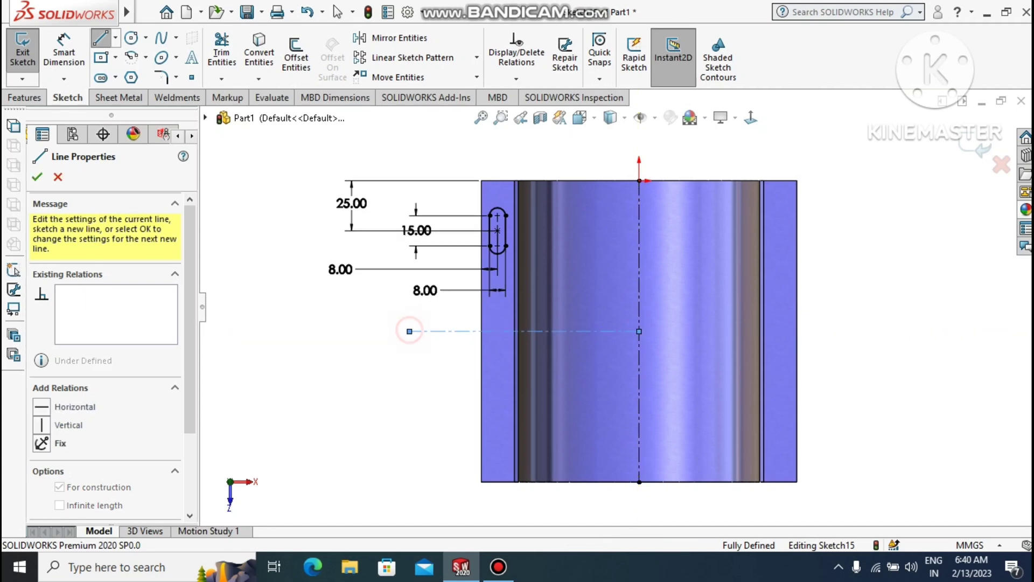
key("Escape")
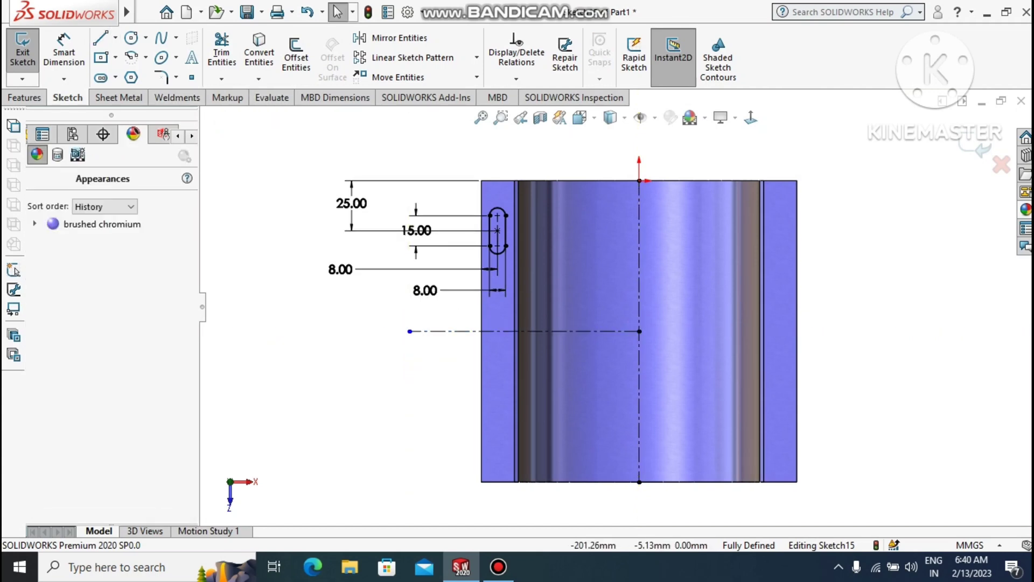
Step: Mirror the slot about the horizontal centerline to the other end of the negative X flange
left_click(399, 38)
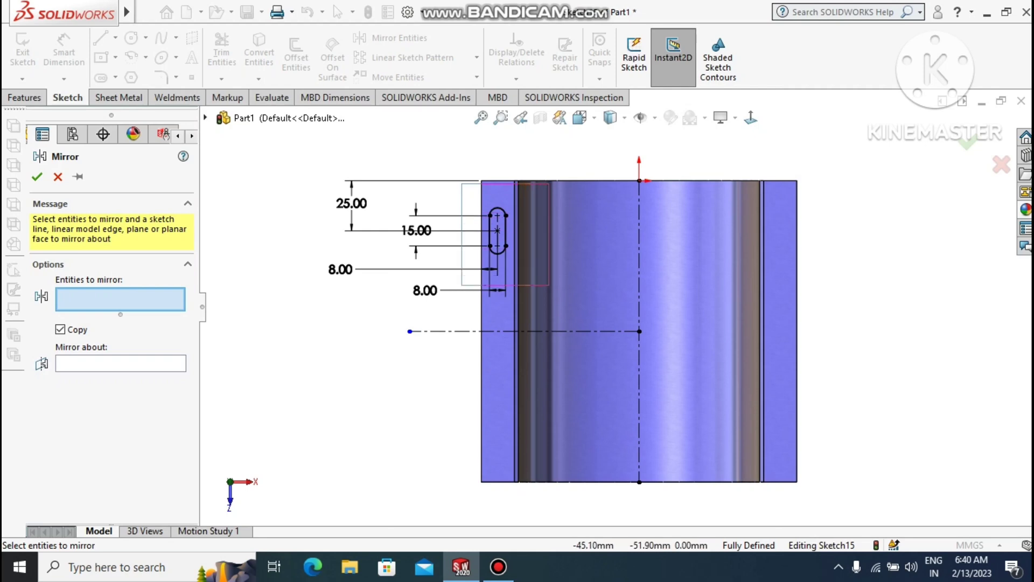
left_click_drag(549, 285, 549, 285)
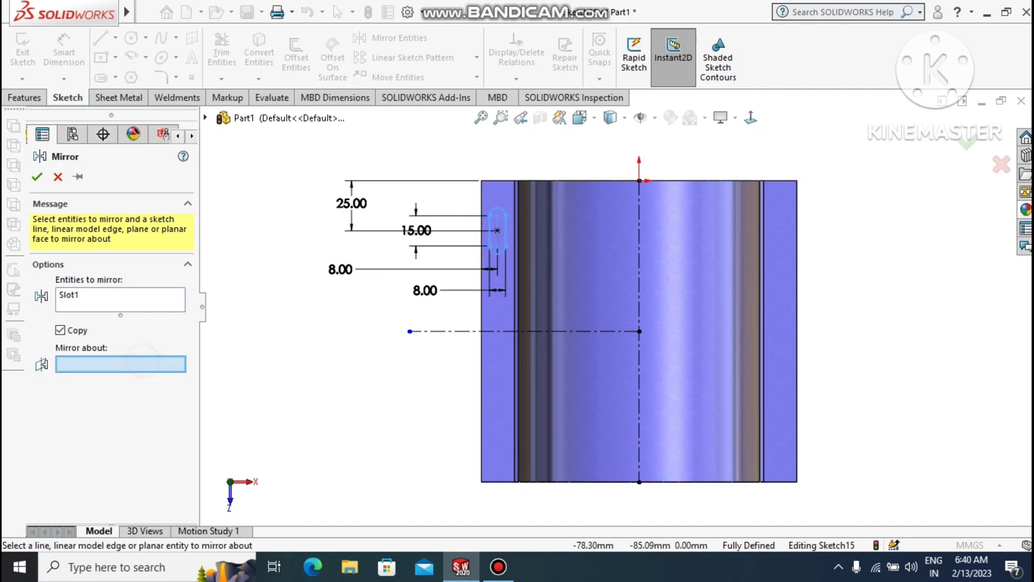
left_click(496, 330)
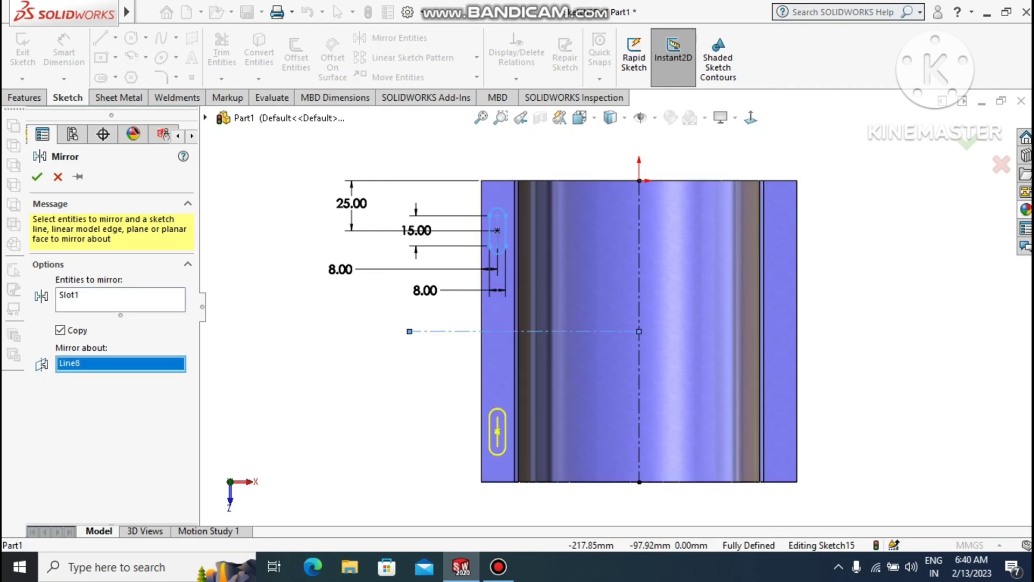
left_click(38, 176)
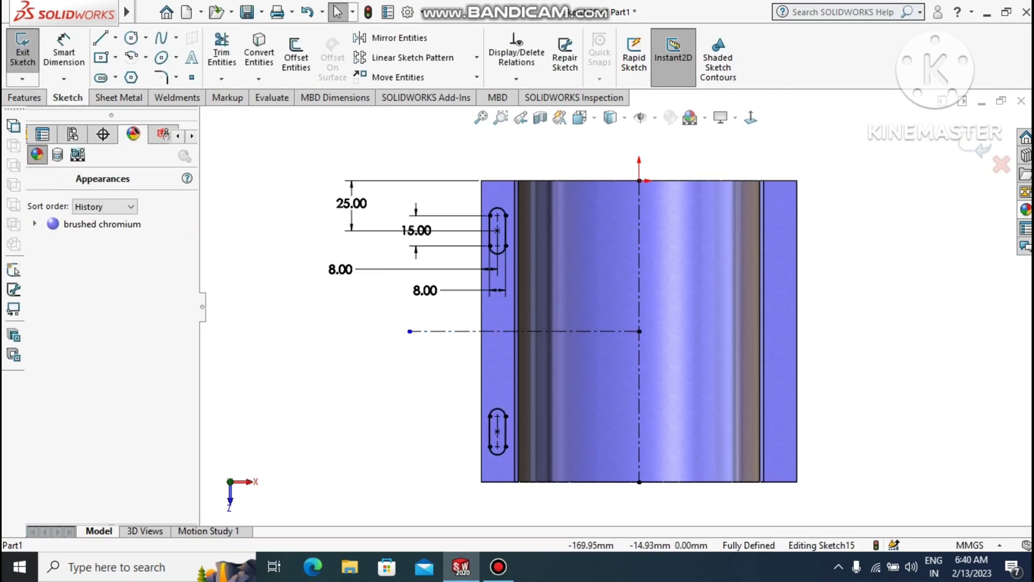
Step: Mirror both slots about the vertical centerline onto the positive X flange
left_click(399, 37)
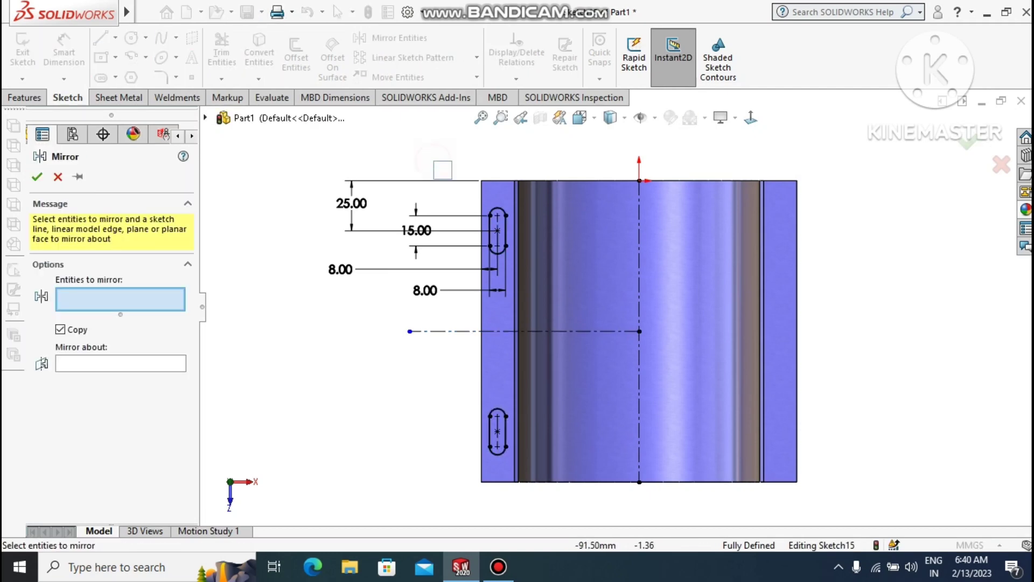
left_click_drag(434, 160, 529, 484)
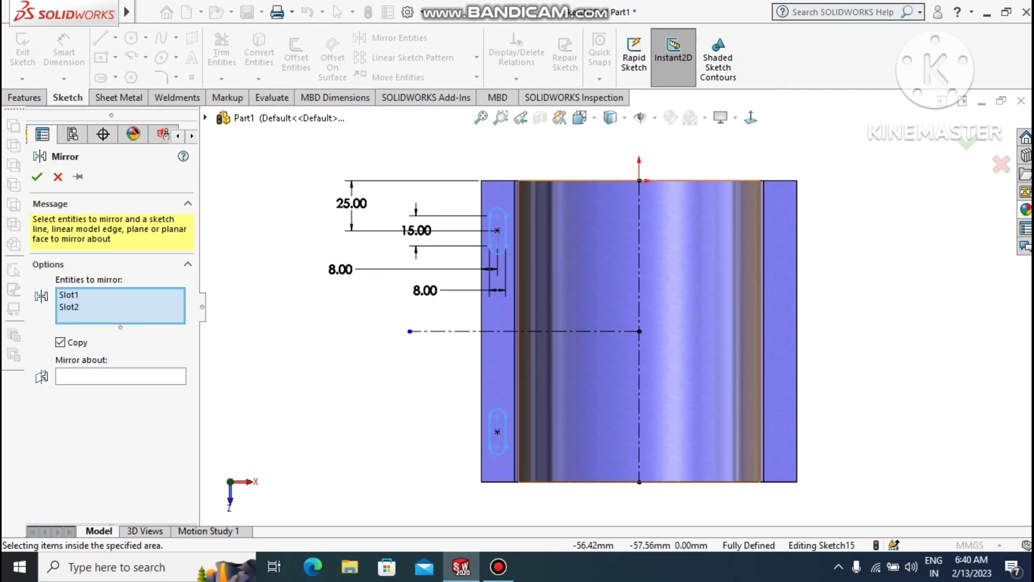
left_click(93, 375)
left_click(639, 259)
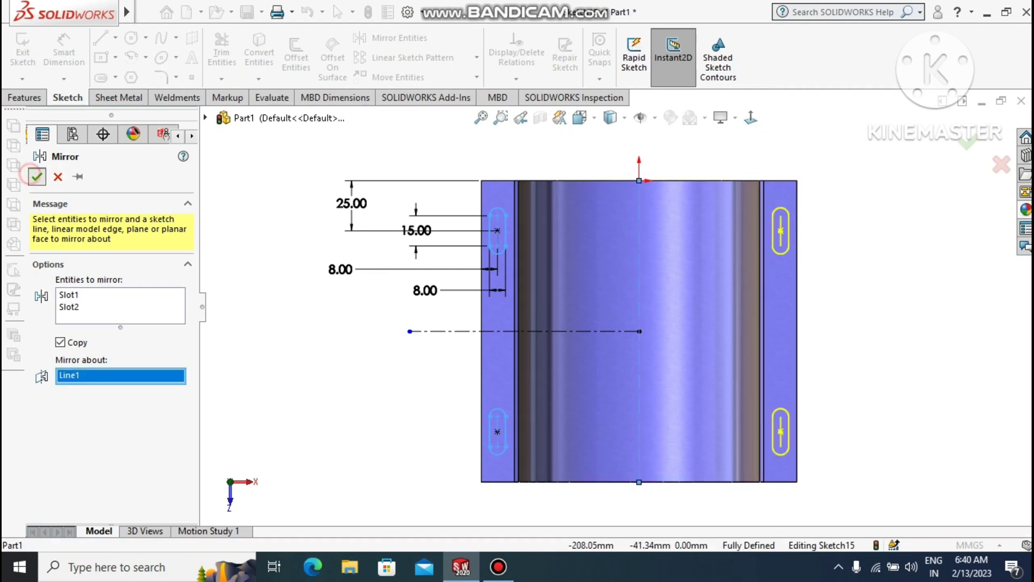
left_click(36, 176)
left_click(356, 386)
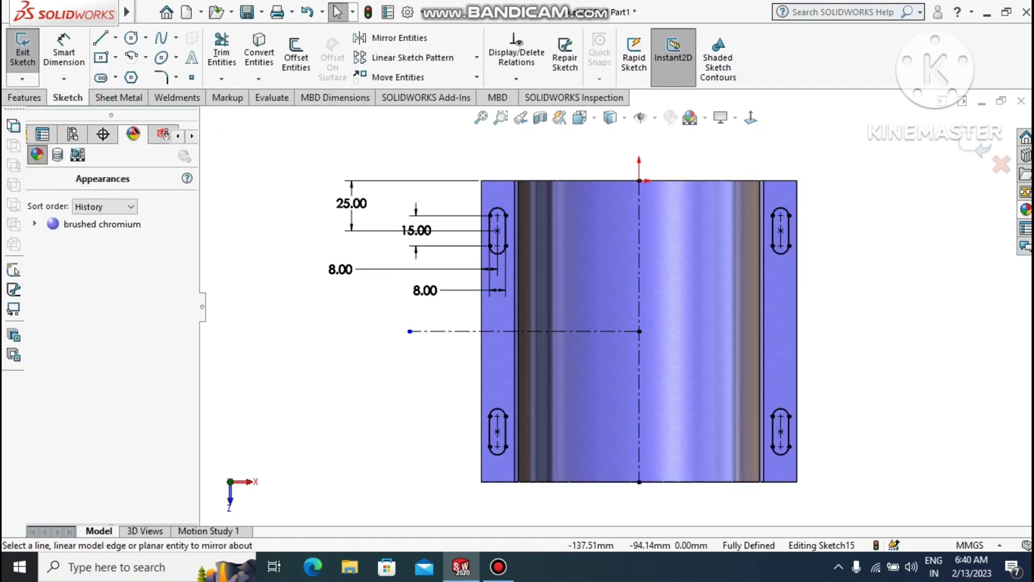
Step: Cut the four slots through the flanges with a blind Extruded Cut linked to the sheet thickness
scroll(871, 196, "up", 1)
mouse_move(432, 353)
middle_mouse_down()
mouse_move(459, 294)
mouse_move(542, 483)
mouse_move(377, 316)
middle_mouse_up()
middle_click_drag(469, 312, 442, 268)
scroll(720, 384, "down", 2)
scroll(736, 356, "down", 2)
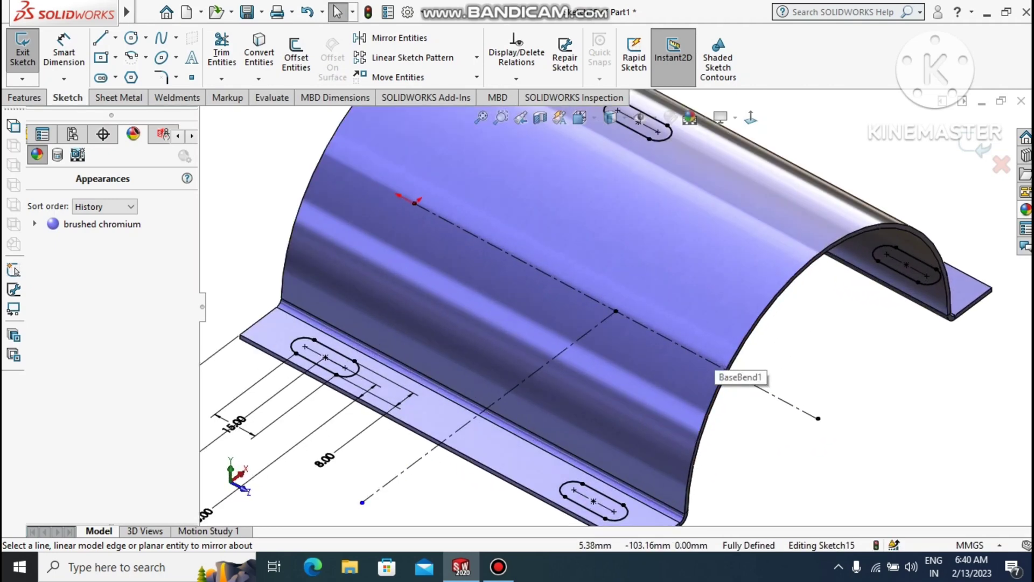
scroll(736, 355, "up", 2)
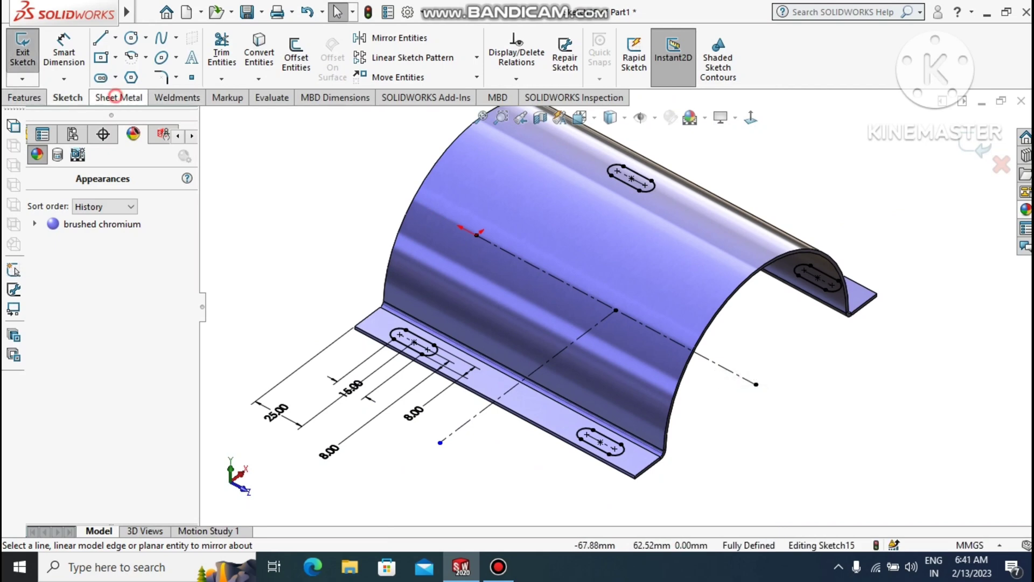
left_click(119, 98)
left_click(26, 98)
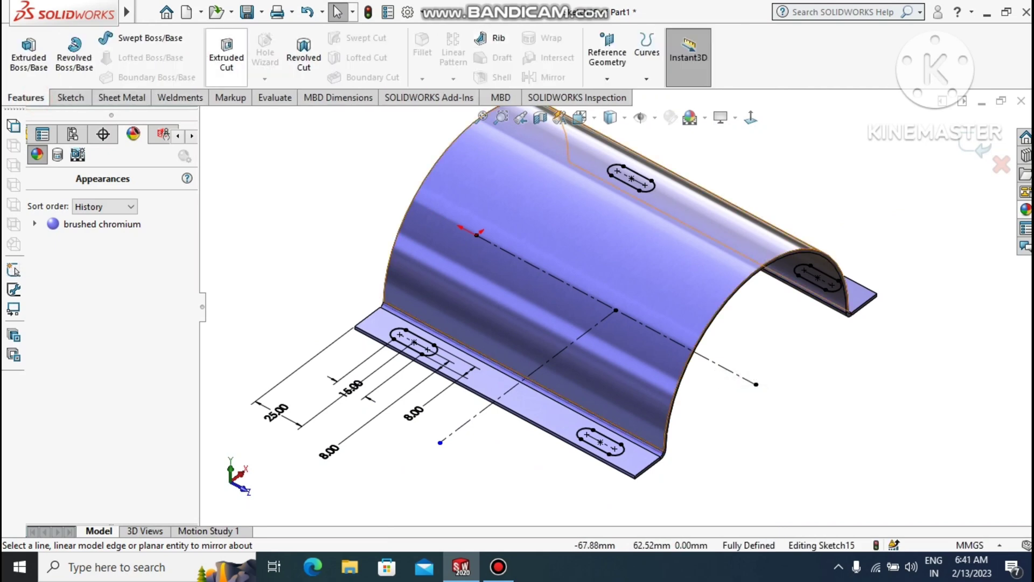
left_click(226, 54)
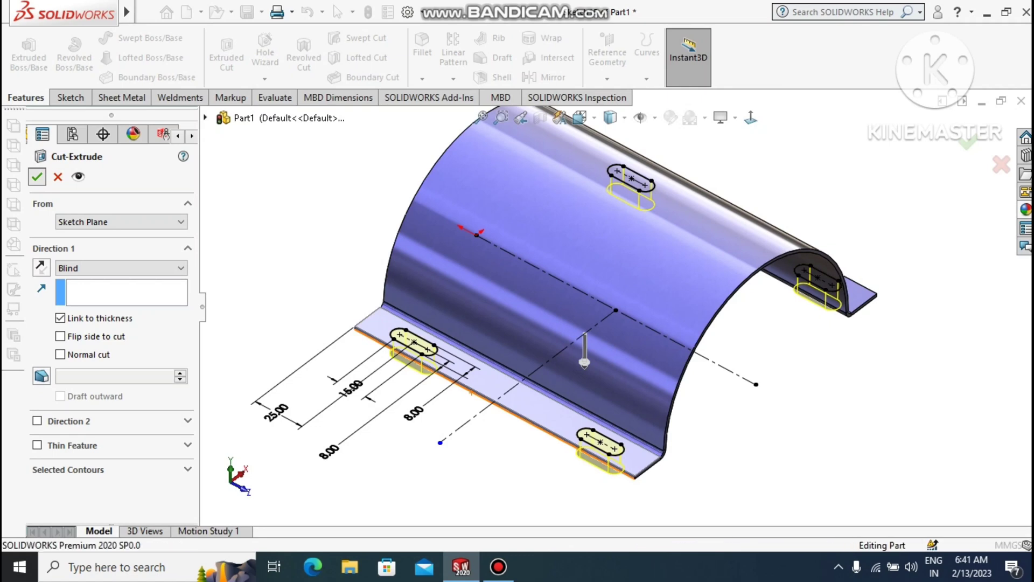
left_click(37, 176)
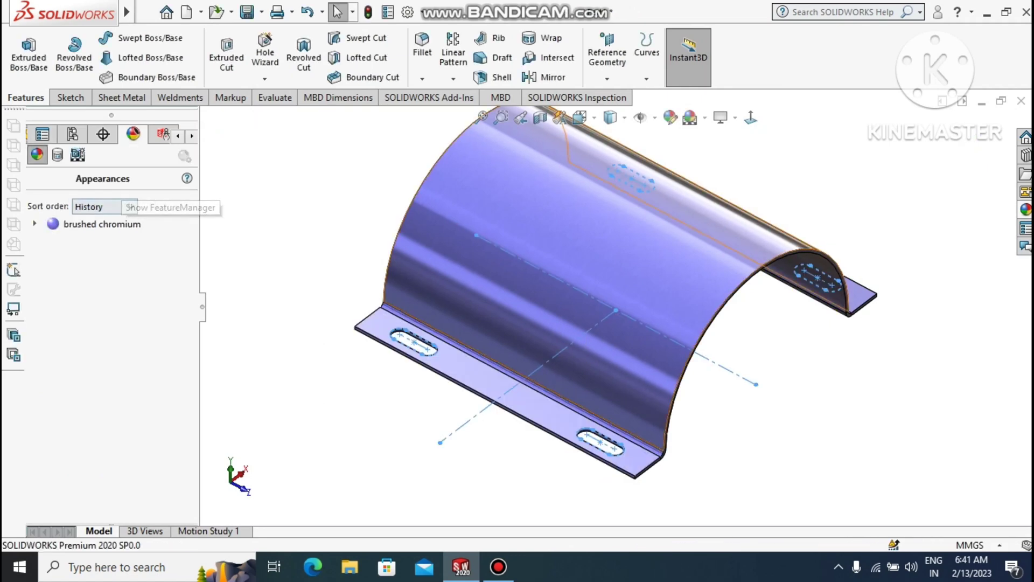
left_click(798, 360)
Step: Start a chamfer with a 4 mm distance on the outer corner edge at the positive Z end of the negative X flange
scroll(615, 306, "up", 1)
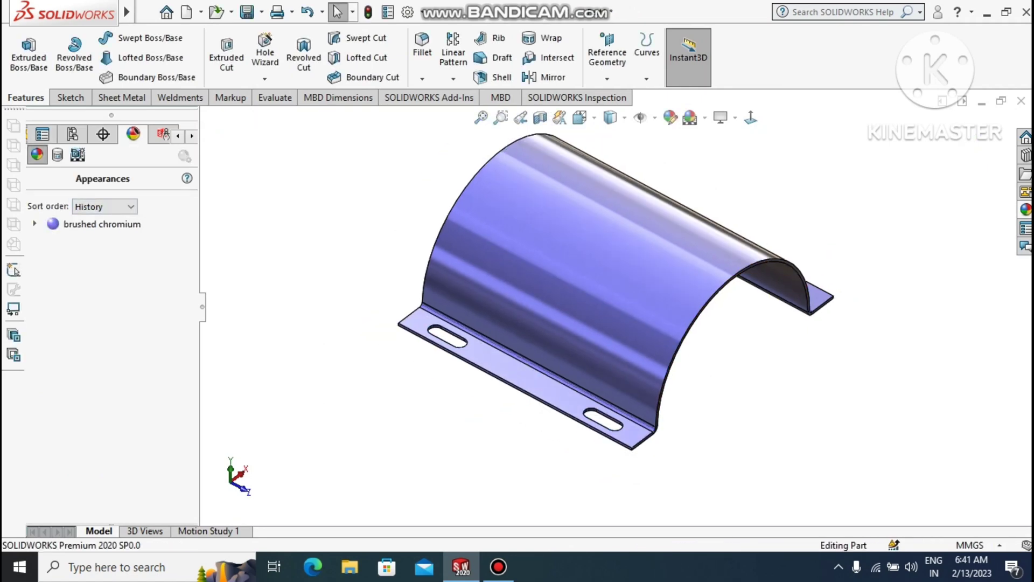
middle_click_drag(649, 479, 638, 465)
scroll(638, 465, "down", 3)
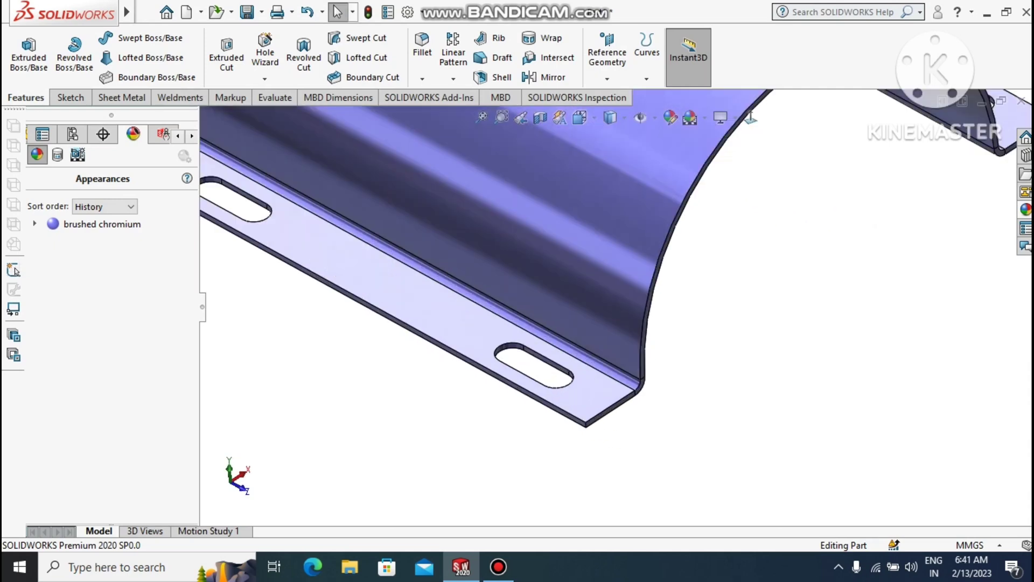
scroll(562, 435, "down", 2)
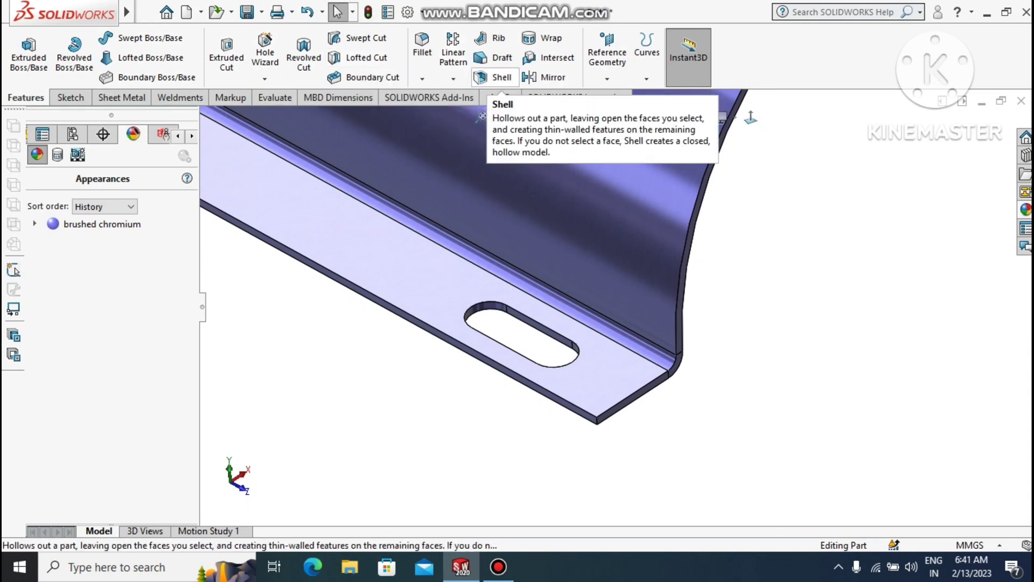
left_click(422, 79)
left_click(436, 117)
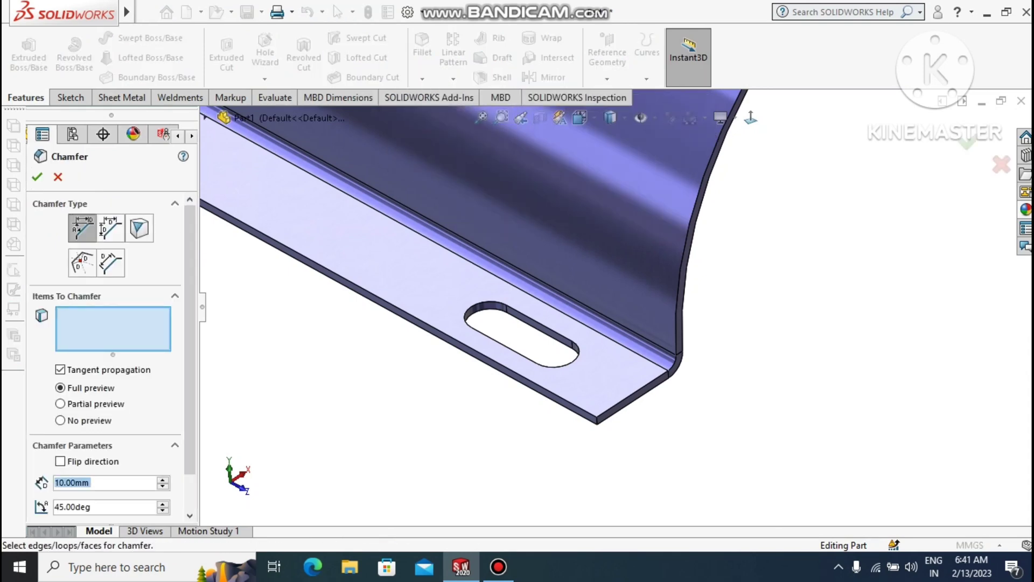
type("4")
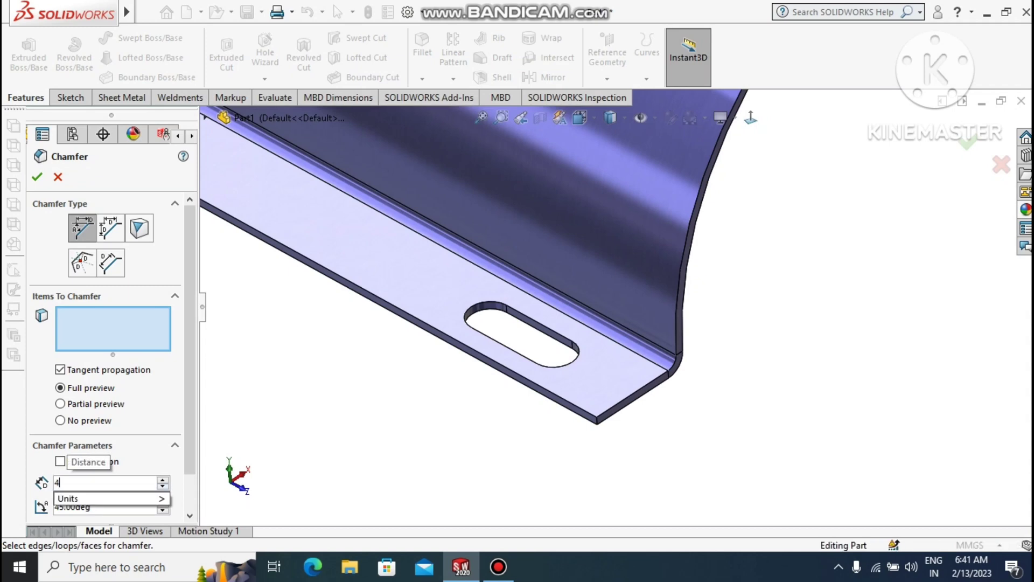
key("Return")
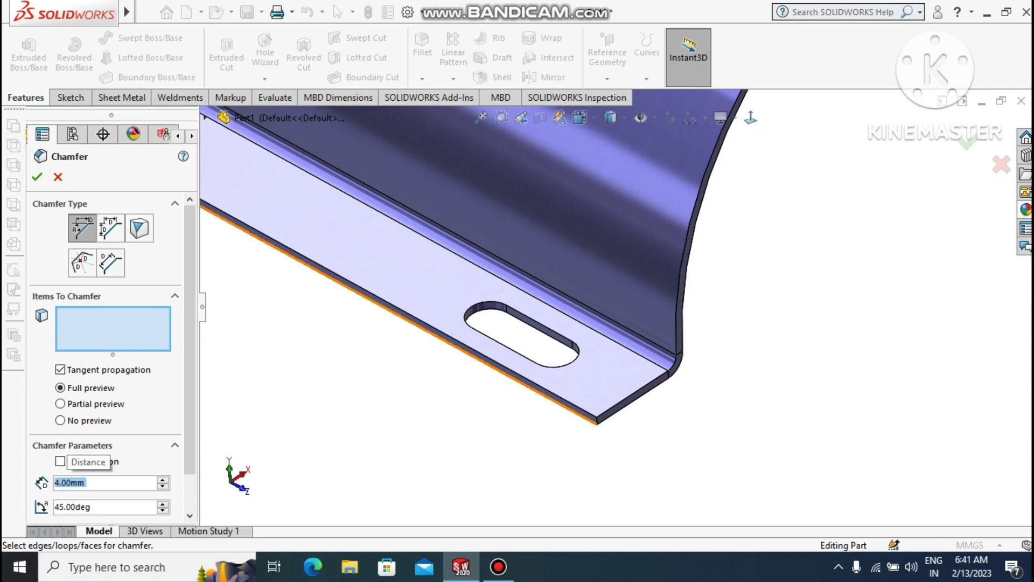
left_click(597, 420)
Step: Add the outer corner edge at the negative Z end of the negative X flange to the chamfer
scroll(616, 294, "up", 6)
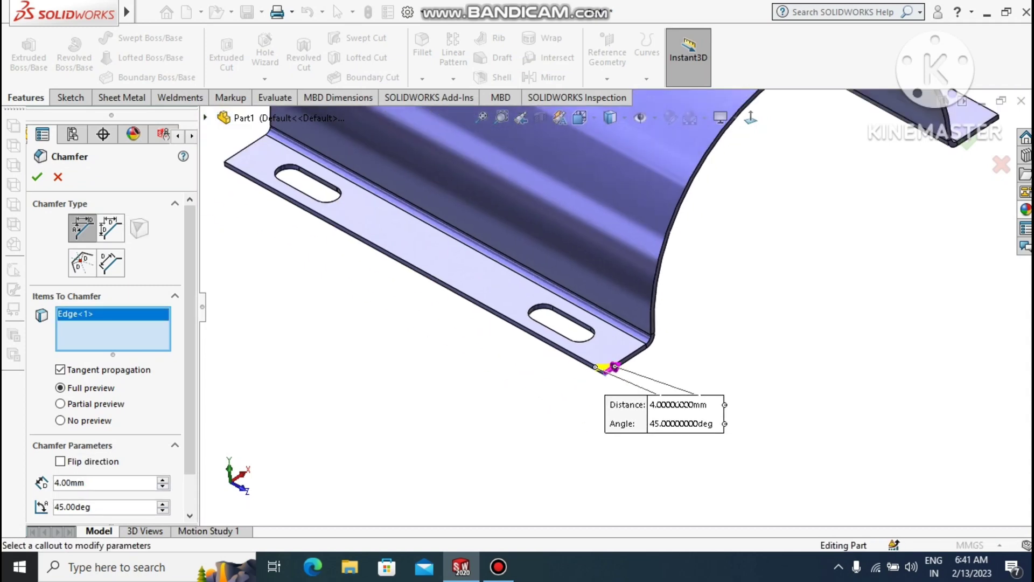
scroll(438, 215, "down", 6)
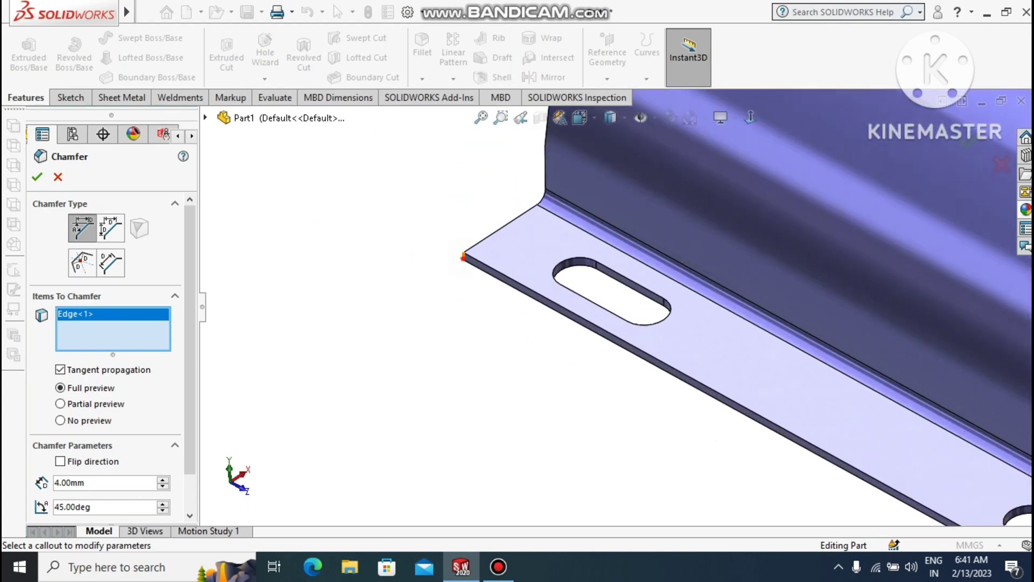
left_click(464, 257)
scroll(615, 296, "up", 7)
Step: Add the outer corner edge at the positive Z end of the positive X flange, removing the wrongly selected end face
scroll(819, 299, "down", 3)
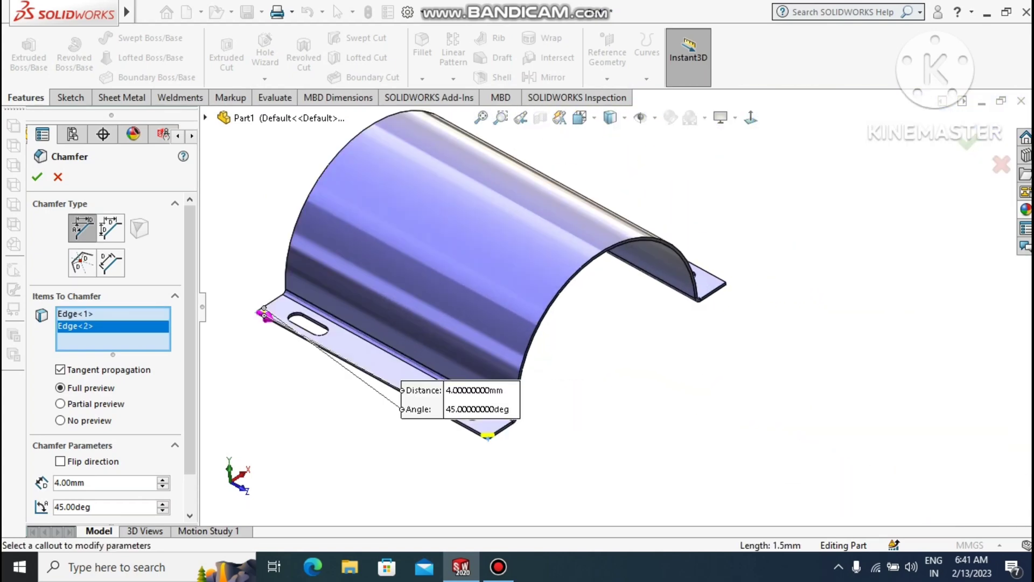
scroll(727, 275, "down", 5)
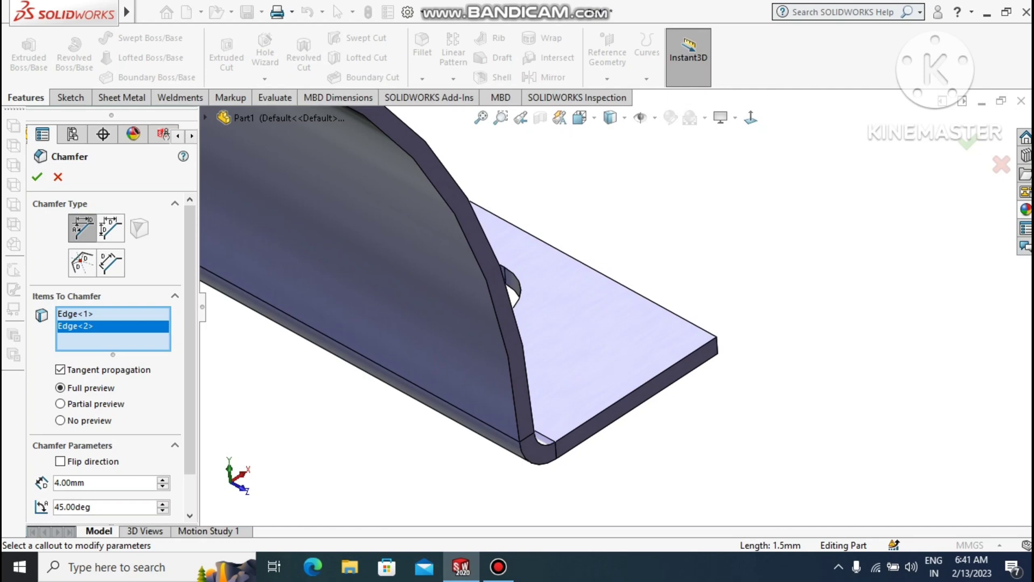
left_click(713, 345)
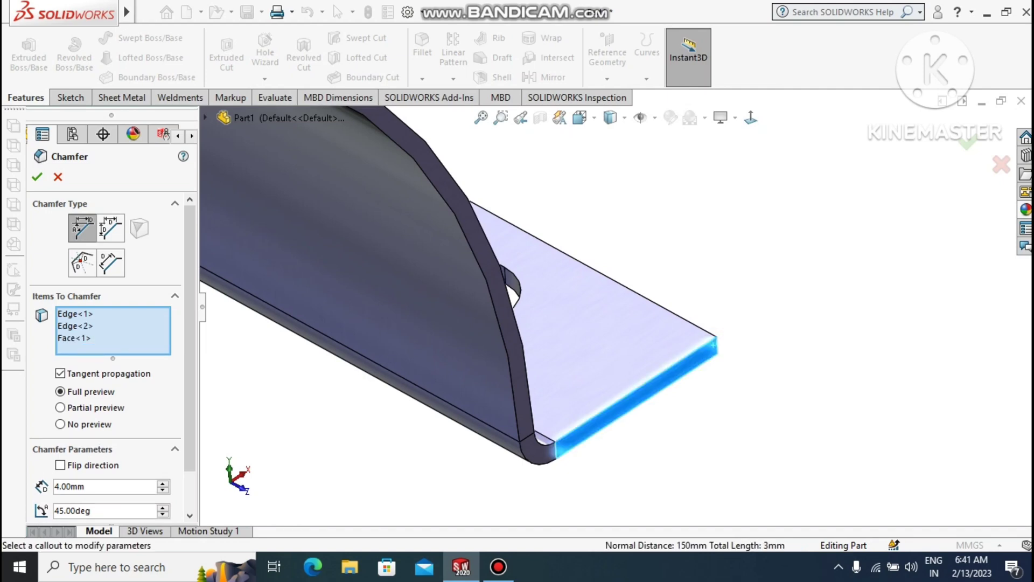
left_click(73, 337)
right_click(75, 339)
left_click(116, 367)
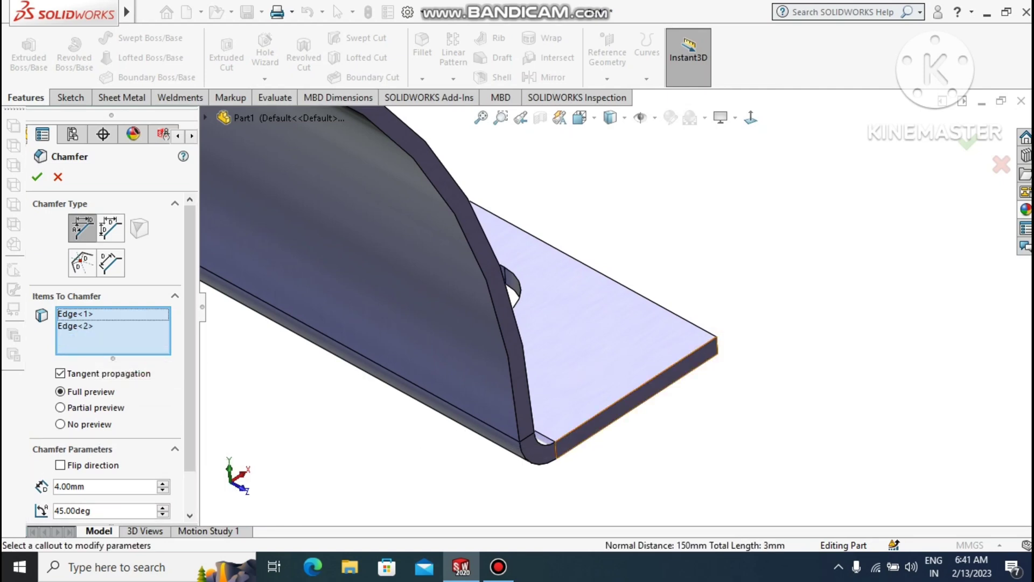
left_click(717, 343)
scroll(684, 342, "up", 5)
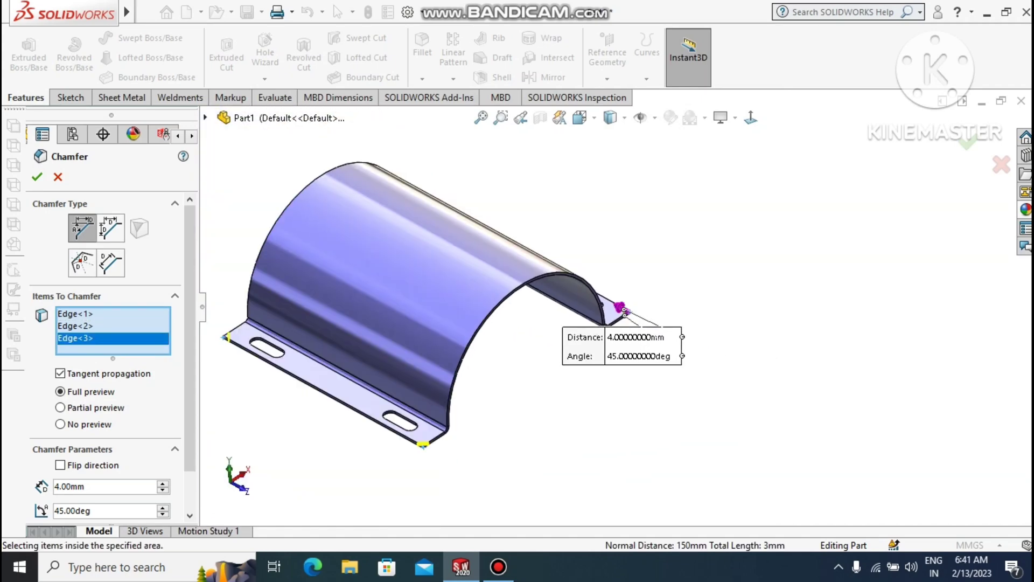
Step: Add the positive X flange's remaining outer corner edge in place of the mistakenly selected end face and apply the chamfer
middle_click_drag(683, 341, 377, 399)
scroll(377, 426, "down", 3)
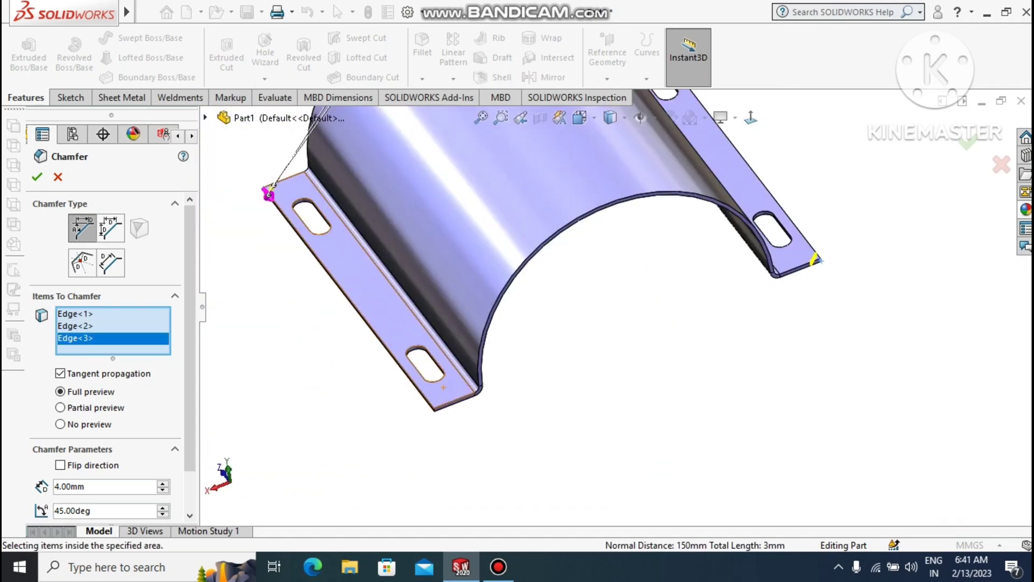
scroll(458, 439, "up", 5)
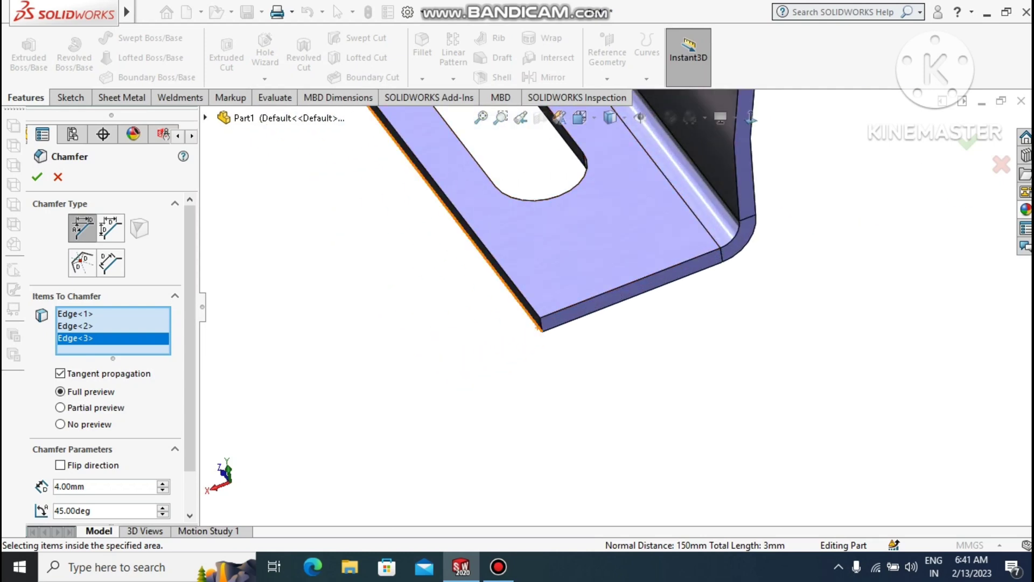
left_click(541, 326)
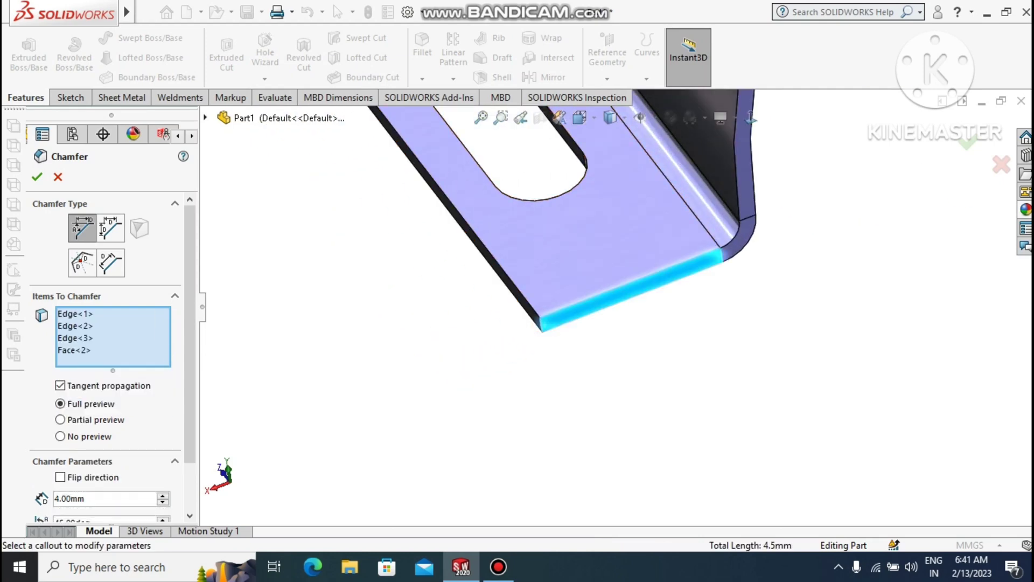
left_click(74, 350)
right_click(79, 351)
left_click(115, 379)
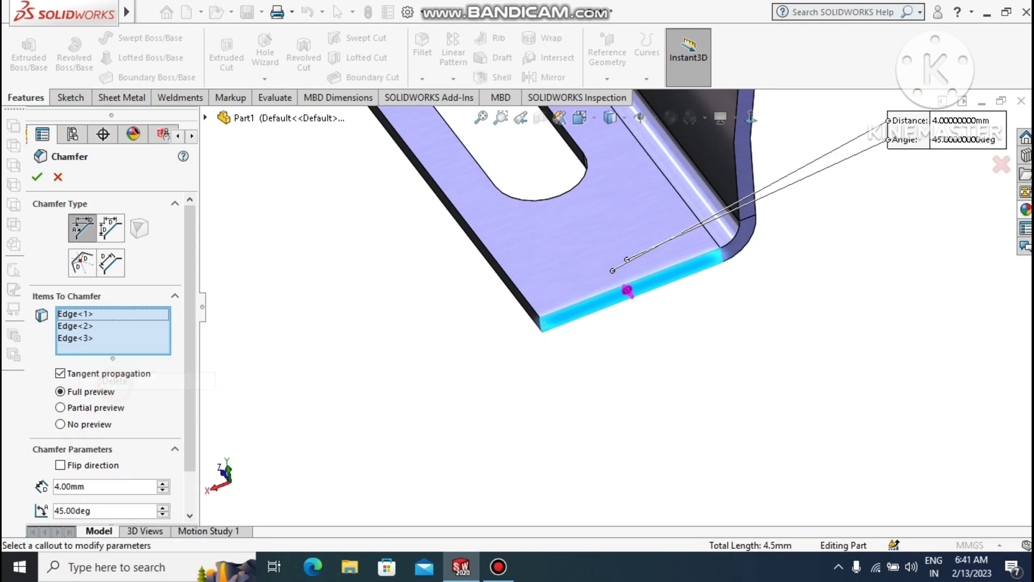
left_click(542, 327)
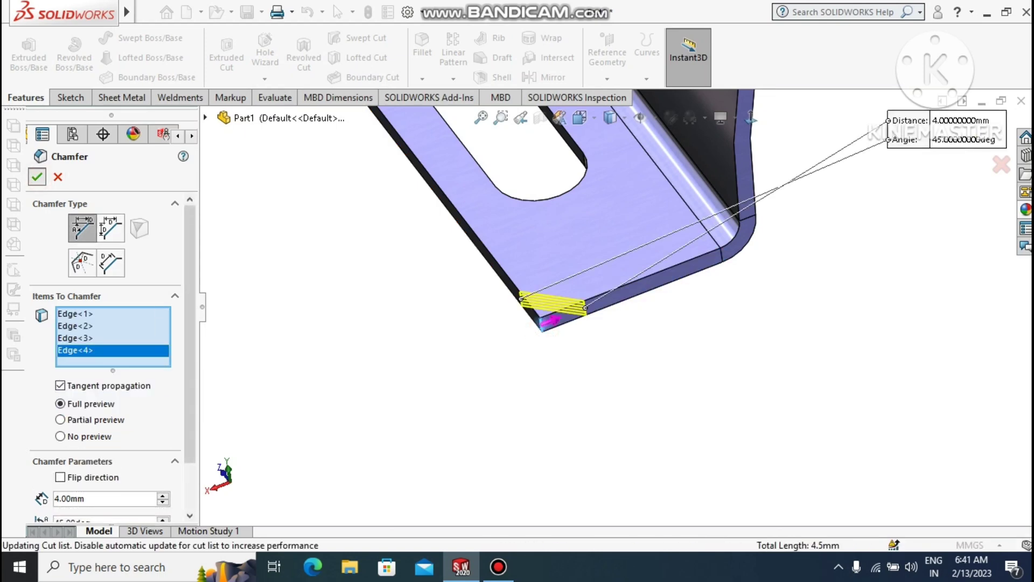
key("Return")
Step: Unfold all bends of the cover with the negative X flange's upper face as the fixed face
scroll(615, 306, "up", 6)
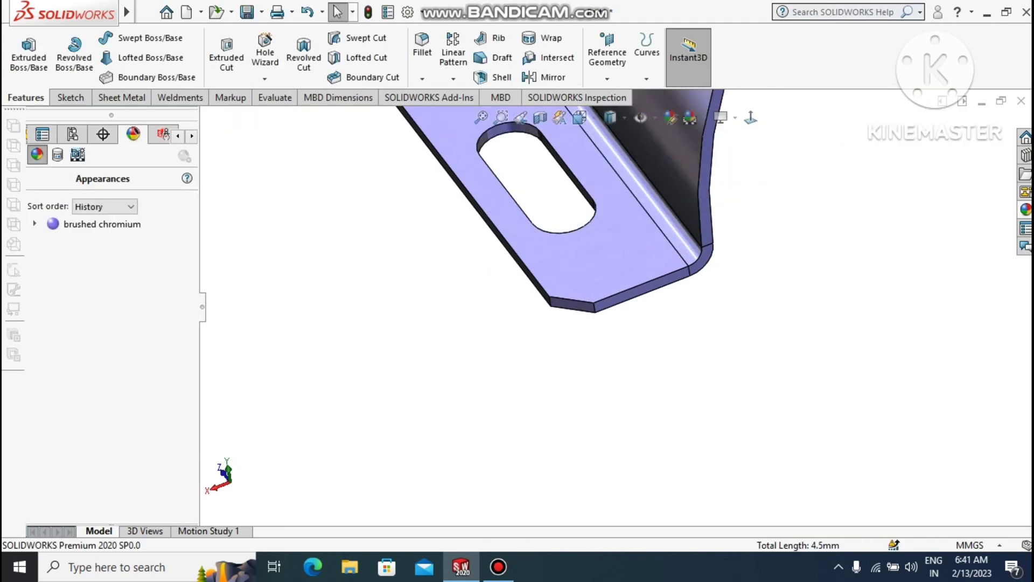
scroll(617, 305, "up", 3)
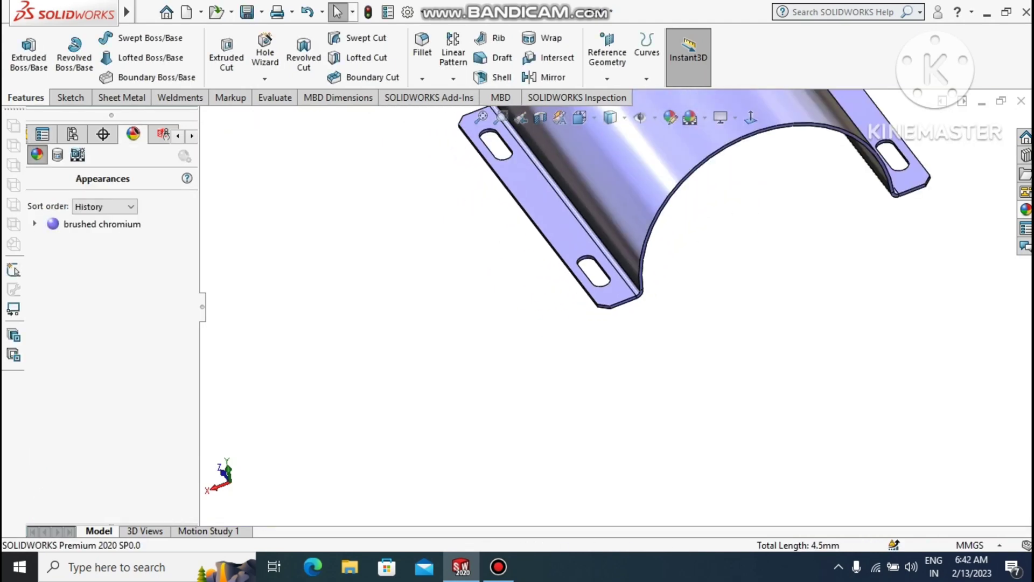
scroll(617, 306, "up", 5)
scroll(661, 142, "down", 6)
scroll(576, 157, "up", 1)
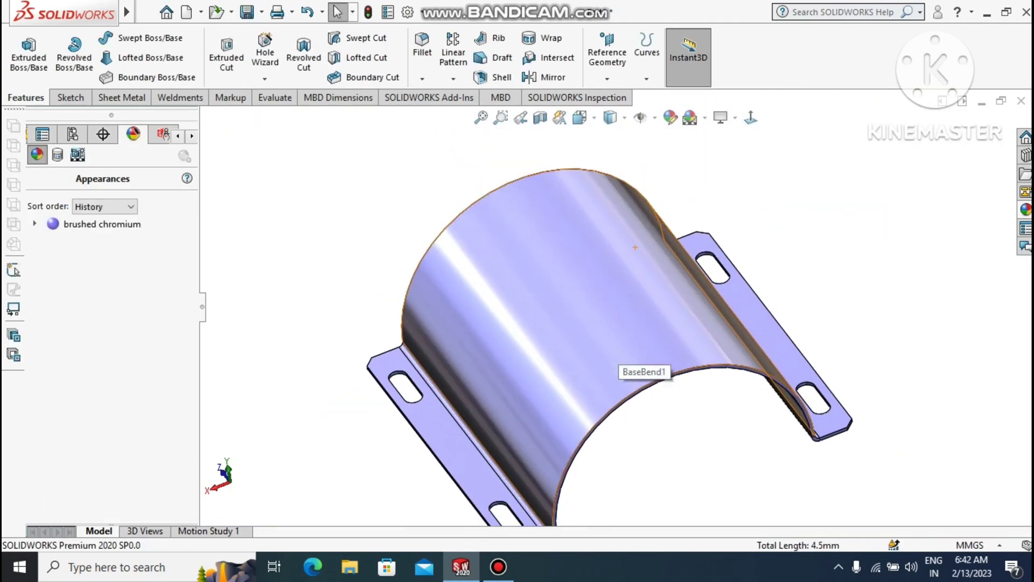
scroll(619, 354, "down", 1)
scroll(619, 354, "up", 2)
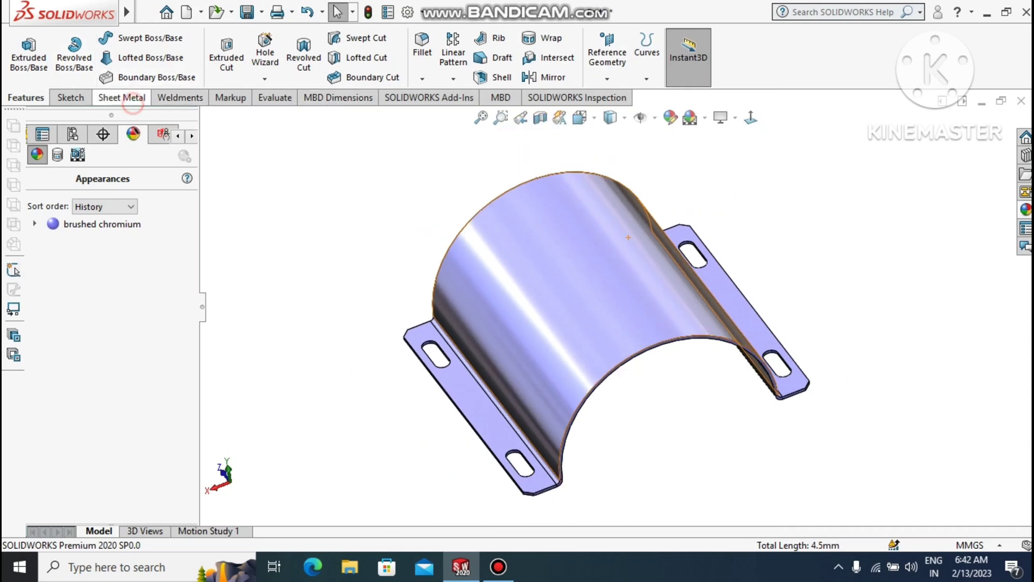
left_click(120, 97)
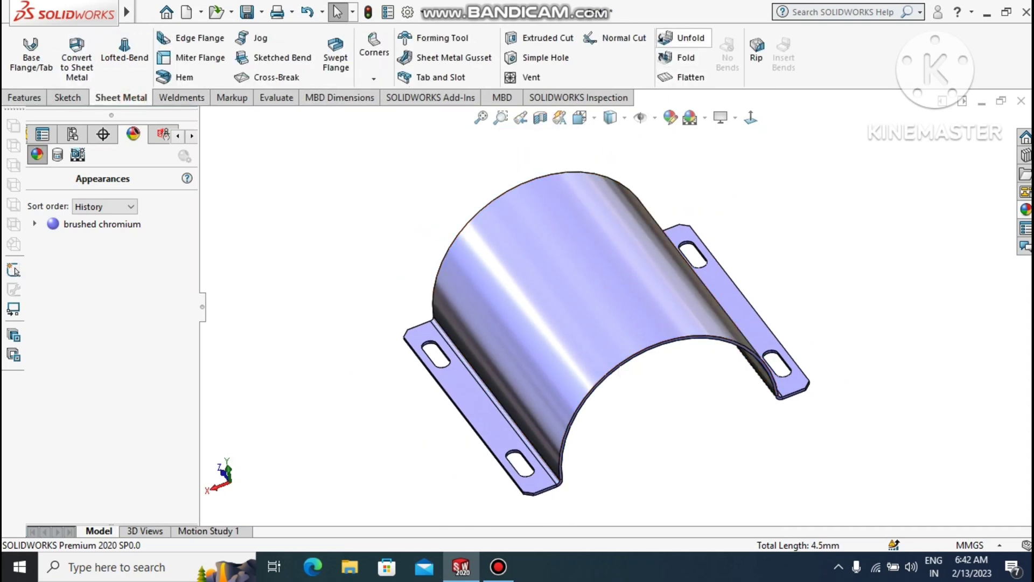
left_click(691, 38)
left_click(735, 298)
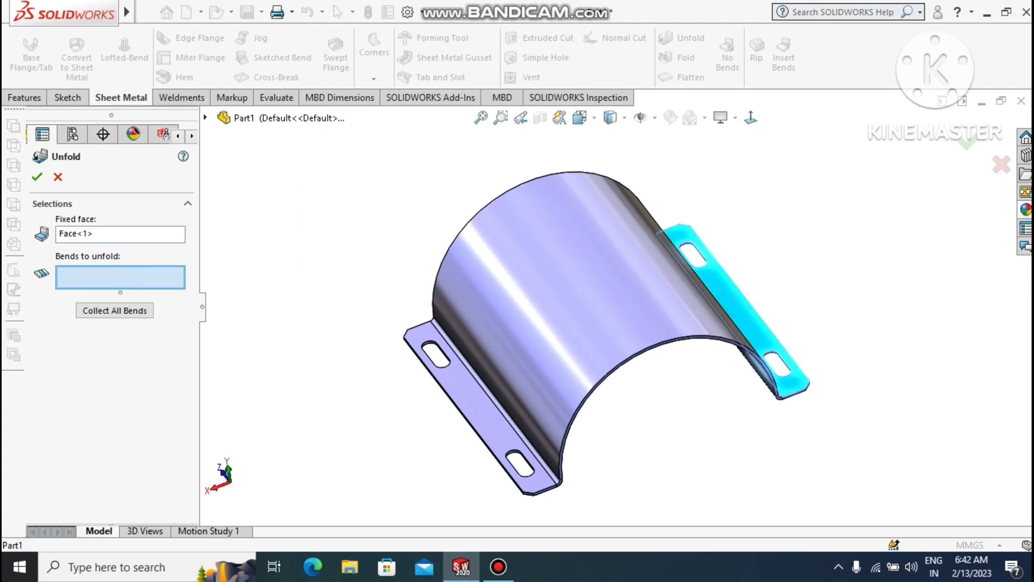
left_click(114, 310)
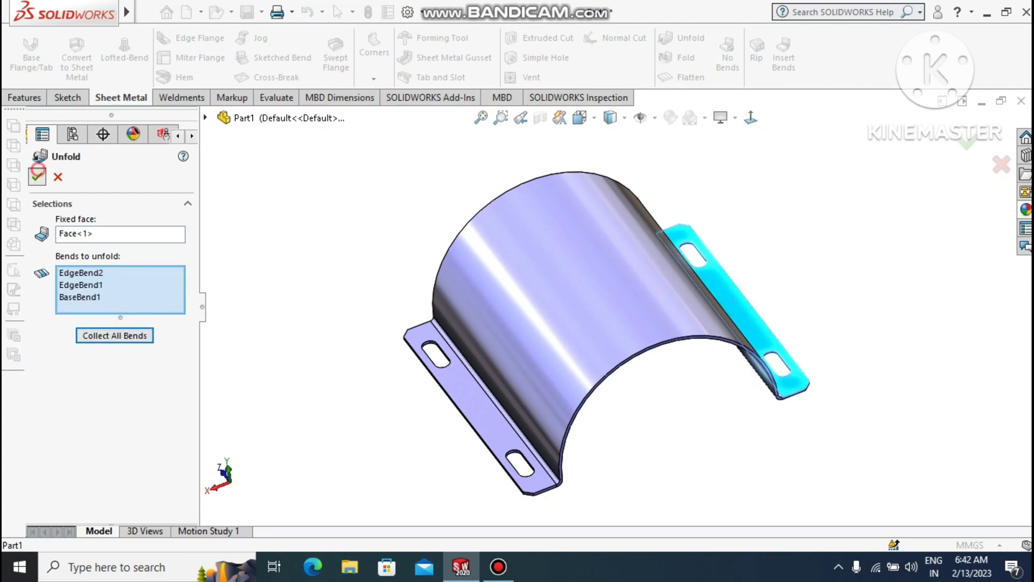
key("Return")
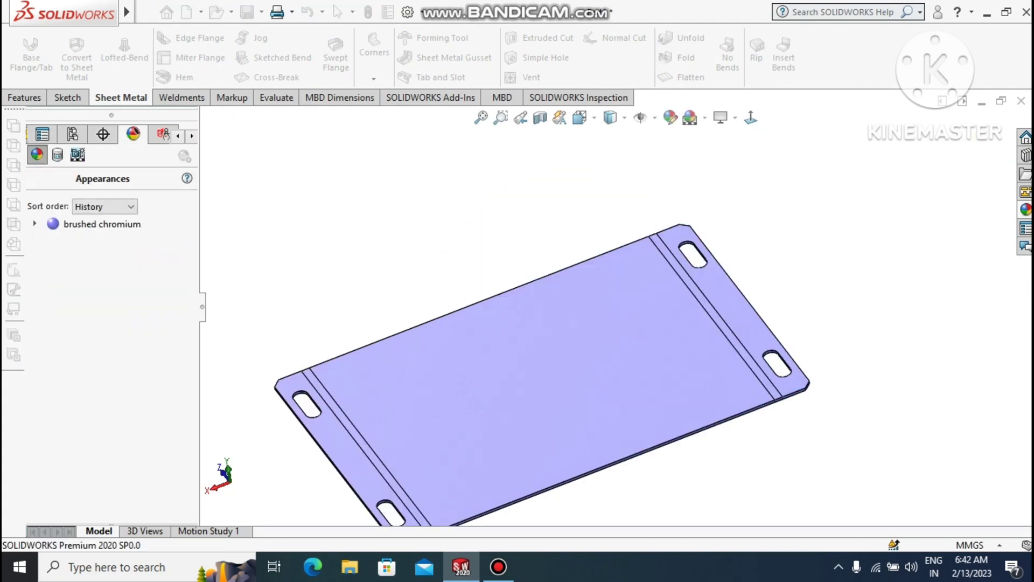
Step: Start a sketch on the large flattened middle face and orient the view normal to it
right_click(570, 345)
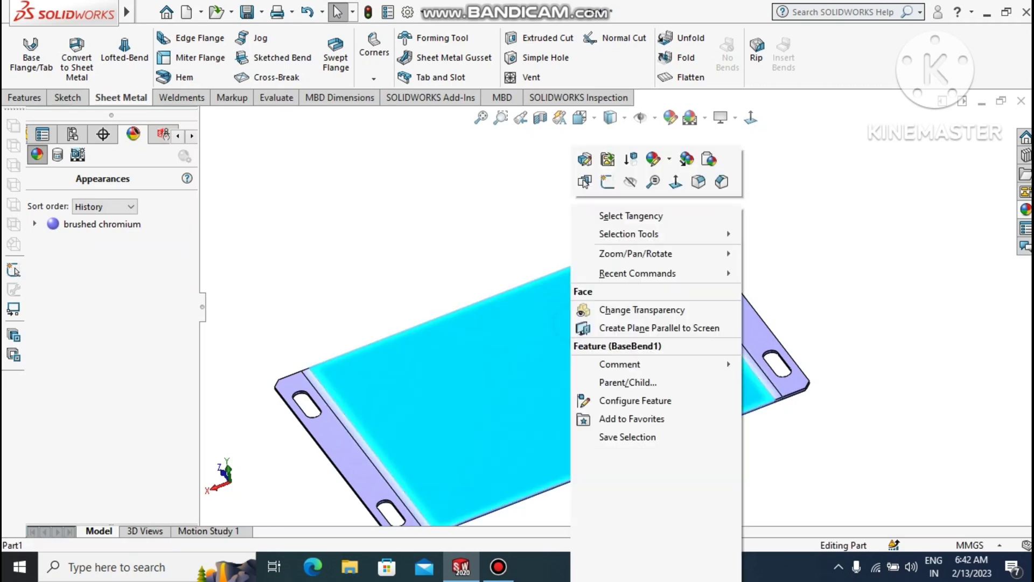
left_click(610, 181)
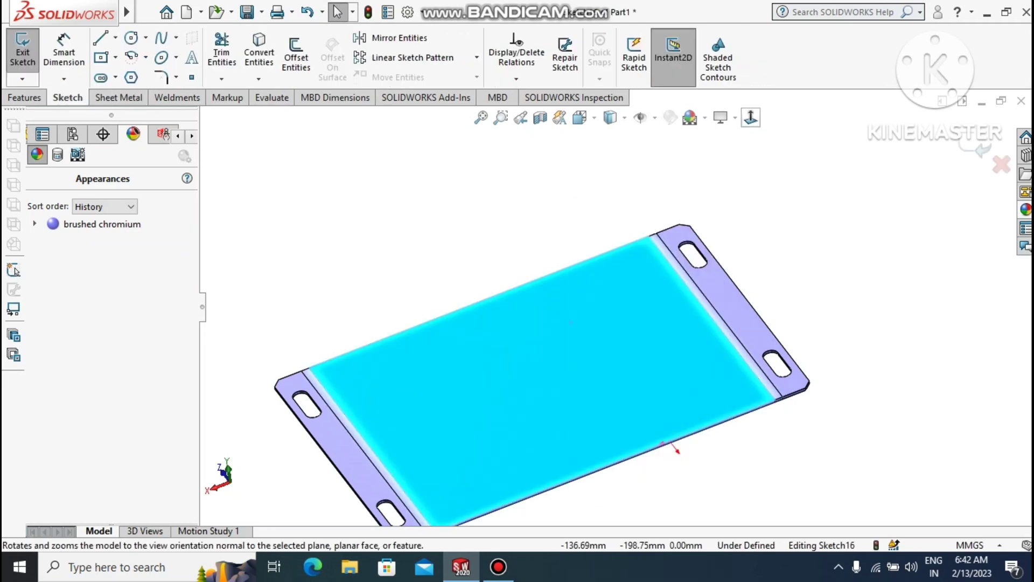
left_click(751, 118)
left_click(917, 284)
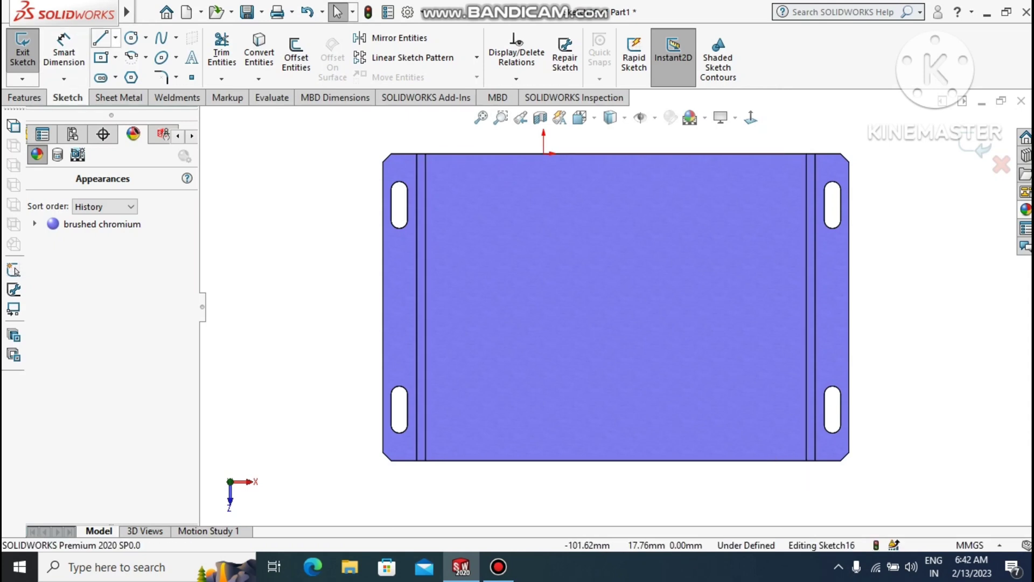
Step: Sketch a vertical construction centerline along the middle of the negative X bend strip, from edge midpoint to opposite edge of the cover
left_click(115, 38)
left_click(141, 76)
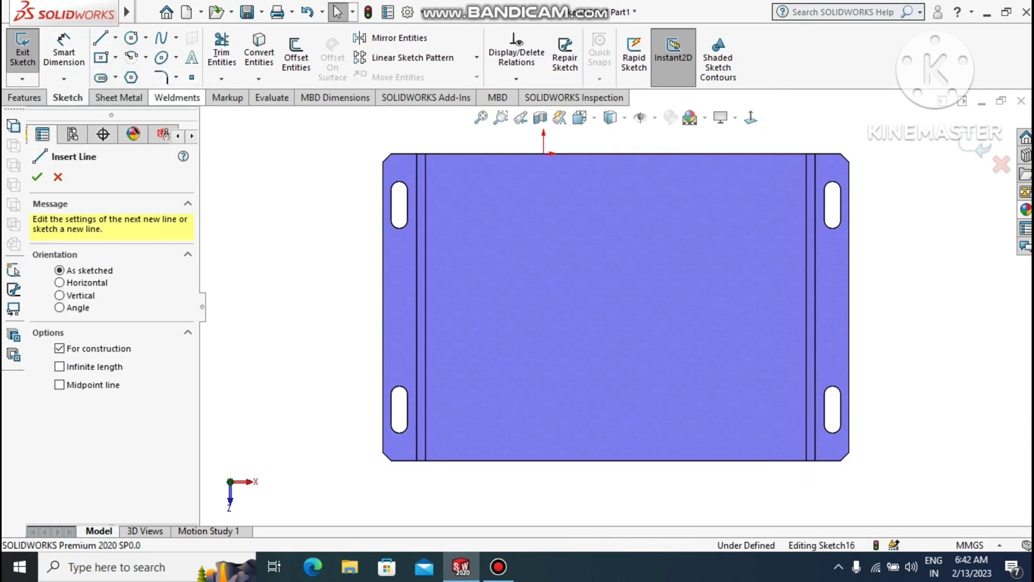
scroll(402, 152, "down", 5)
scroll(424, 161, "down", 2)
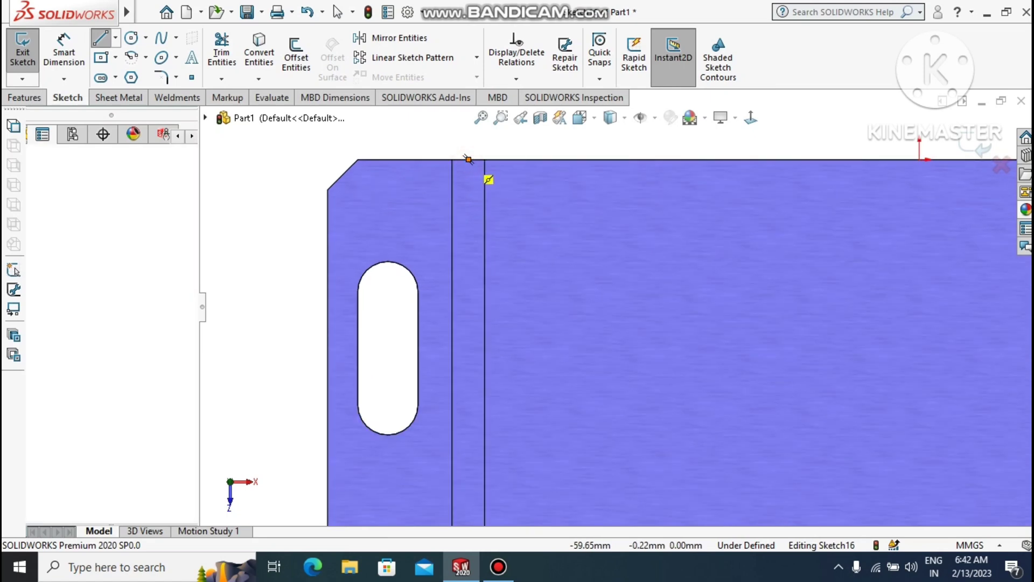
left_click(468, 160)
scroll(609, 315, "up", 4)
scroll(586, 277, "up", 4)
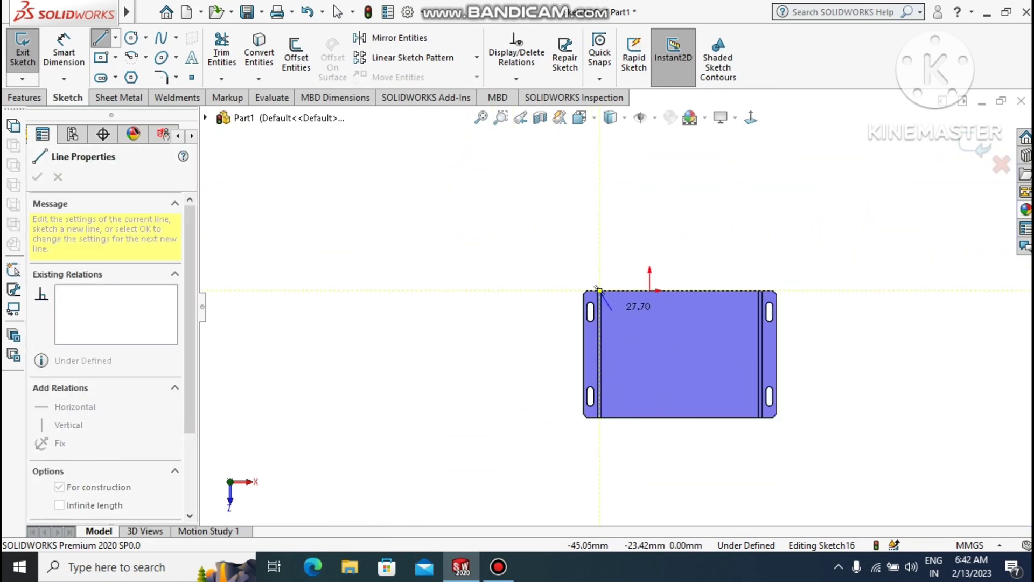
scroll(616, 308, "up", 1)
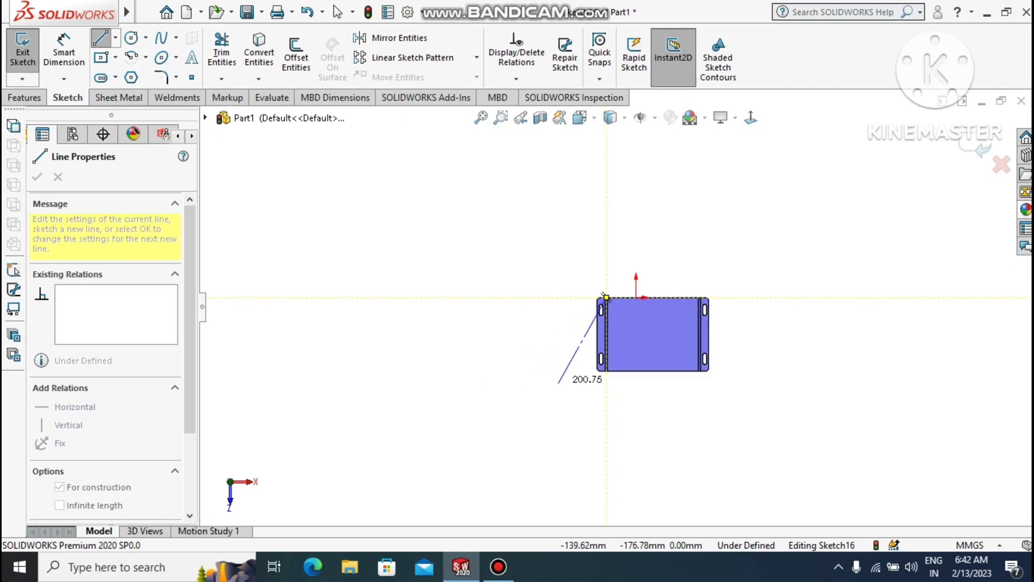
scroll(558, 383, "down", 8)
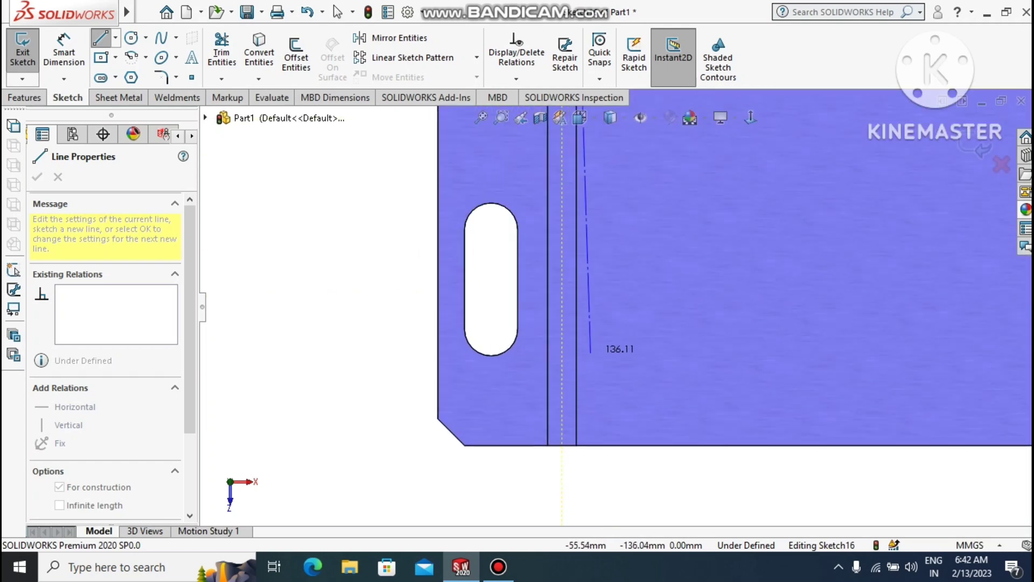
scroll(589, 366, "down", 2)
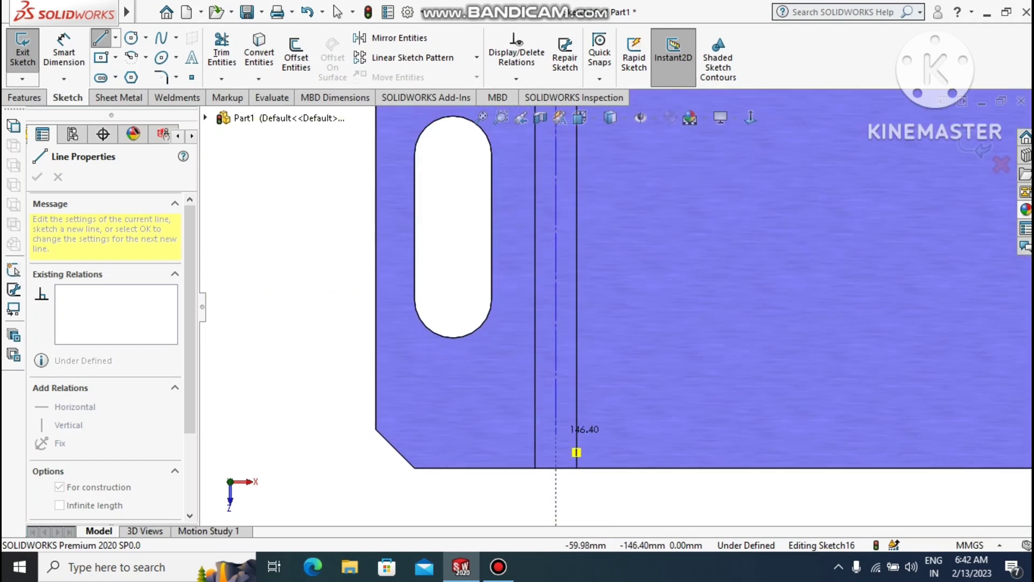
left_click(556, 467)
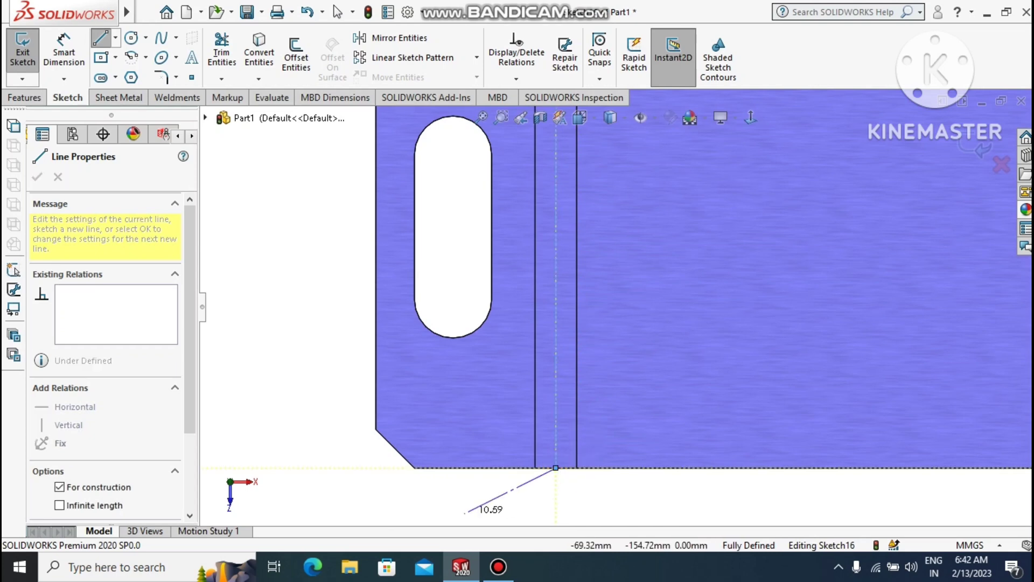
key("Escape")
Step: Sketch a vertical construction centerline across the large middle face, joining the midpoints of its two opposite long edges
scroll(616, 308, "up", 4)
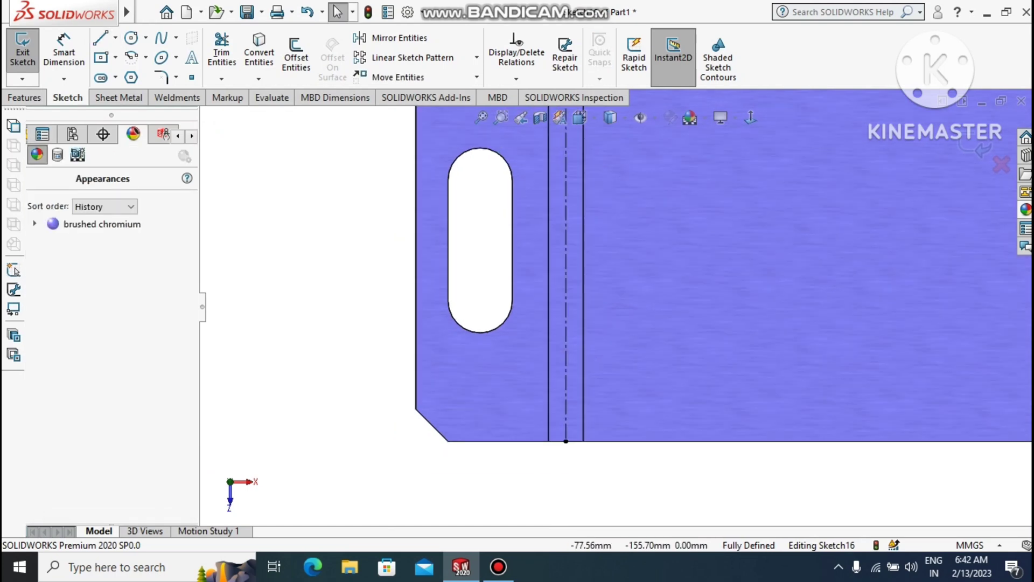
scroll(616, 306, "up", 9)
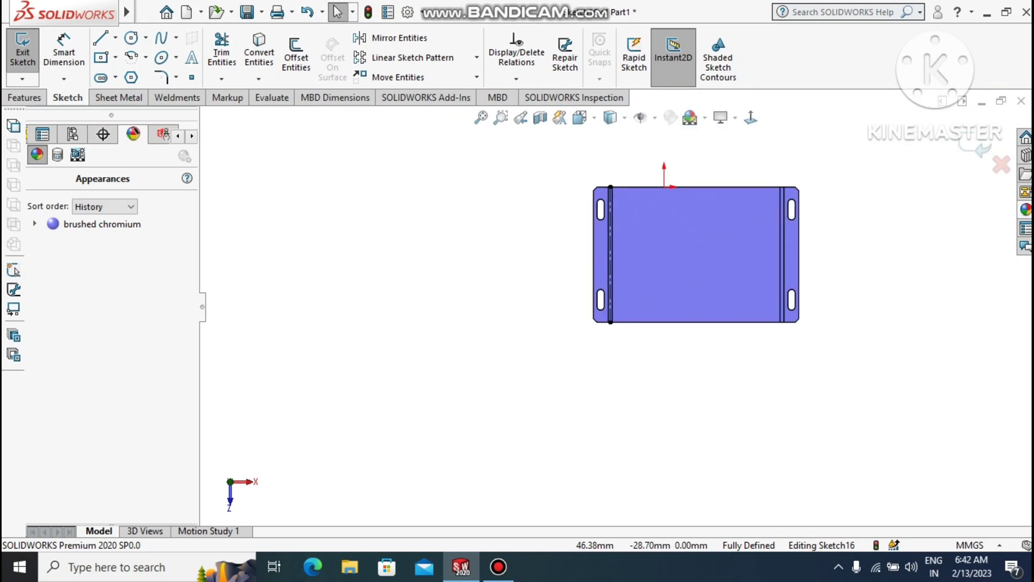
scroll(717, 195, "down", 2)
mouse_move(126, 12)
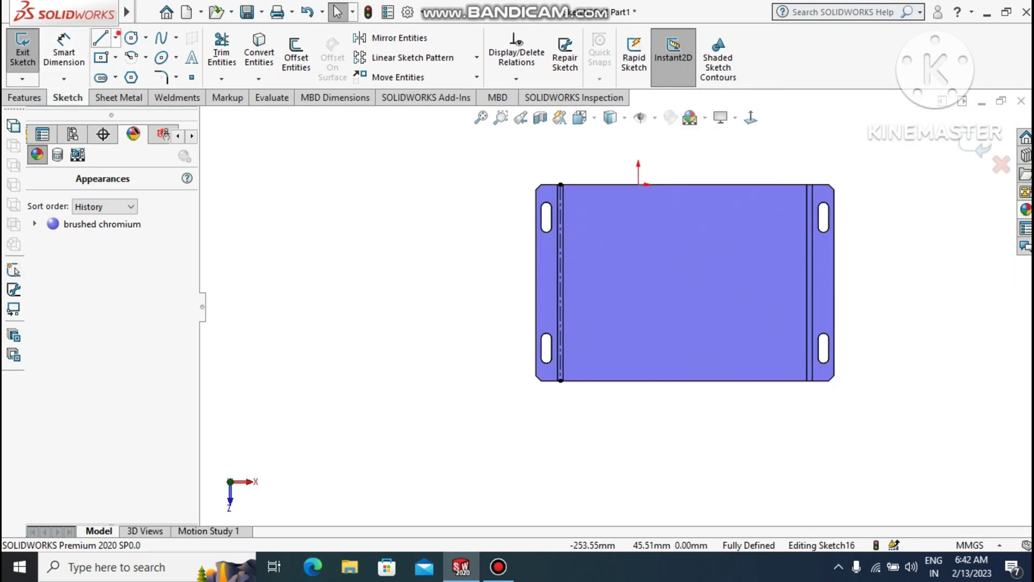
left_click(116, 37)
left_click(137, 76)
scroll(664, 211, "down", 1)
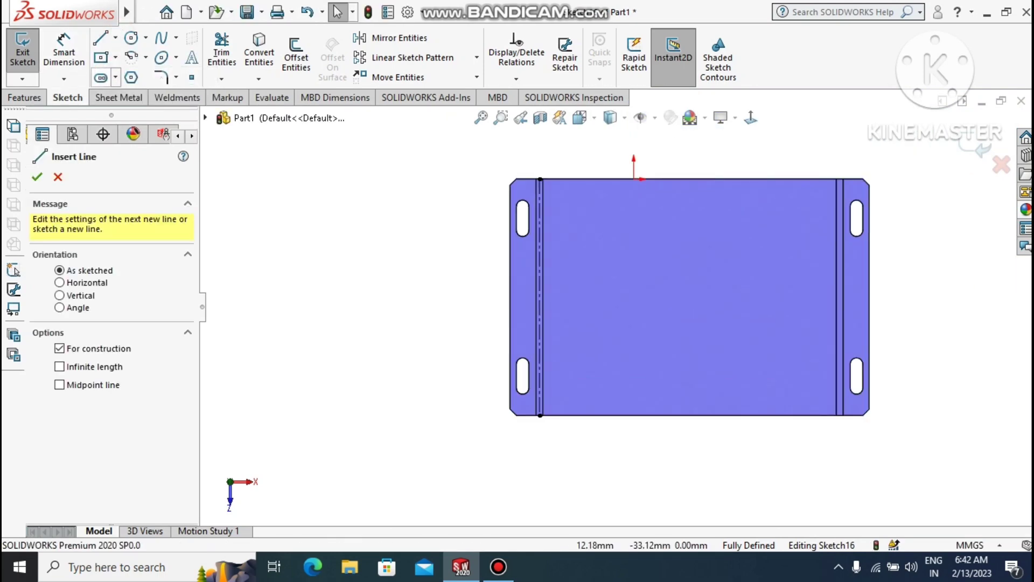
left_click(690, 179)
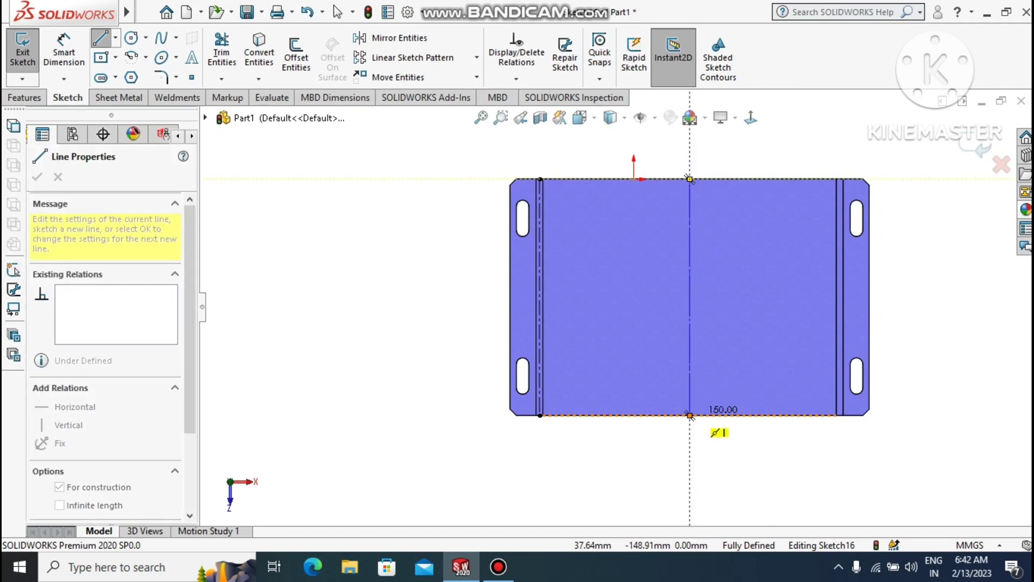
left_click(690, 415)
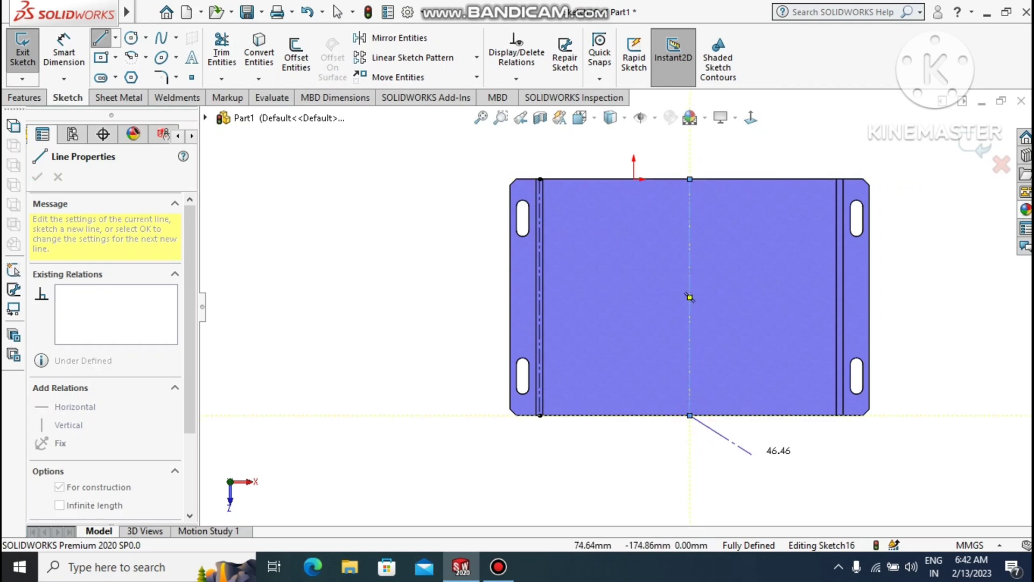
key("Escape")
Step: Sketch a vertical centerpoint straight slot centred on the bend centerline's midpoint, about 67 mm between arc centres and 8.7 mm wide
scroll(540, 255, "down", 4)
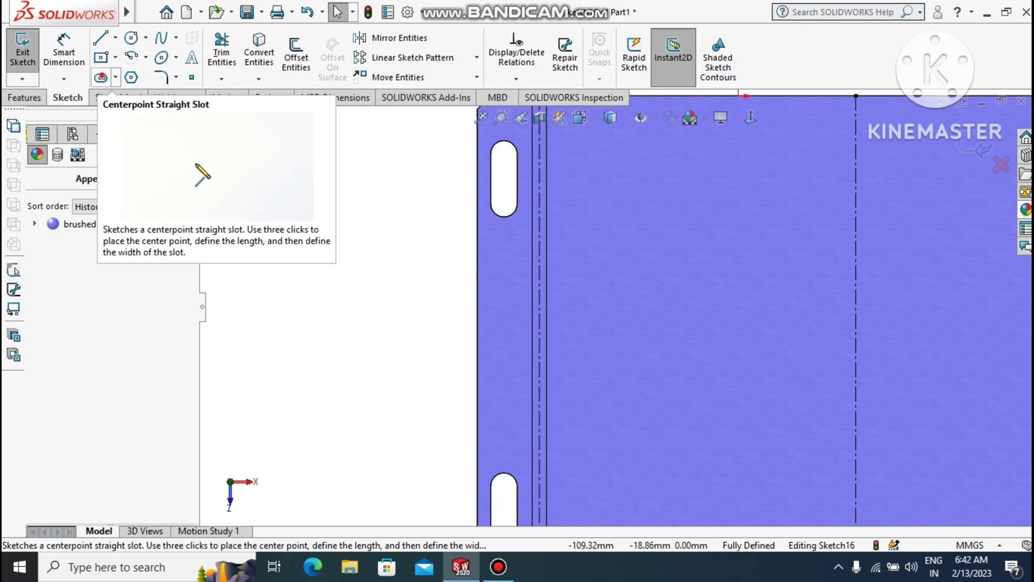
left_click(101, 77)
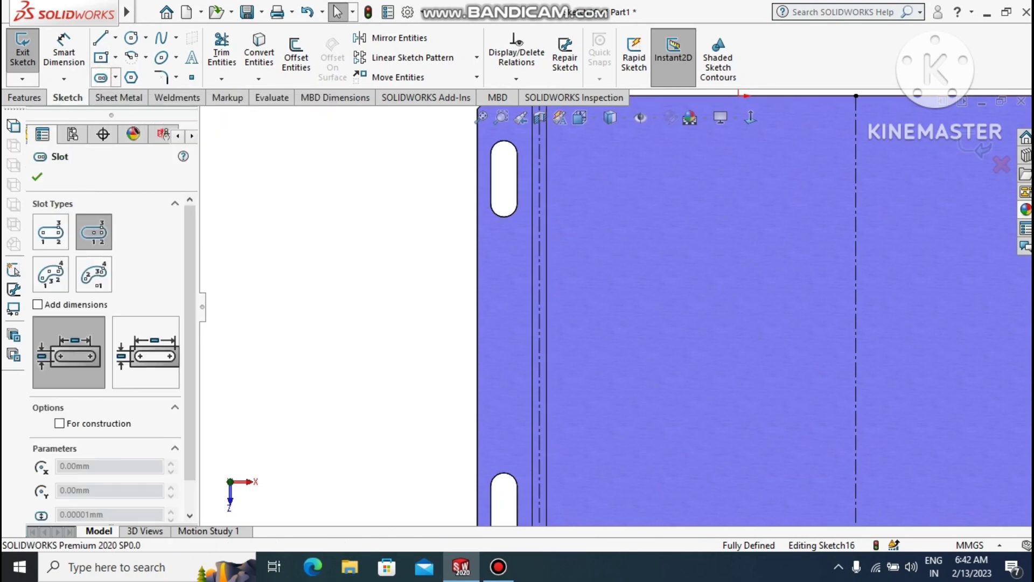
left_click(540, 345)
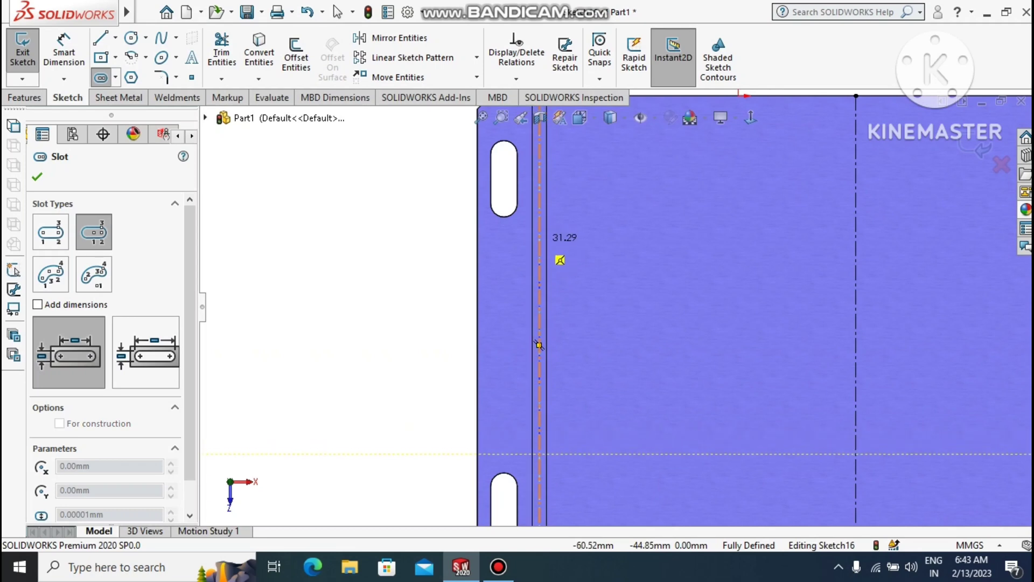
left_click(540, 234)
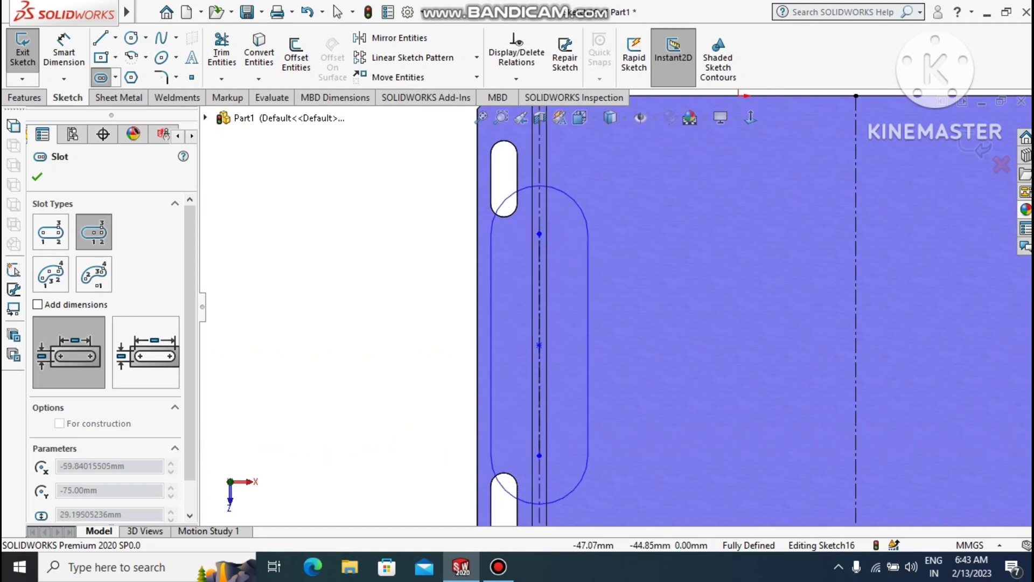
left_click(554, 256)
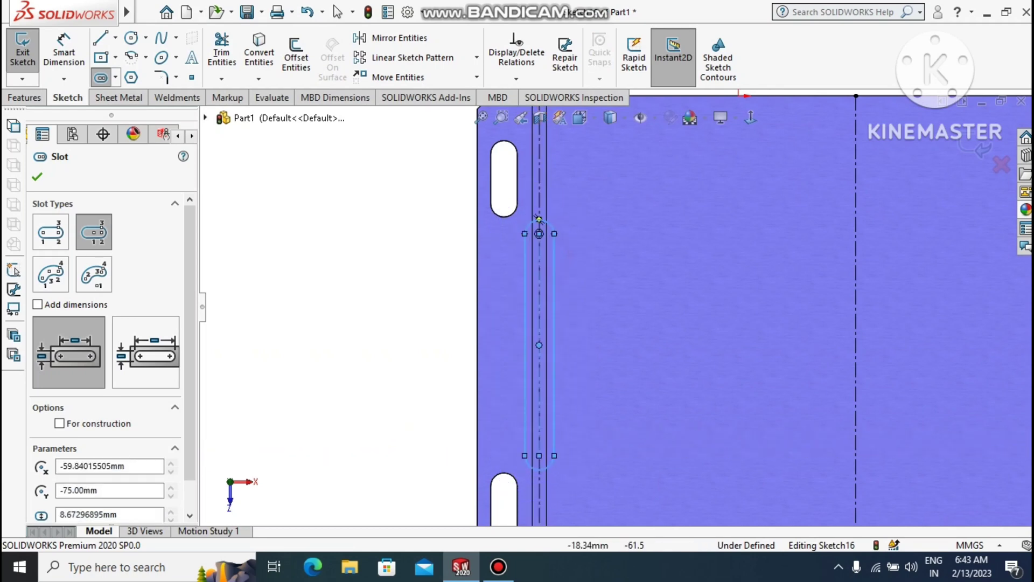
key("Escape")
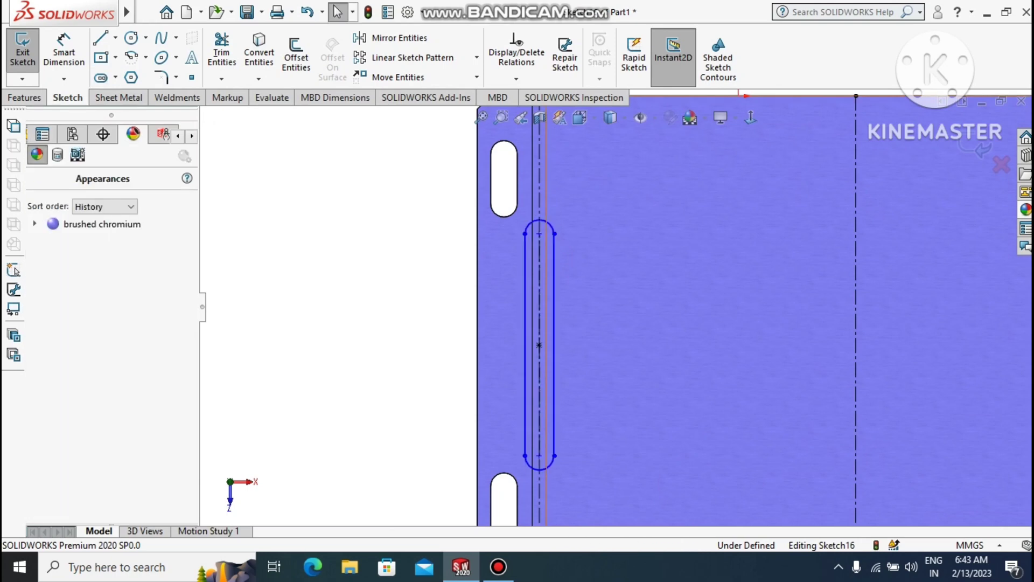
Step: Dimension the straight side of the bend slot to 50 mm
left_click(63, 40)
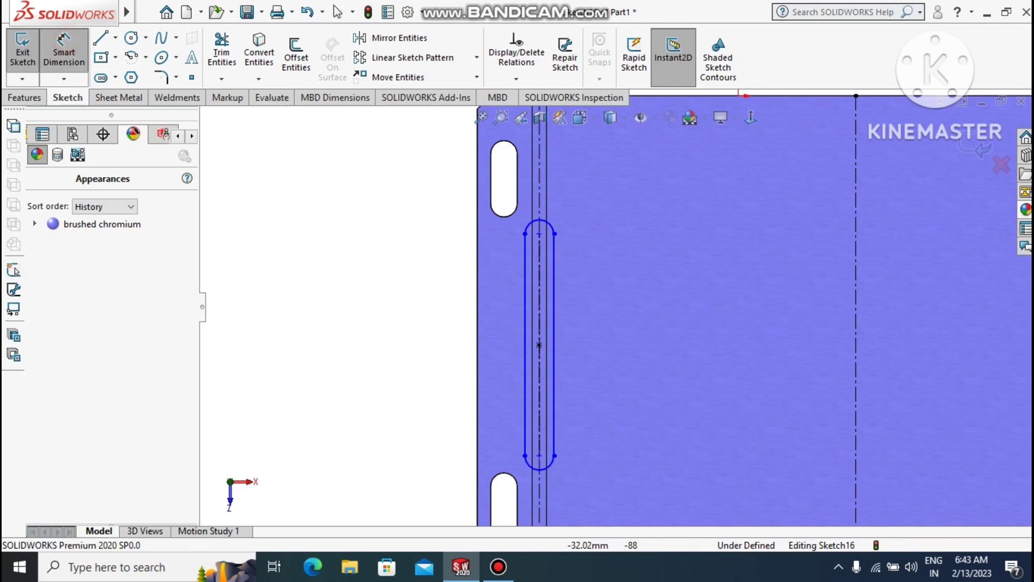
left_click(555, 291)
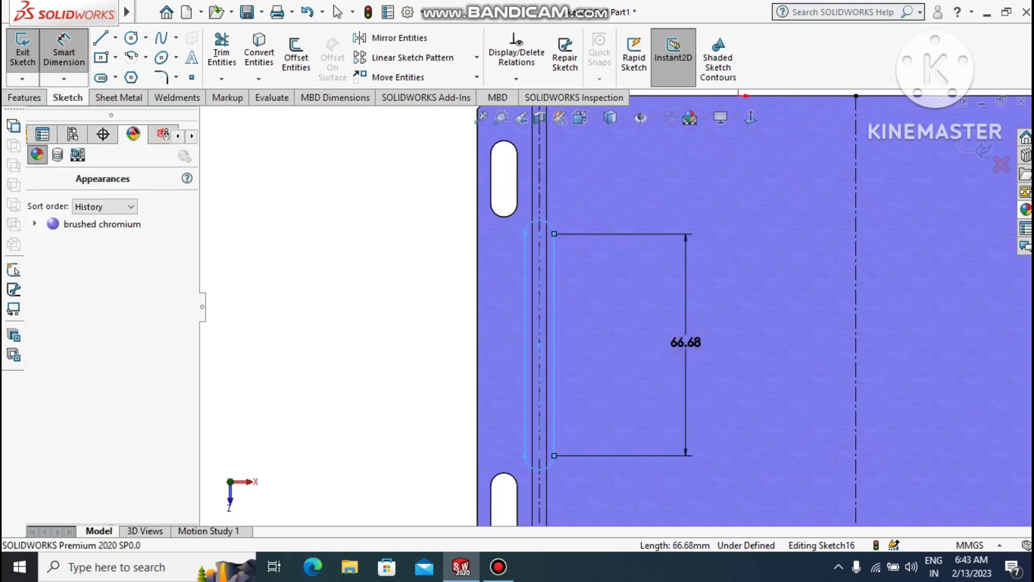
left_click(688, 326)
type("50")
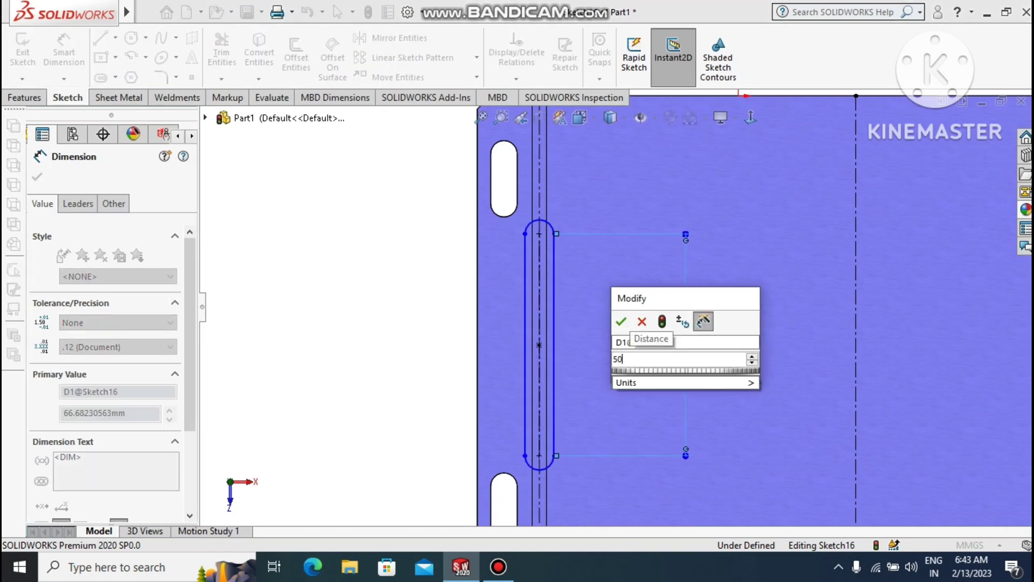
key("Return")
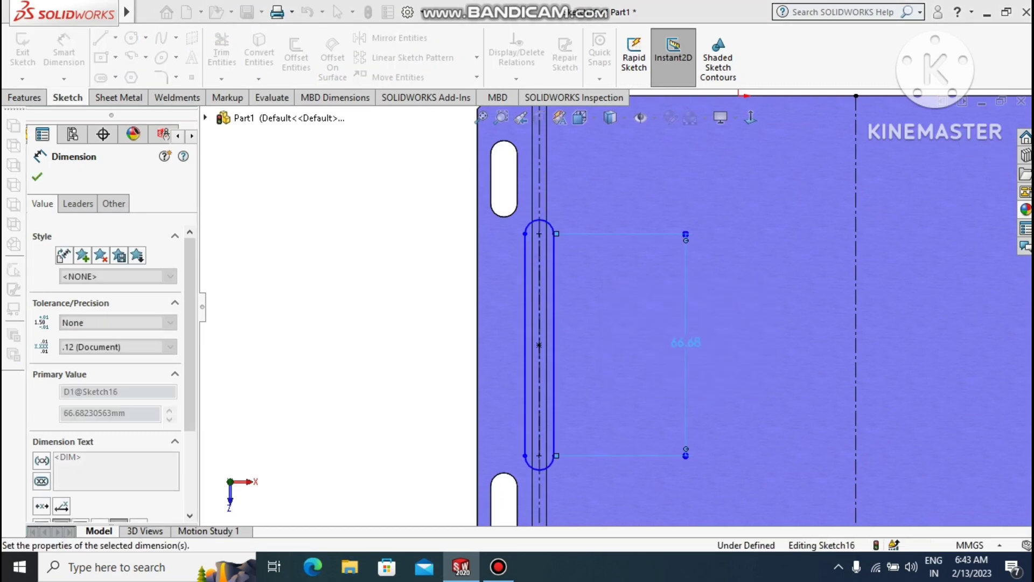
left_click(369, 274)
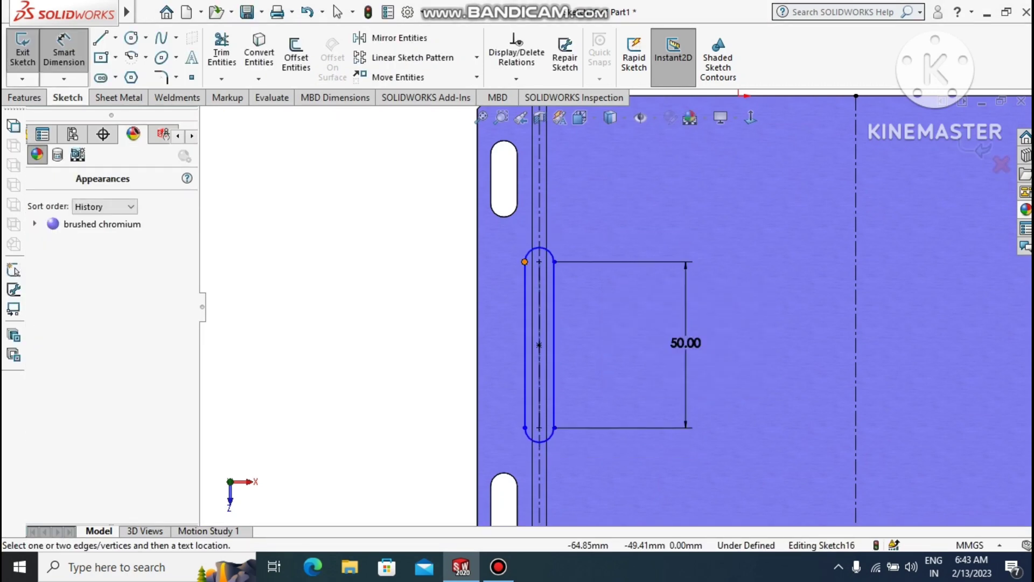
Step: Dimension the bend slot's width between its two side endpoints to 7 mm
left_click(525, 262)
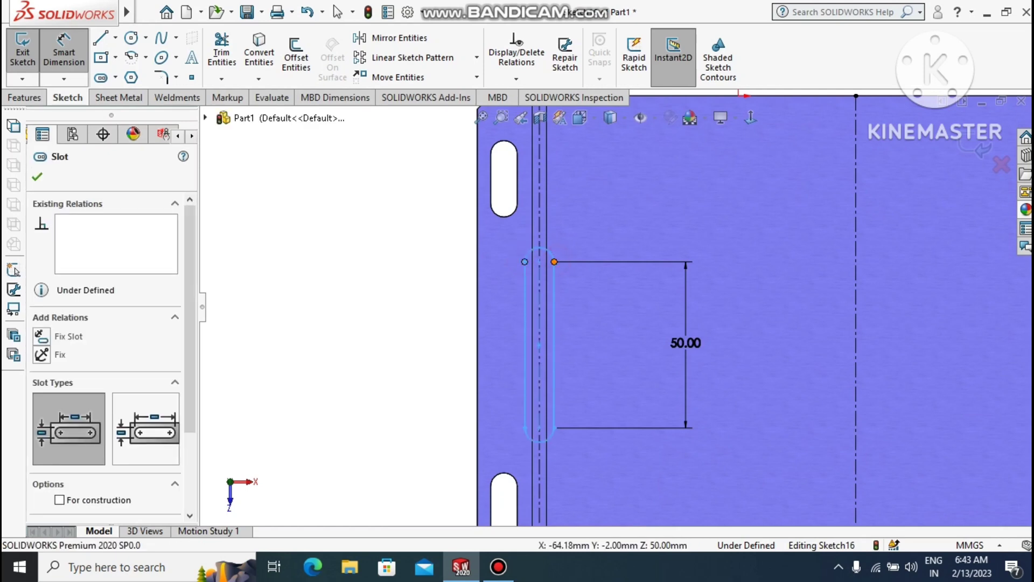
left_click(555, 262)
left_click(639, 221)
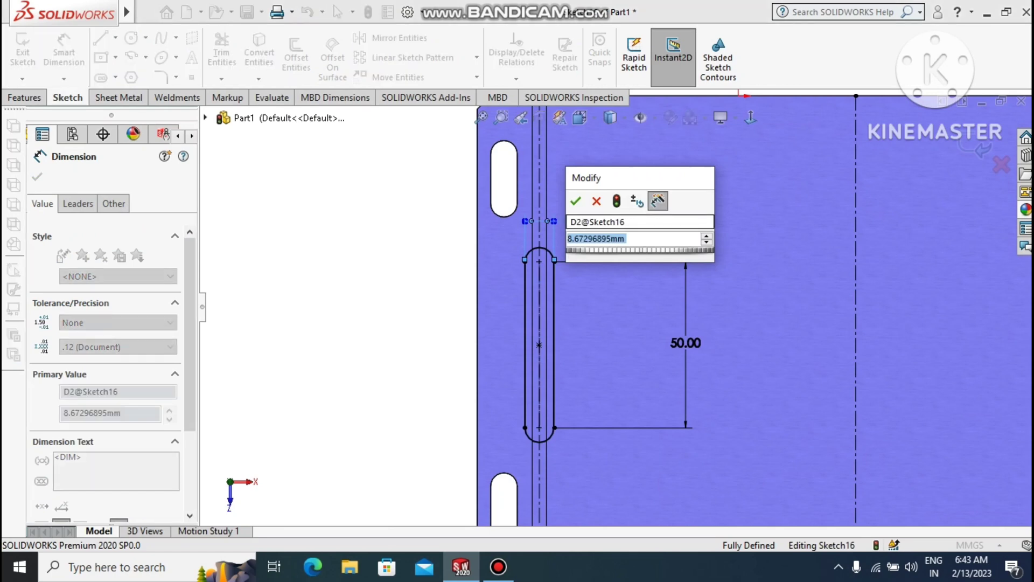
type("8")
key("Return")
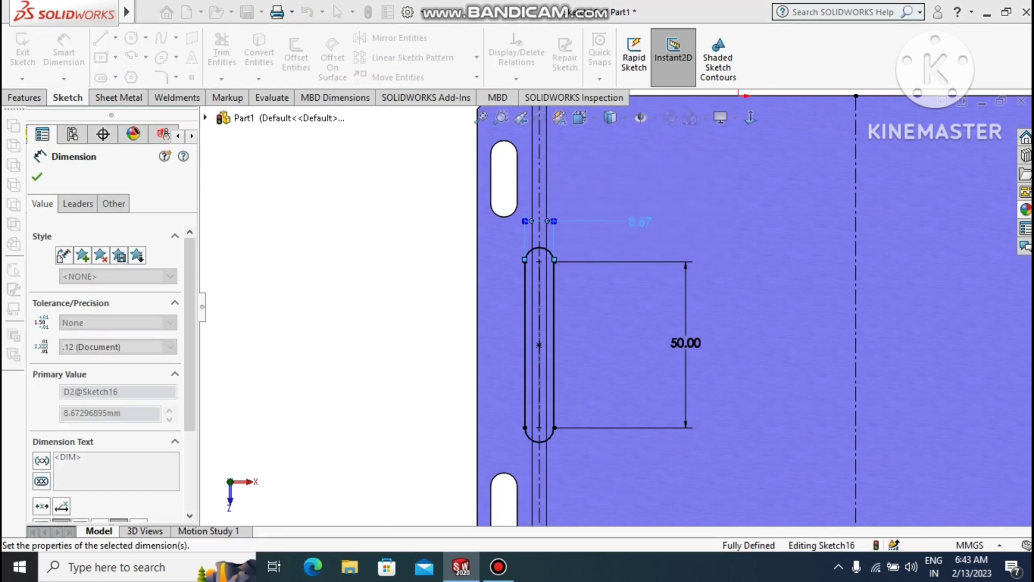
left_click(379, 321)
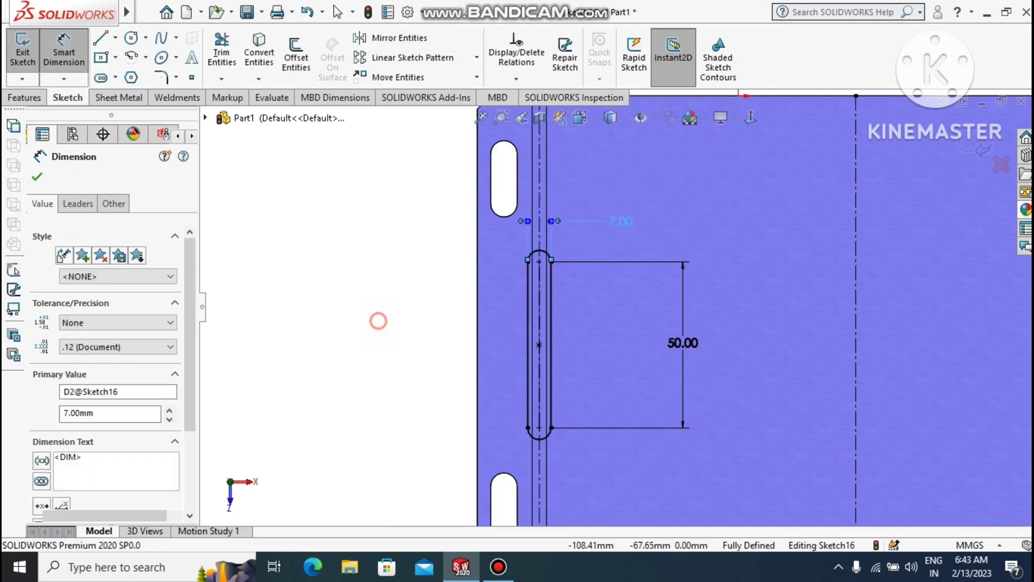
Step: Mirror the bend slot and its centerline about the middle face's centerline onto the positive X bend strip, keeping the originals
scroll(379, 322, "up", 2)
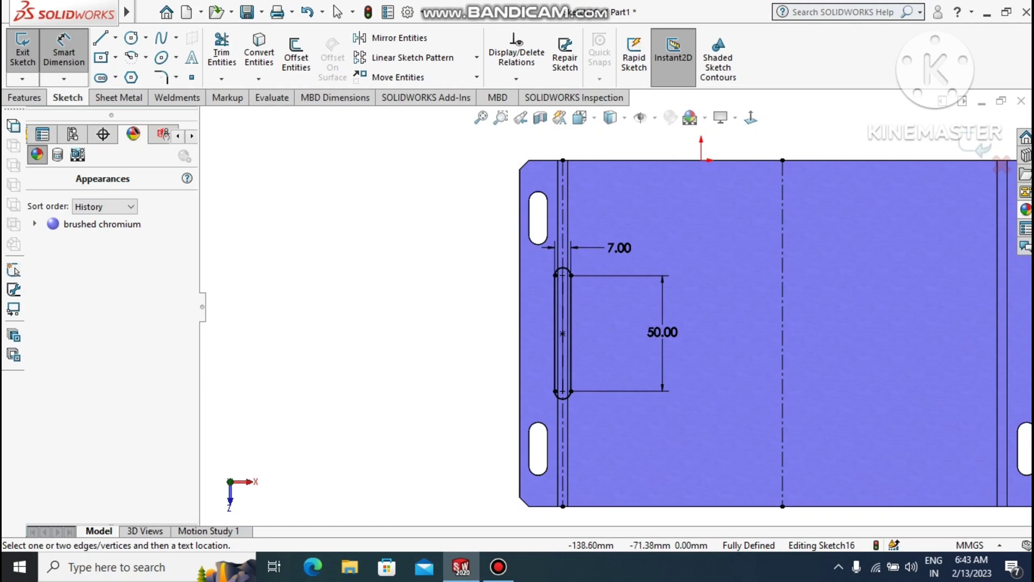
scroll(615, 305, "up", 1)
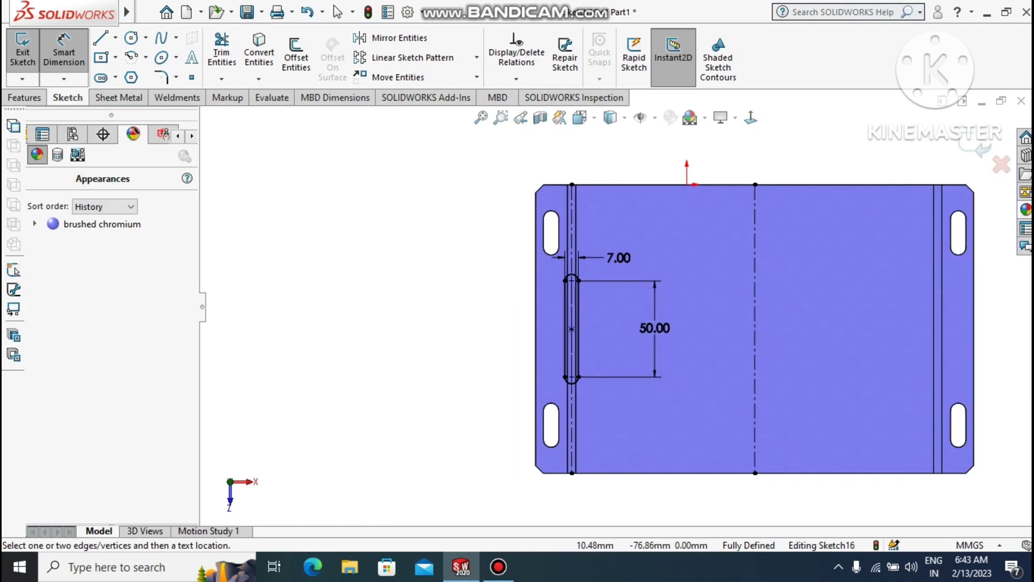
scroll(726, 338, "down", 1)
scroll(726, 339, "up", 1)
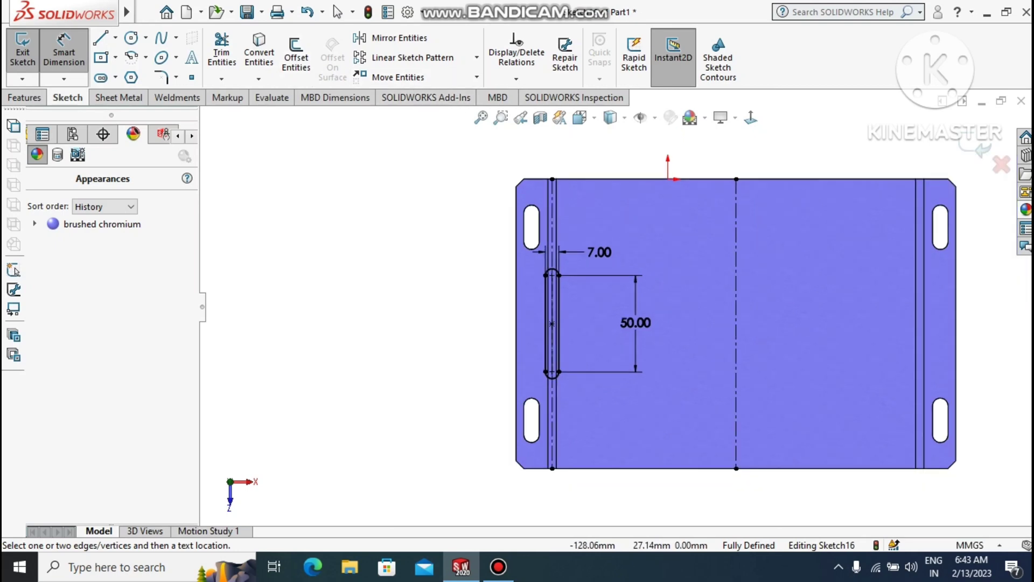
left_click(389, 38)
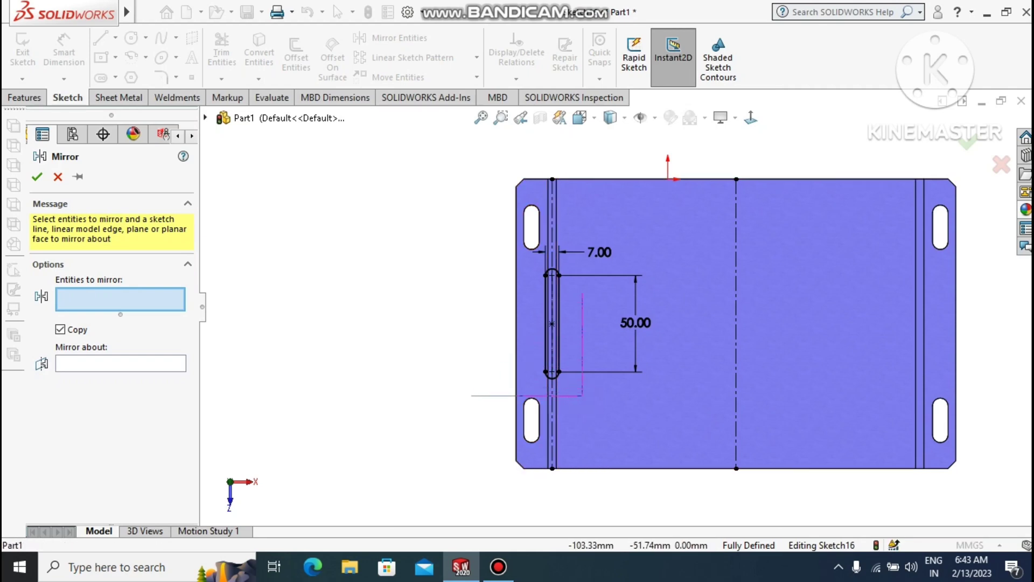
left_click_drag(472, 293, 542, 255)
left_click(107, 376)
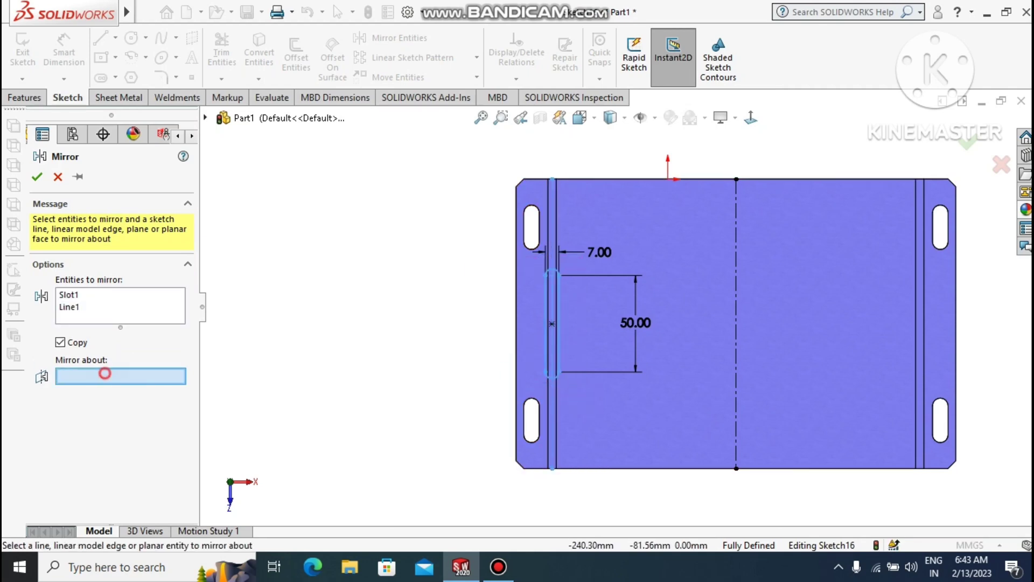
left_click(734, 224)
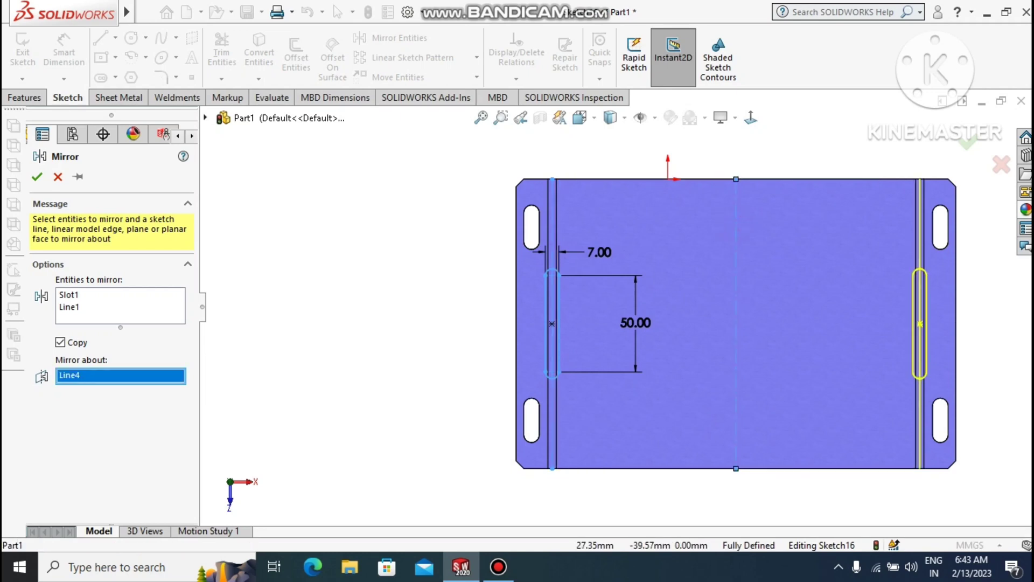
left_click(37, 176)
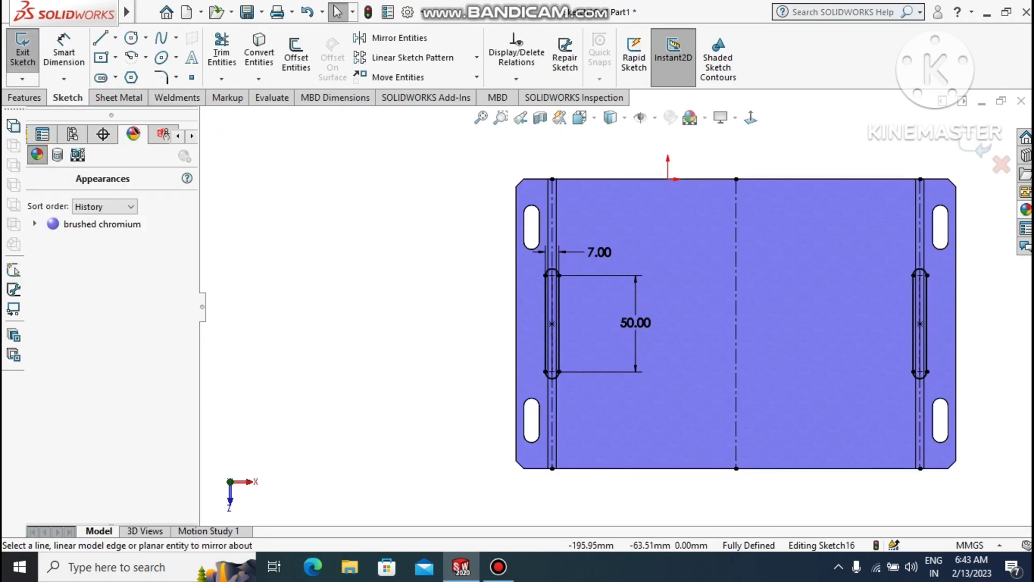
Step: Cut-extrude both sketched bend slots through the flattened sheet, with the blind depth linked to the sheet thickness
left_click(20, 100)
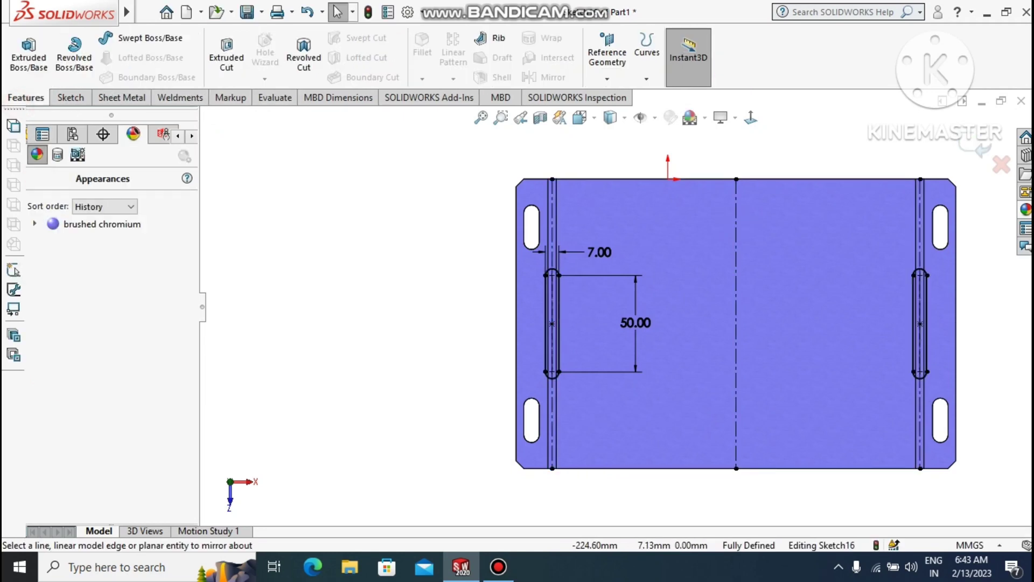
left_click(226, 56)
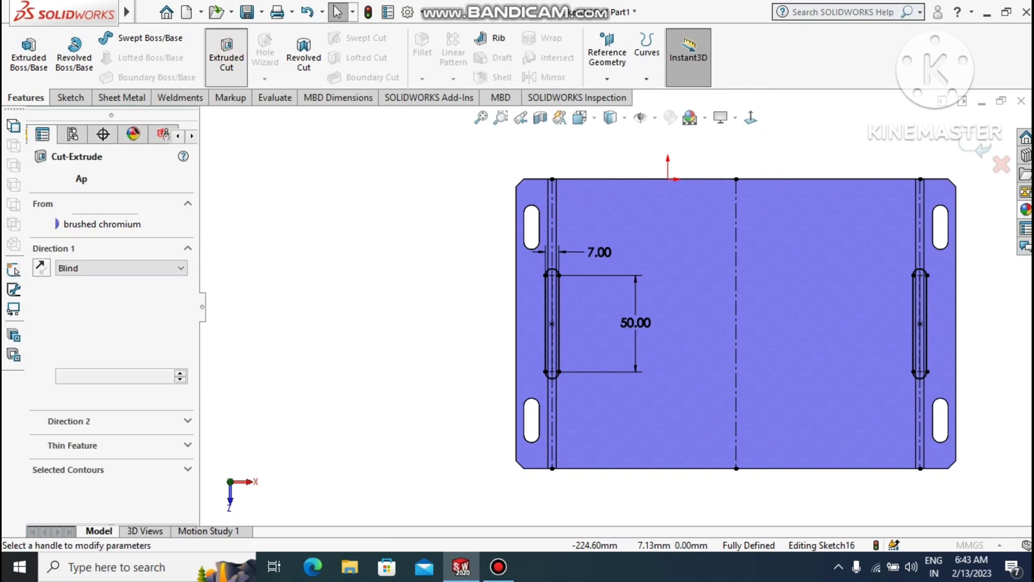
left_click(38, 176)
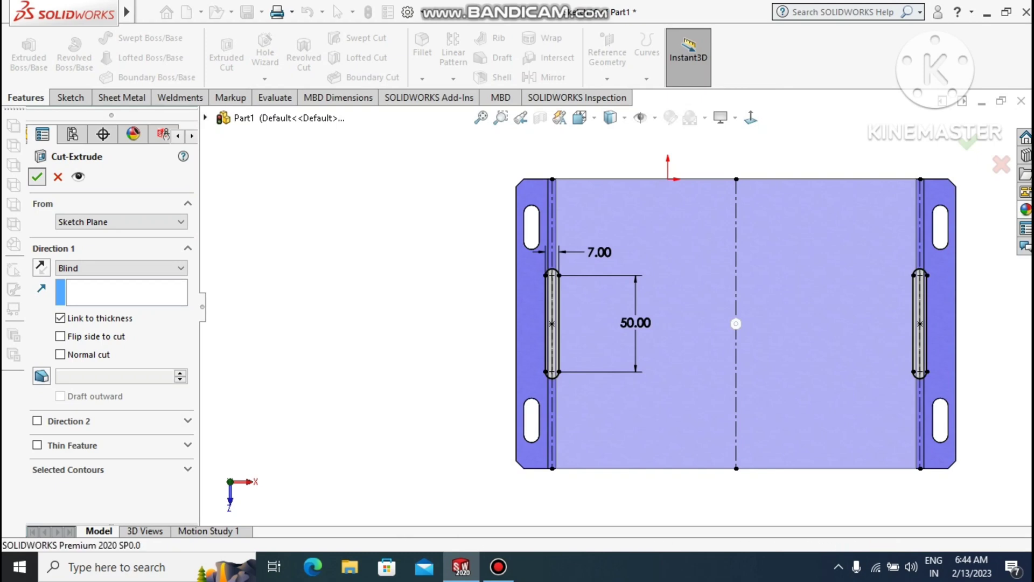
left_click(280, 267)
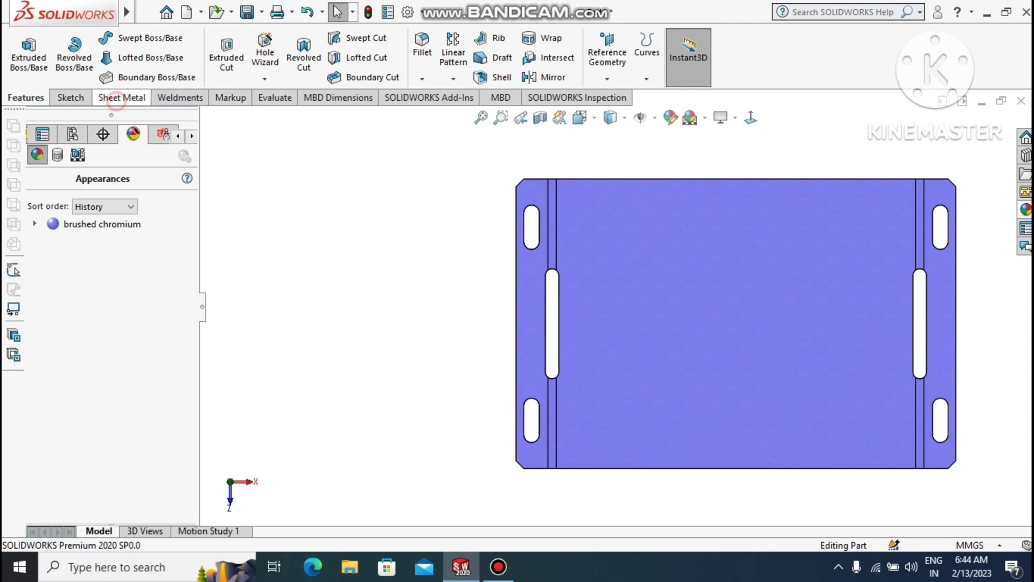
Step: Fold all collected bends of the flattened cover, keeping the negative X flange face fixed
left_click(116, 100)
left_click(687, 56)
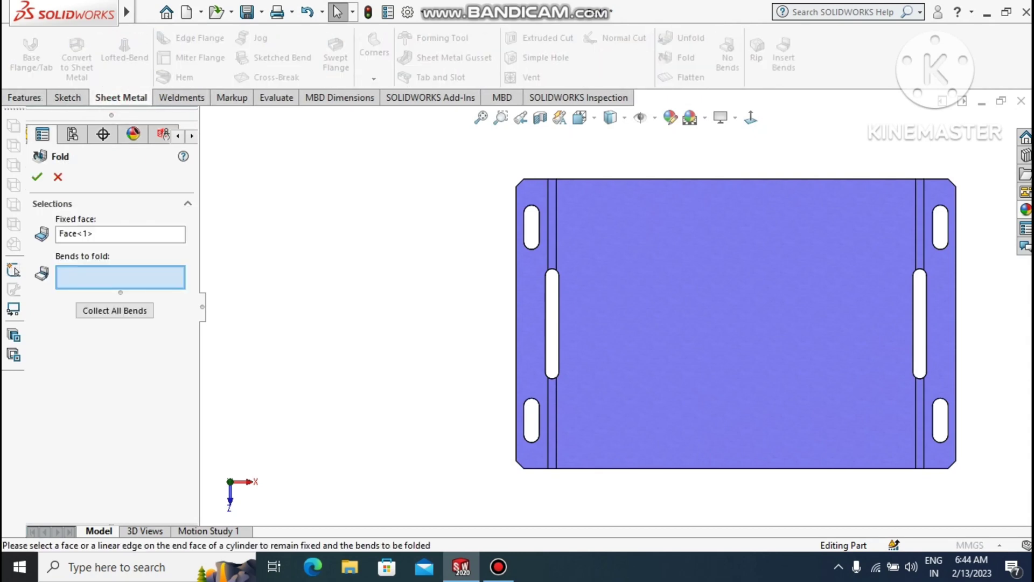
left_click(98, 302)
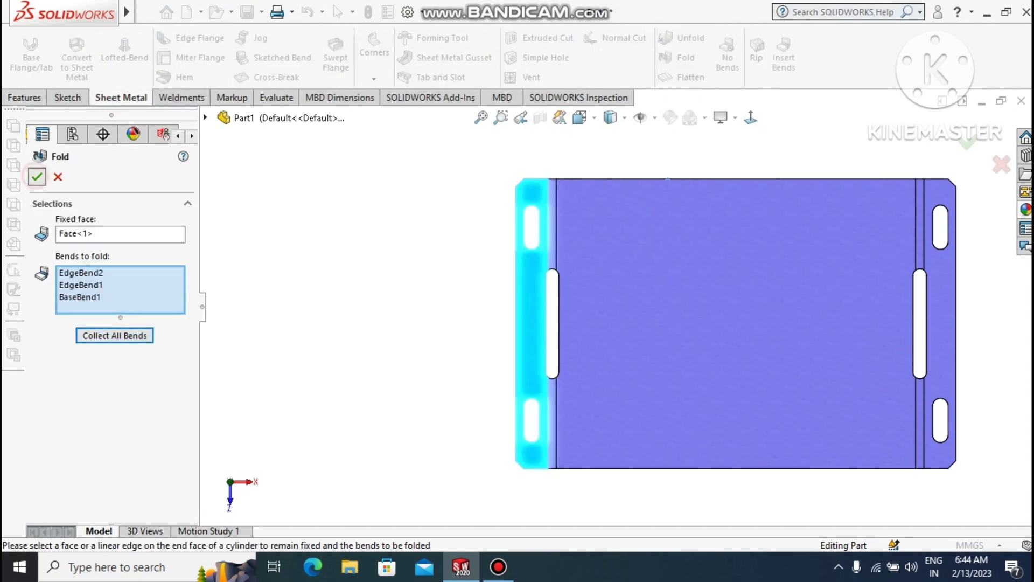
left_click(37, 177)
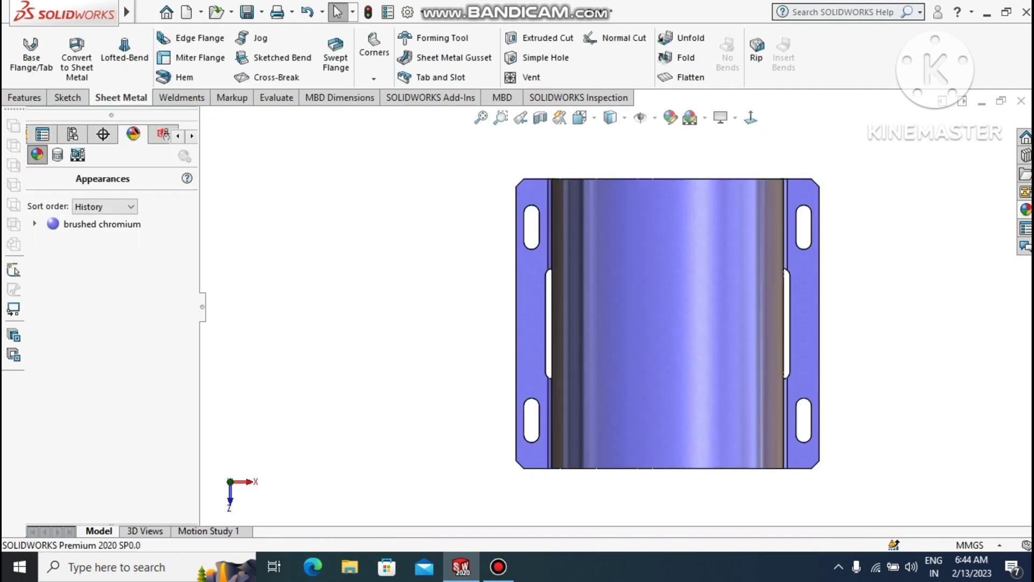
Step: Unfold all collected bends of the cover with the negative X flange face as the fixed face
middle_click_drag(668, 345, 684, 291)
scroll(550, 410, "up", 1)
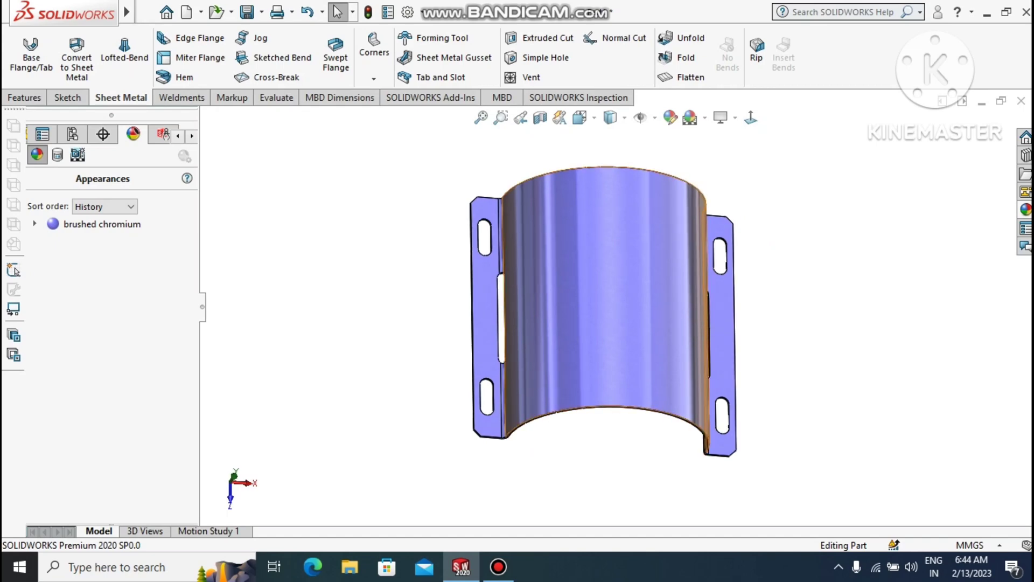
middle_click_drag(668, 318, 705, 183)
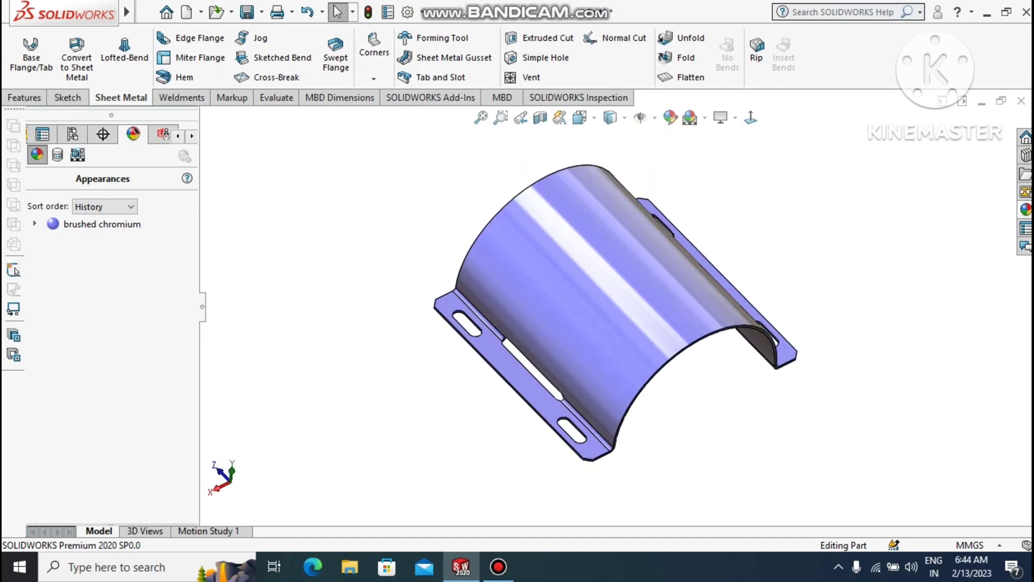
scroll(653, 348, "down", 2)
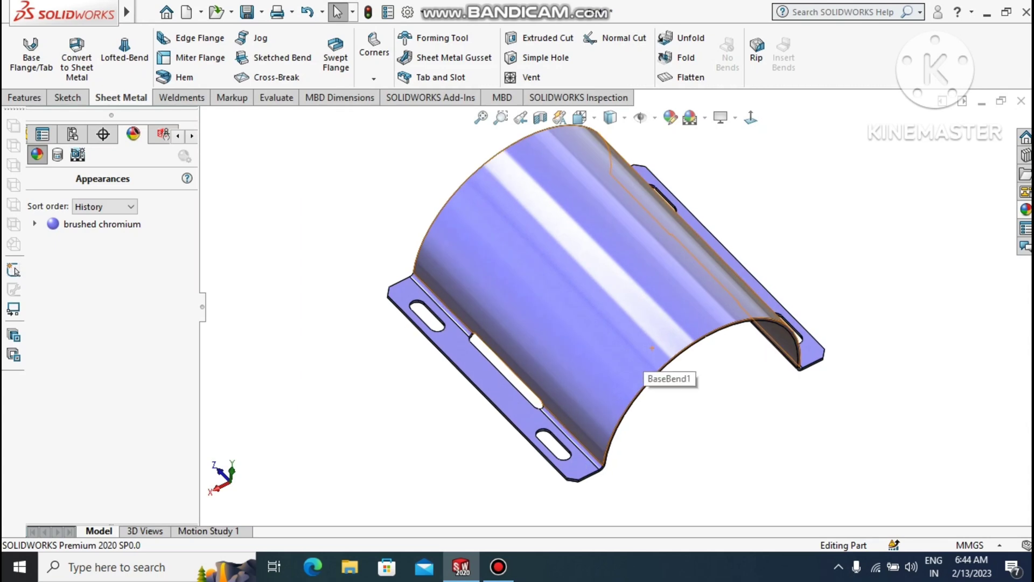
scroll(652, 348, "up", 1)
scroll(641, 316, "down", 1)
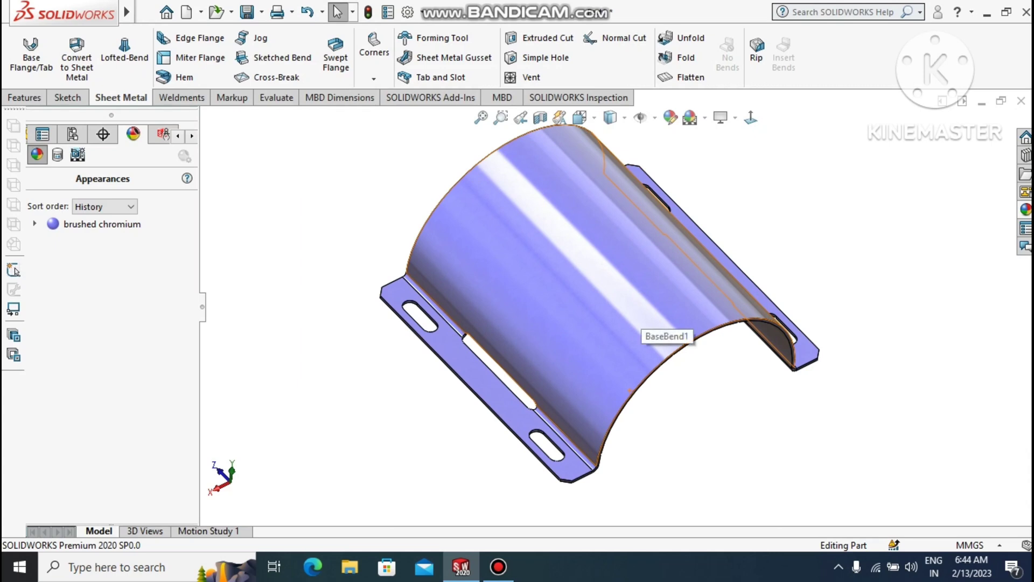
left_click(680, 37)
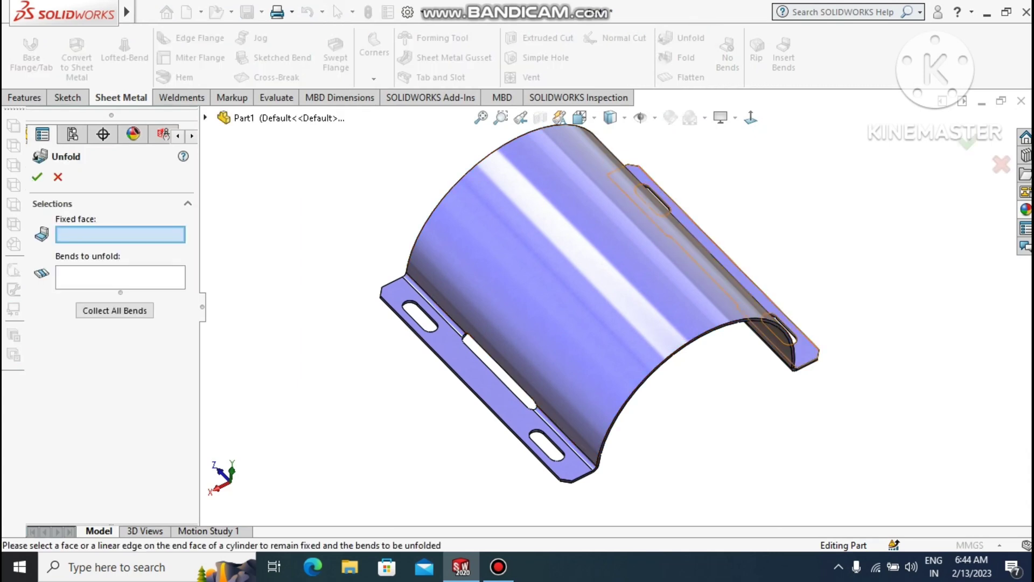
left_click(744, 277)
left_click(114, 311)
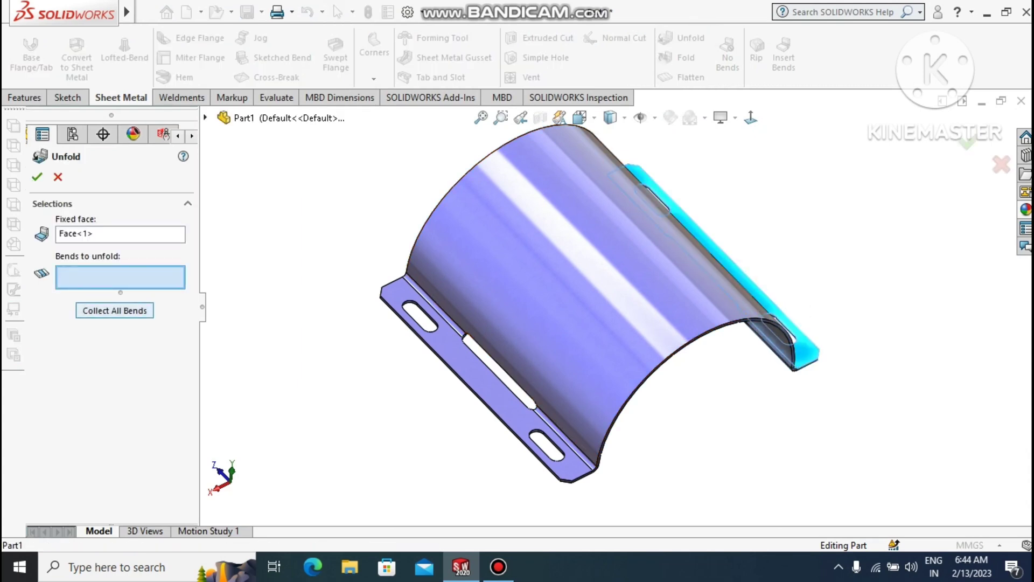
left_click(36, 177)
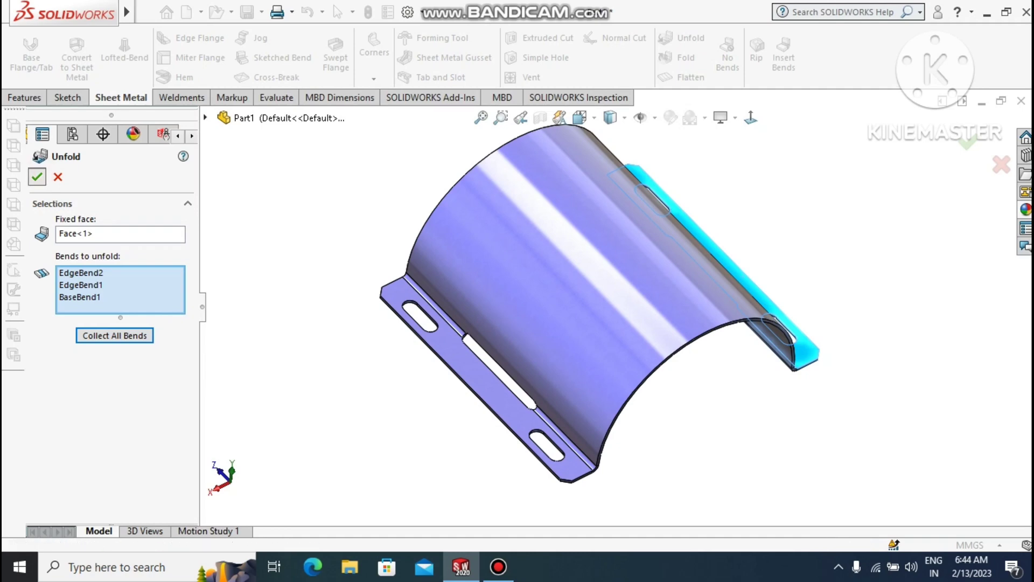
Step: Start a sketch on the flattened middle face and draw a vertical centerline joining the midpoints of its upper and lower edges
right_click(593, 254)
left_click(634, 182)
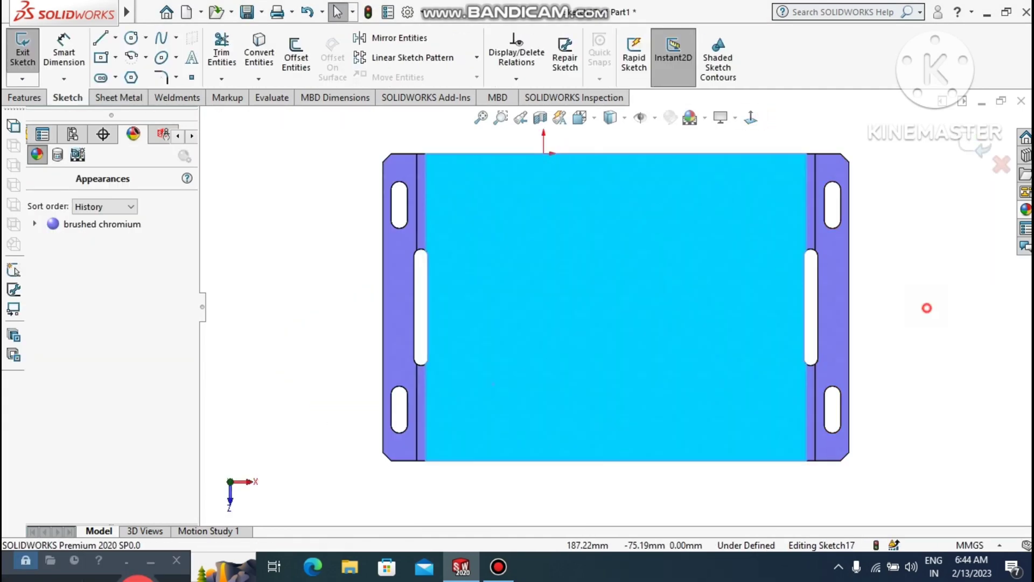
left_click(923, 305)
left_click(116, 37)
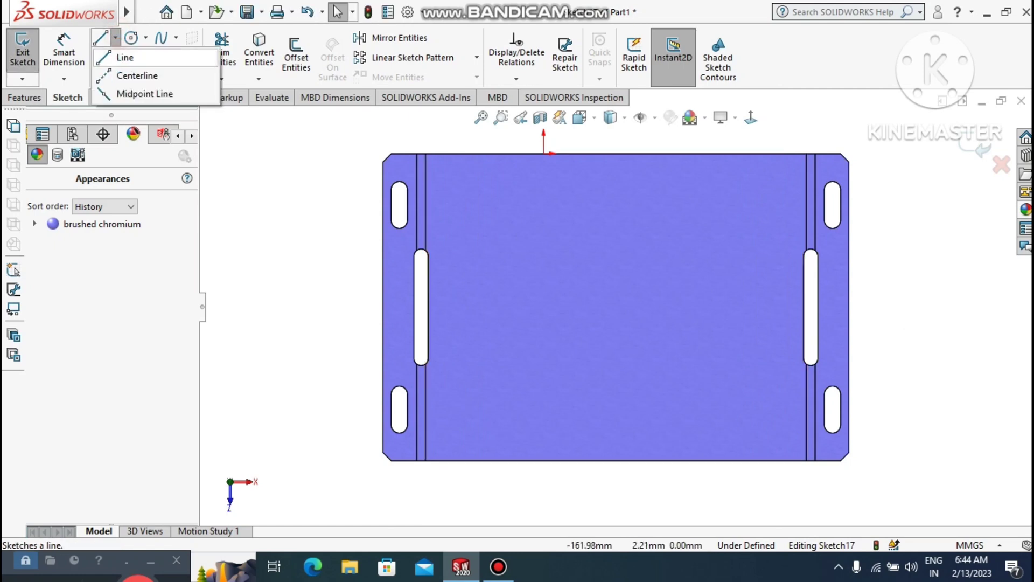
left_click(167, 71)
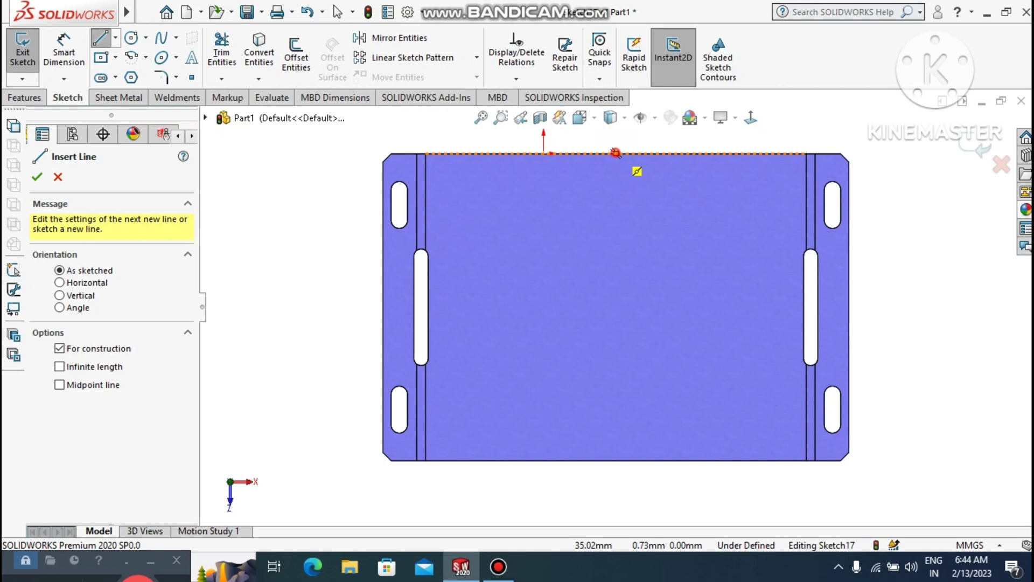
left_click(615, 153)
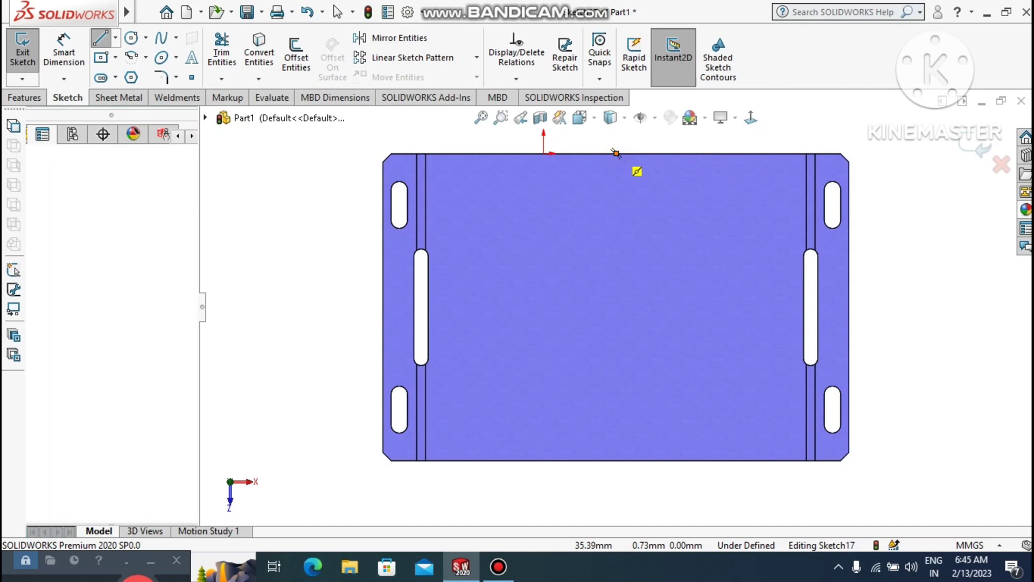
left_click(616, 461)
key("Escape")
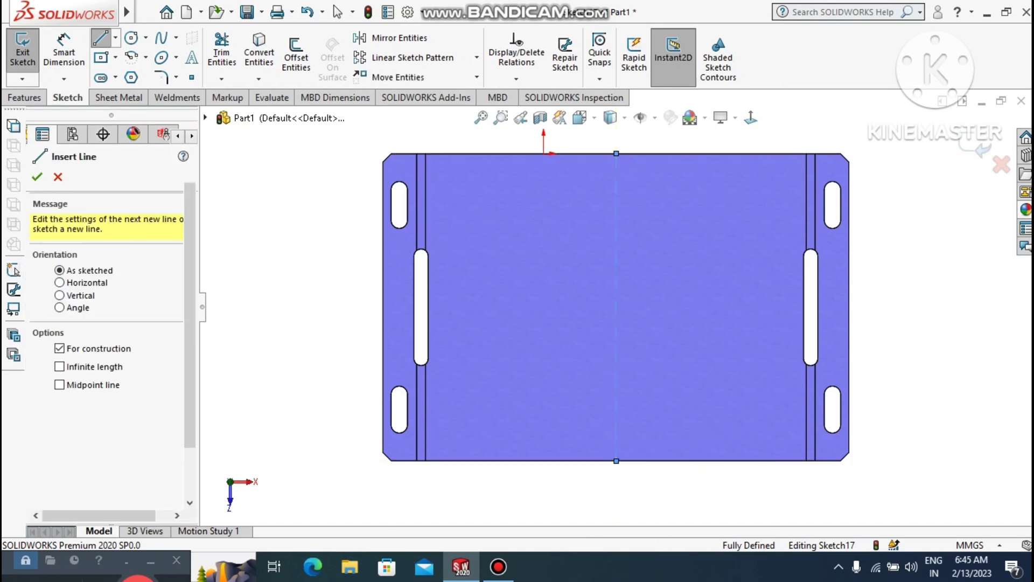
key("Escape")
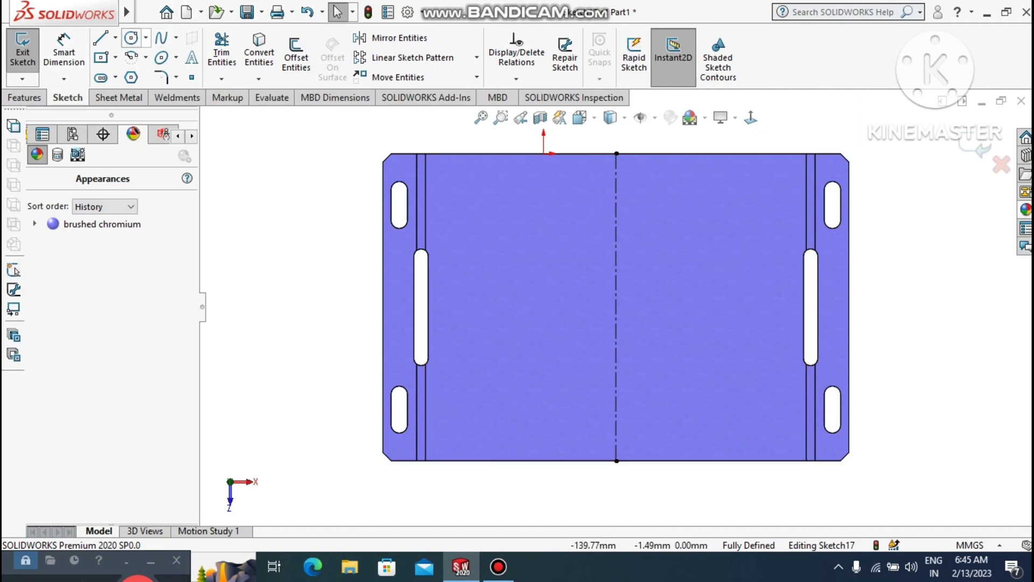
Step: Sketch a circle about 13.6 mm in diameter near the middle face's upper corner on the negative X side
left_click(131, 37)
left_click(461, 183)
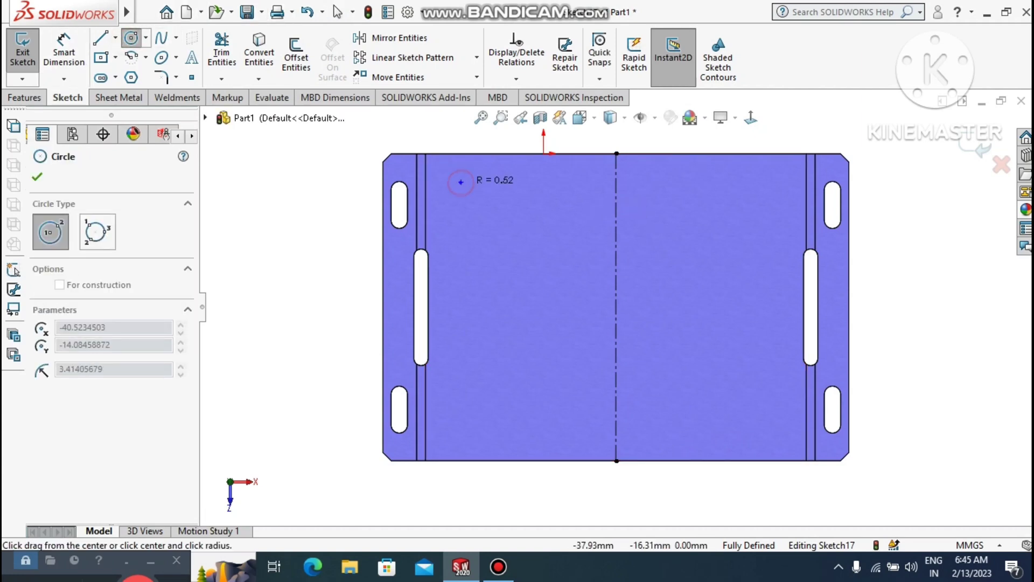
left_click(473, 188)
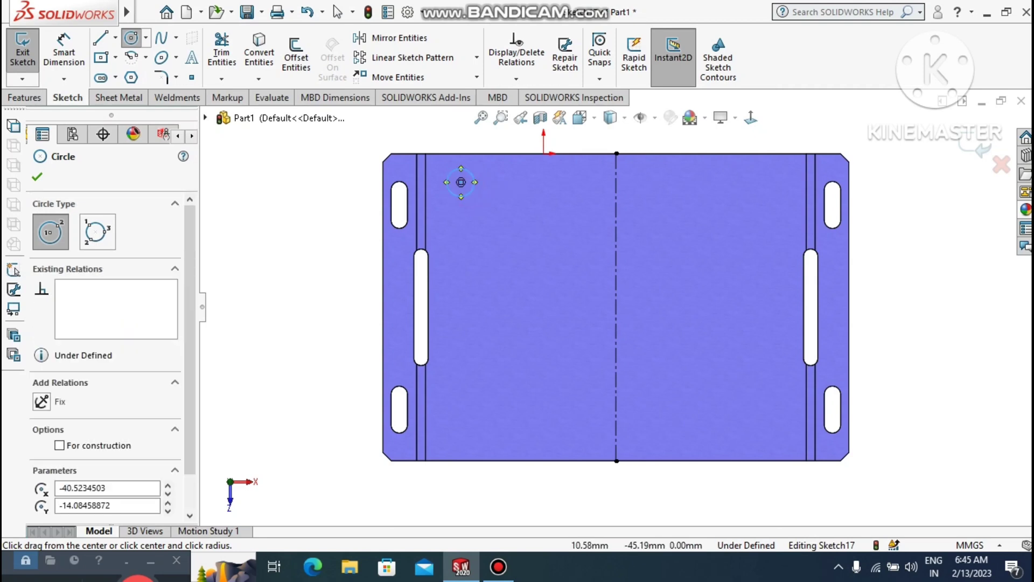
key("Escape")
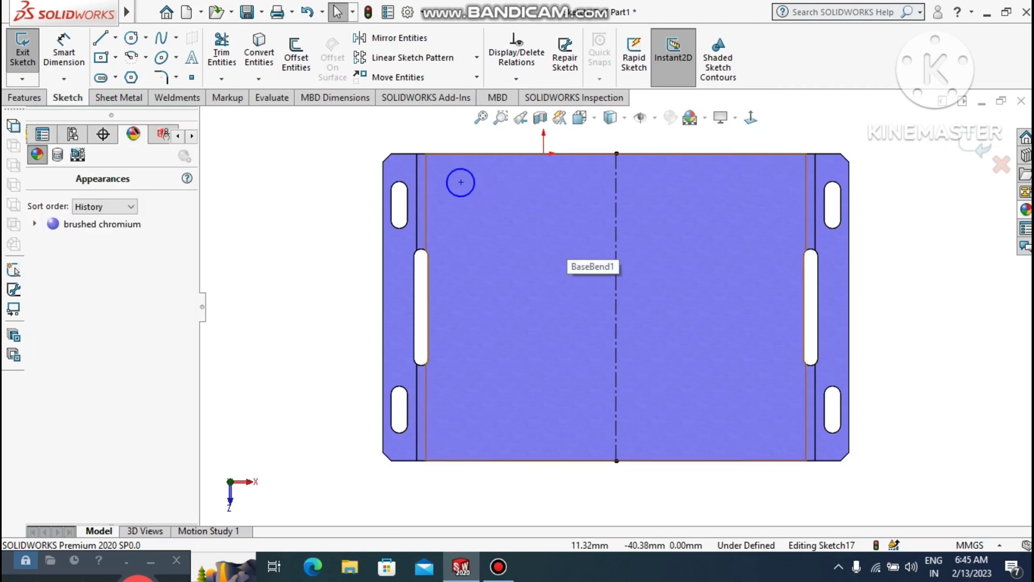
Step: Dimension the circle's diameter to 7 mm
left_click(64, 47)
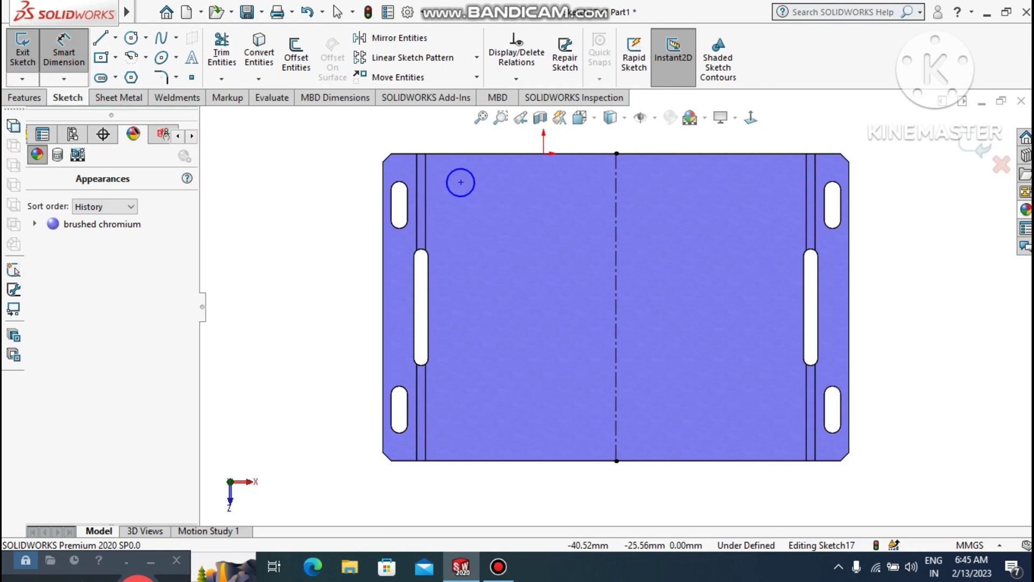
left_click(450, 192)
left_click(290, 266)
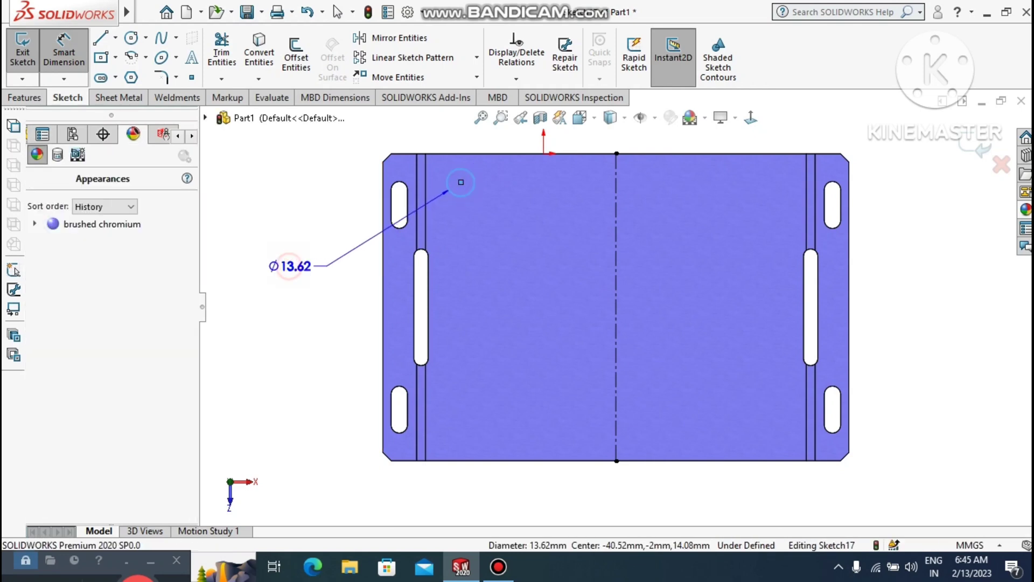
type("5")
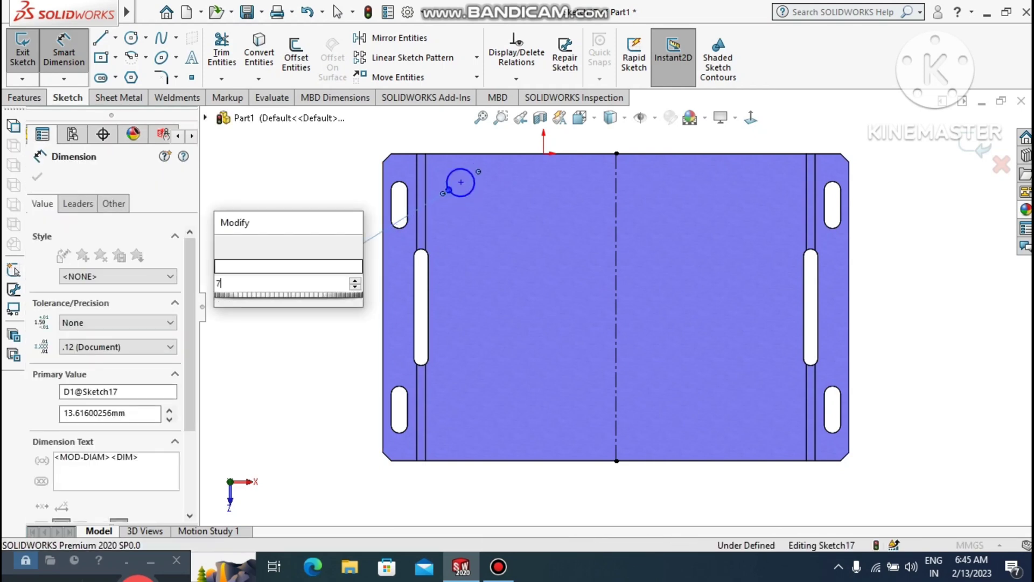
key("Return")
type("7")
key("Return")
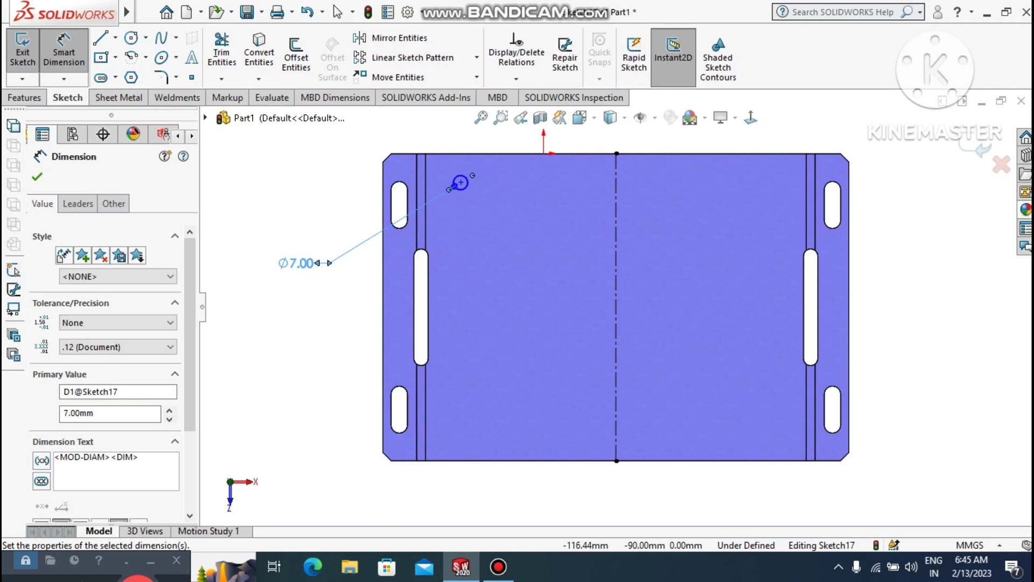
left_click(279, 189)
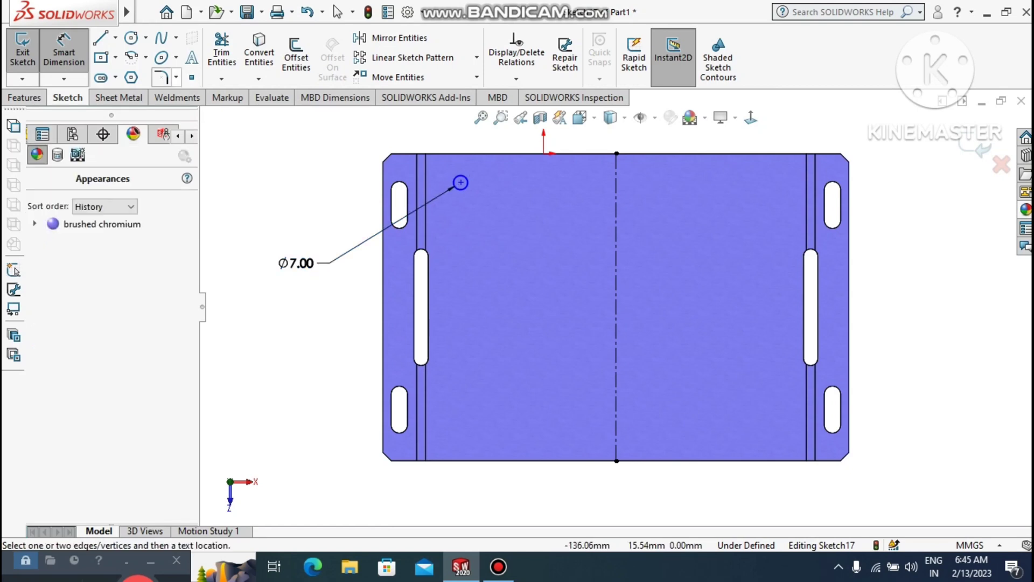
Step: Dimension the circle's centre to 12 mm from the middle face's upper edge
left_click(466, 155)
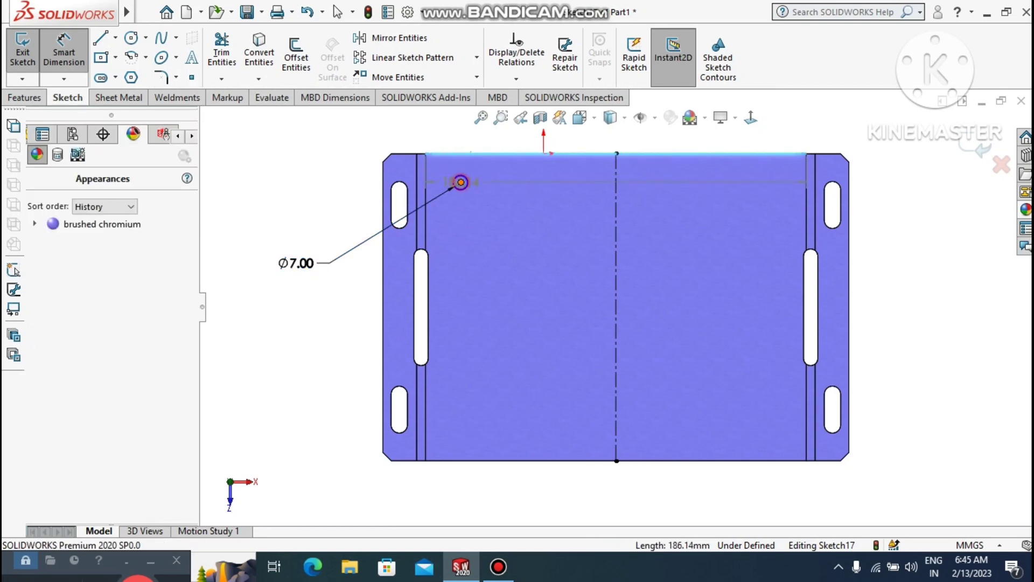
left_click(461, 182)
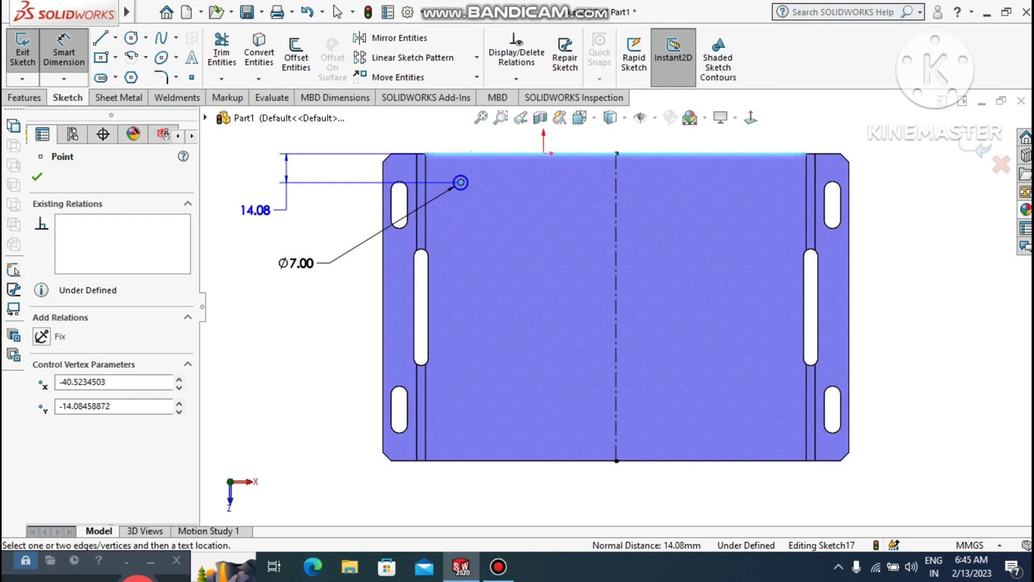
left_click(288, 212)
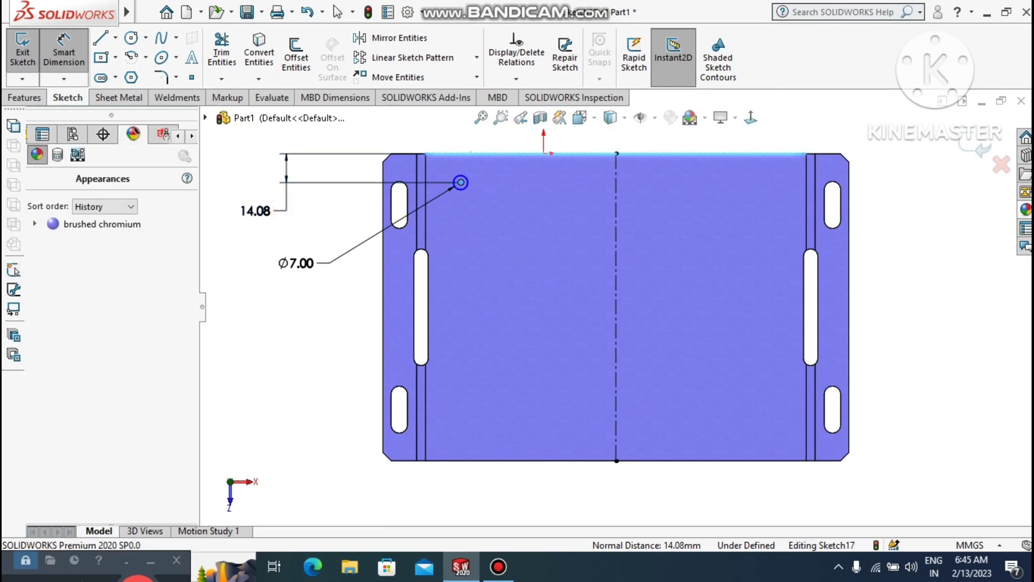
type("15")
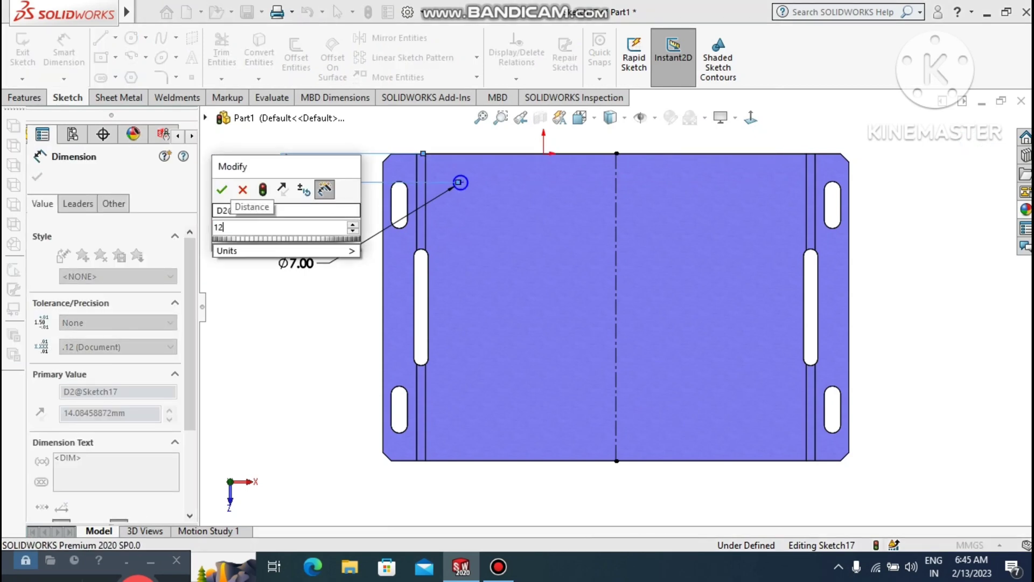
key("Return")
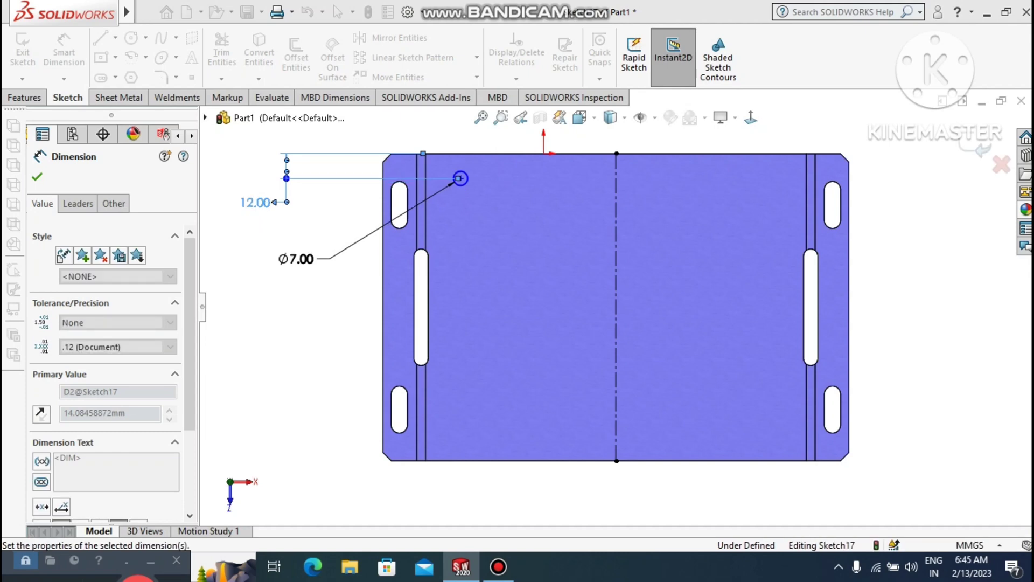
left_click(249, 334)
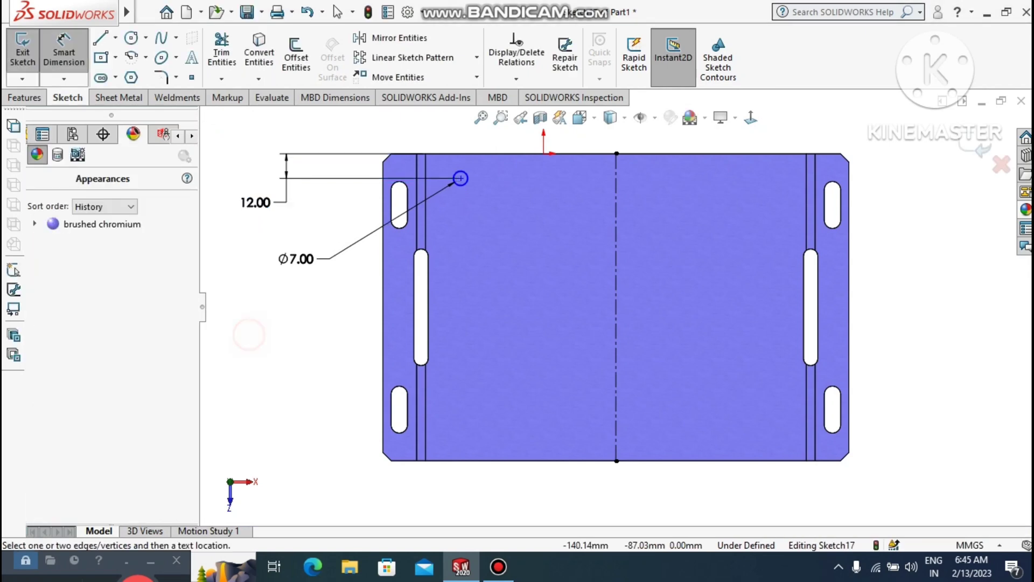
Step: Dimension the circle's centre to 30 mm from the flat pattern's outer edge on the negative X side
left_click(461, 178)
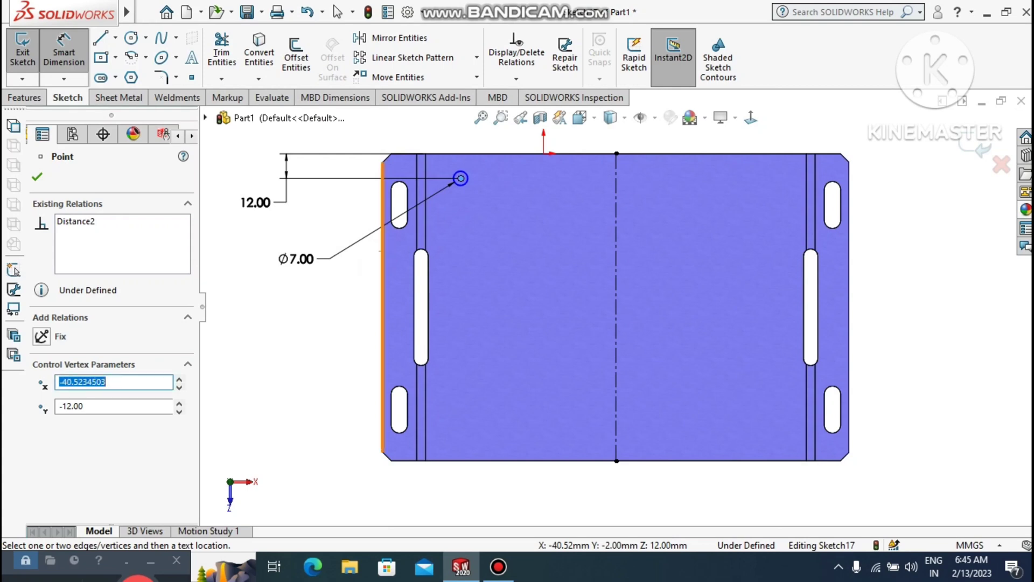
left_click(383, 251)
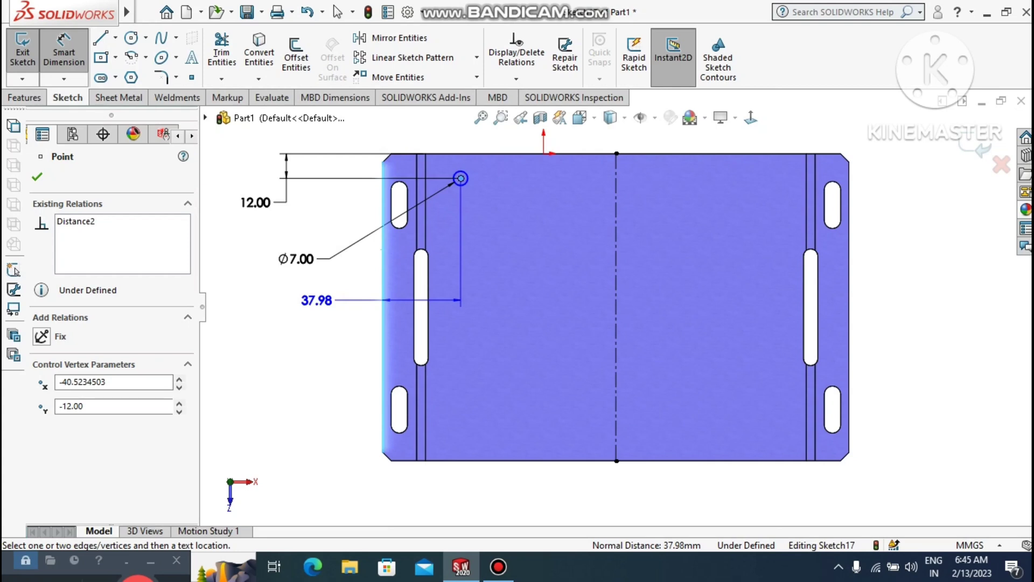
left_click(317, 300)
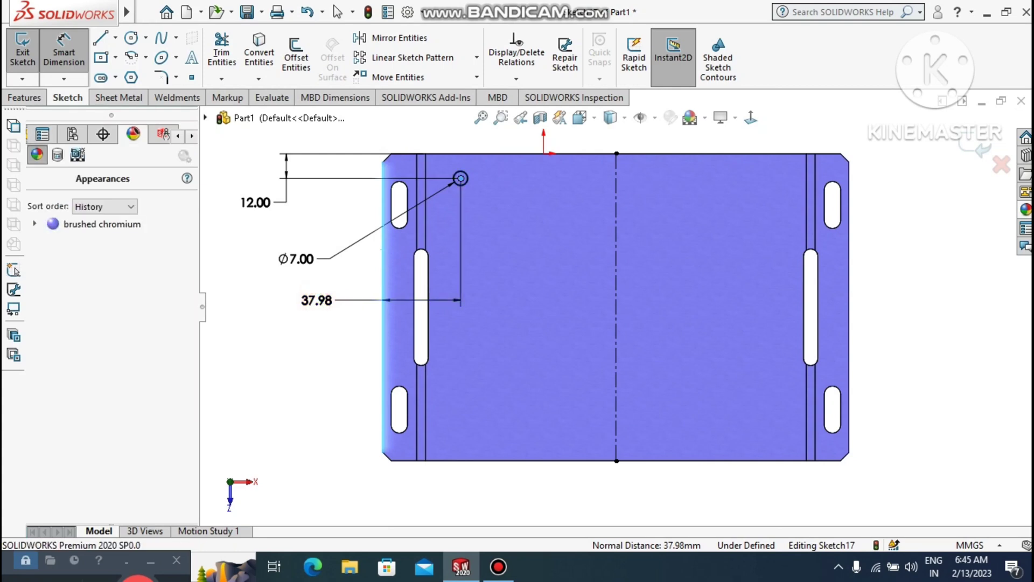
type("38")
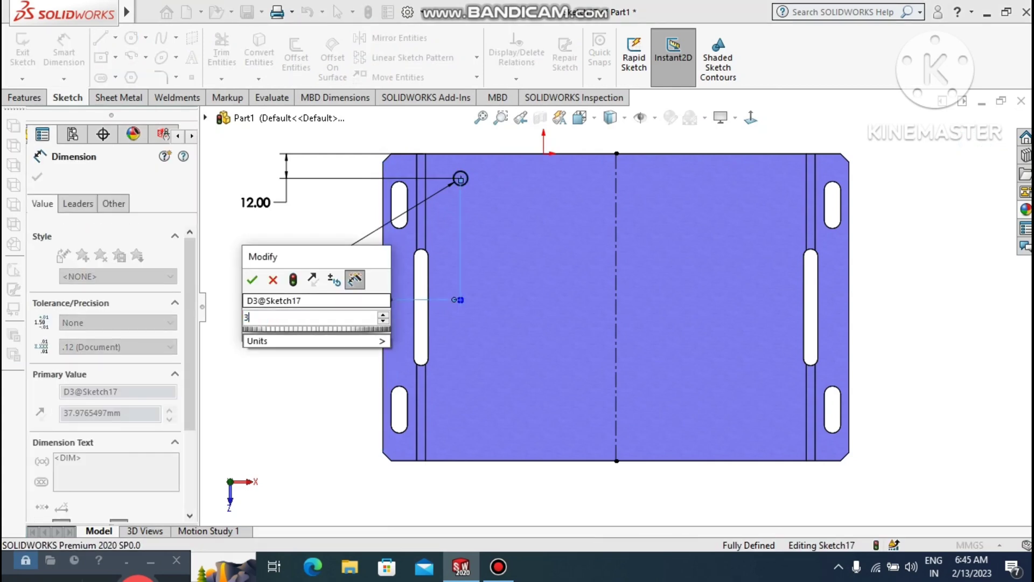
key("Return")
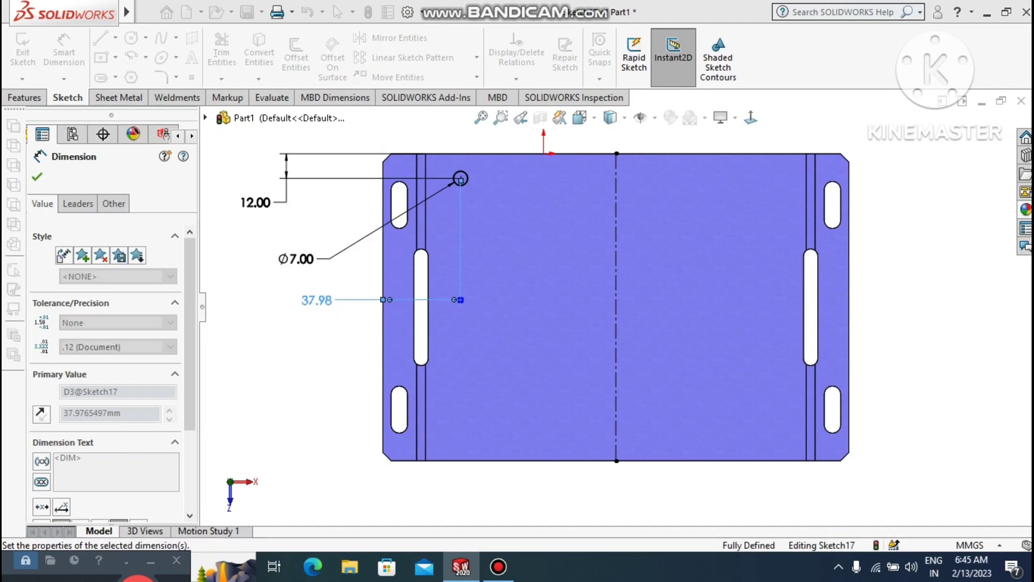
left_click(263, 358)
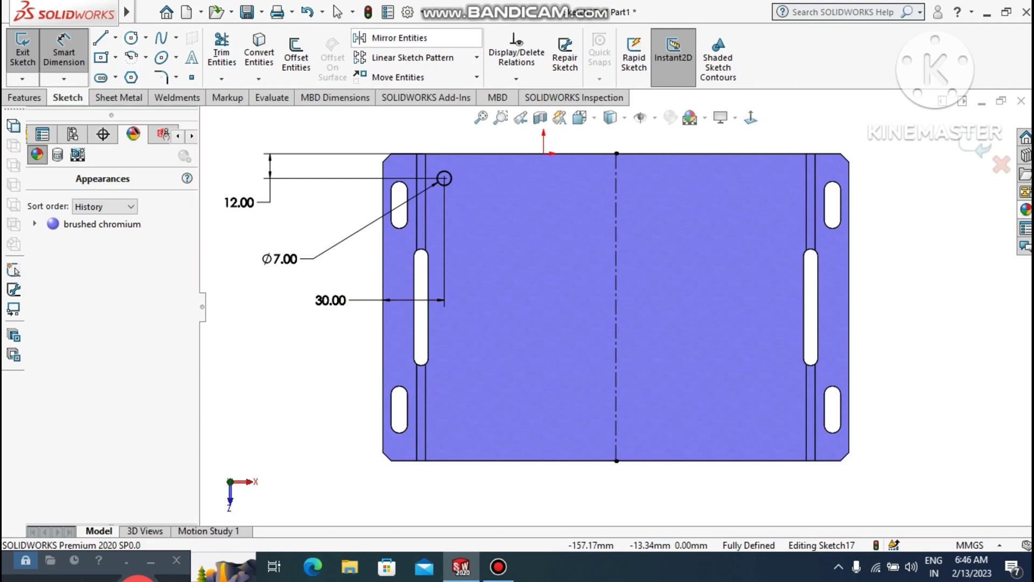
Step: Pattern the 7 mm circle linearly along the X-axis with 7 instances spaced 12 mm apart
left_click(407, 57)
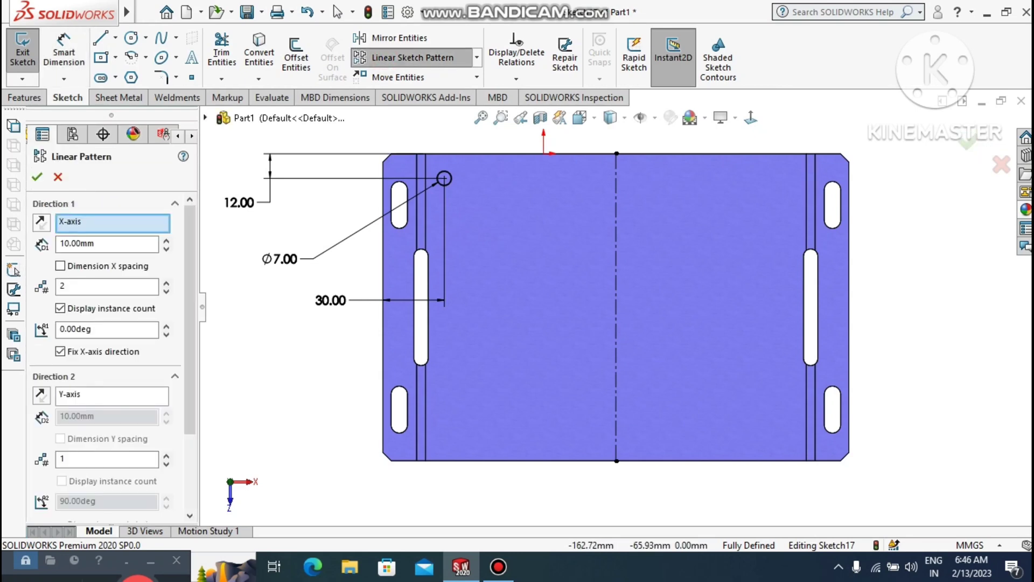
scroll(108, 350, "down", 3)
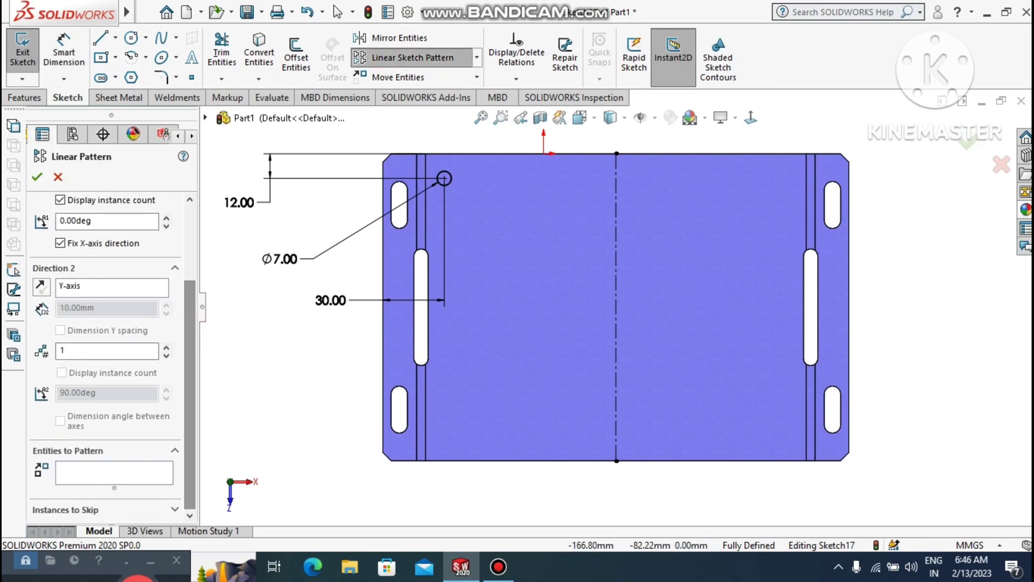
left_click(129, 467)
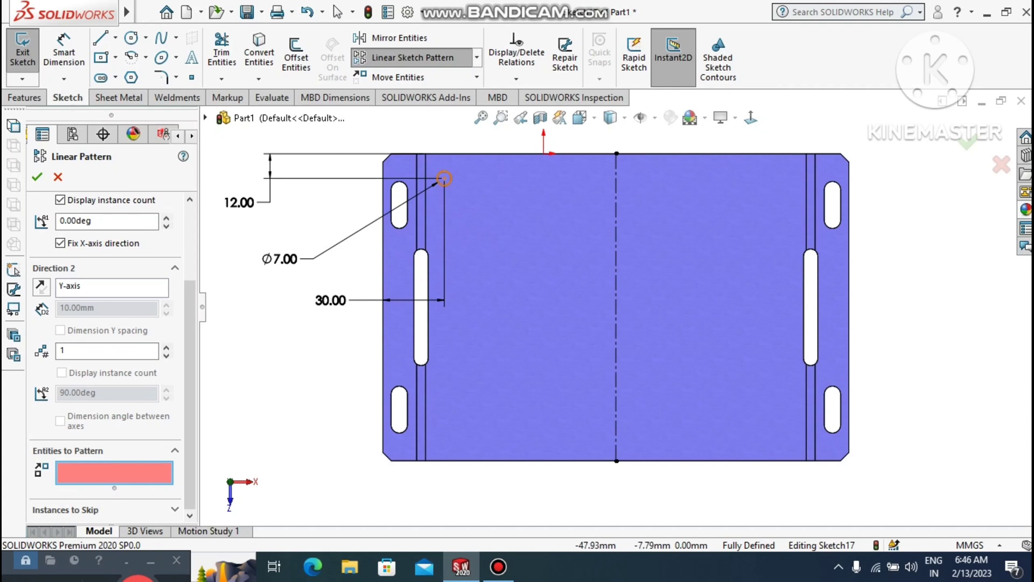
left_click(444, 178)
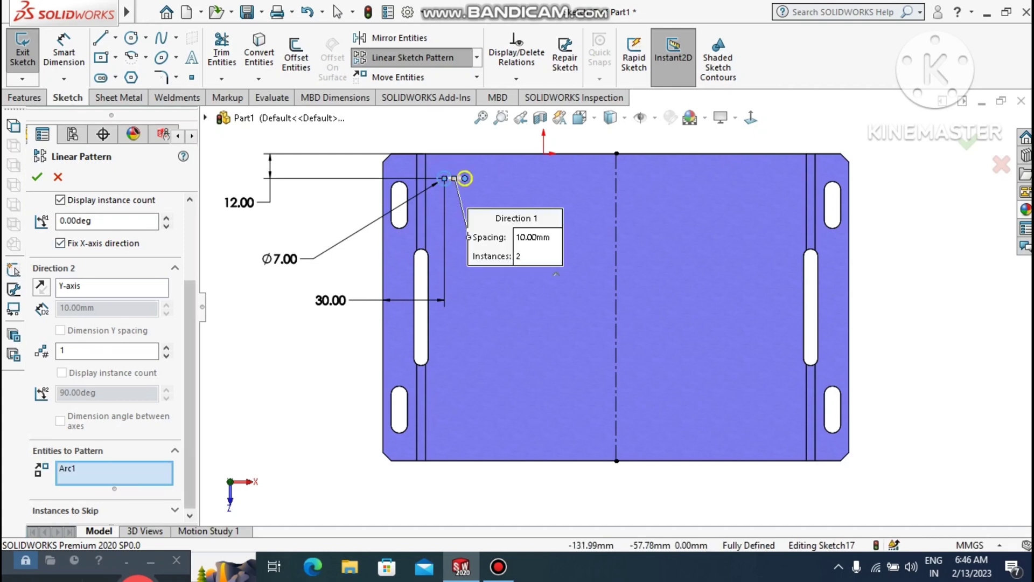
scroll(108, 350, "up", 3)
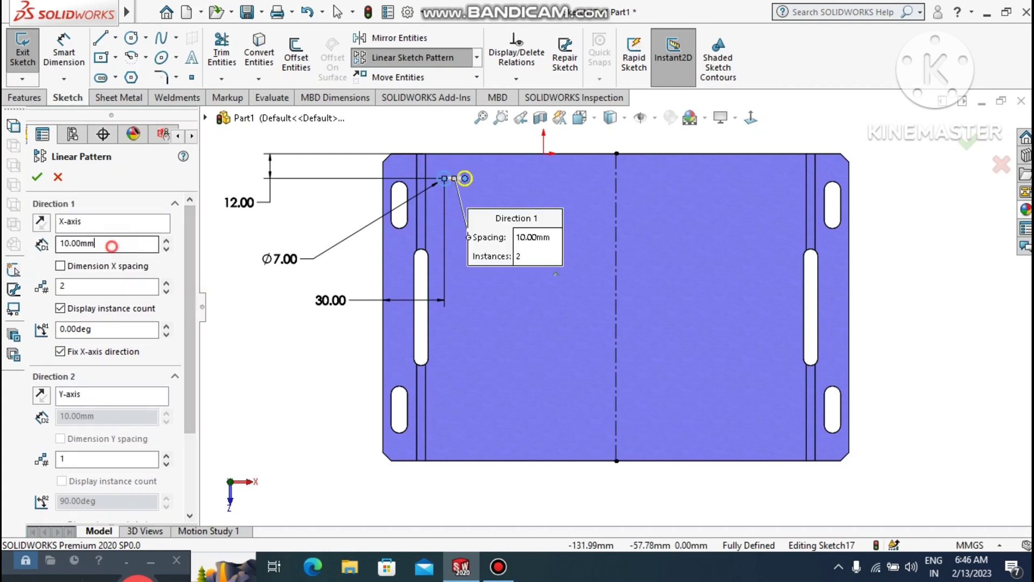
left_click_drag(89, 243, 23, 244)
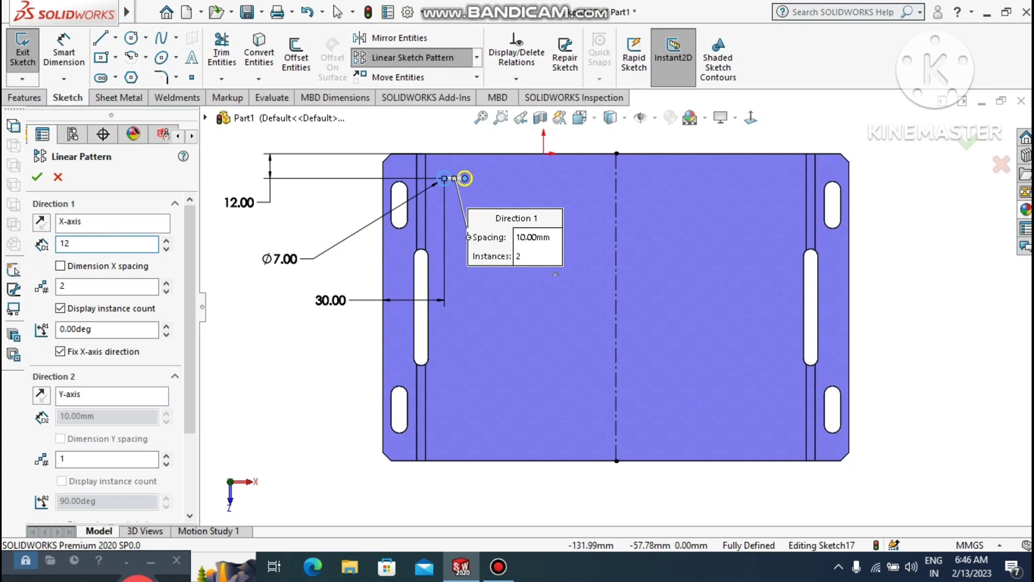
key("Return")
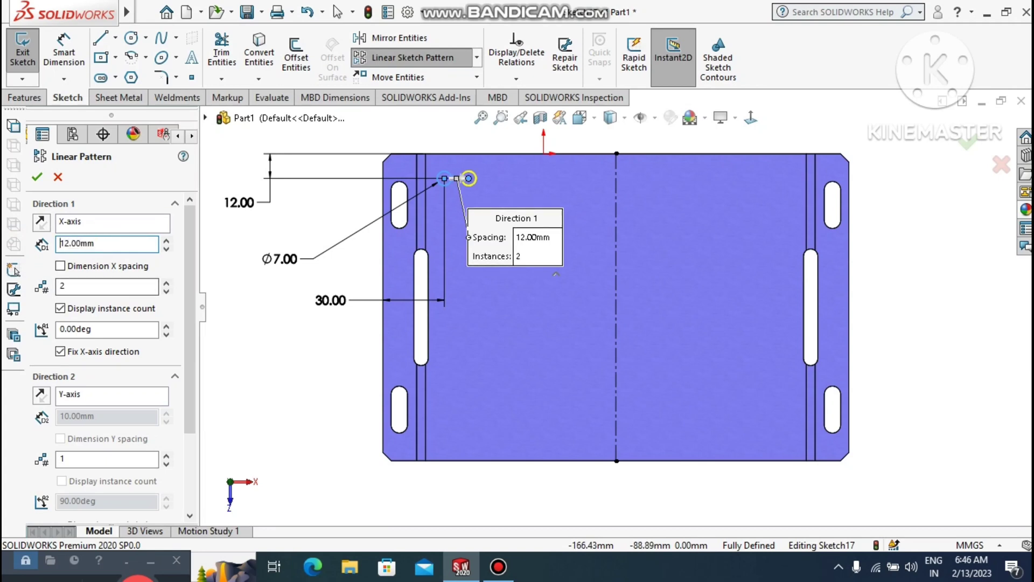
left_click(167, 283)
left_click(167, 283)
left_click(166, 283)
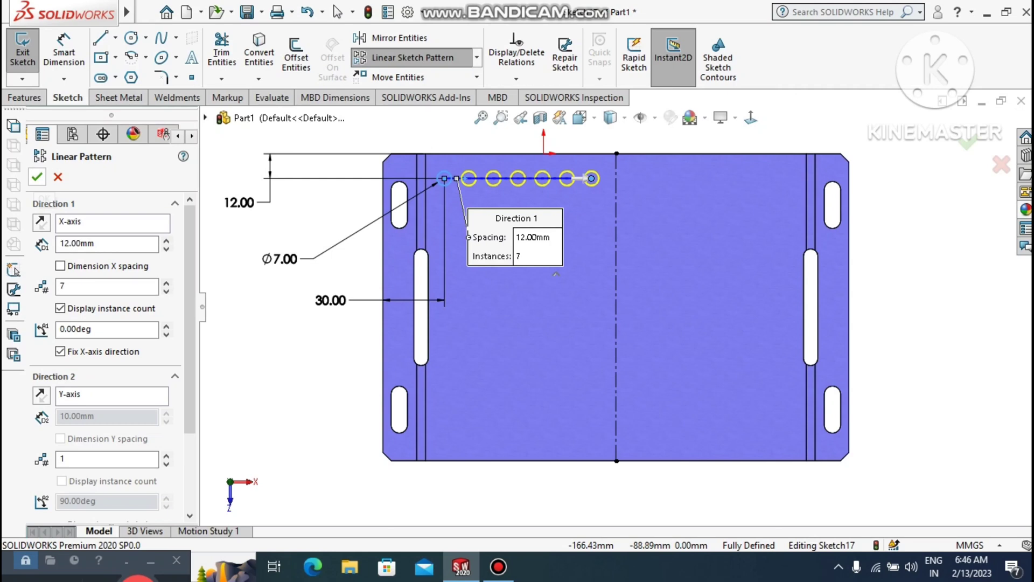
left_click(36, 177)
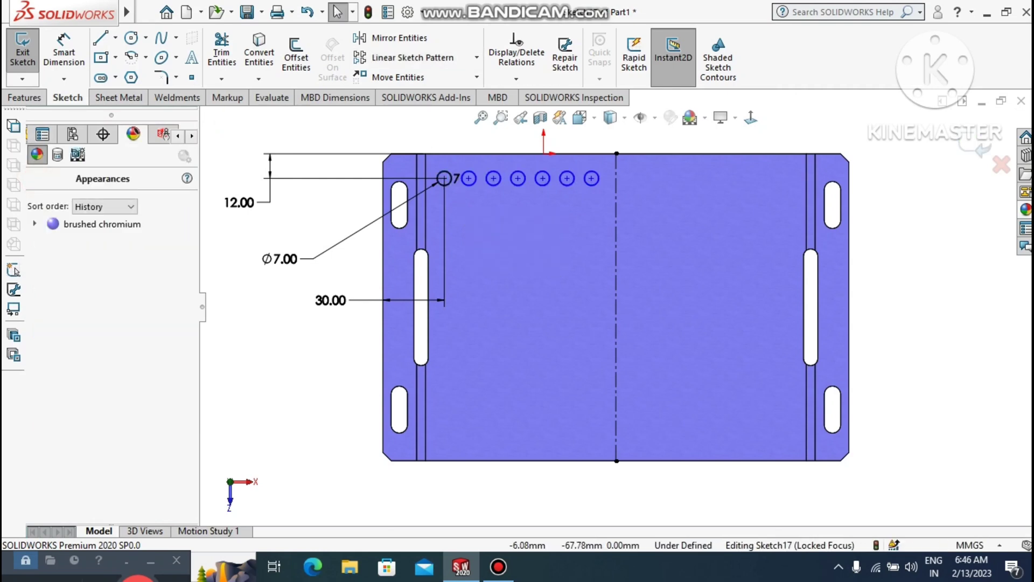
Step: Draw a horizontal centerline joining the centres of the first two circles in the patterned row
scroll(447, 172, "down", 2)
left_click(115, 37)
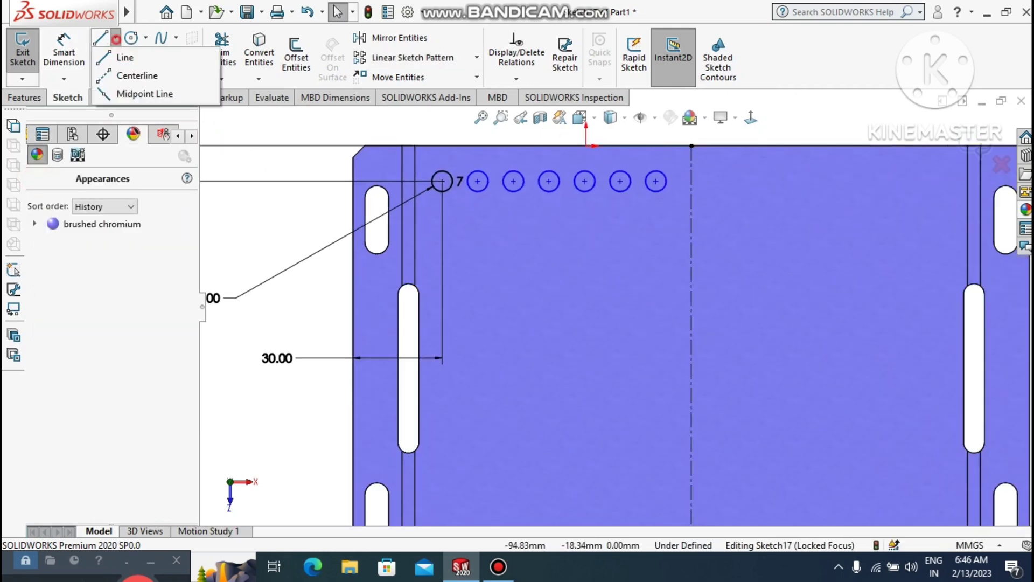
left_click(137, 75)
scroll(420, 156, "down", 2)
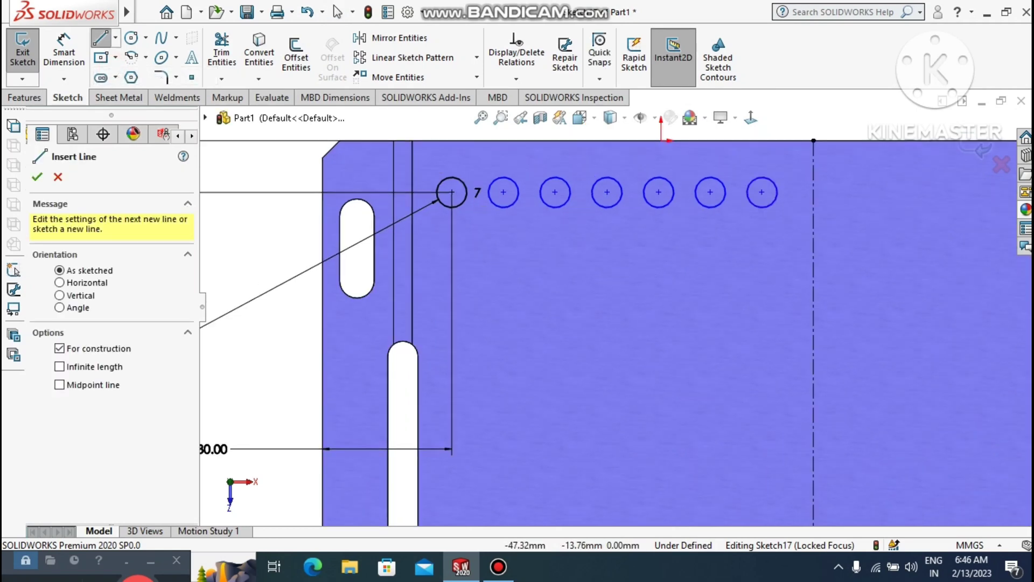
scroll(437, 201, "down", 1)
left_click(467, 200)
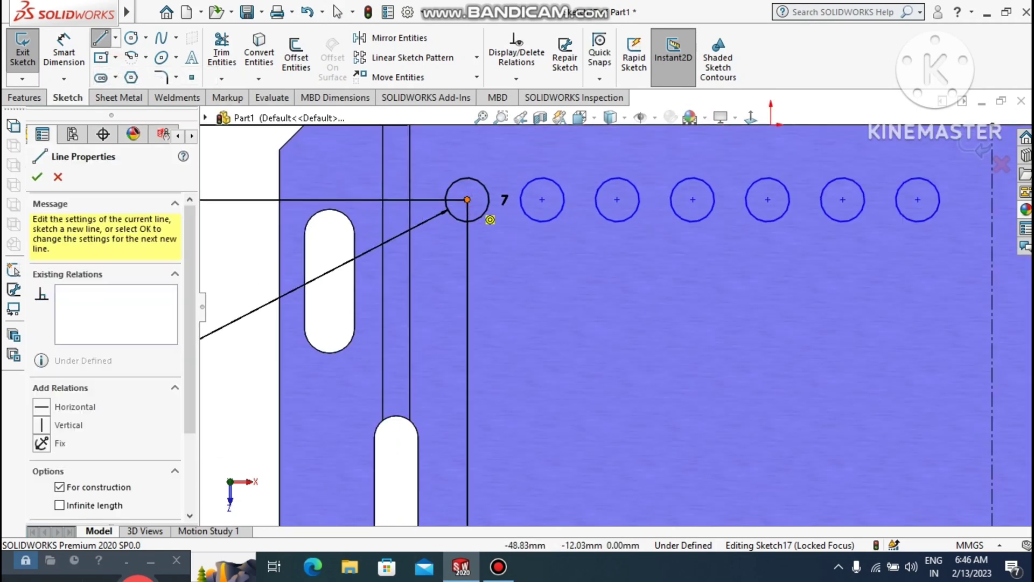
left_click(542, 200)
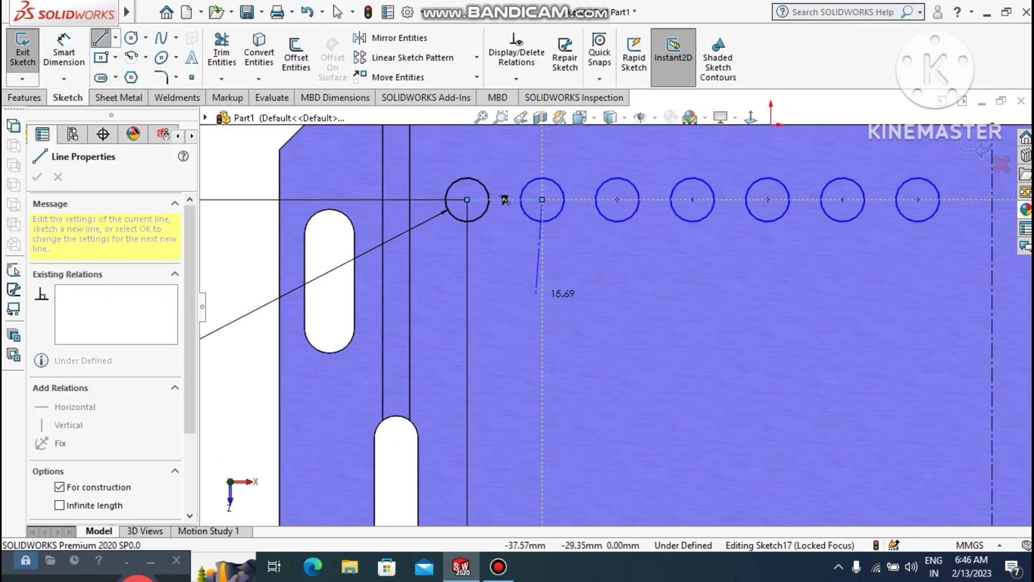
key("Escape")
key("Escape")
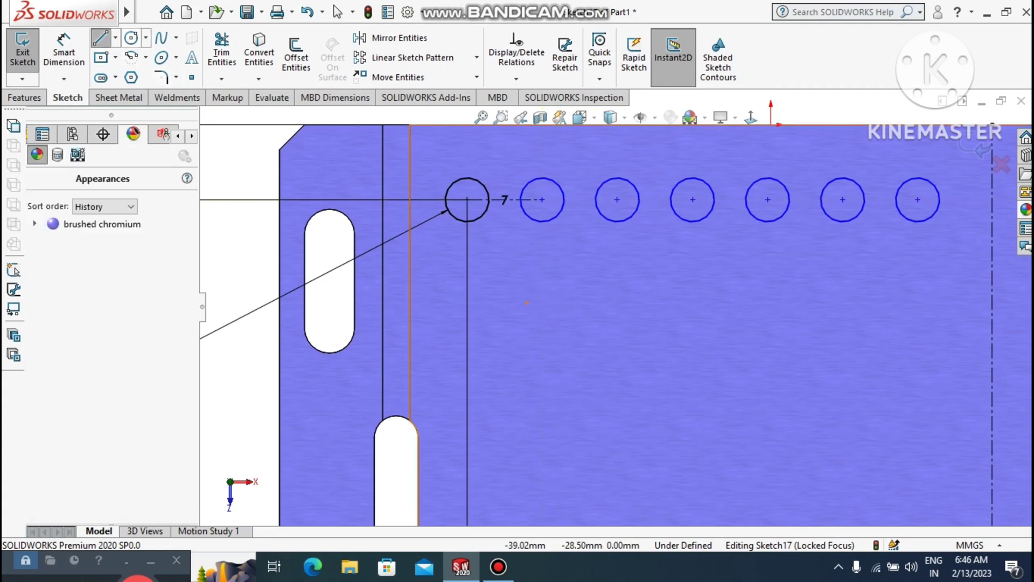
Step: Draw a vertical centerline about 11 mm long downward from the midpoint of the short horizontal centerline
left_click(116, 38)
left_click(114, 75)
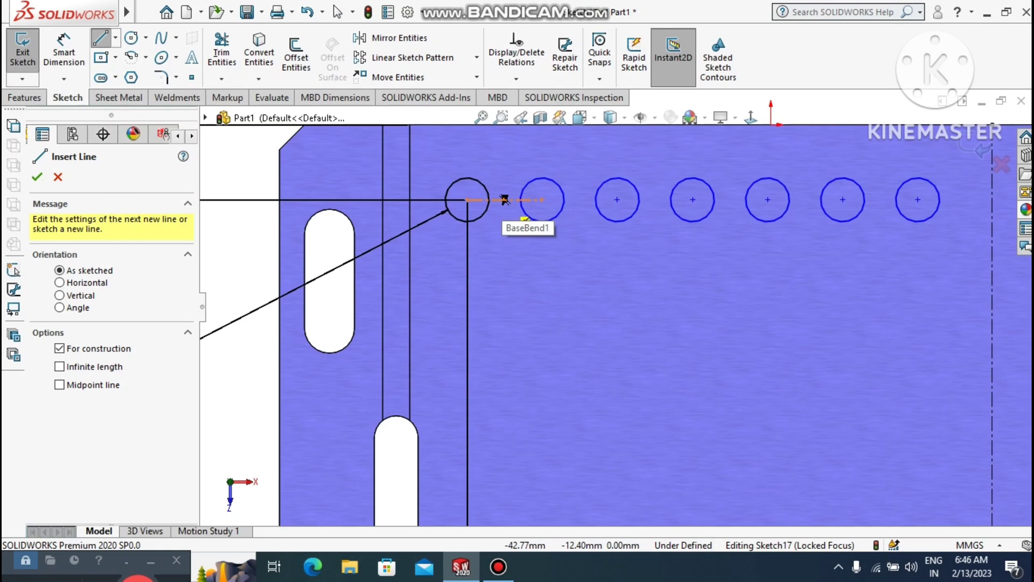
left_click(505, 200)
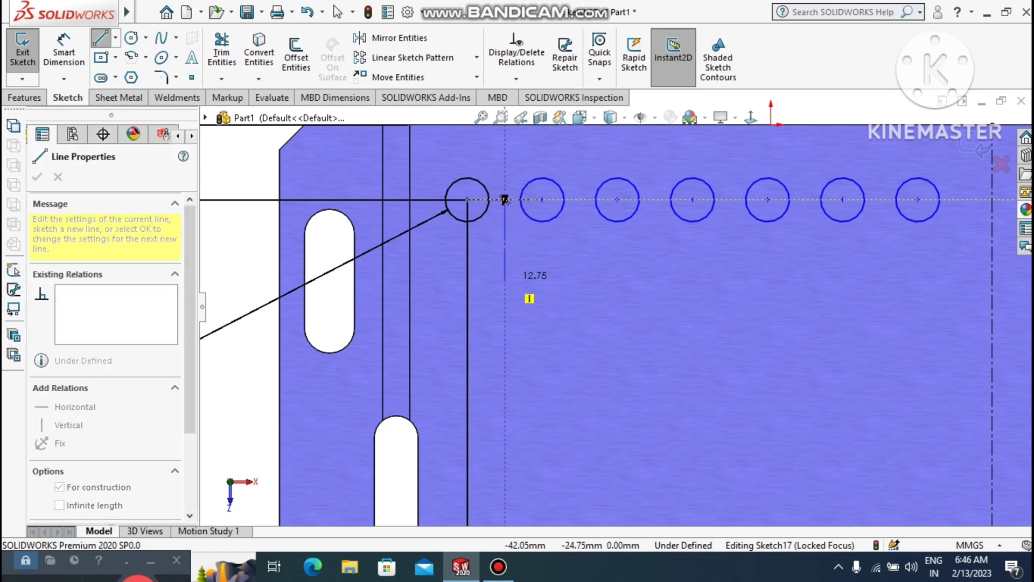
left_click(505, 268)
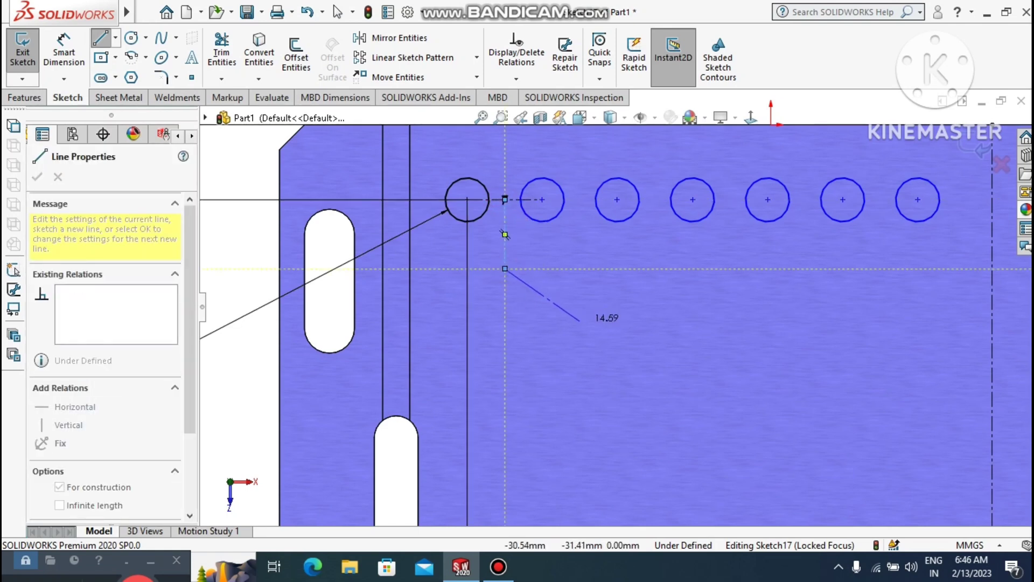
key("Escape")
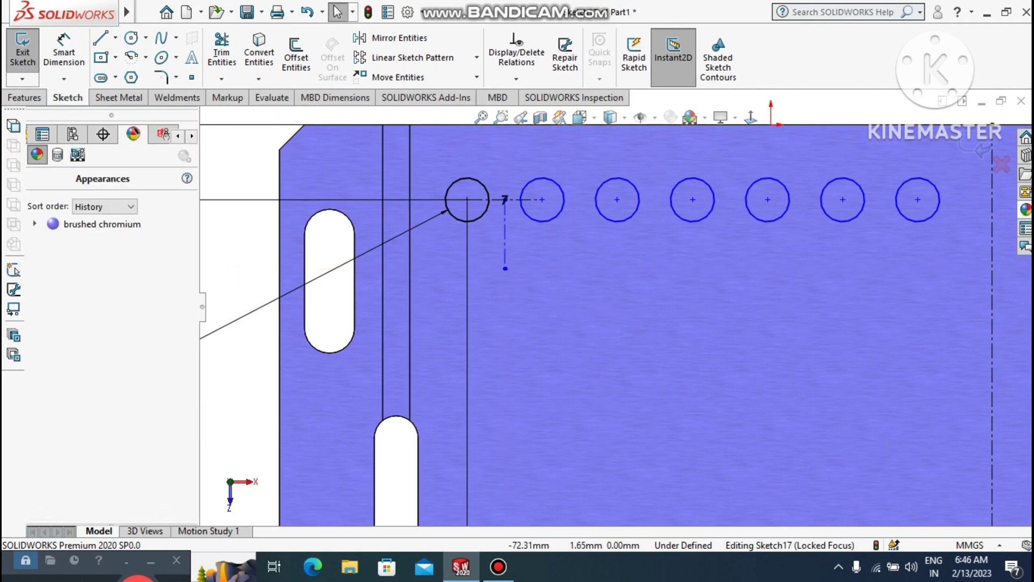
Step: Sketch a circle about 7.7 mm in diameter centred on the lower end of the short vertical centerline
left_click(131, 38)
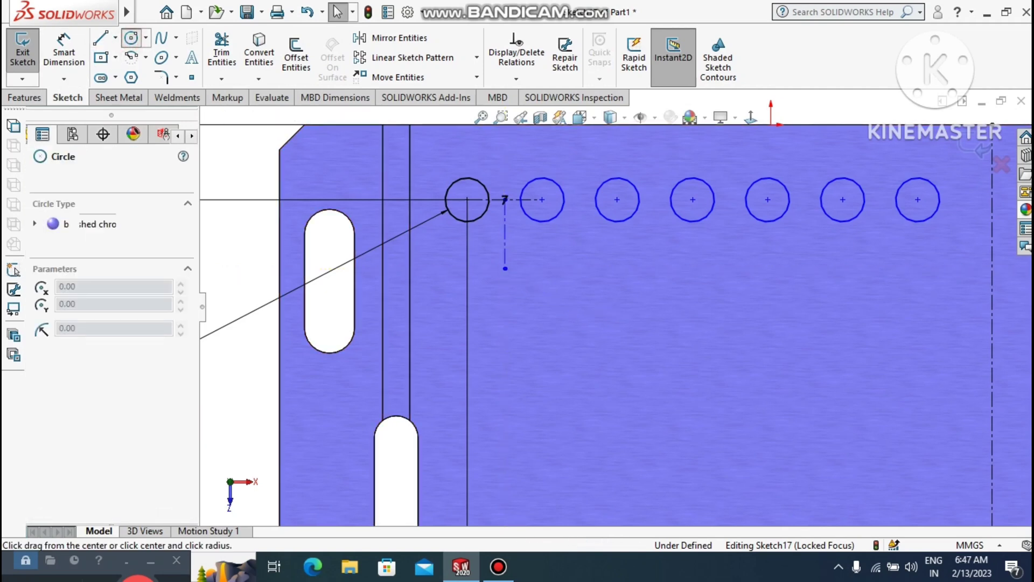
left_click(505, 268)
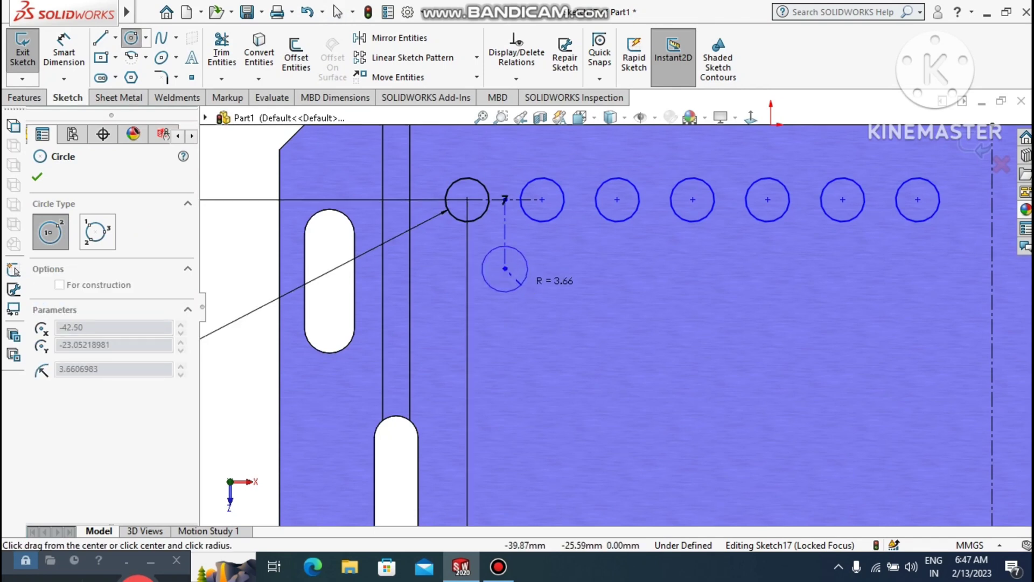
left_click(527, 278)
key("Escape")
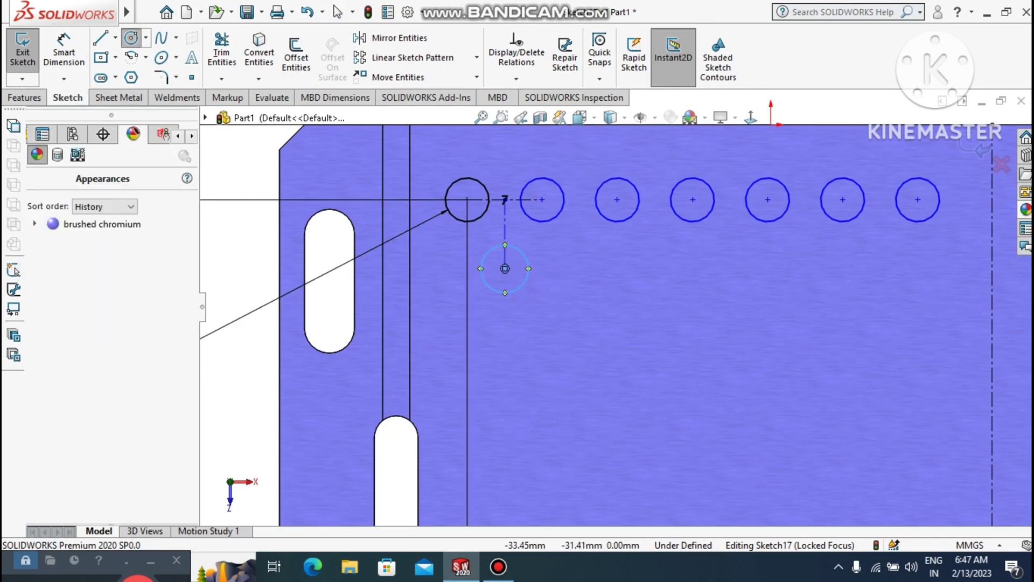
key("z")
key("z")
Step: Dimension the diameter of the circle below the patterned row to 7 mm
left_click(63, 53)
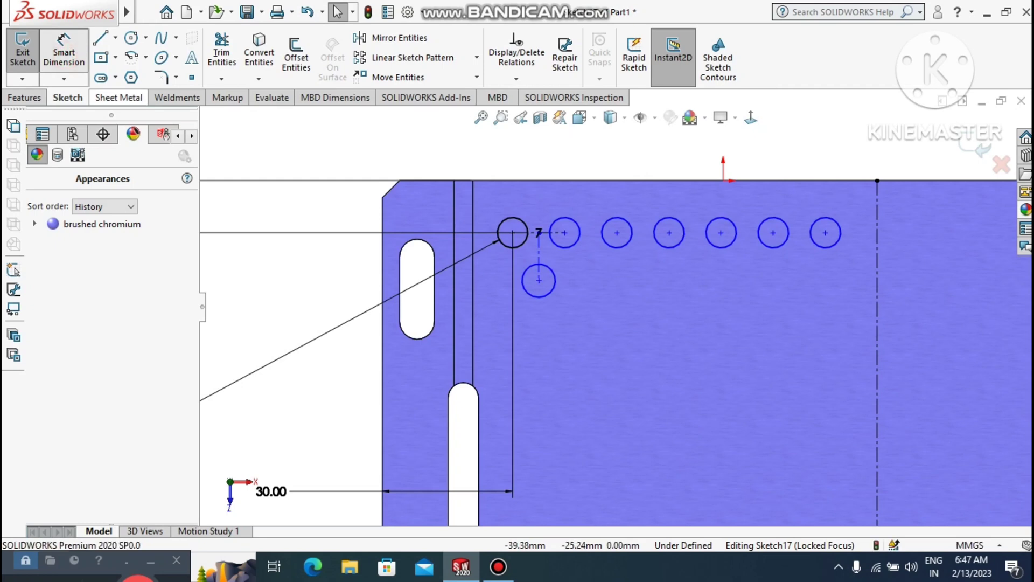
left_click(537, 297)
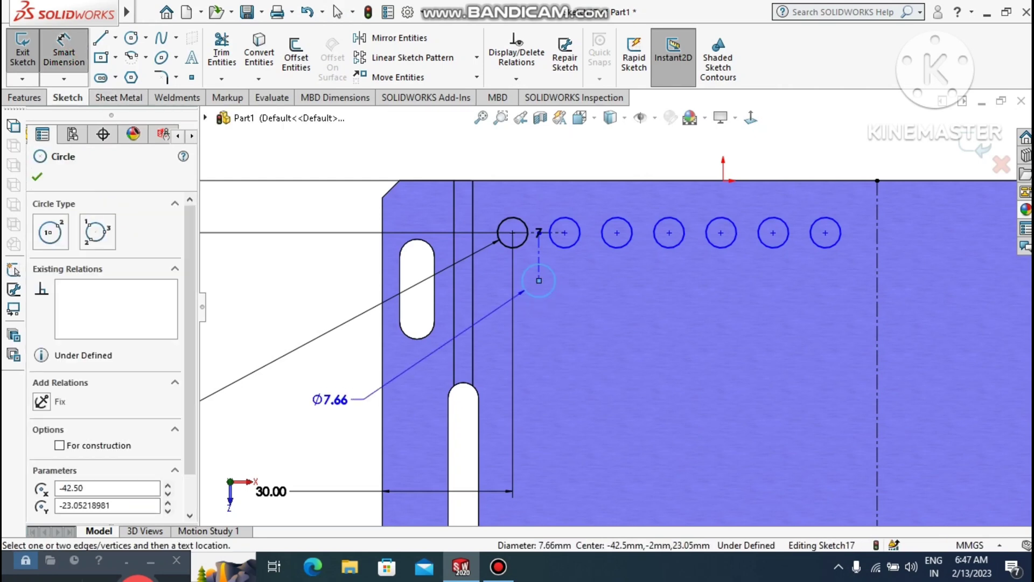
left_click(330, 400)
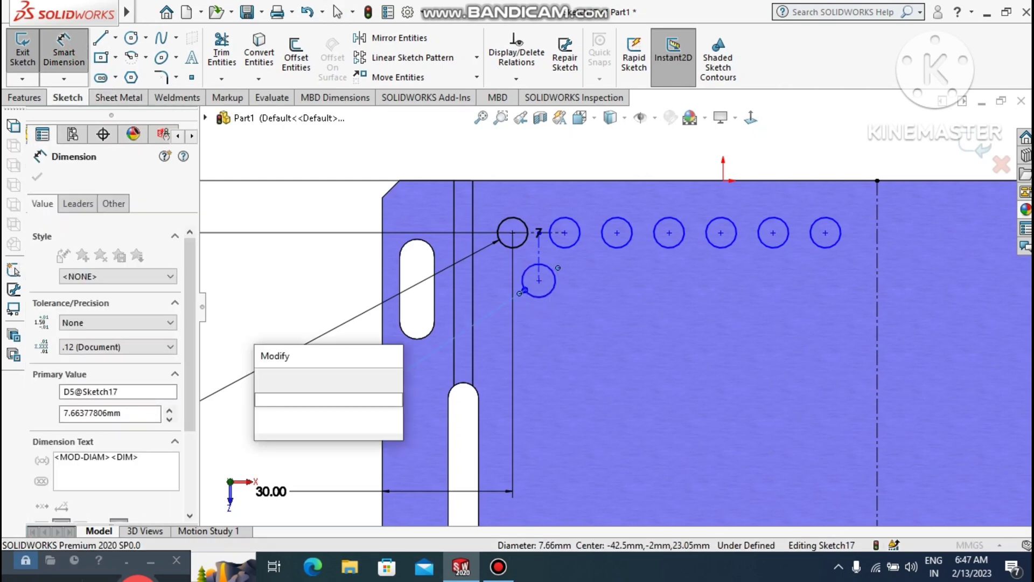
type("7")
key("Return")
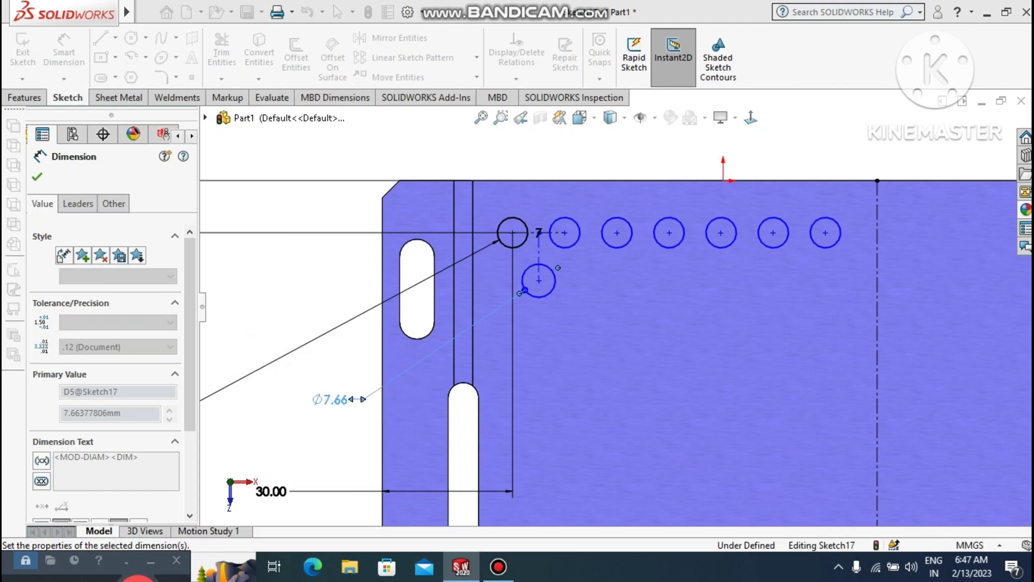
left_click(291, 418)
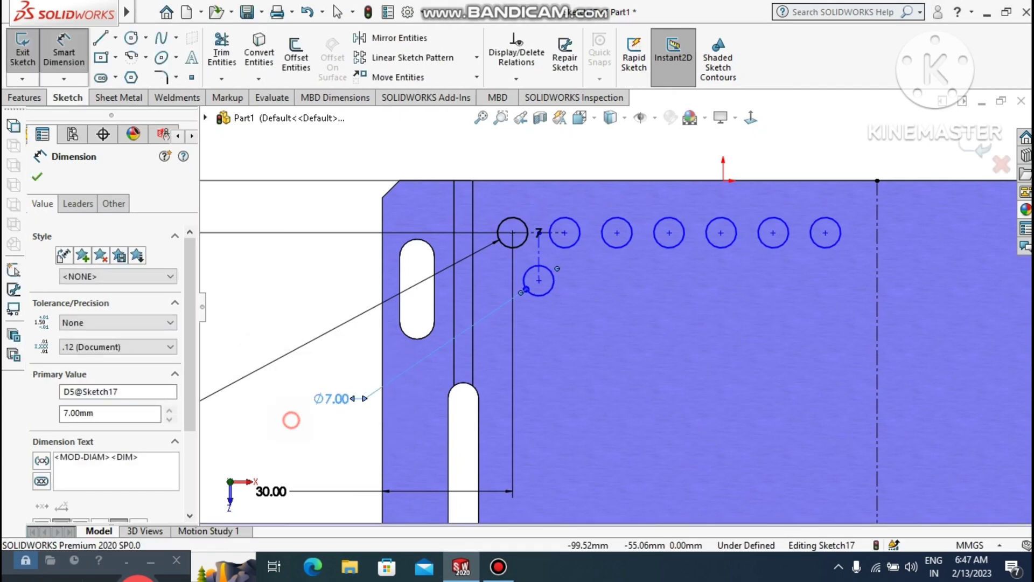
Step: Dimension the short vertical centerline between the upper row and the lower circle to 8.5 mm
left_click(539, 256)
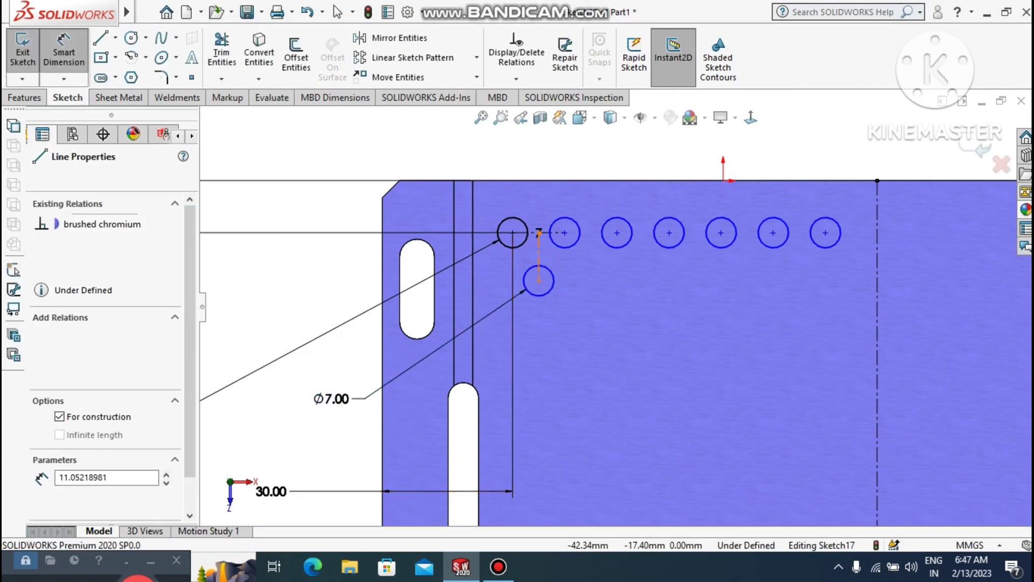
left_click(311, 260)
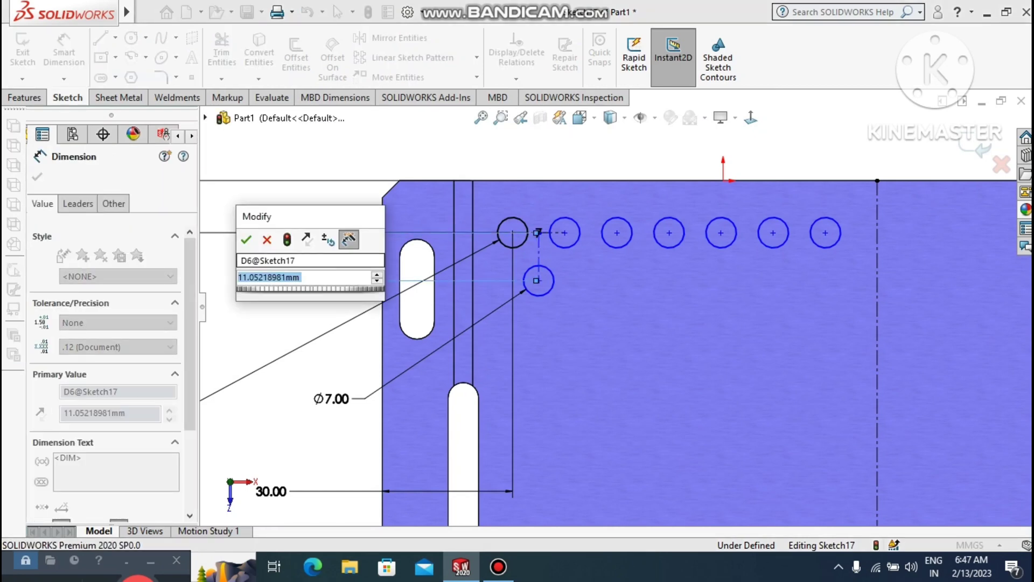
type("8.5")
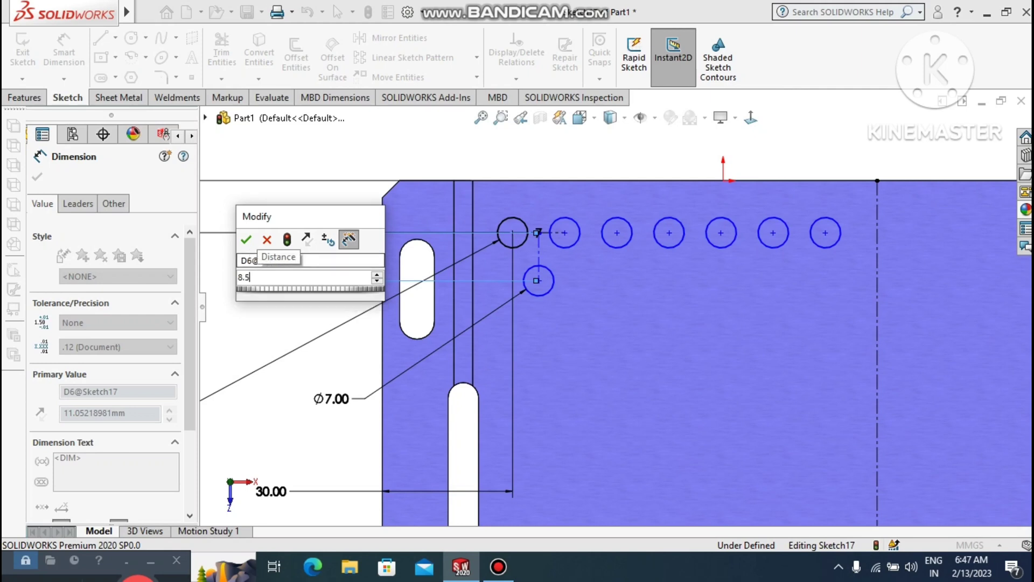
key("Return")
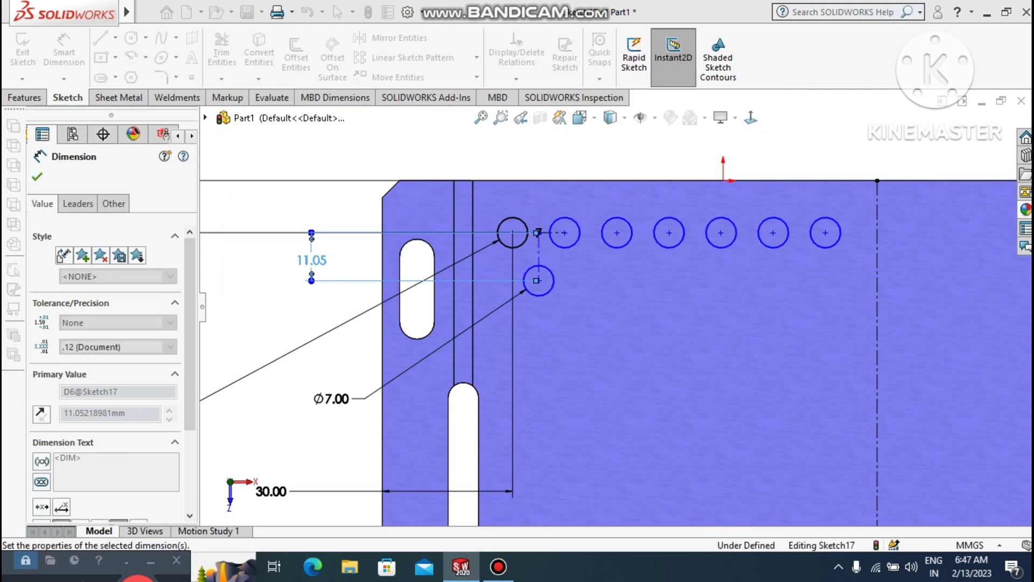
left_click(269, 284)
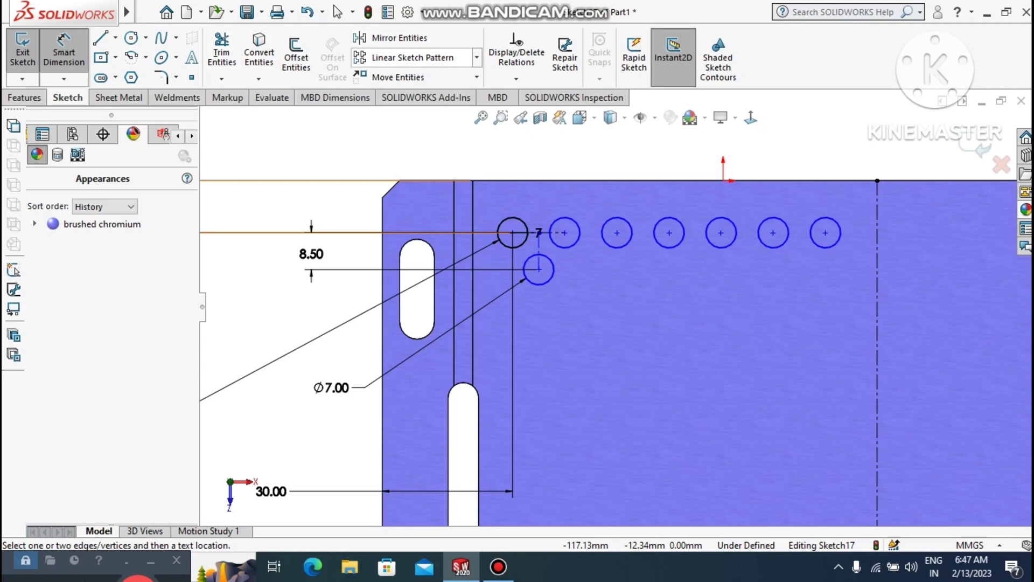
Step: Start a linear sketch pattern of the lower 7 mm circle along the X-axis with 12 mm spacing
left_click(412, 58)
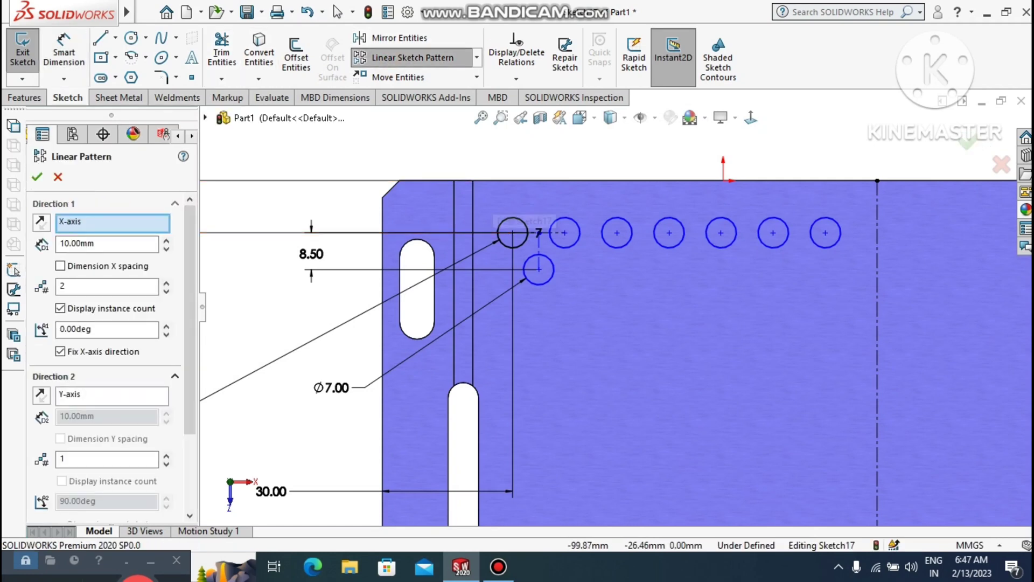
scroll(192, 337, "down", 3)
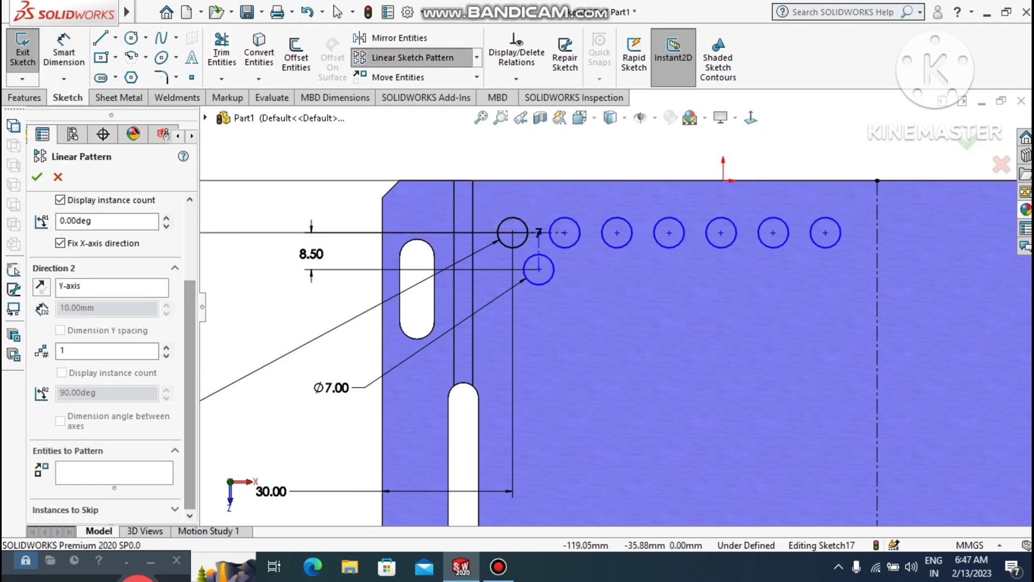
left_click(122, 475)
left_click(542, 283)
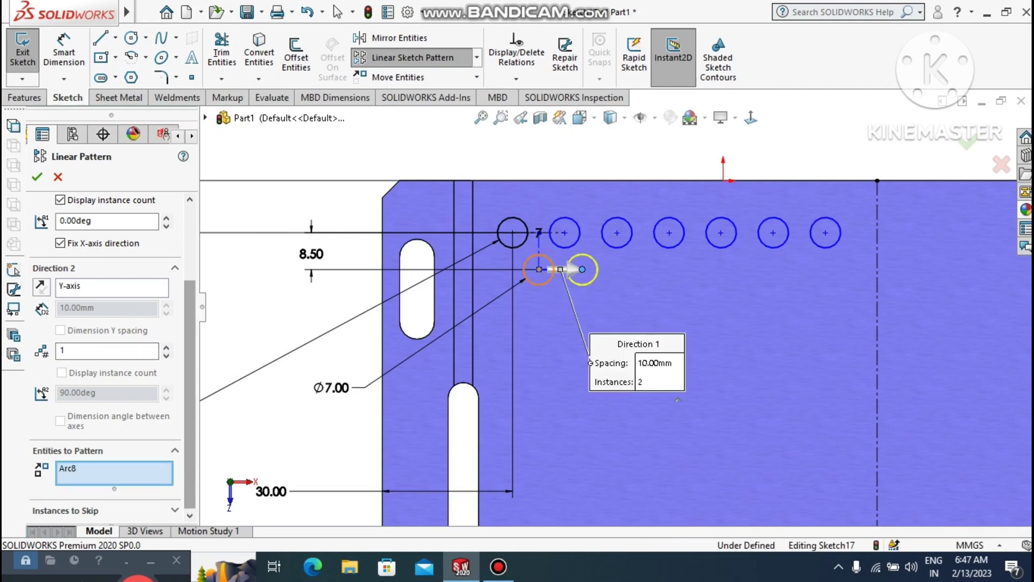
scroll(108, 334, "up", 3)
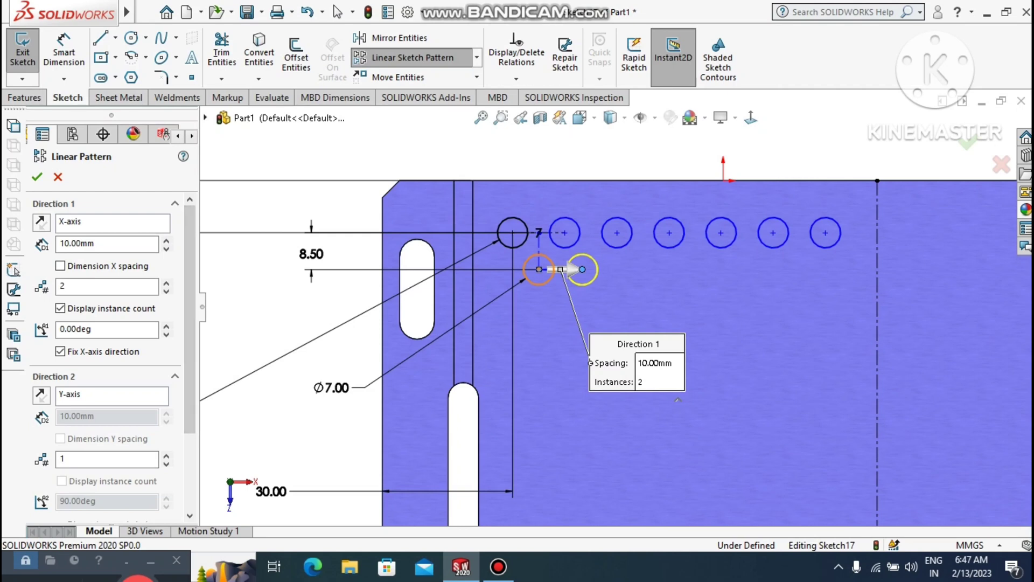
double_click(109, 249)
double_click(98, 244)
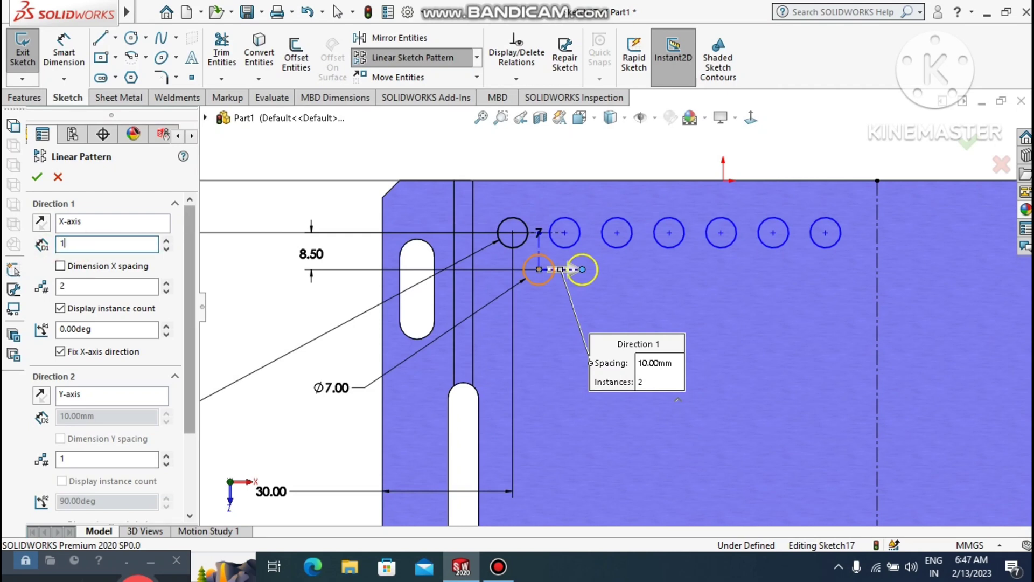
type("12")
key("Return")
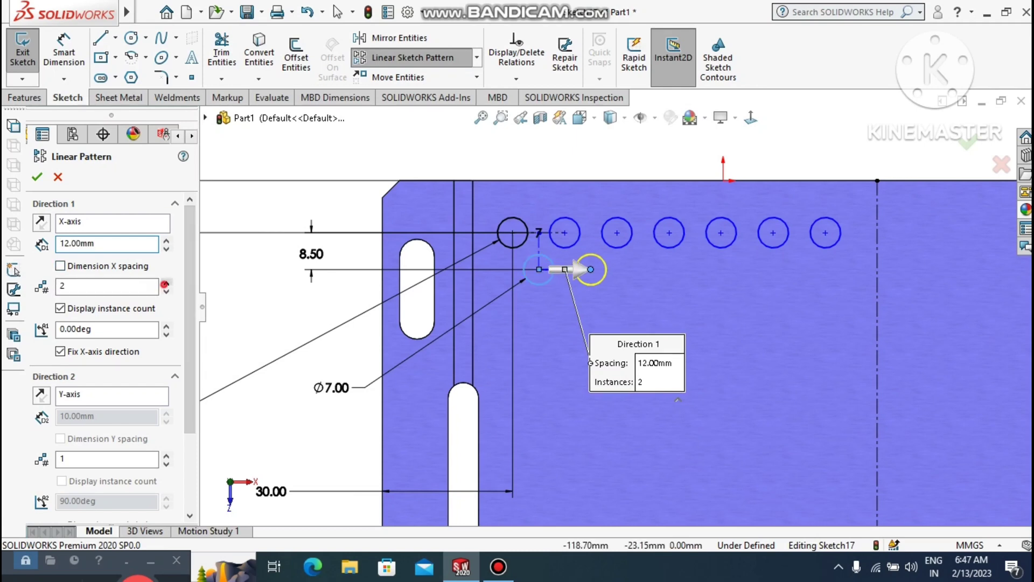
Step: Set the lower circle's pattern to 7 instances and apply it
left_click(166, 281)
left_click(165, 282)
left_click(166, 282)
left_click(166, 281)
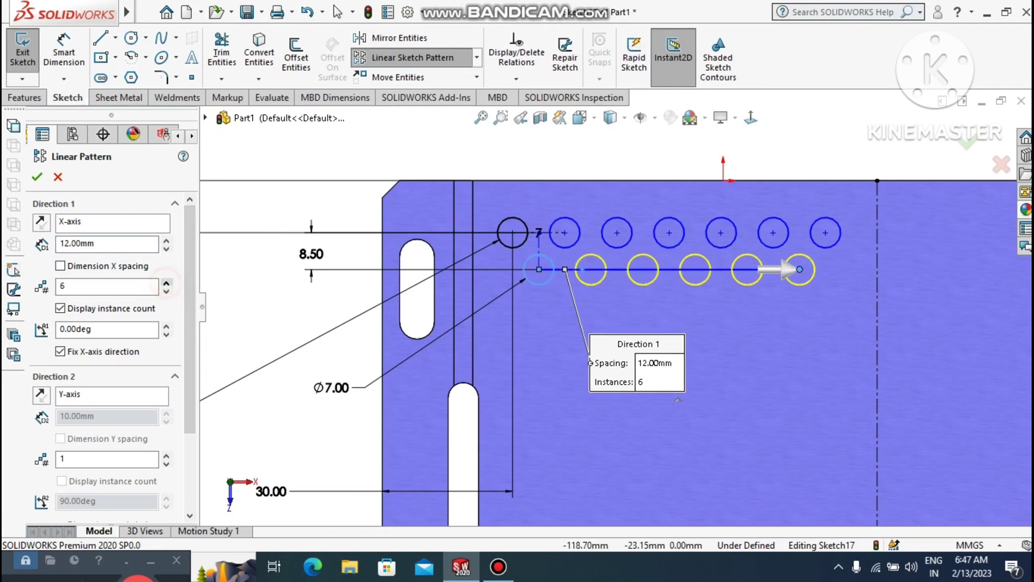
left_click(166, 283)
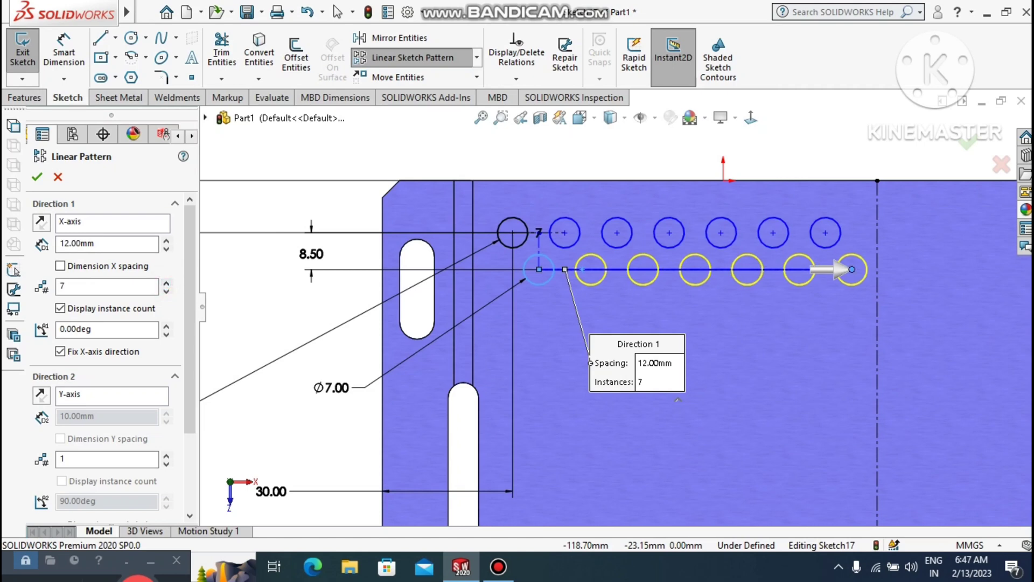
left_click(37, 177)
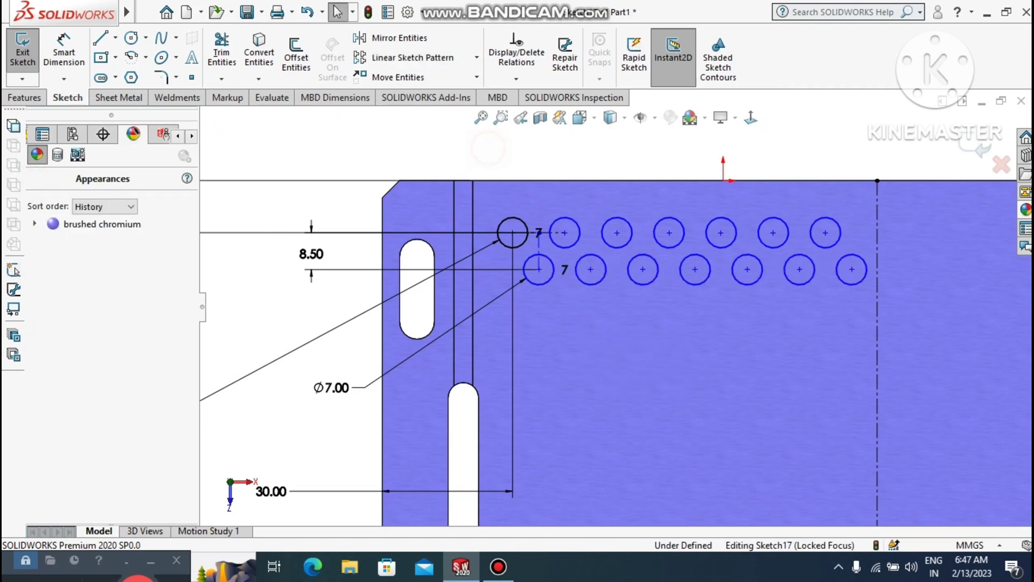
Step: Start another linear sketch pattern and pick the first circle of each of the two rows as entities to pattern
scroll(615, 308, "up", 3)
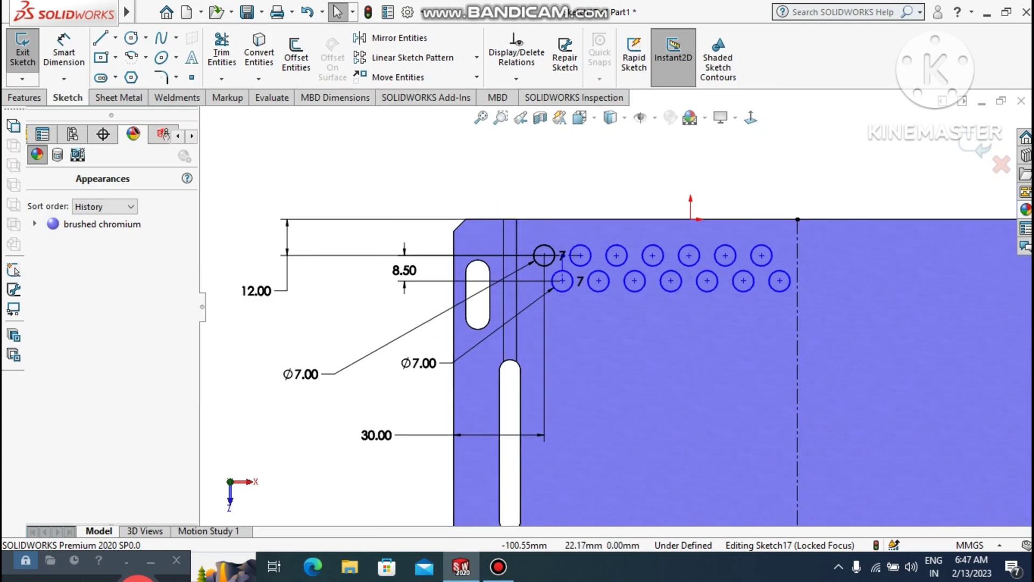
scroll(685, 293, "up", 1)
scroll(754, 348, "down", 1)
scroll(752, 347, "up", 1)
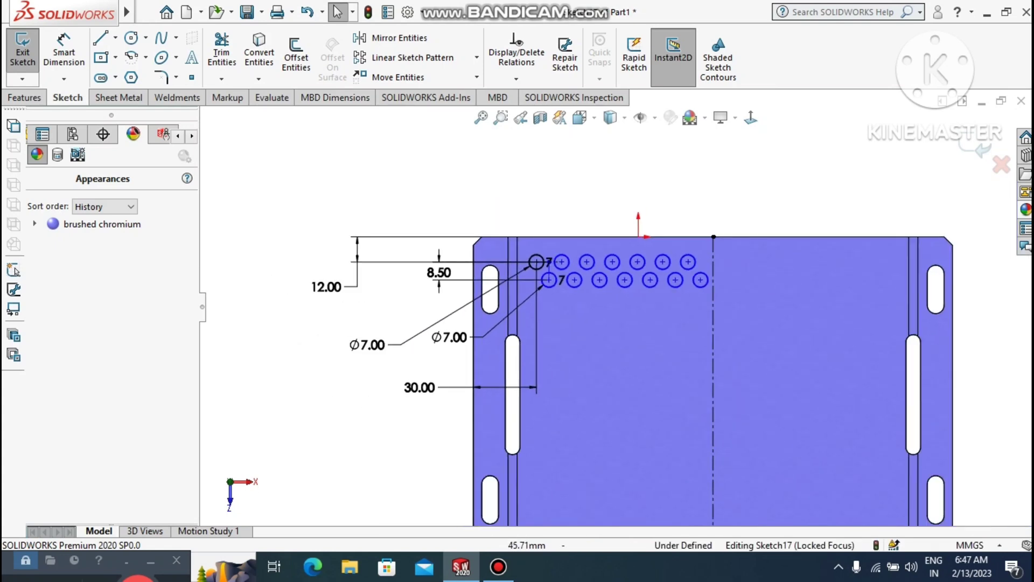
scroll(735, 391, "down", 1)
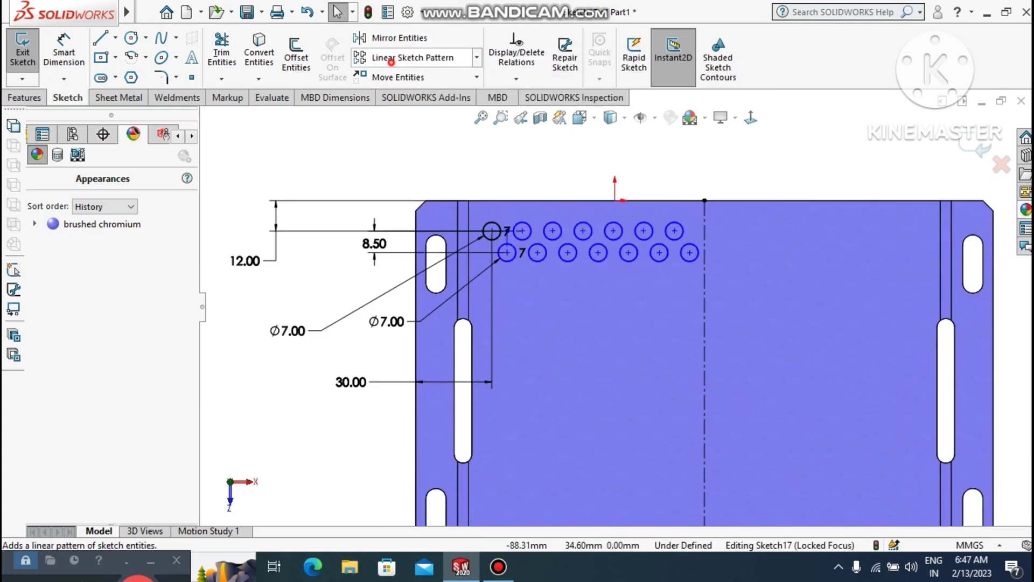
left_click(410, 57)
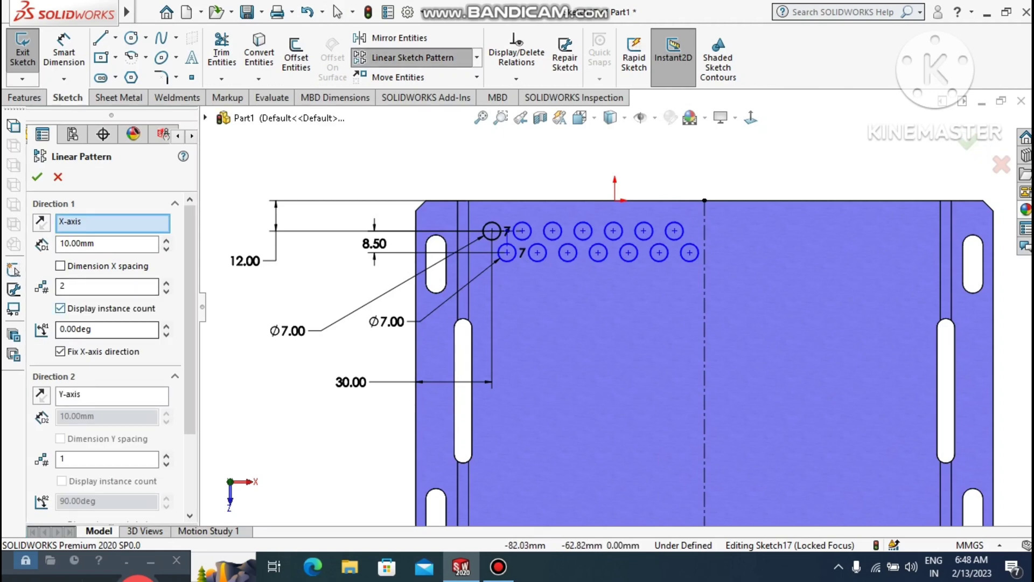
scroll(108, 356, "down", 4)
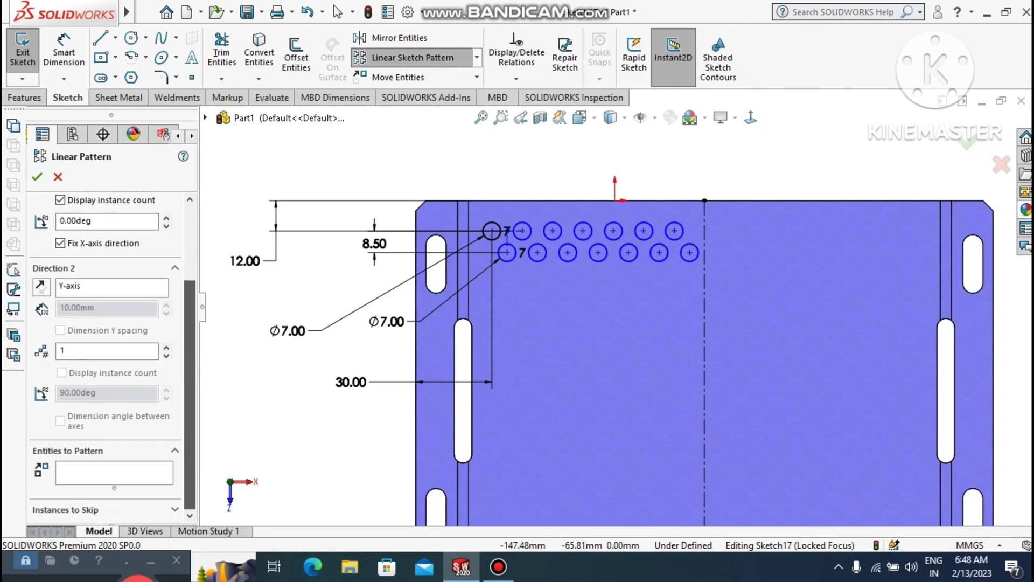
left_click(115, 472)
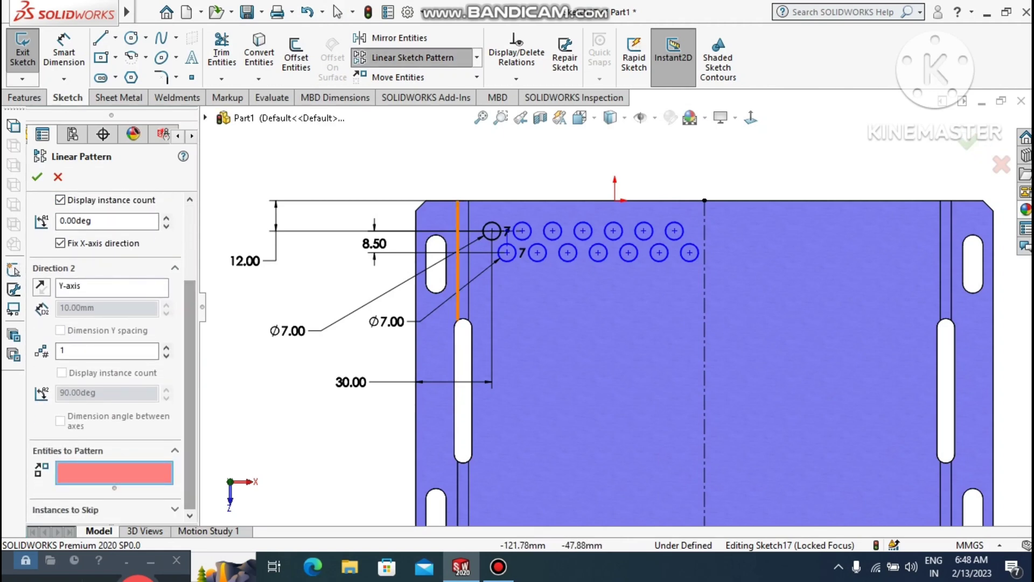
left_click(492, 226)
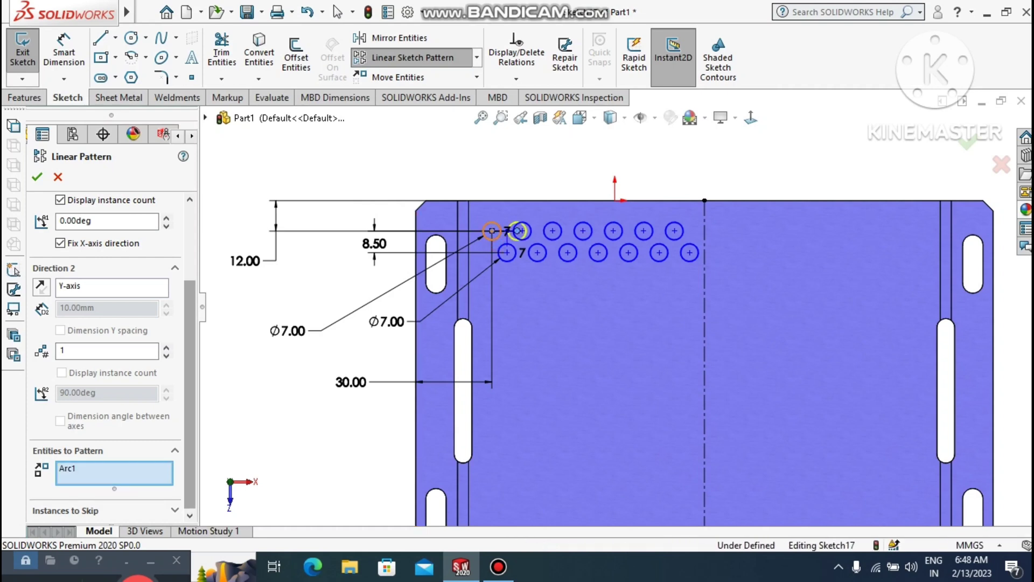
left_click(506, 252)
Step: Add the remaining twelve circles of both rows to the entities to pattern
scroll(545, 251, "down", 3)
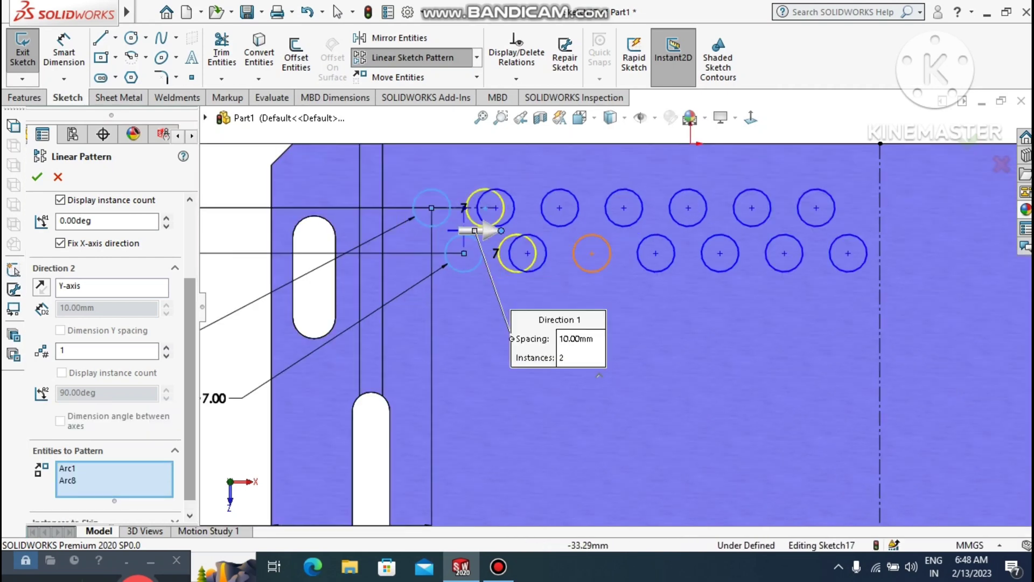
left_click(543, 217)
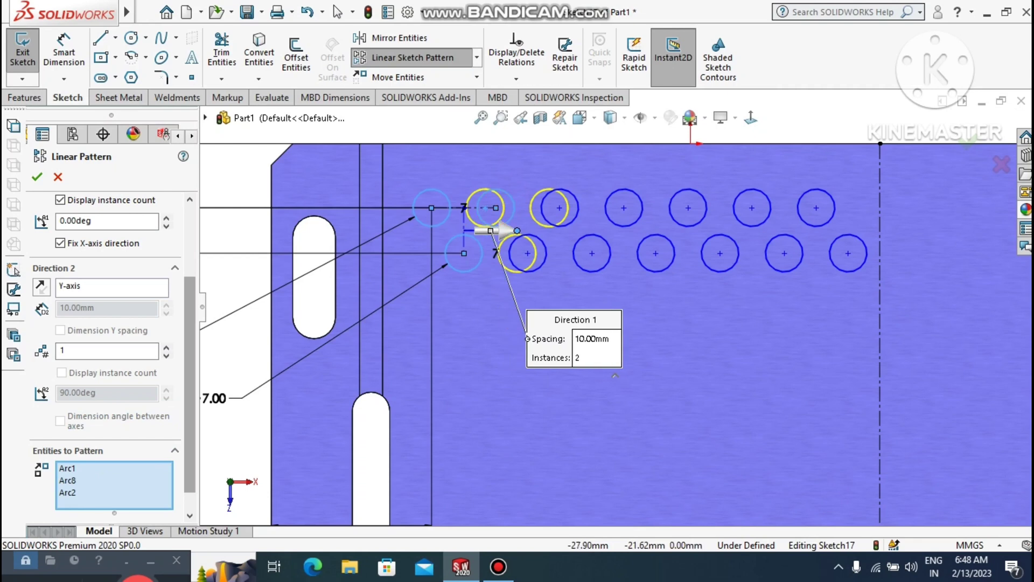
left_click(542, 260)
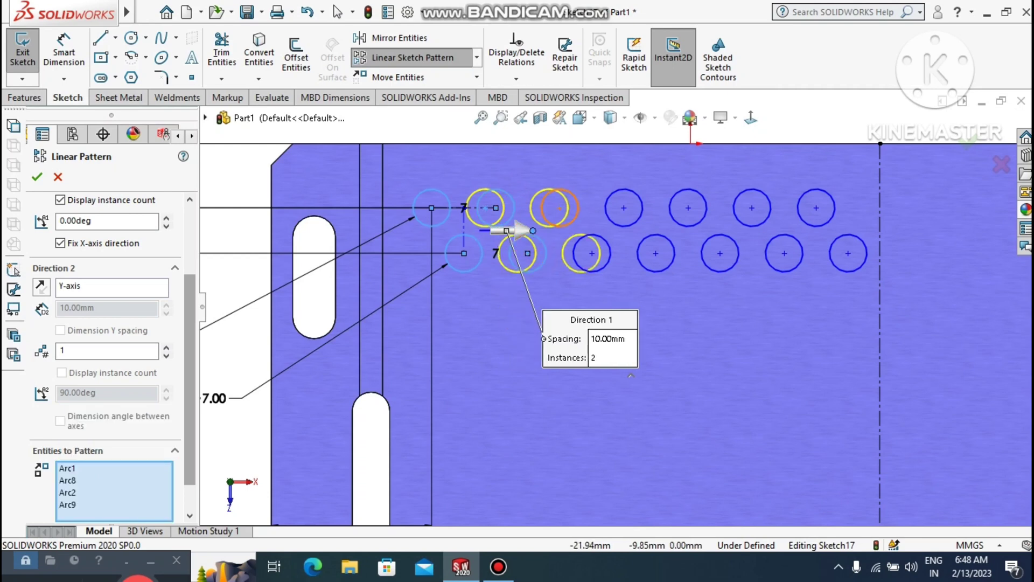
left_click(575, 197)
left_click(609, 250)
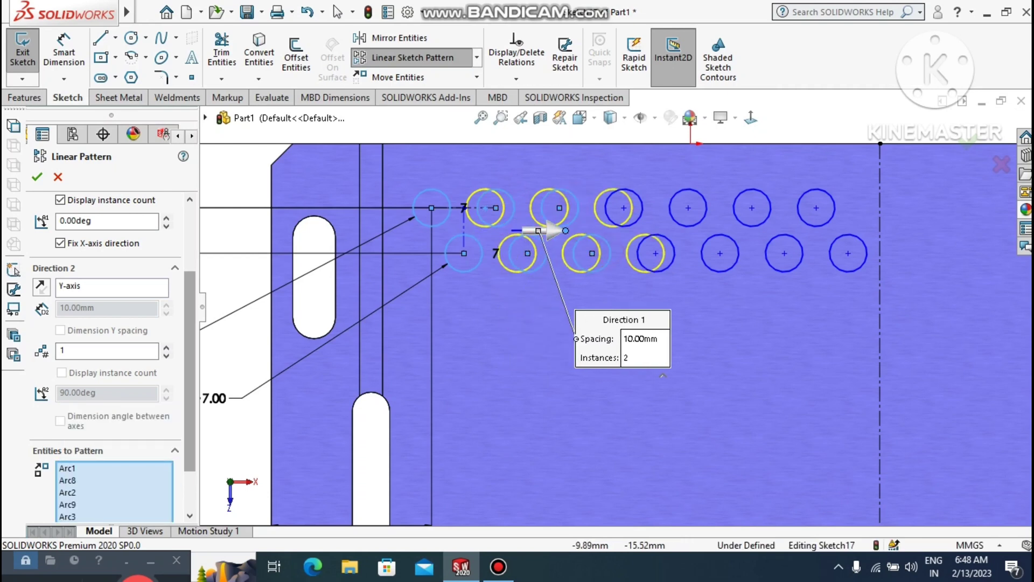
left_click(642, 203)
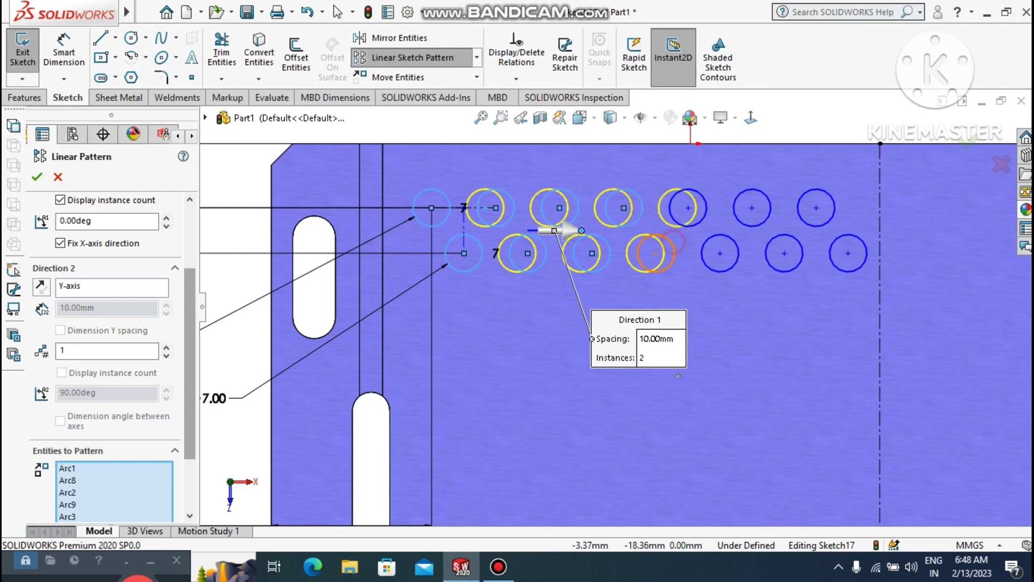
left_click(671, 244)
left_click(703, 202)
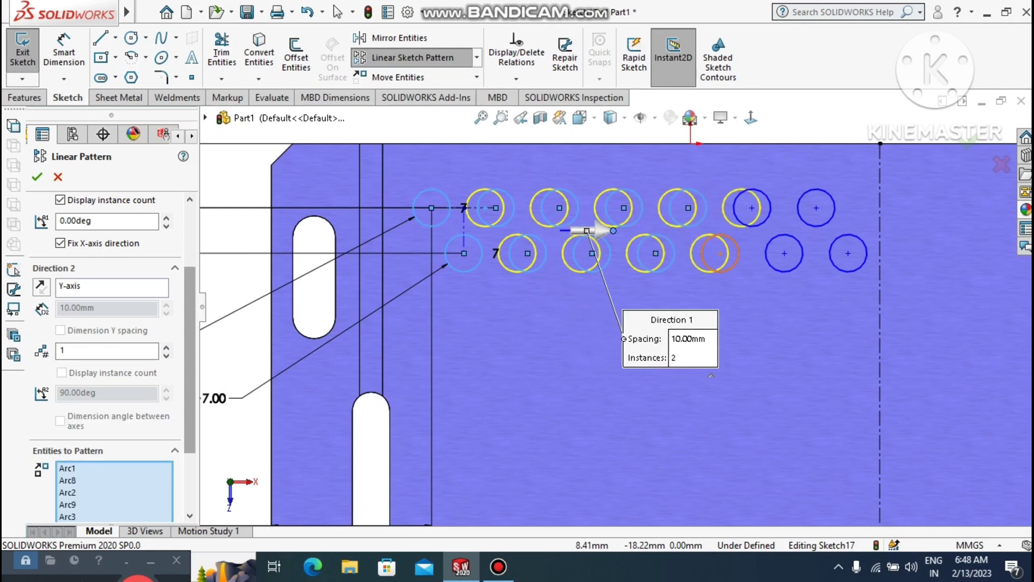
left_click(736, 243)
left_click(768, 198)
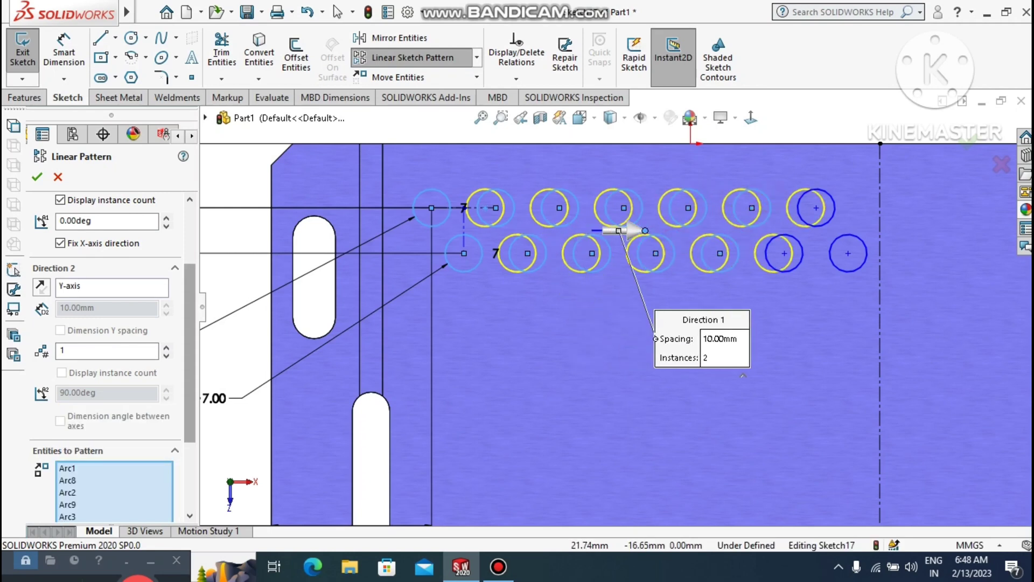
left_click(801, 246)
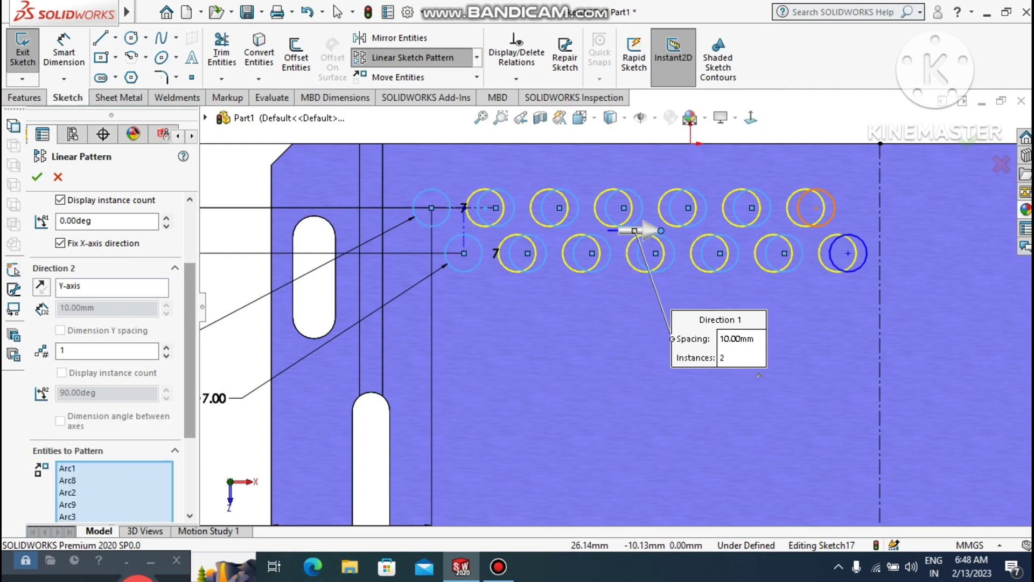
left_click(831, 198)
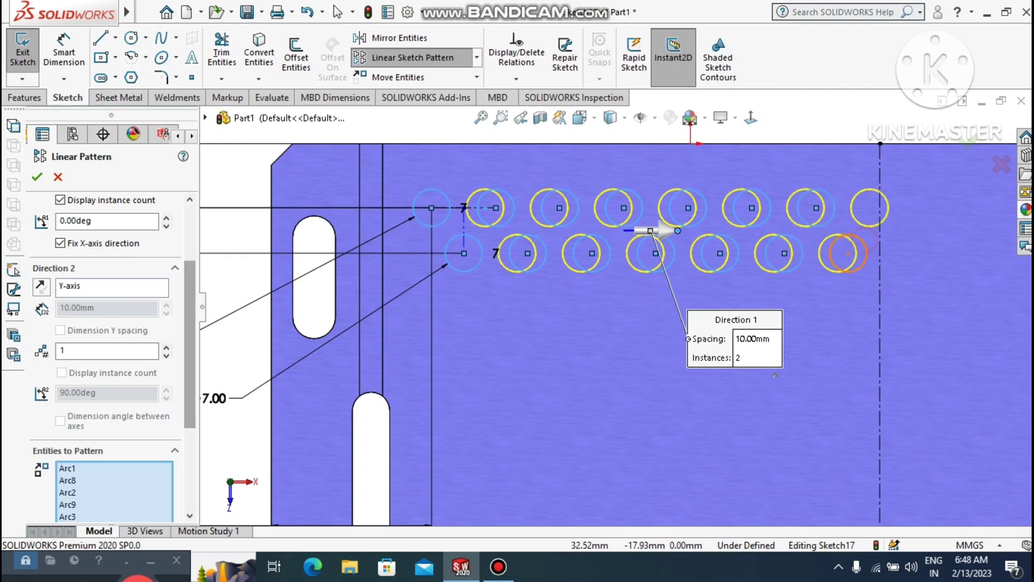
left_click(865, 247)
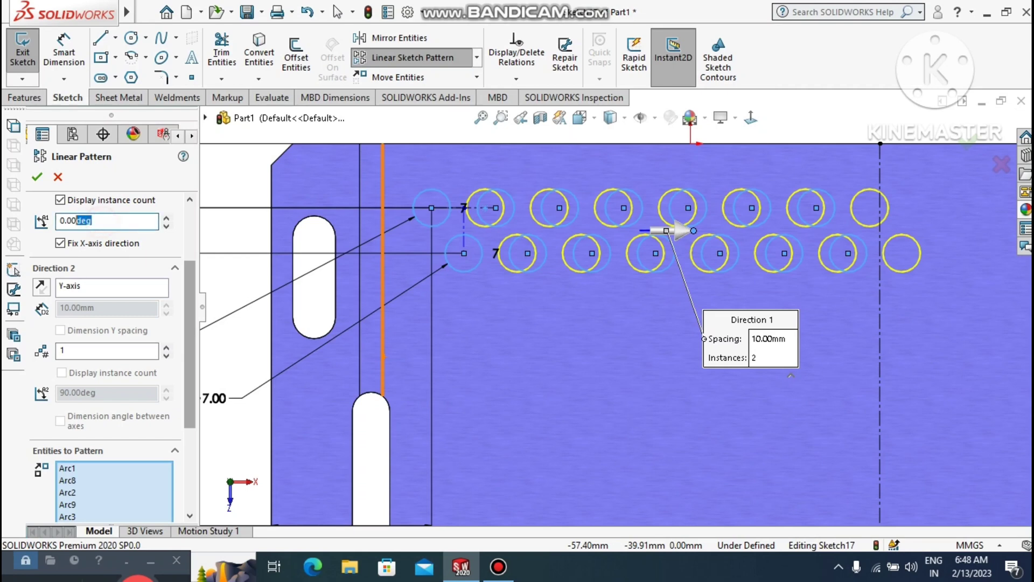
Step: Set the pattern's Direction 1 angle to 90° and reverse it to 270° so the two rows repeat downward
type("90")
key("Return")
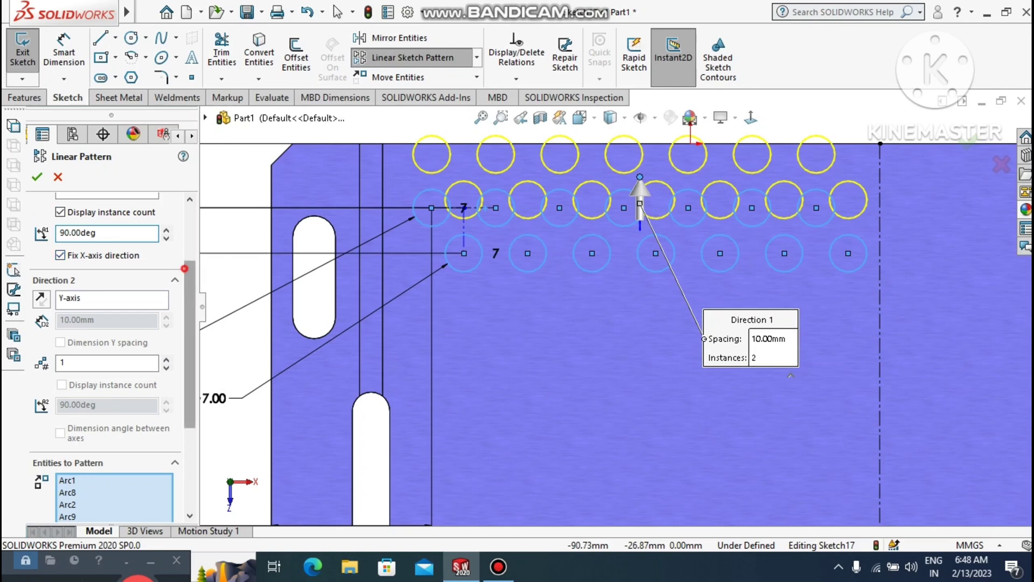
scroll(108, 323, "up", 3)
left_click(41, 221)
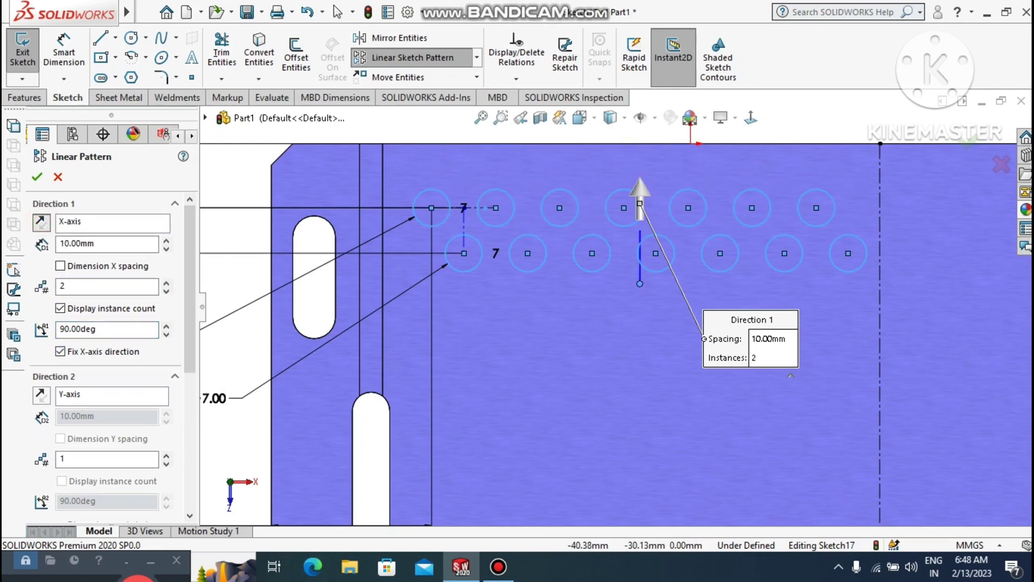
left_click(41, 221)
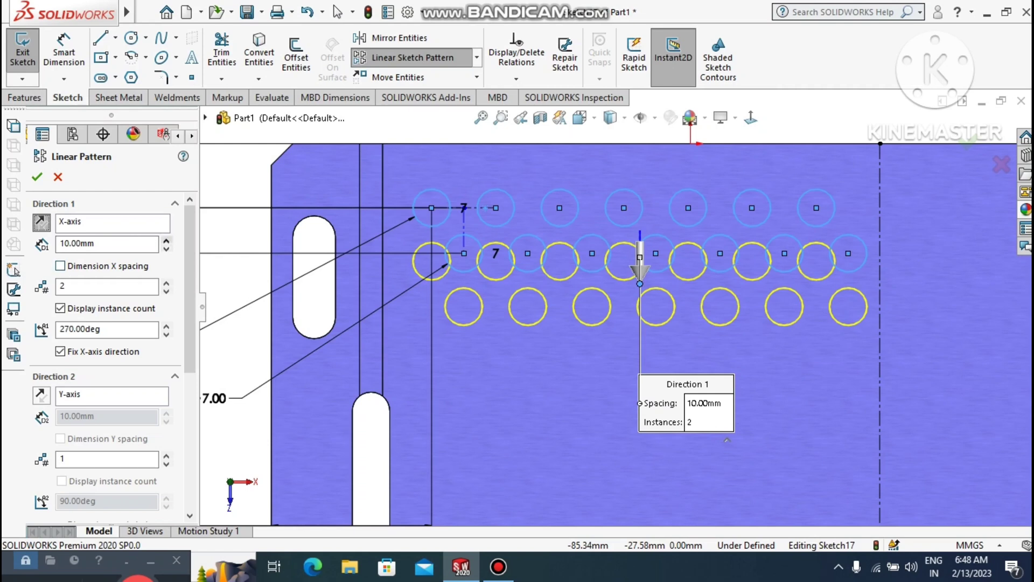
Step: Set the Direction 1 spacing between repeats of the two staggered rows to 17.2 mm
double_click(106, 244)
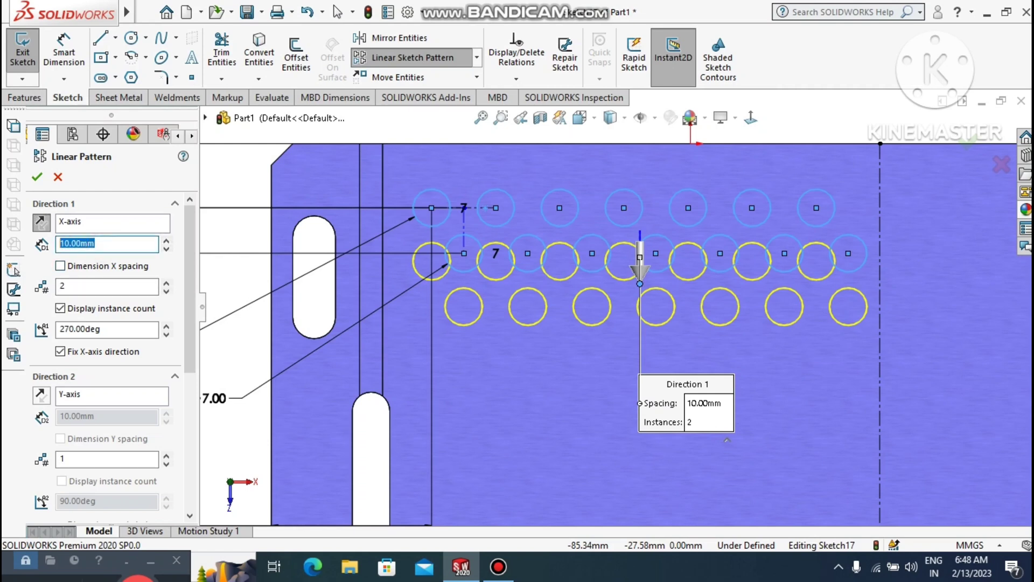
type("17.2")
key("Return")
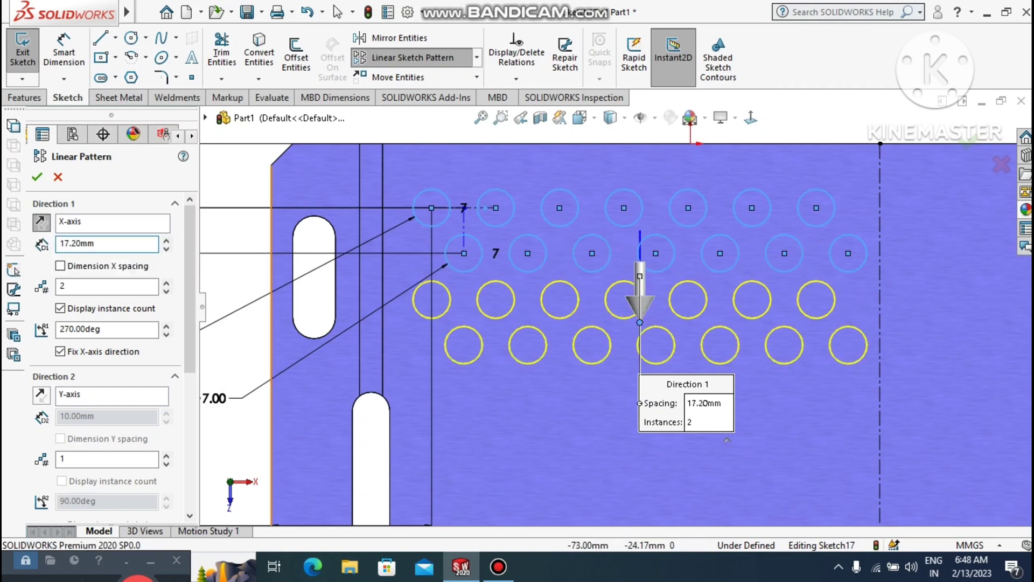
Step: Set the downward pattern to 8 instances and apply it so the circles fill half of the middle face
scroll(619, 377, "up", 2)
scroll(620, 246, "up", 4)
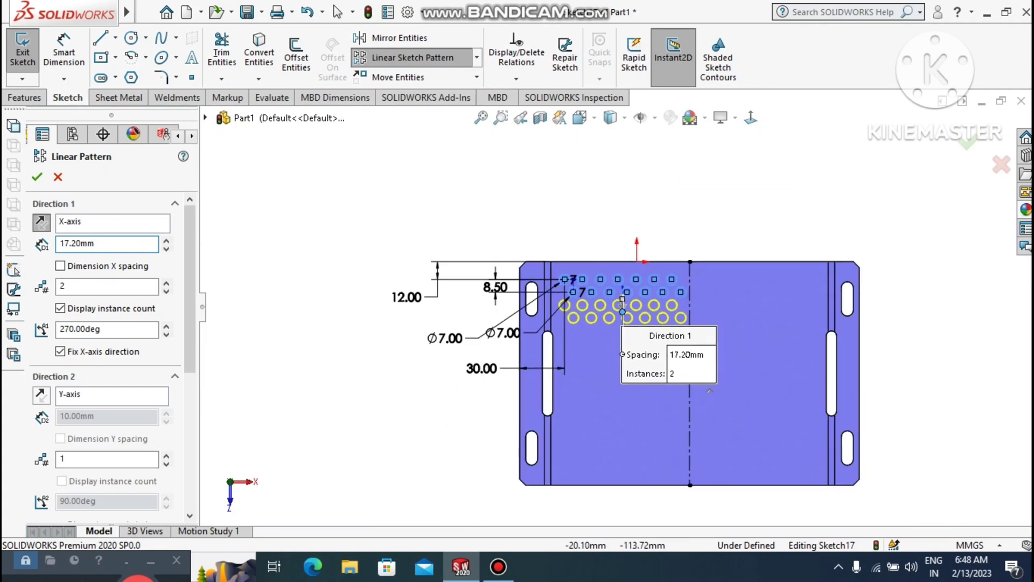
left_click(166, 282)
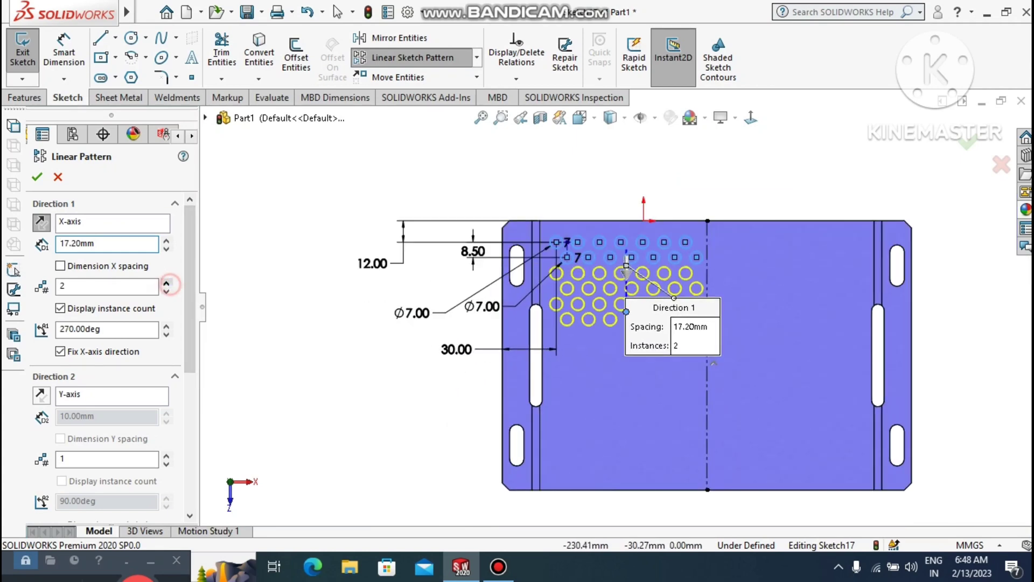
left_click(167, 282)
left_click(166, 282)
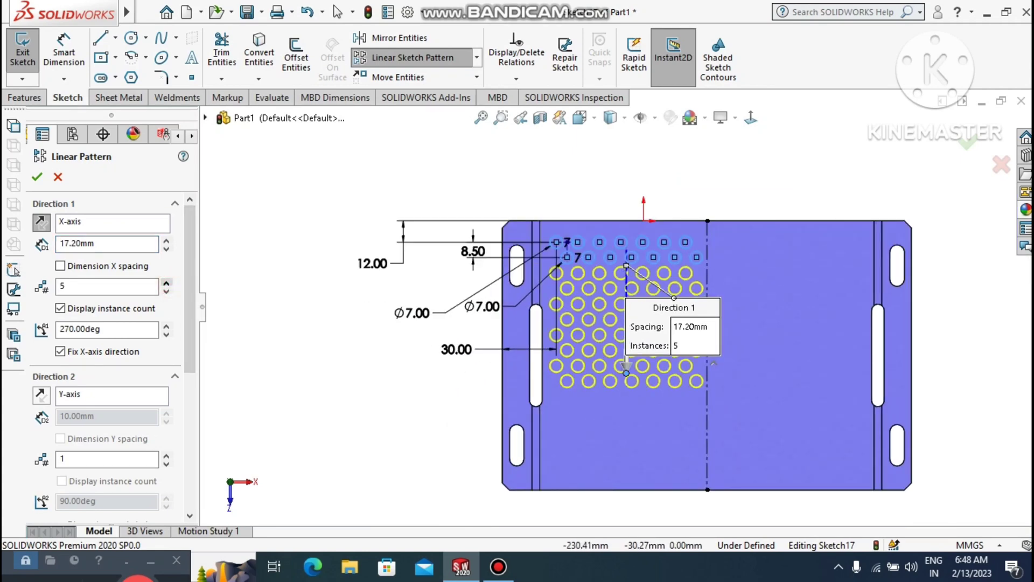
left_click(166, 282)
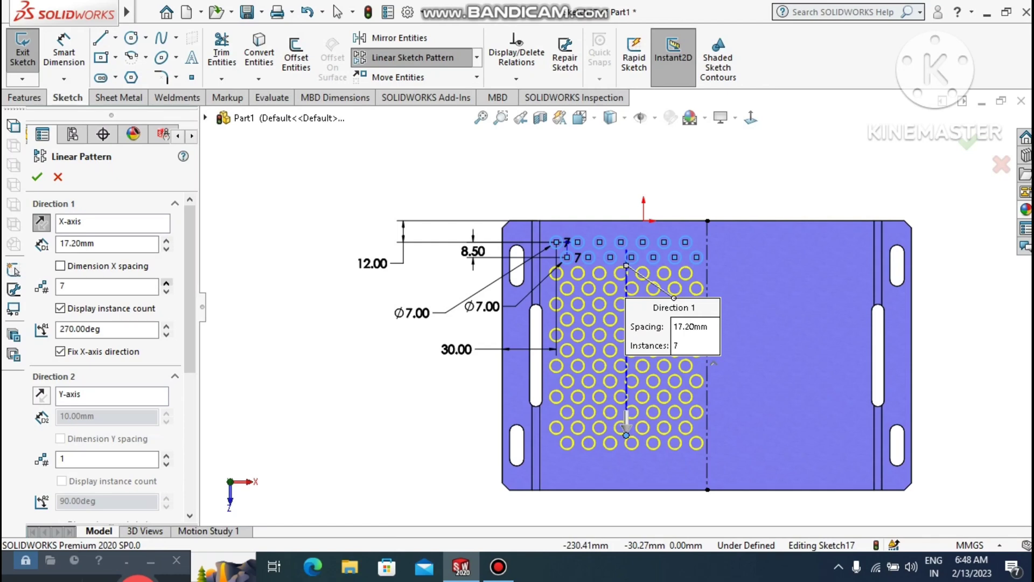
left_click(166, 283)
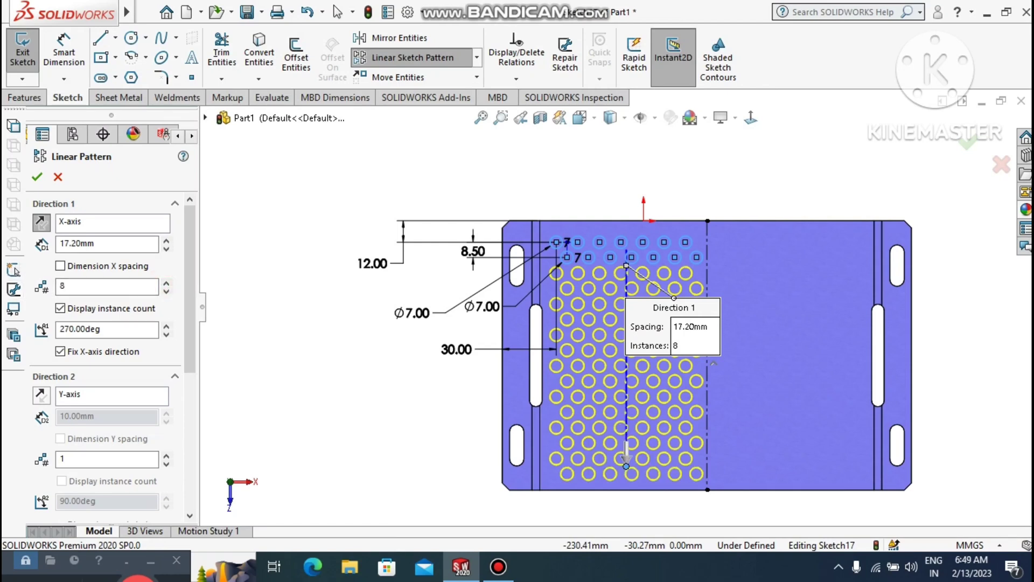
left_click(37, 176)
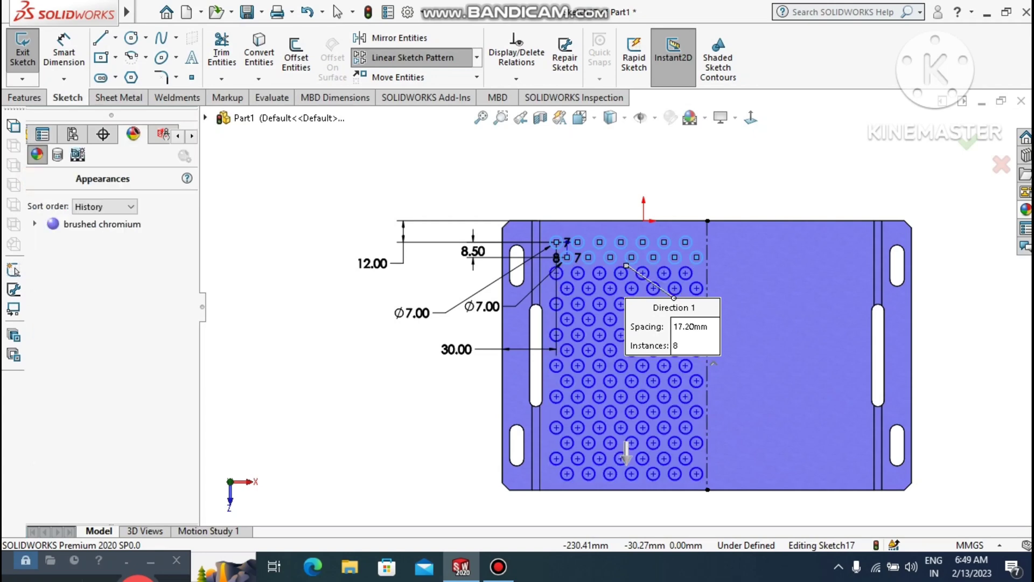
Step: Mirror all the patterned circles about the vertical centerline onto the other half of the middle face
scroll(725, 489, "down", 1)
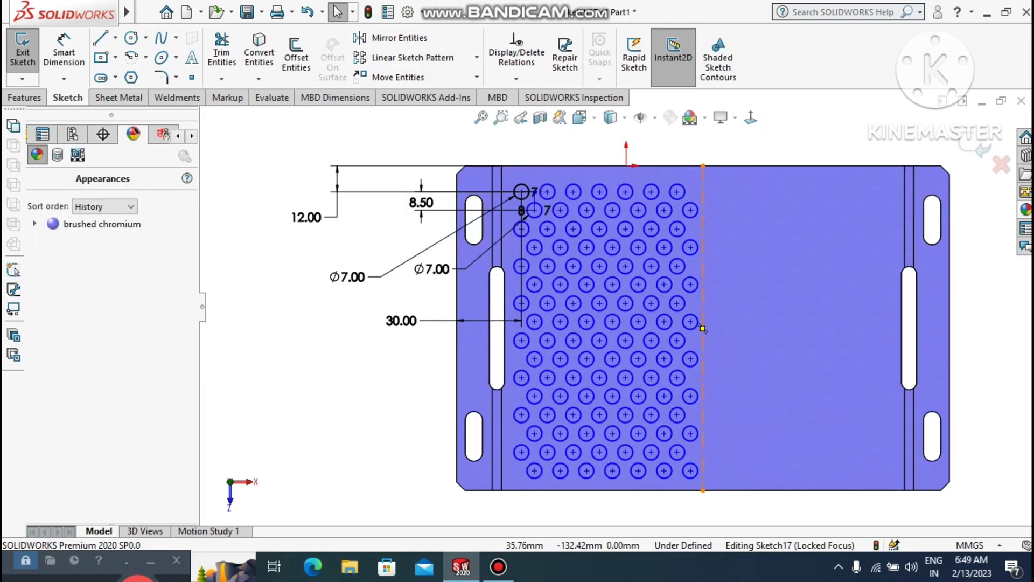
left_click(390, 38)
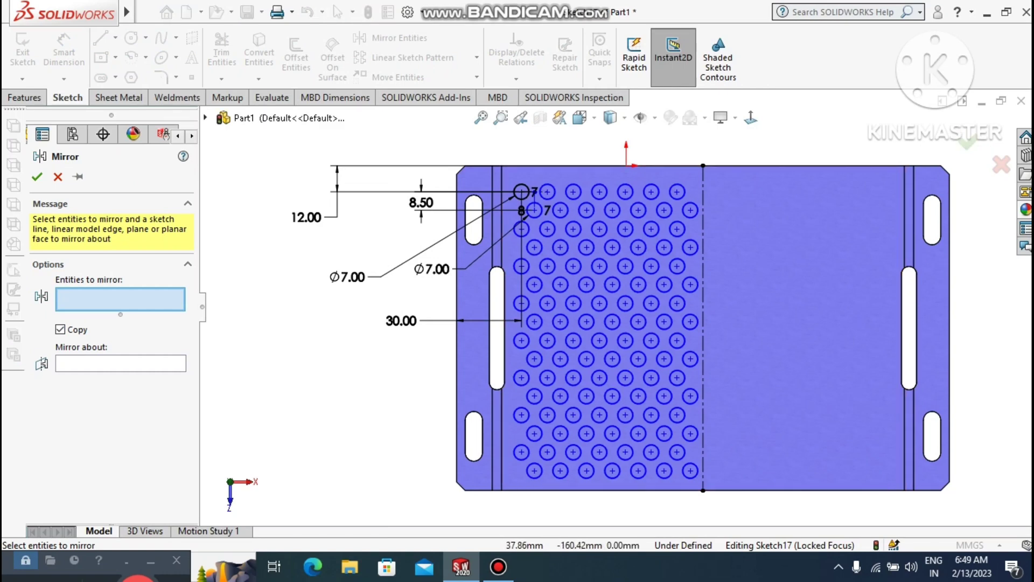
left_click_drag(719, 514, 412, 157)
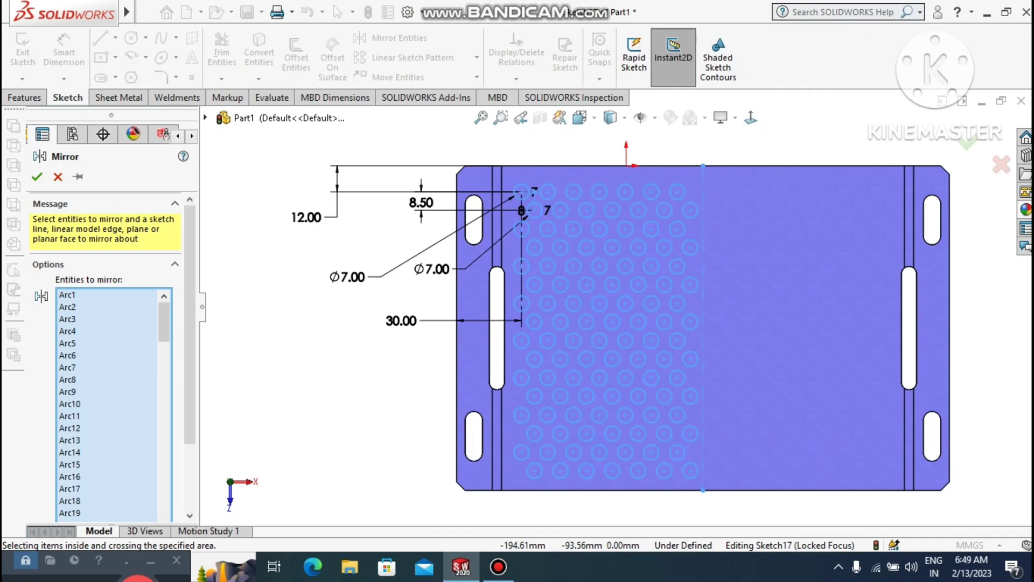
left_click(146, 503)
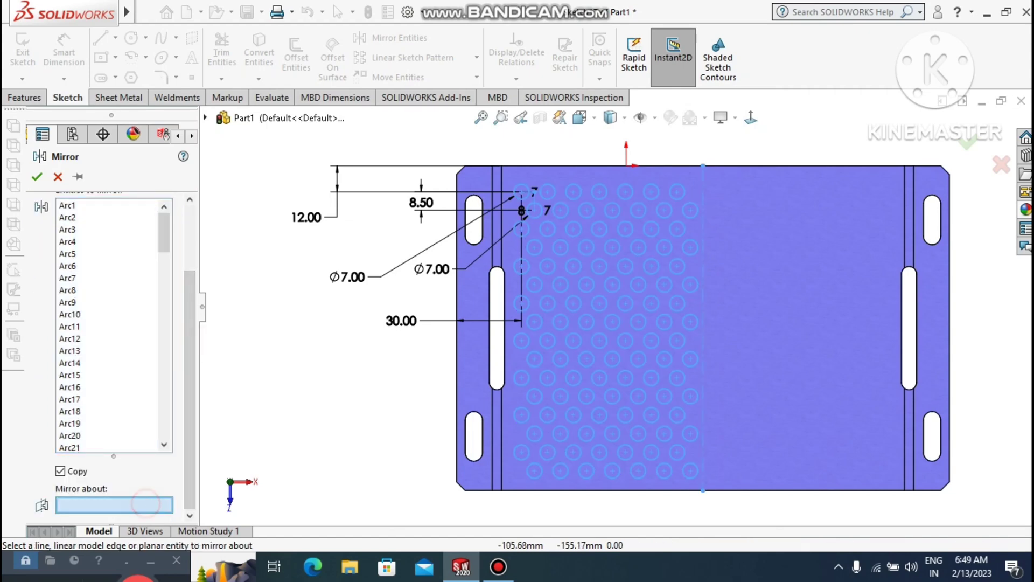
left_click(703, 229)
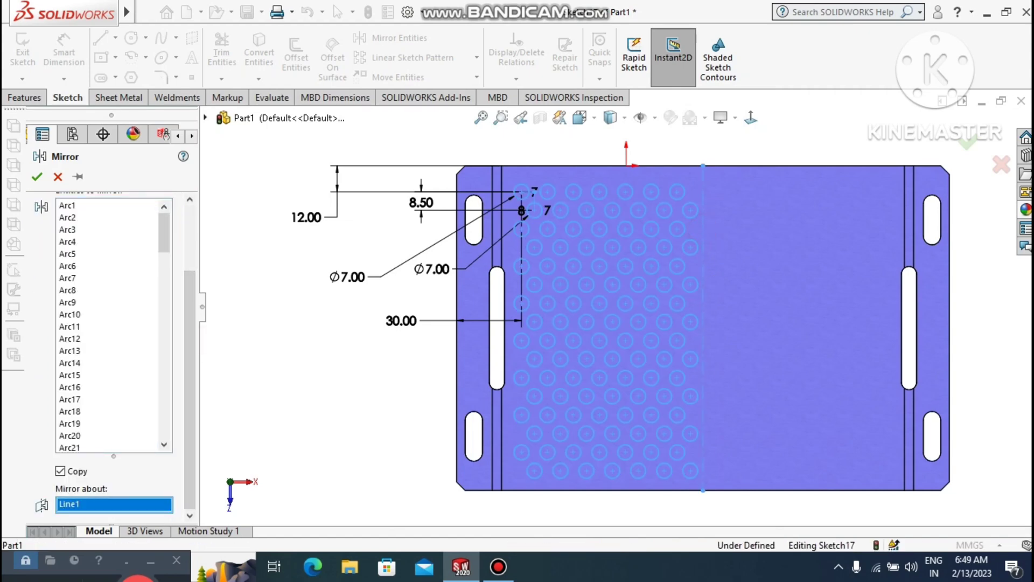
left_click(36, 176)
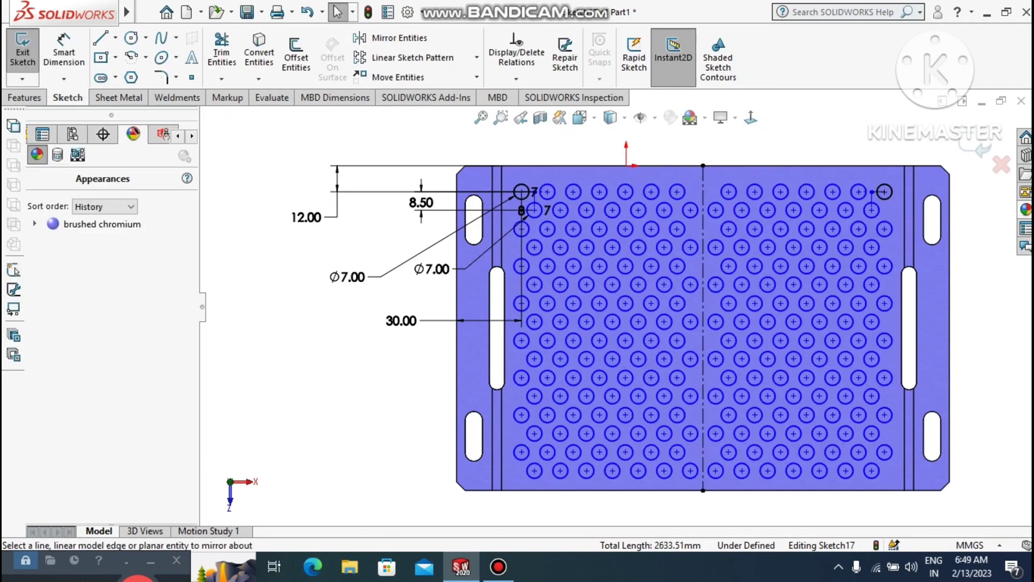
Step: Cut the circles through the flattened sheet with a blind Extruded Cut linked to the sheet thickness
left_click(24, 97)
left_click(226, 62)
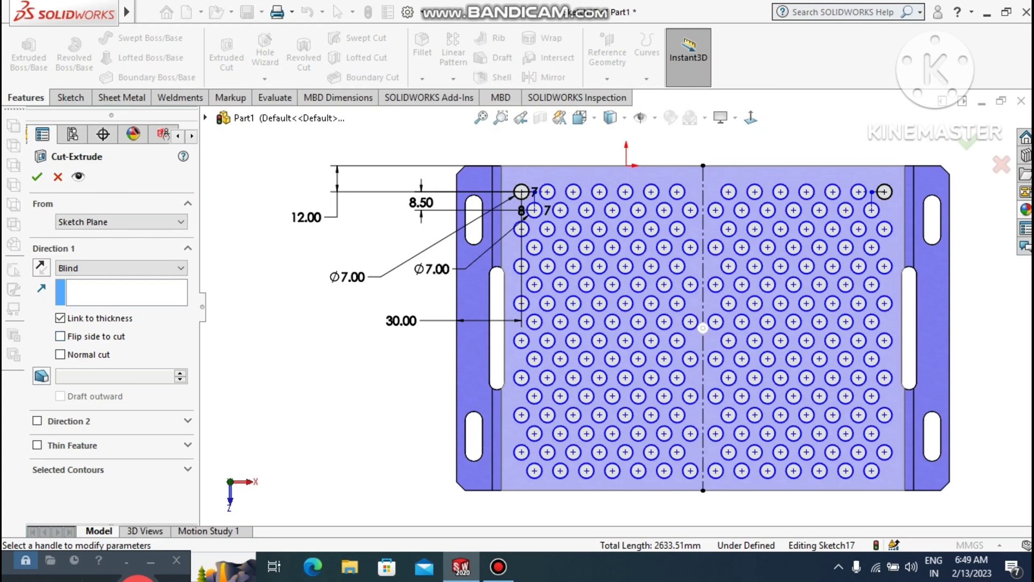
left_click(36, 176)
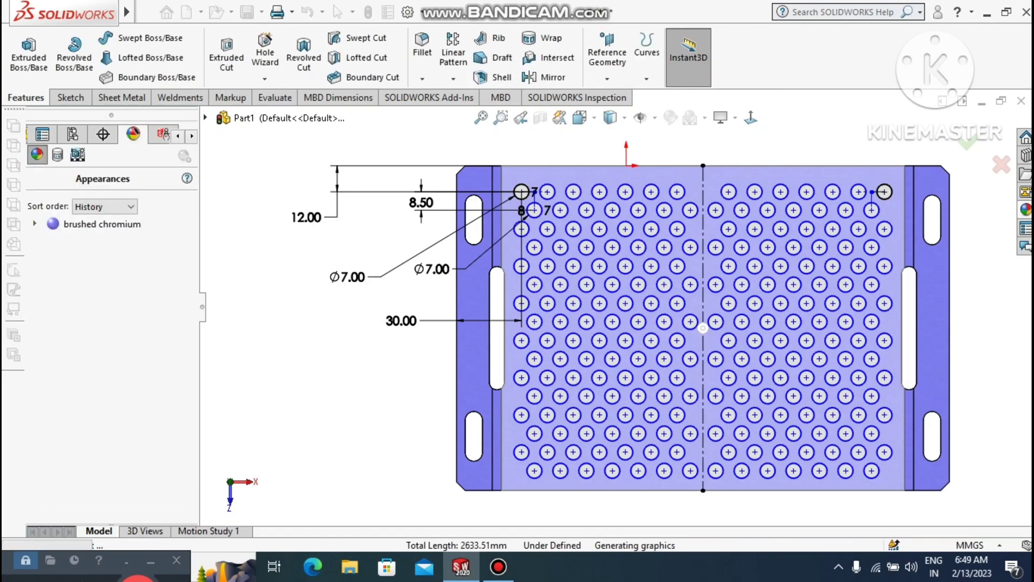
left_click(280, 374)
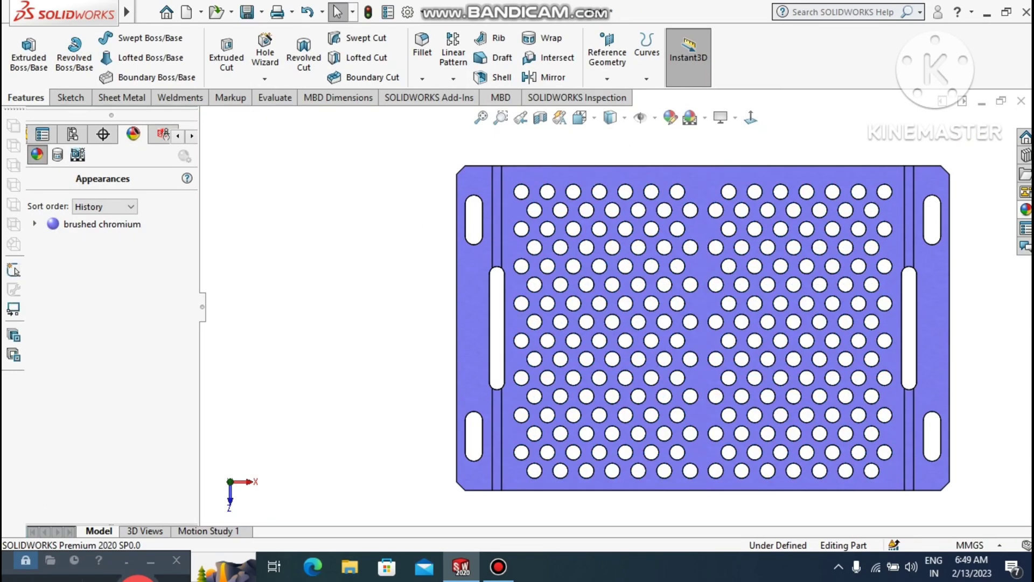
Step: Fold the perforated sheet back into the half-round cover with the Fold command, collecting all bends
scroll(618, 302, "up", 1)
middle_click_drag(618, 301, 727, 269)
scroll(798, 409, "down", 2)
scroll(776, 409, "up", 2)
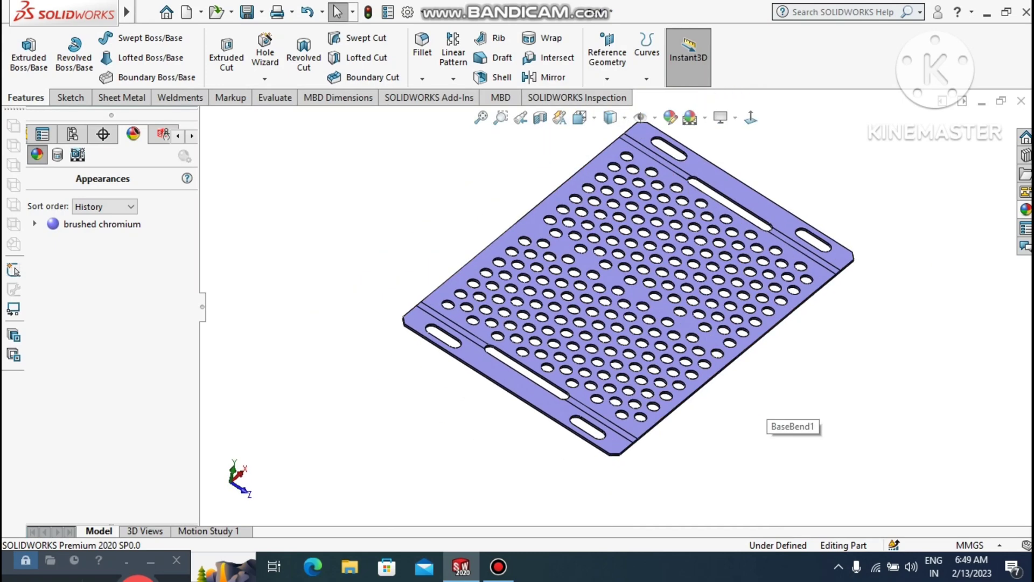
middle_click_drag(808, 269, 788, 243)
scroll(788, 243, "down", 2)
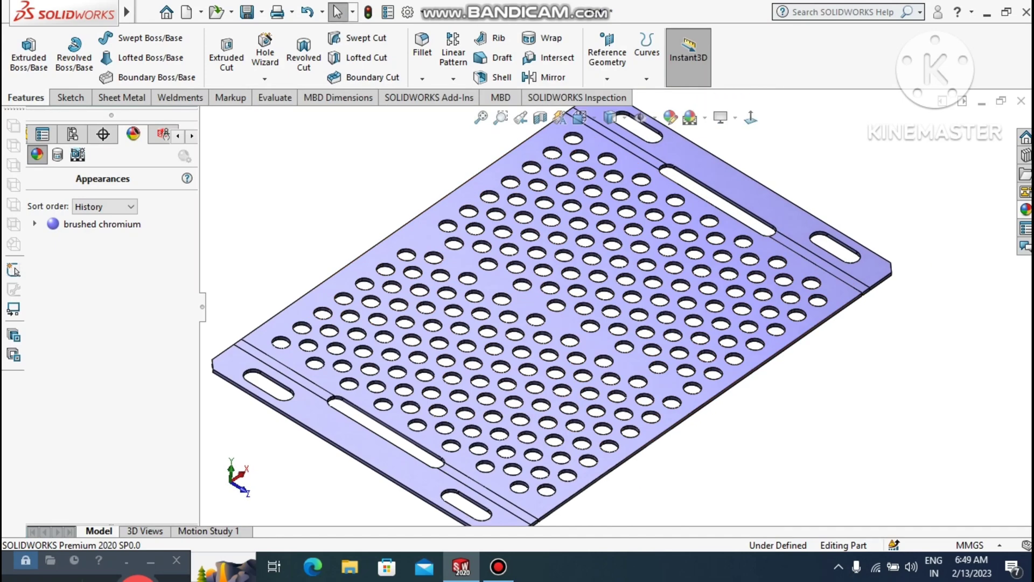
left_click(102, 95)
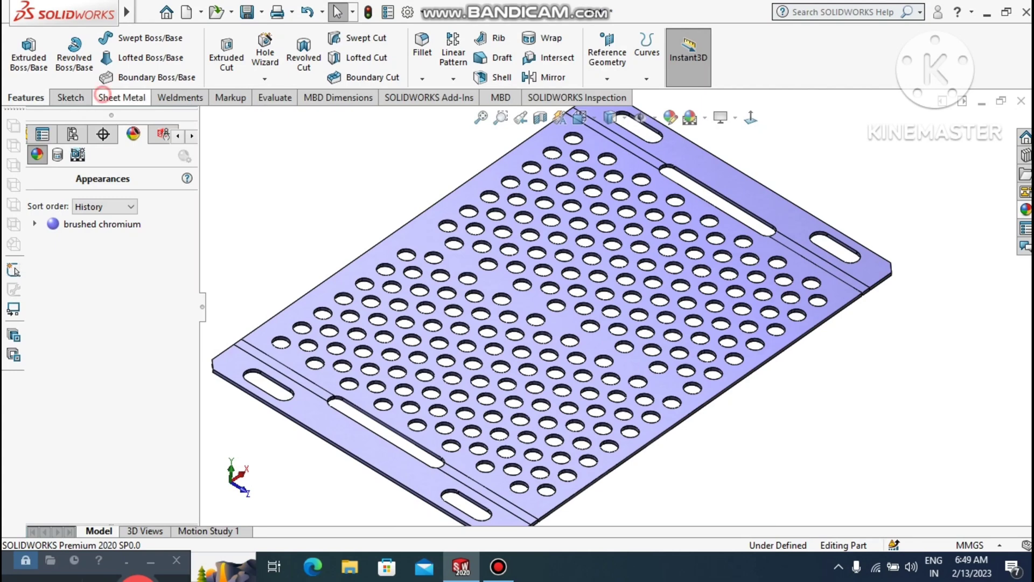
left_click(686, 57)
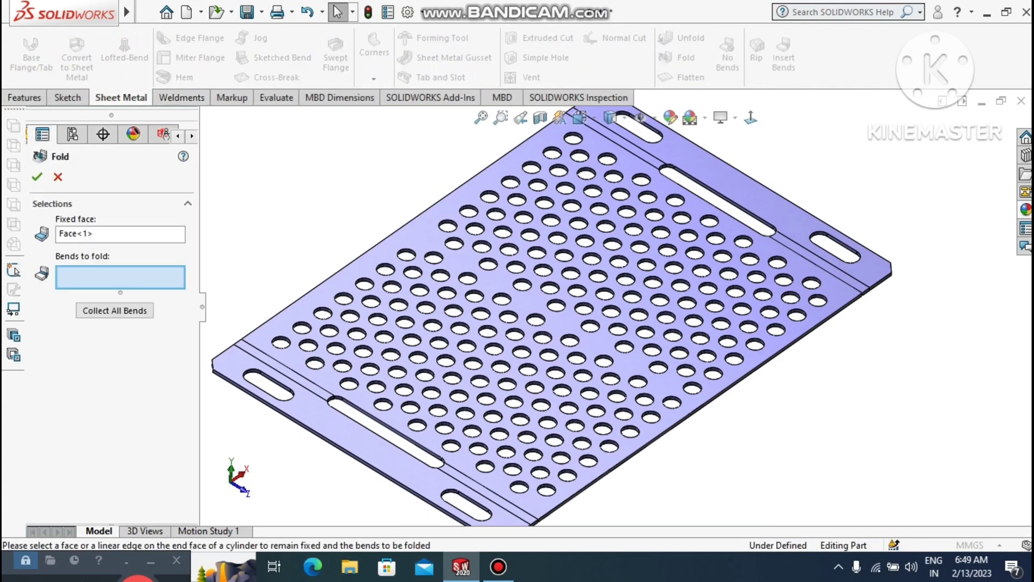
left_click(114, 310)
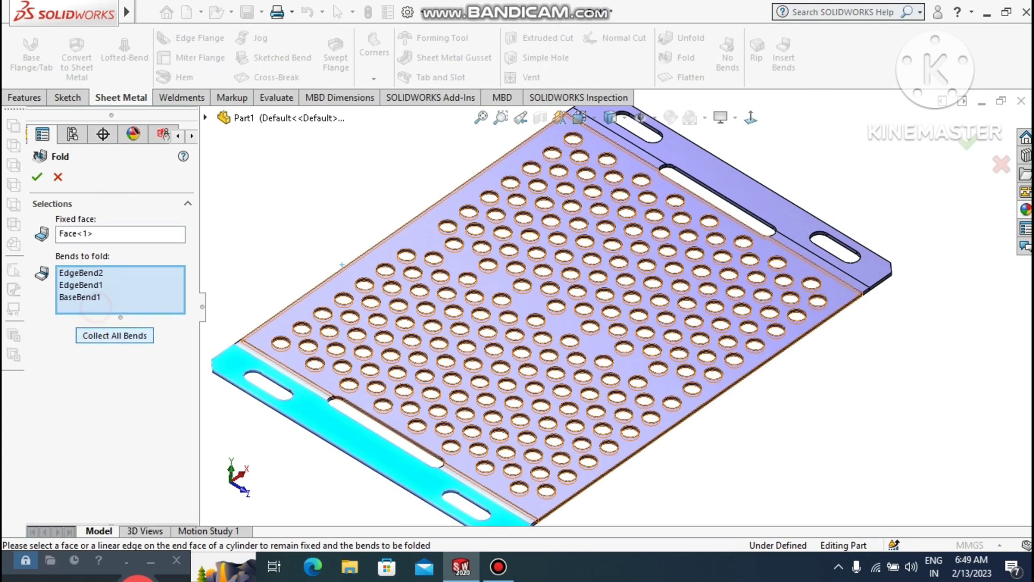
left_click(36, 177)
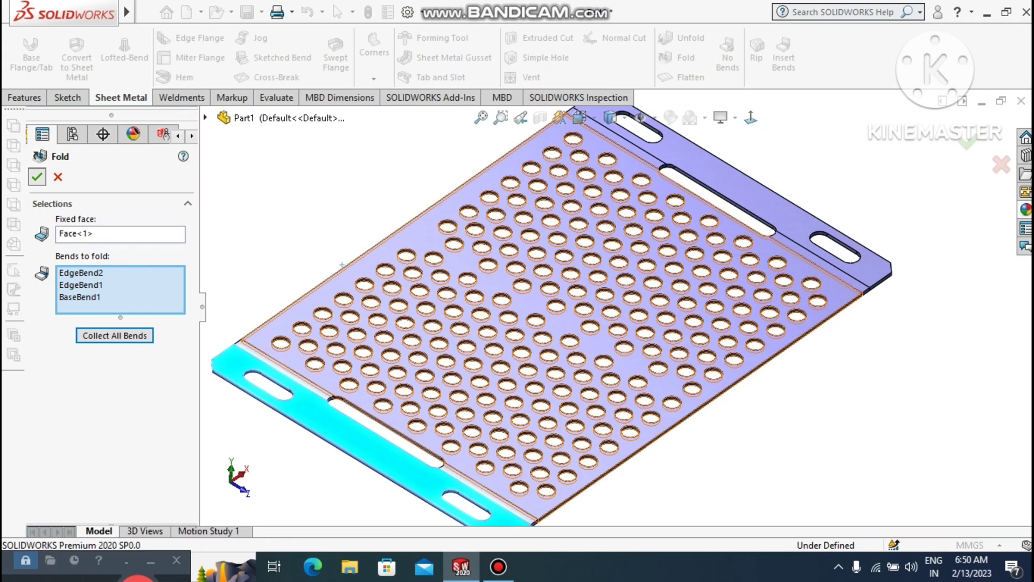
key("Return")
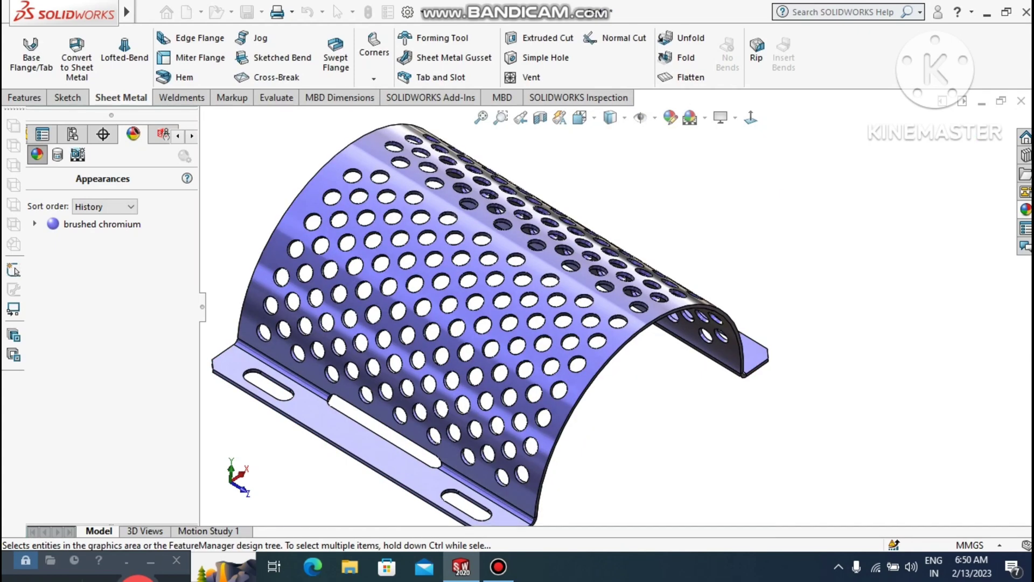
Step: Flatten the finished cover to examine its perforated flat pattern
scroll(415, 285, "up", 1)
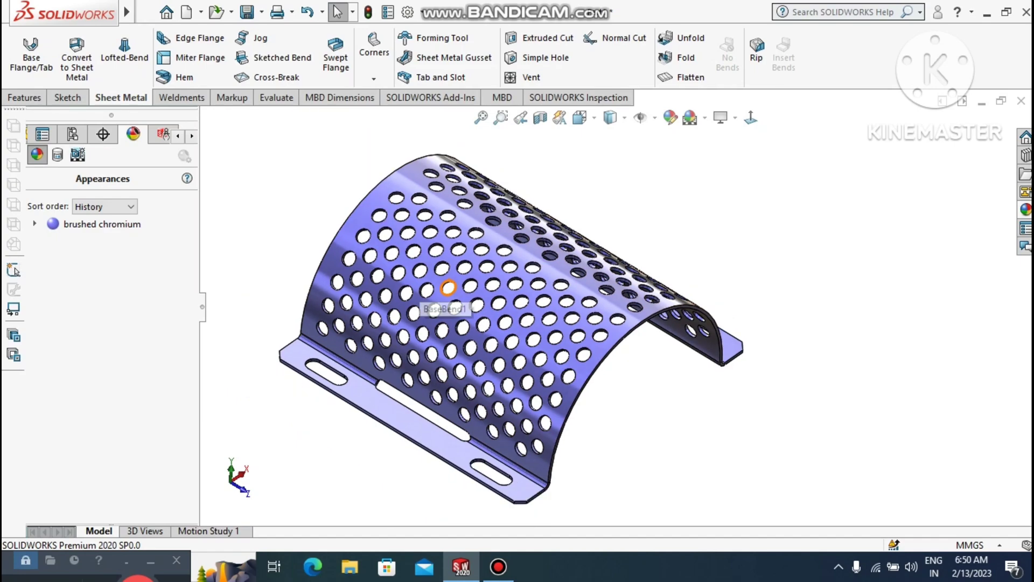
middle_click_drag(449, 287, 474, 372)
middle_click_drag(462, 522, 517, 404)
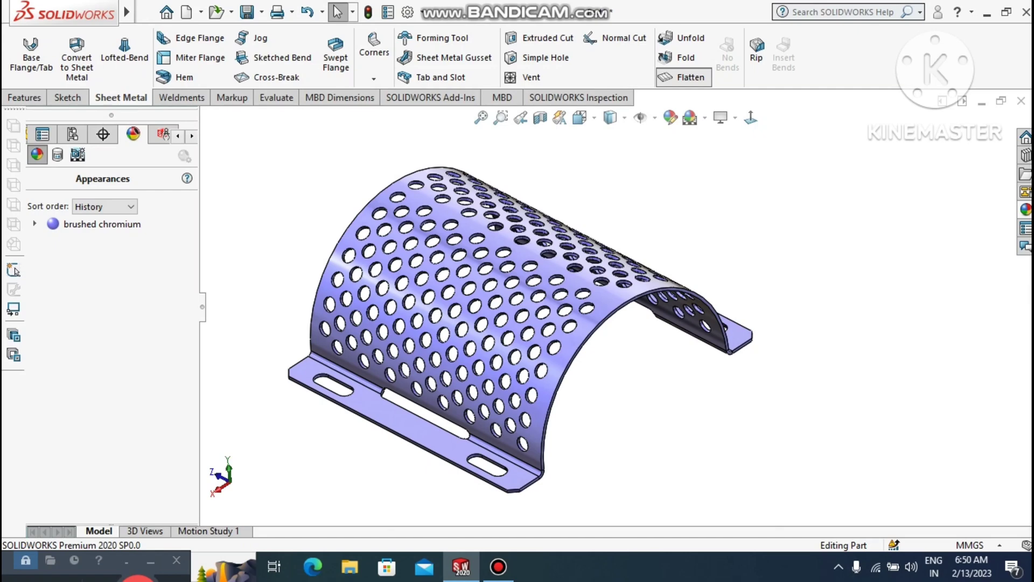
left_click(684, 77)
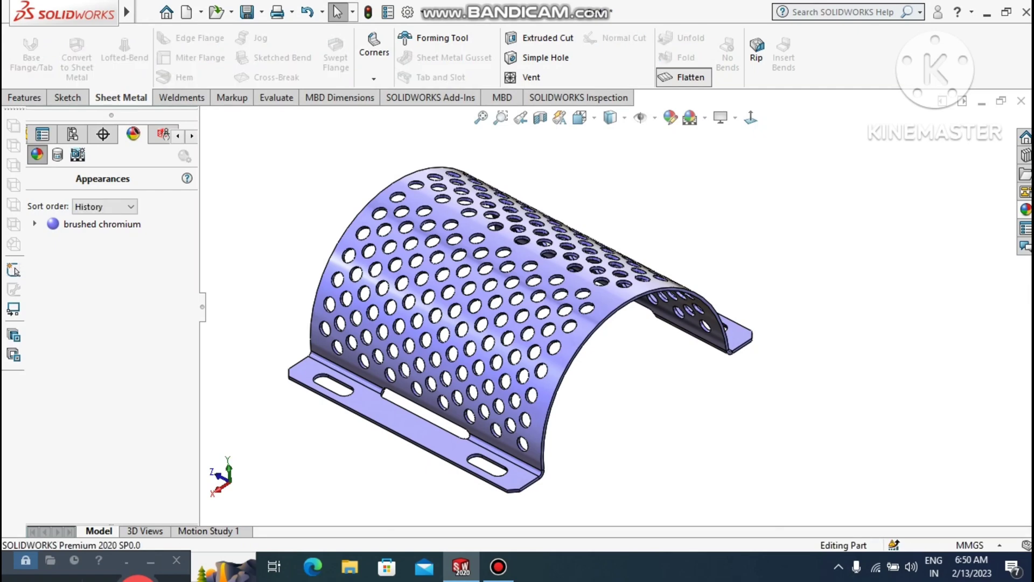
scroll(617, 315, "up", 2)
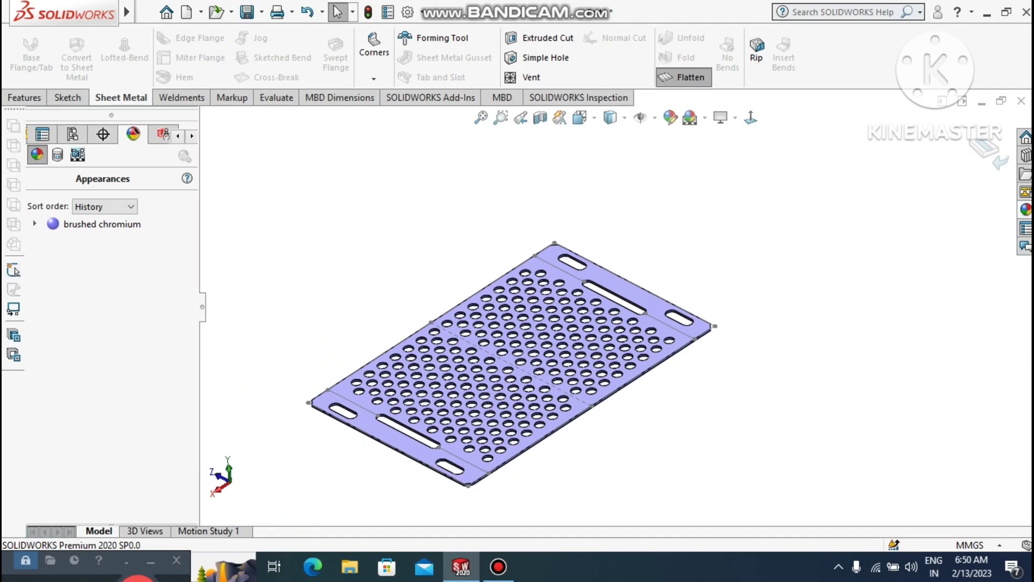
middle_click_drag(616, 315, 537, 425)
scroll(537, 425, "down", 2)
scroll(511, 431, "down", 1)
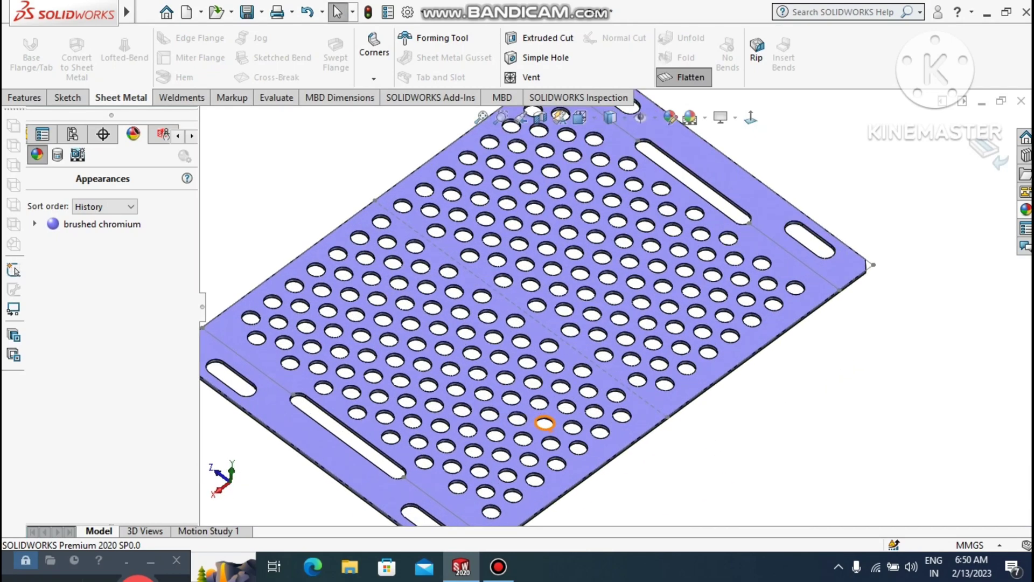
scroll(512, 431, "up", 1)
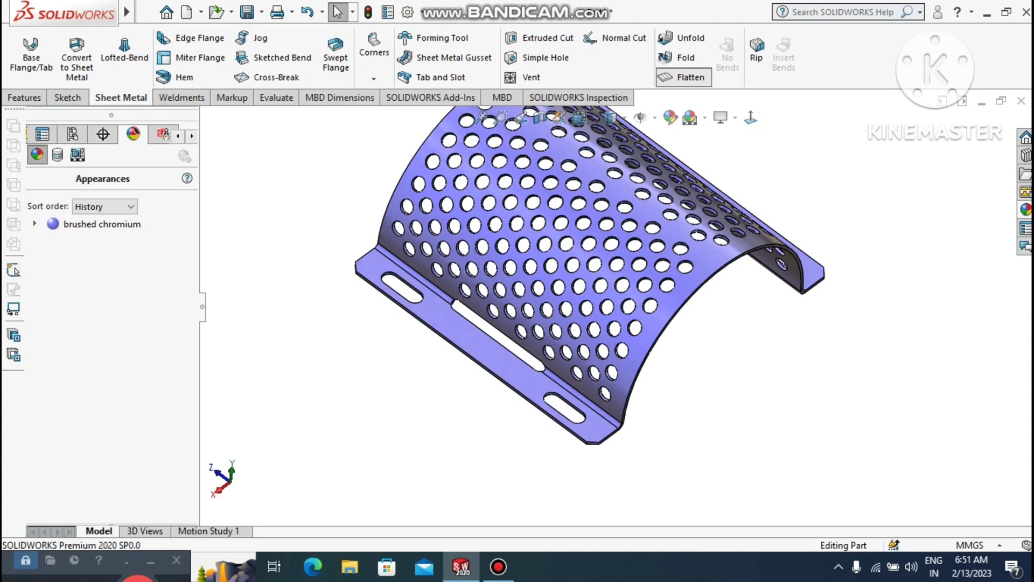
Step: Leave the flattened state and view the folded half-round cover
left_click(683, 77)
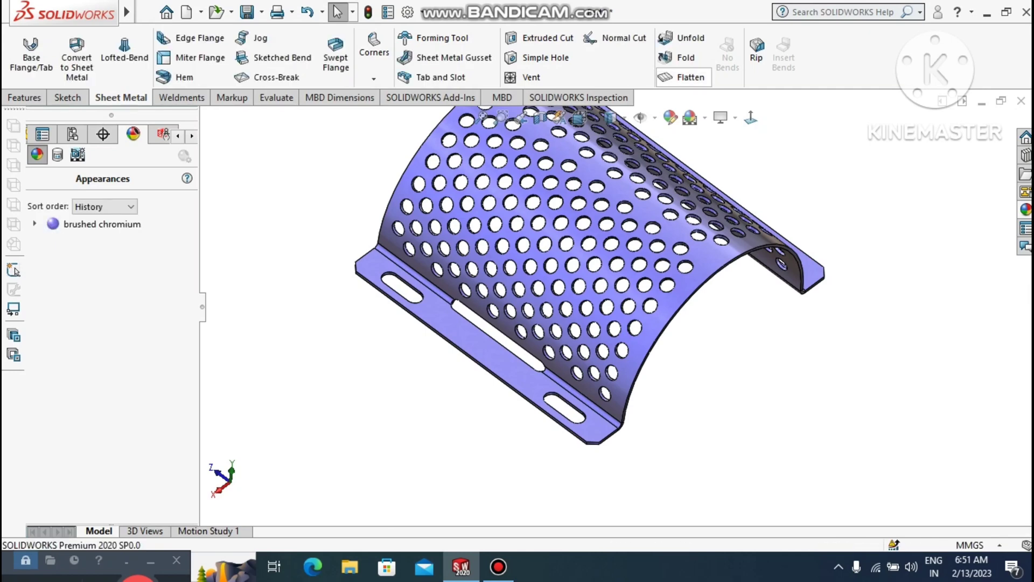
scroll(658, 141, "down", 2)
scroll(619, 302, "up", 1)
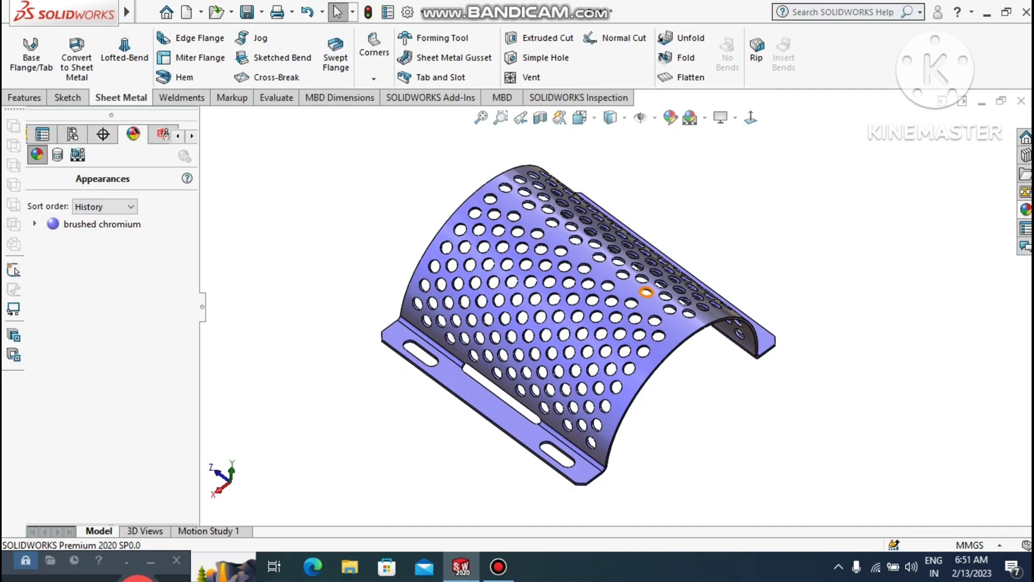
middle_click_drag(488, 320, 469, 331)
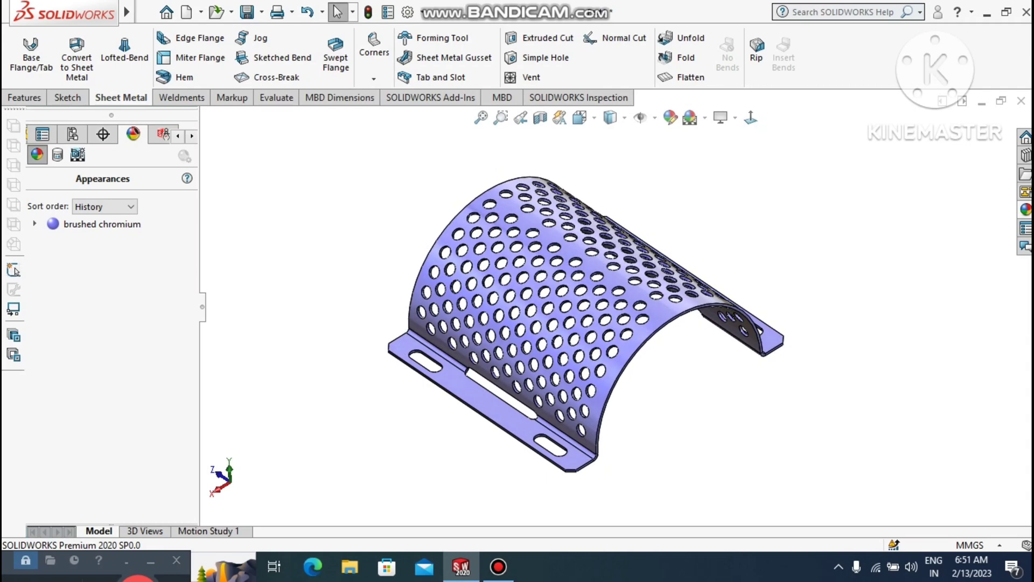
Step: Turn on Shadows In Shaded Mode, Ambient Occlusion and Perspective for the display of the folded cover
left_click(735, 117)
left_click(739, 156)
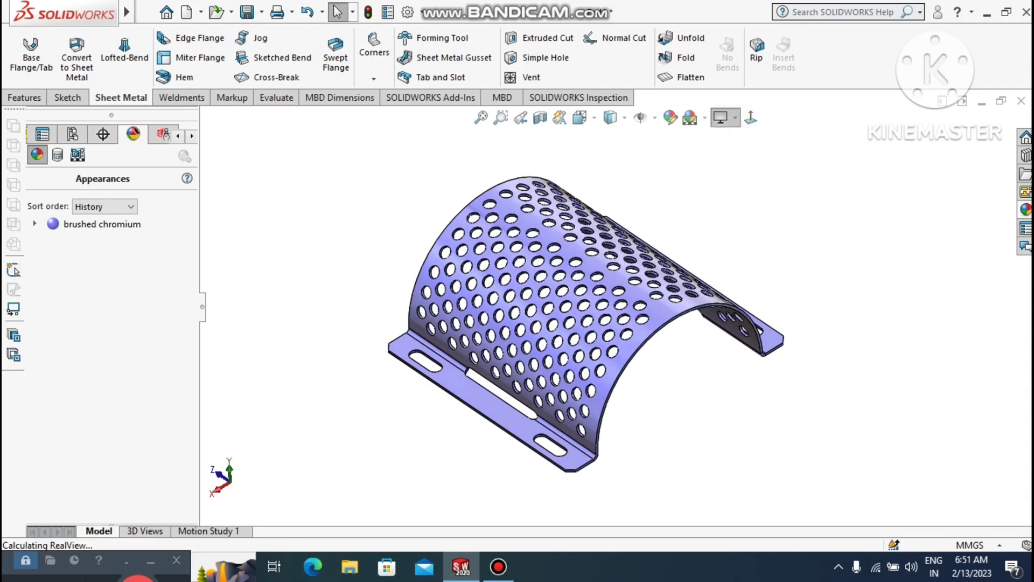
left_click(735, 118)
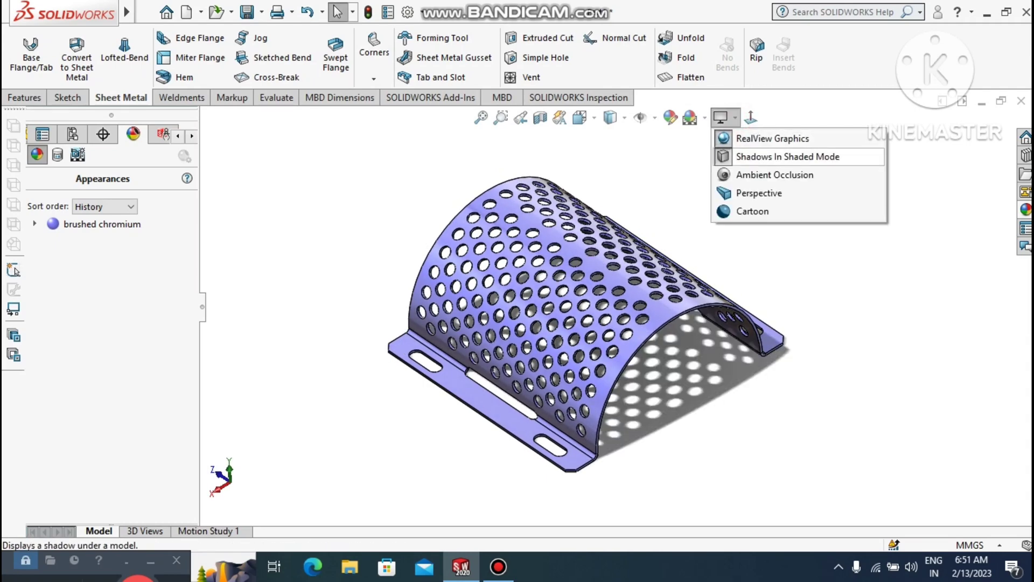
left_click(744, 172)
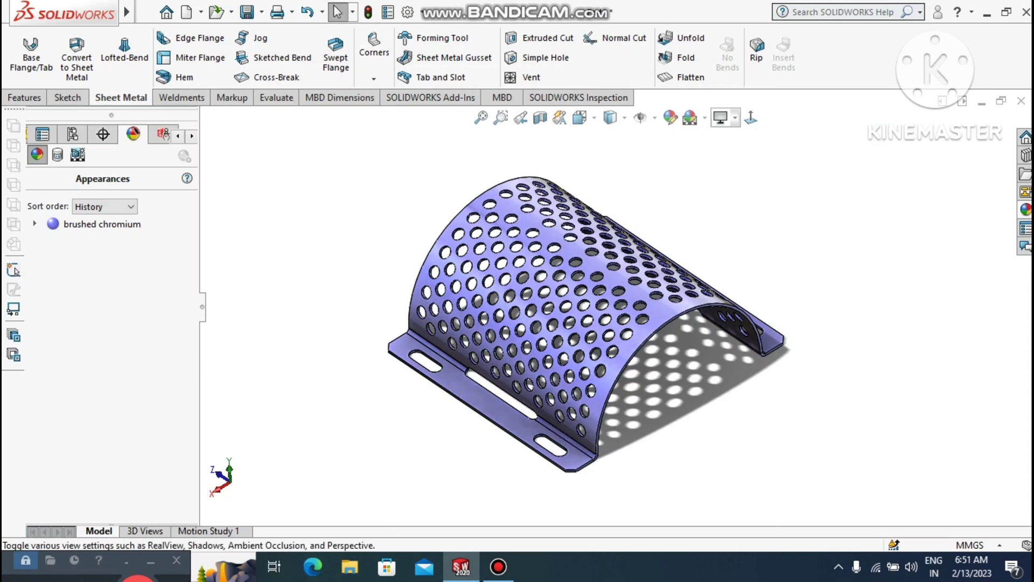
left_click(735, 118)
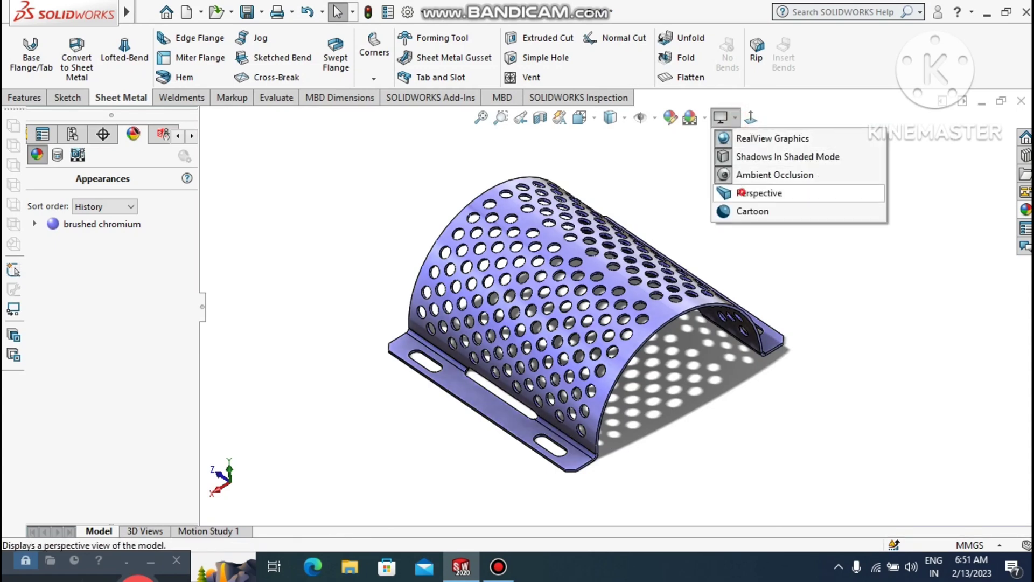
left_click(759, 193)
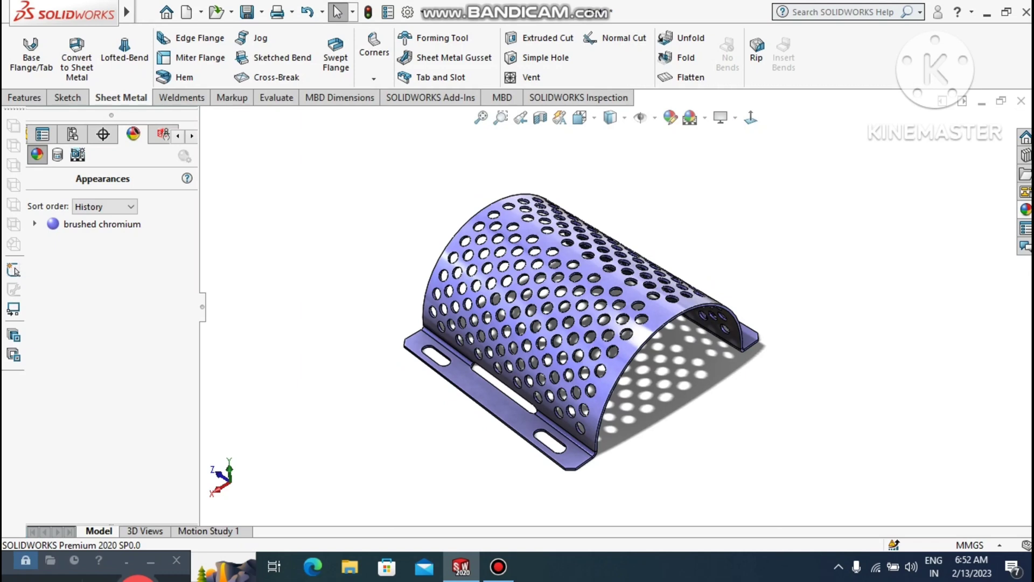
scroll(657, 386, "down", 1)
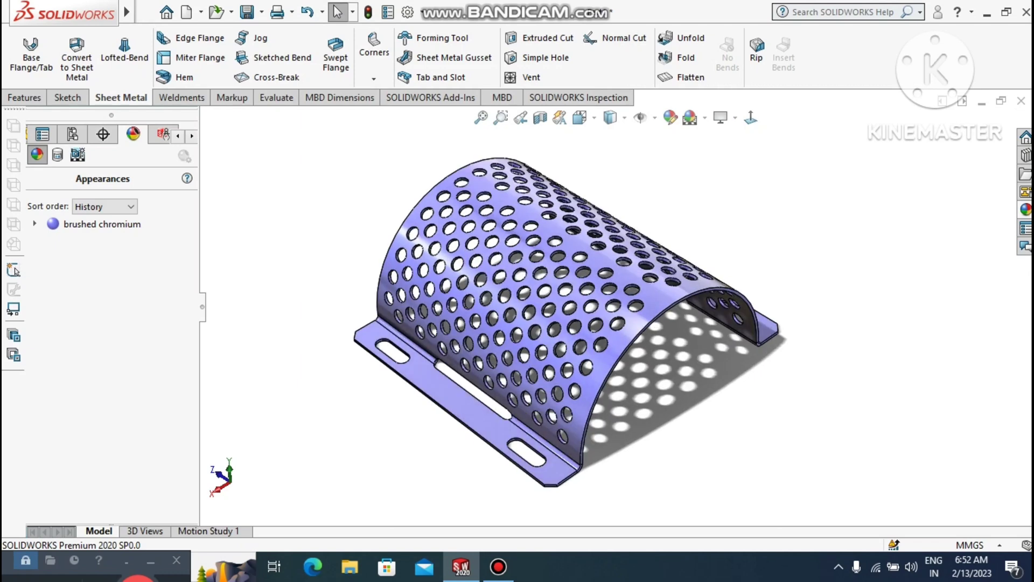
Step: Save the part as a Dxf (*.dxf) file named "Flat pattern - Part1" in the Sheet Metal Rack folder
left_click(146, 12)
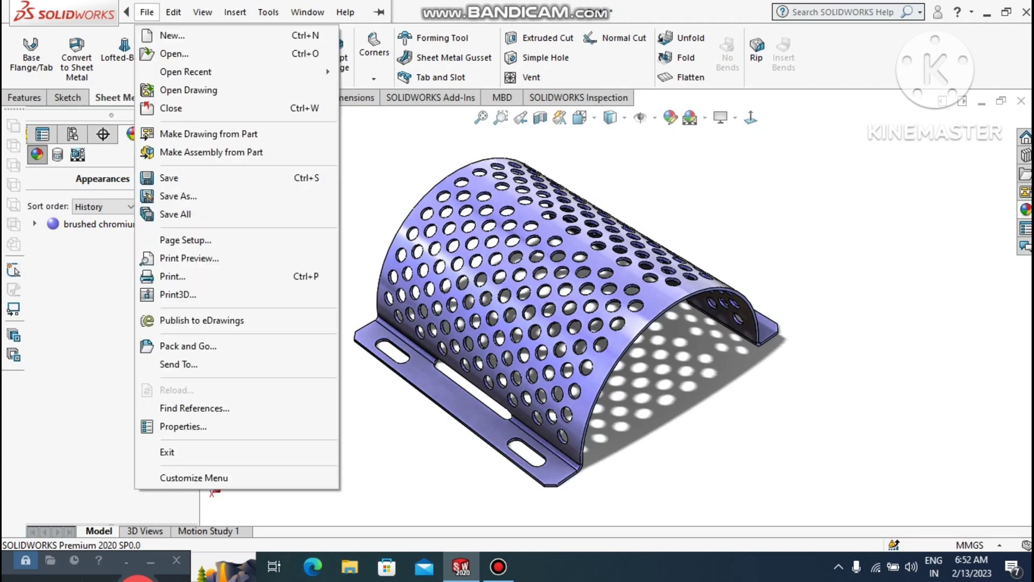
left_click(178, 195)
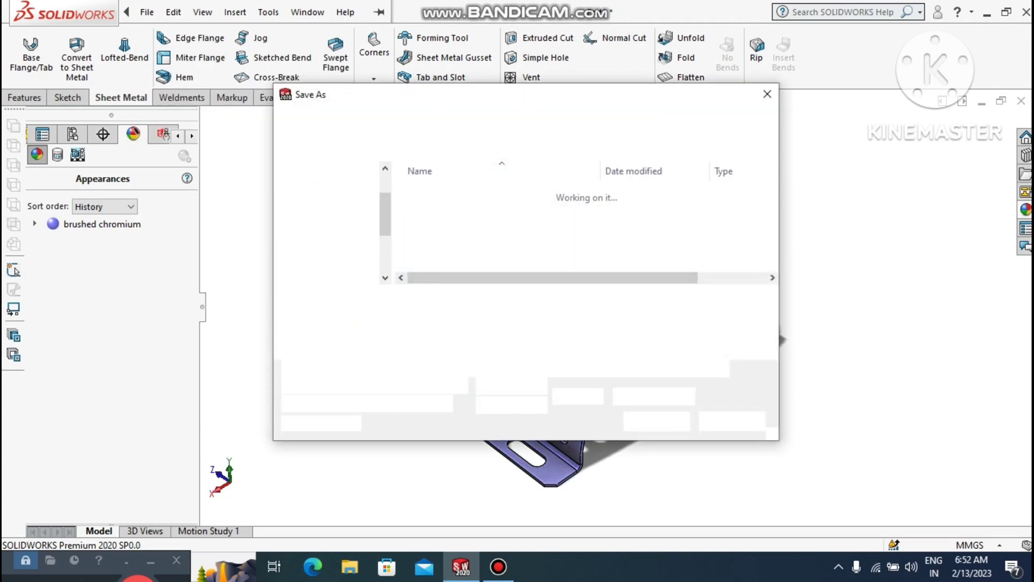
left_click(404, 322)
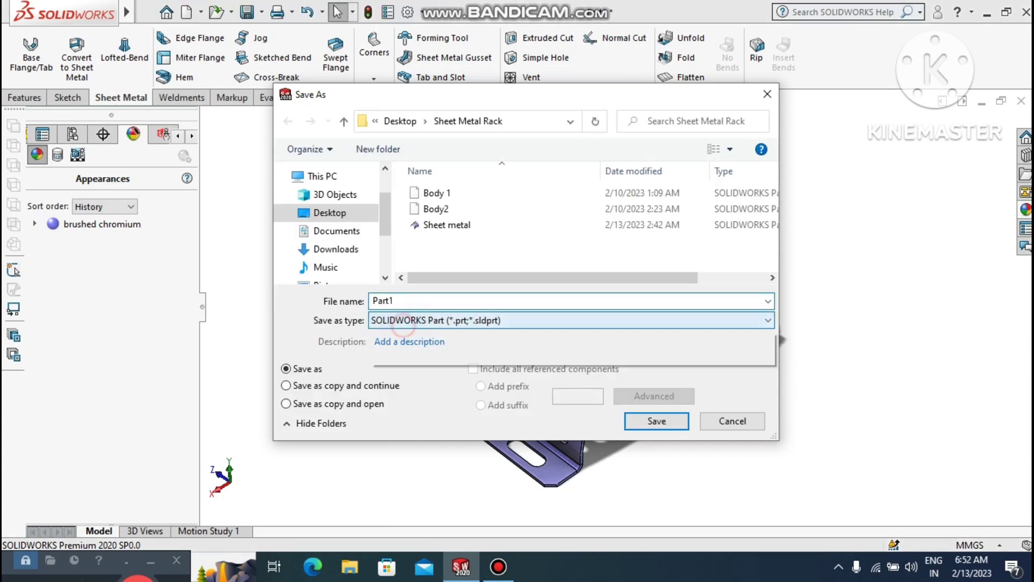
left_click(400, 121)
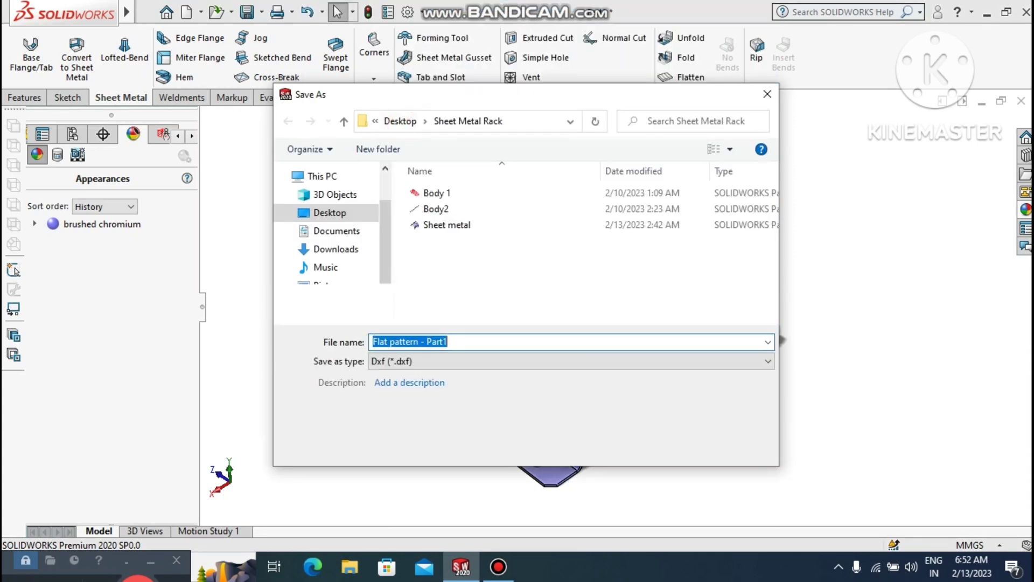
key("Return")
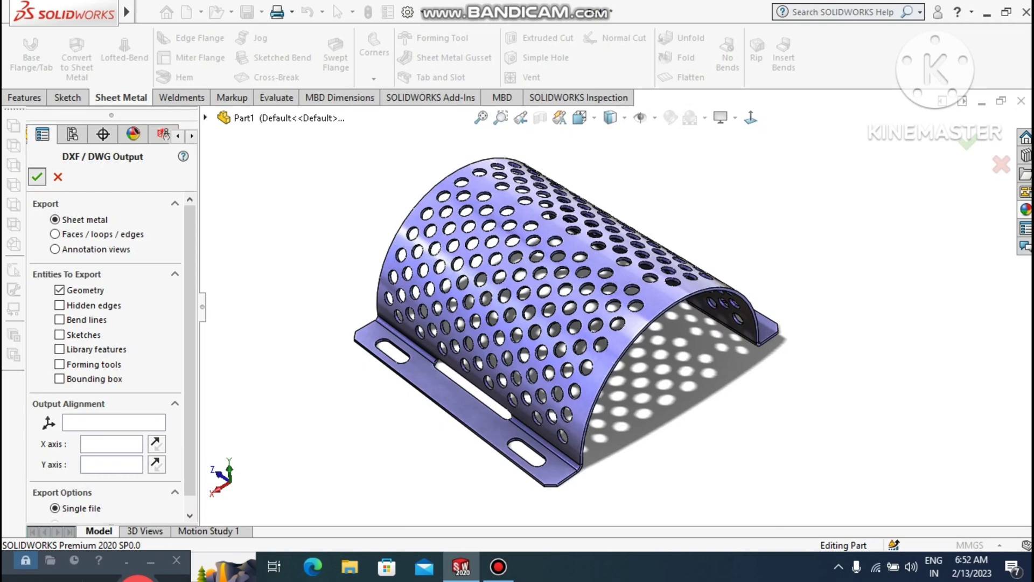
Step: Export the sheet metal with only Geometry included, check the flat pattern in the DXF/DWG cleanup preview and save it
left_click(37, 177)
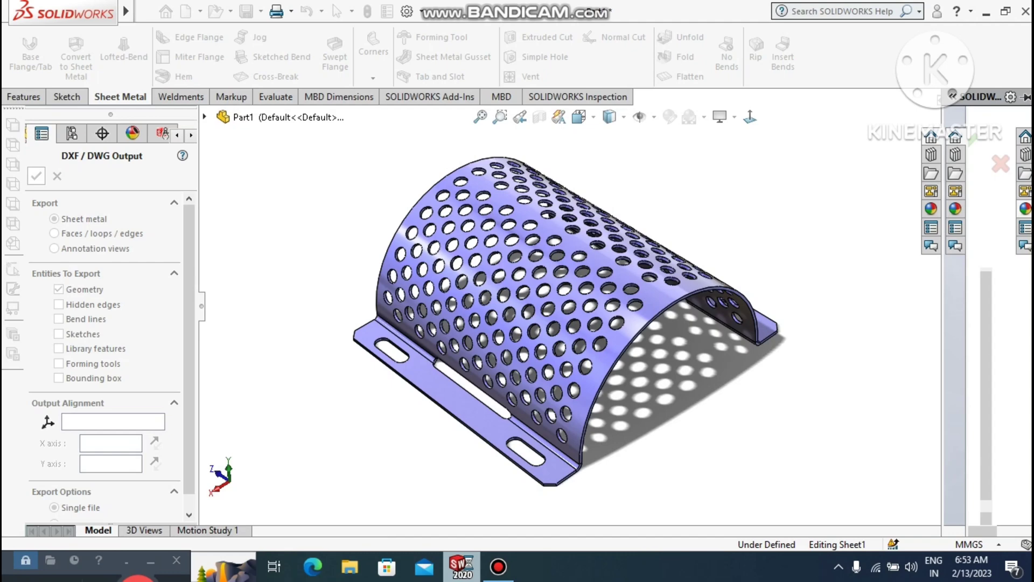
key("Return")
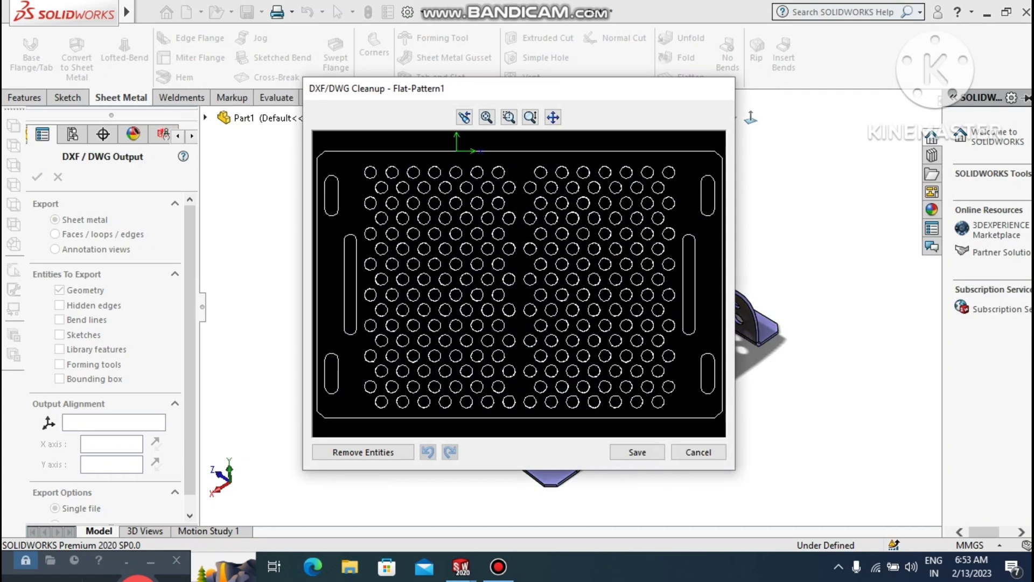
scroll(378, 392, "up", 3)
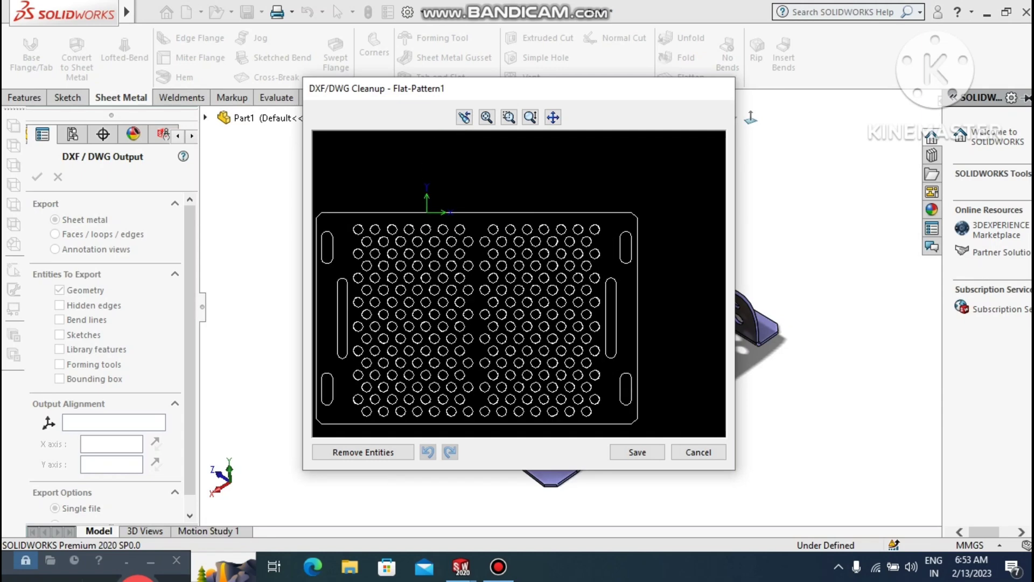
middle_click_drag(464, 390, 515, 357)
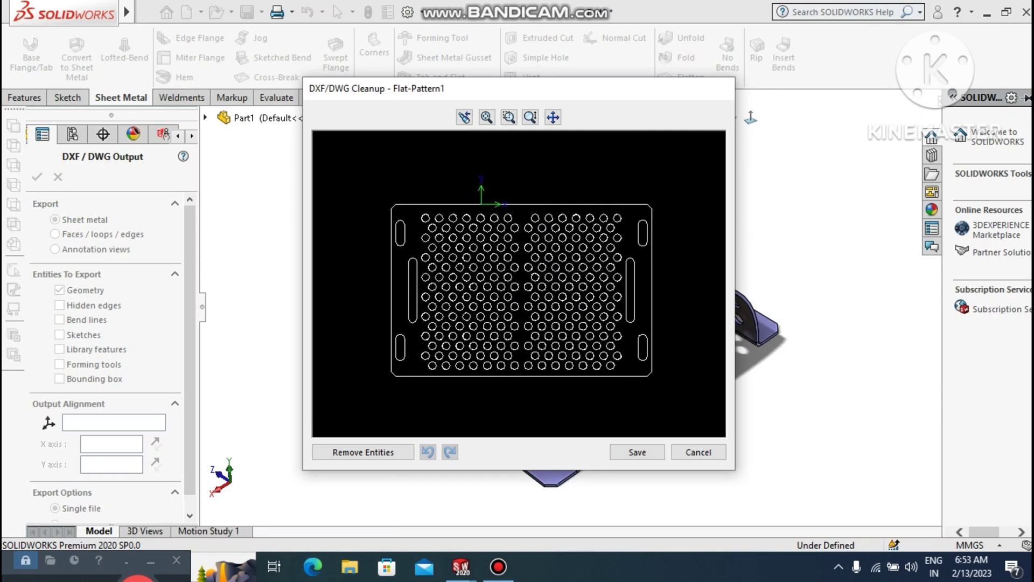
scroll(515, 357, "up", 2)
scroll(530, 284, "down", 4)
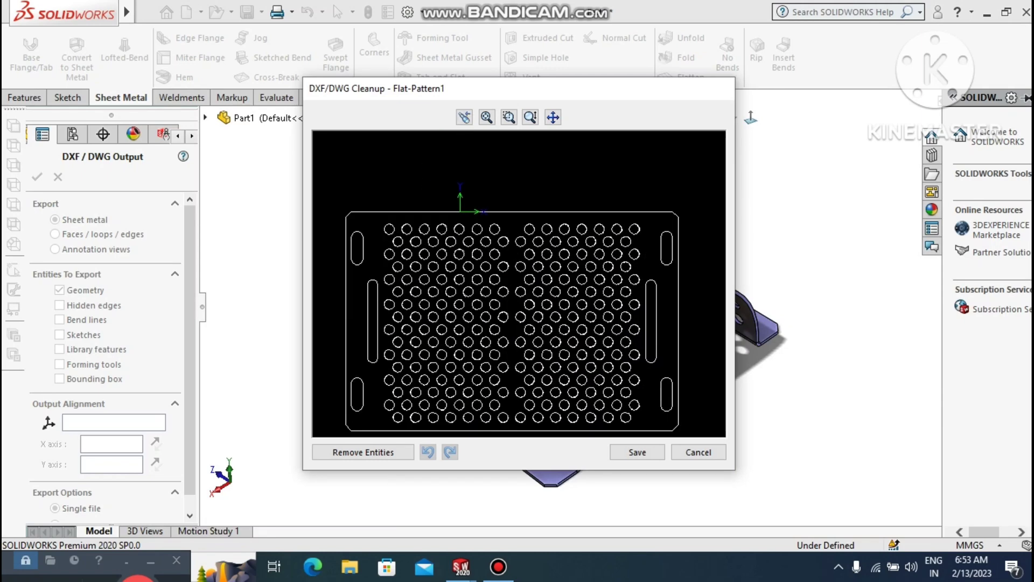
scroll(515, 346, "down", 4)
scroll(555, 256, "up", 4)
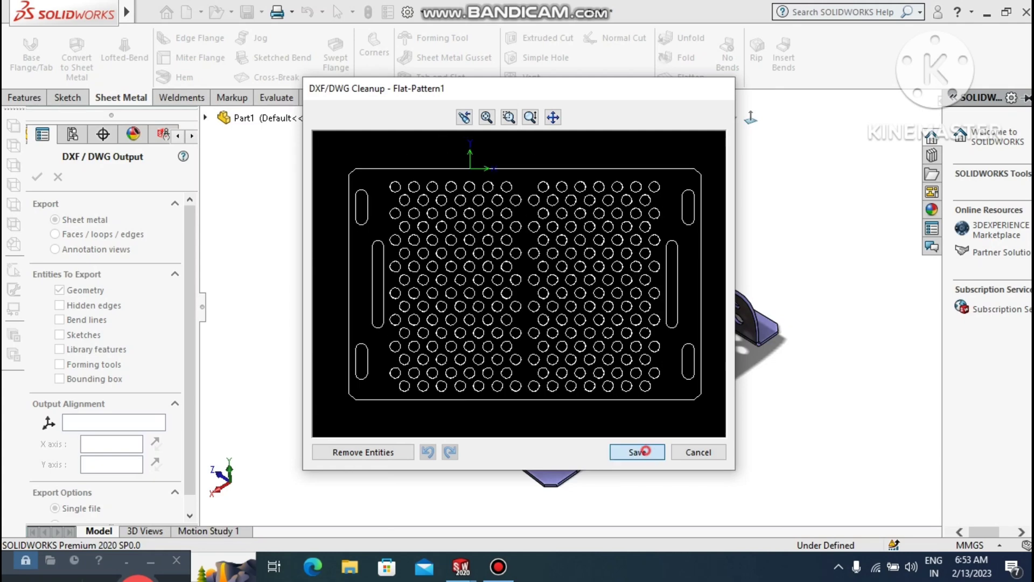
left_click(637, 452)
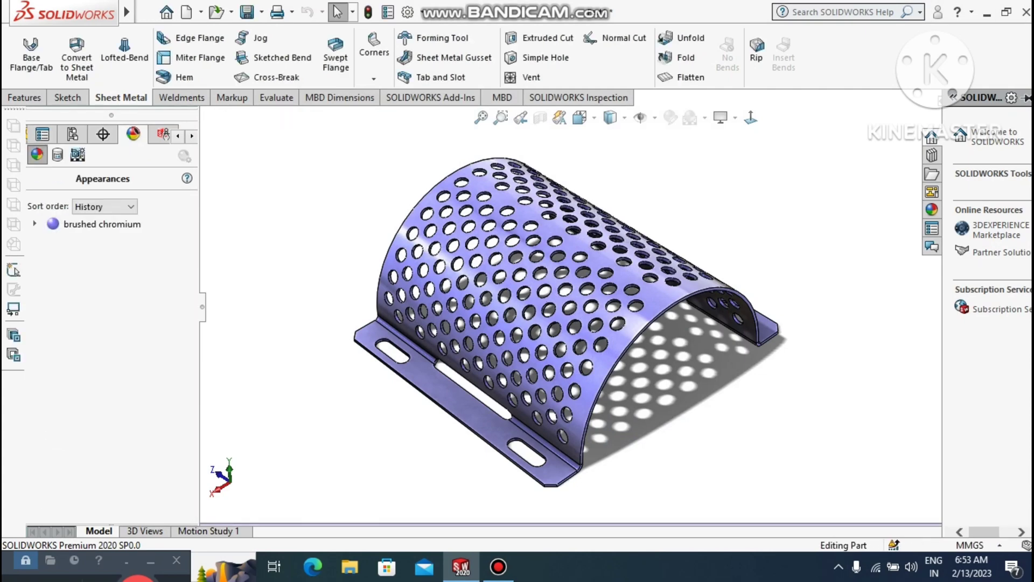
Step: Examine the folded cover from the outside and underside, finishing with the whole part fitted in view
scroll(548, 424, "down", 2)
scroll(610, 305, "up", 2)
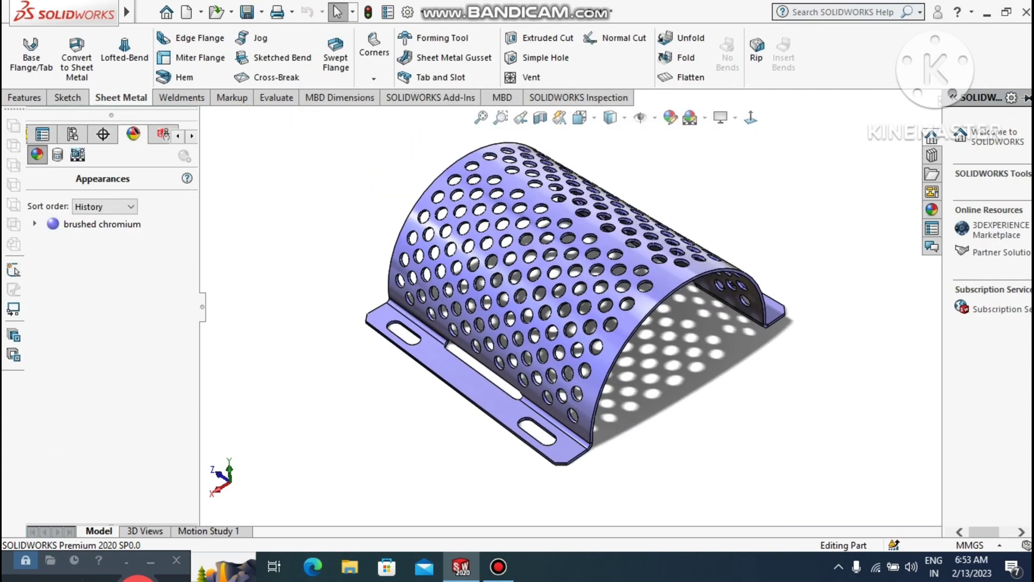
middle_click_drag(620, 314, 463, 301)
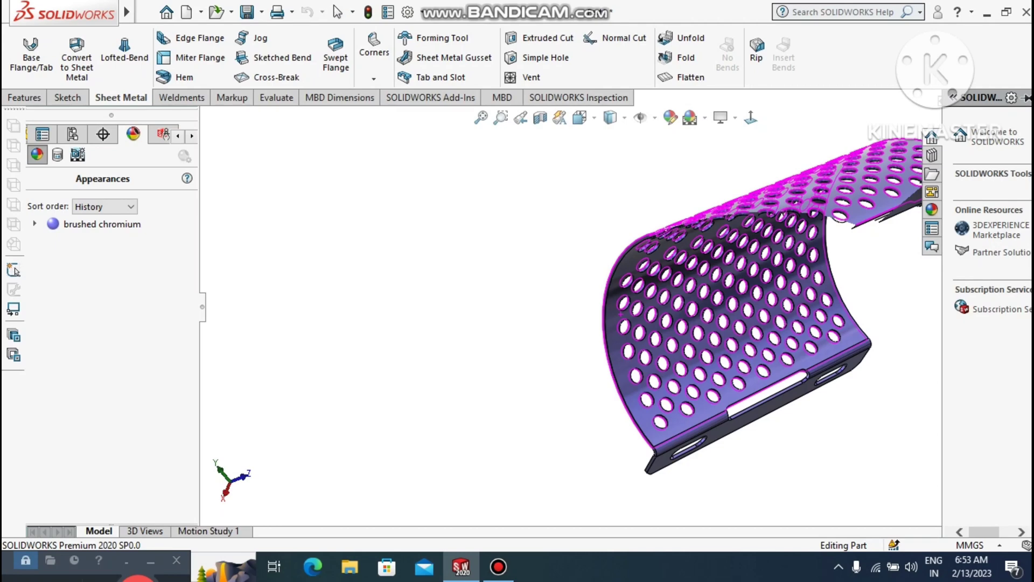
middle_click_drag(620, 314, 766, 372)
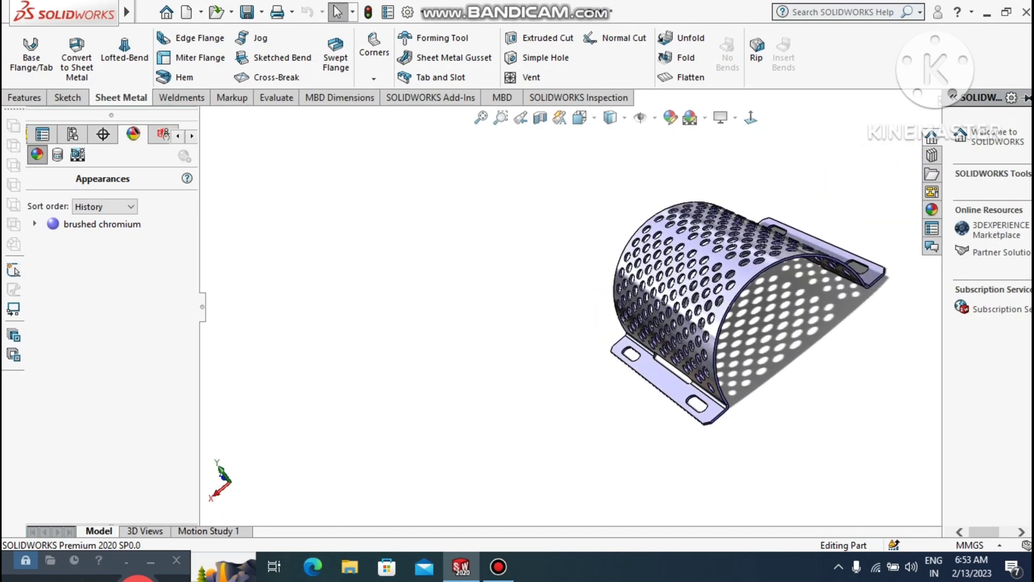
middle_click_drag(765, 323, 841, 283)
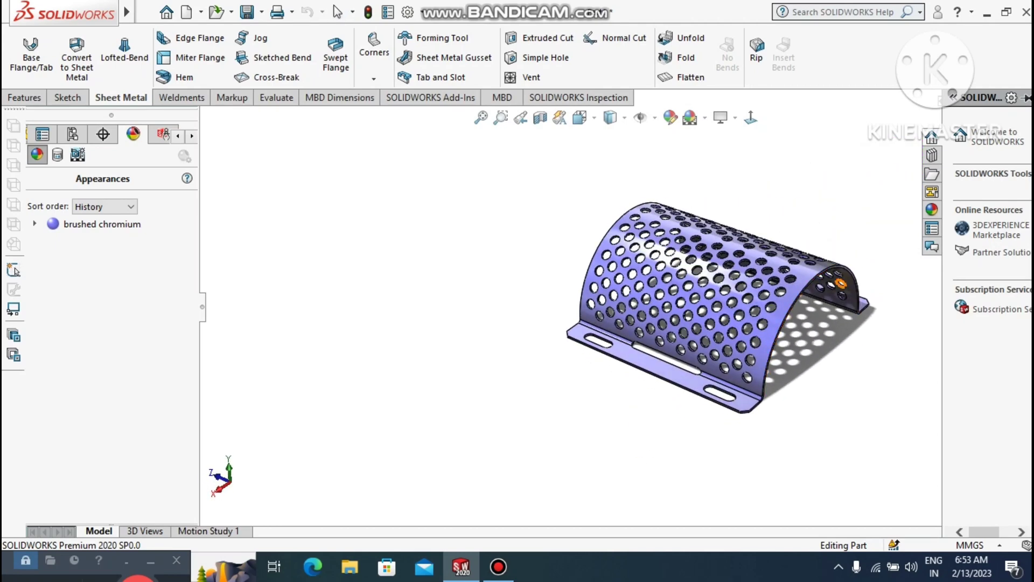
scroll(841, 284, "down", 2)
scroll(841, 283, "up", 1)
key("f")
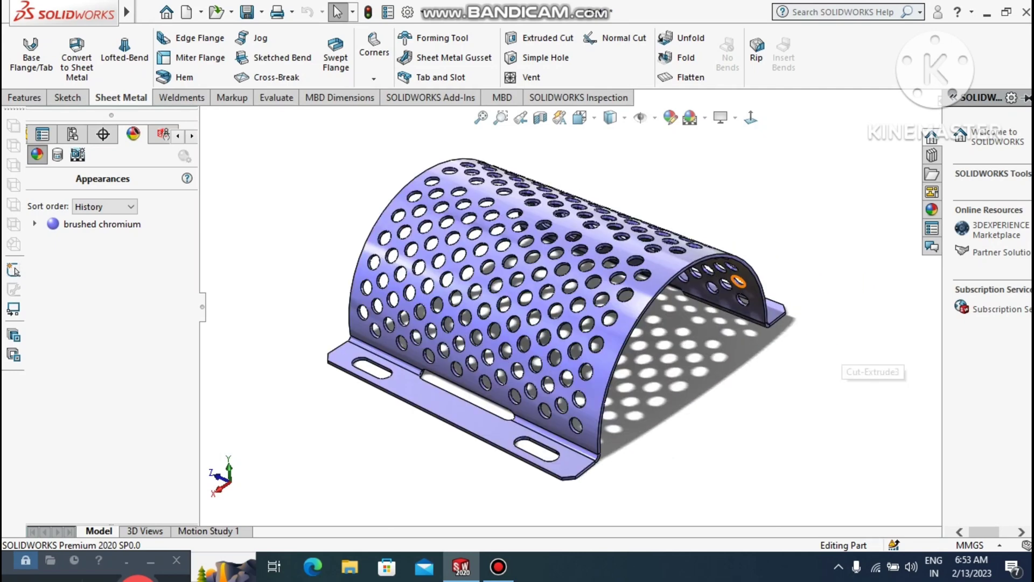